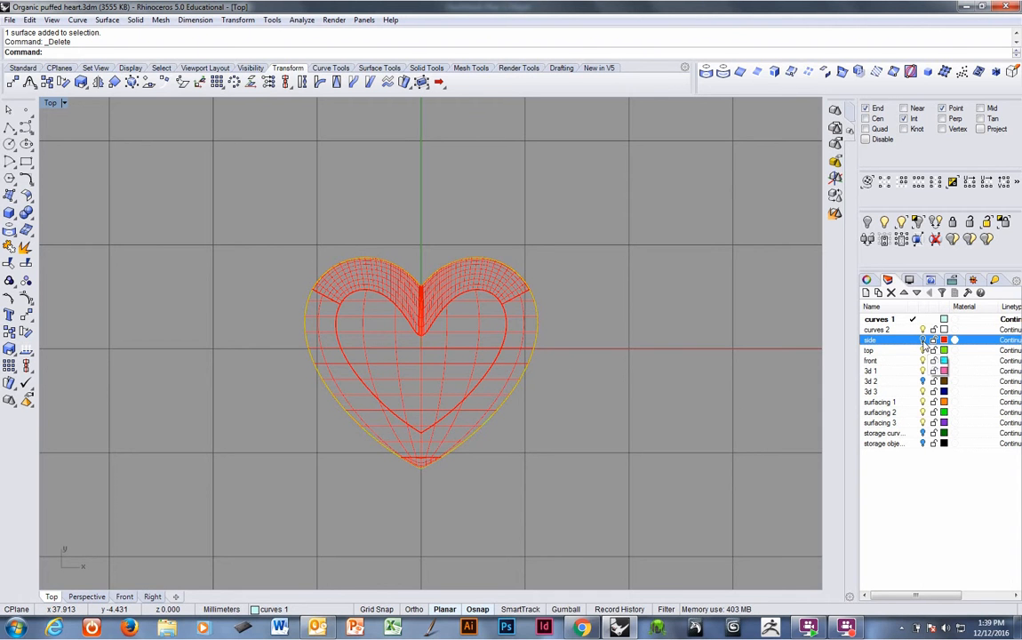
Hide the side layer so only the heart outline curve remains visible.
left_click(922, 340)
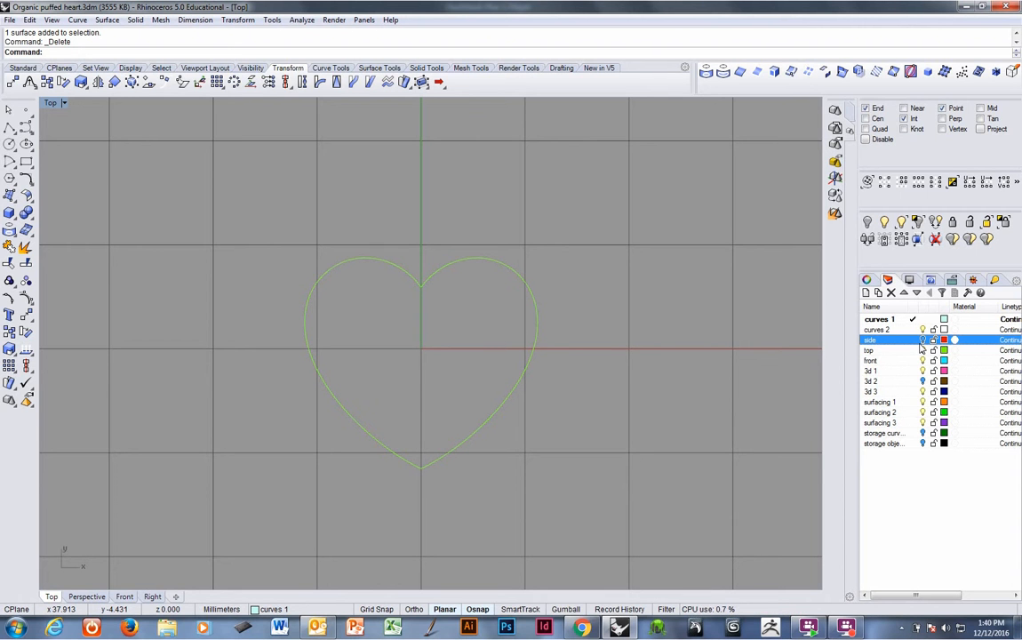
scroll(531, 285, "down", 1)
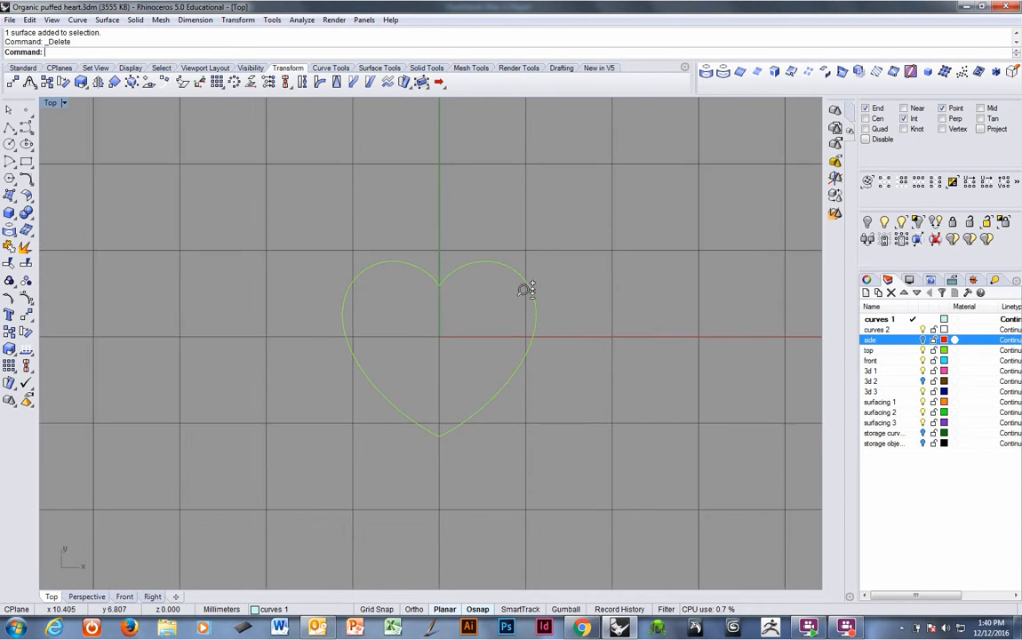
right_click_drag(527, 287, 498, 296)
left_click(923, 342)
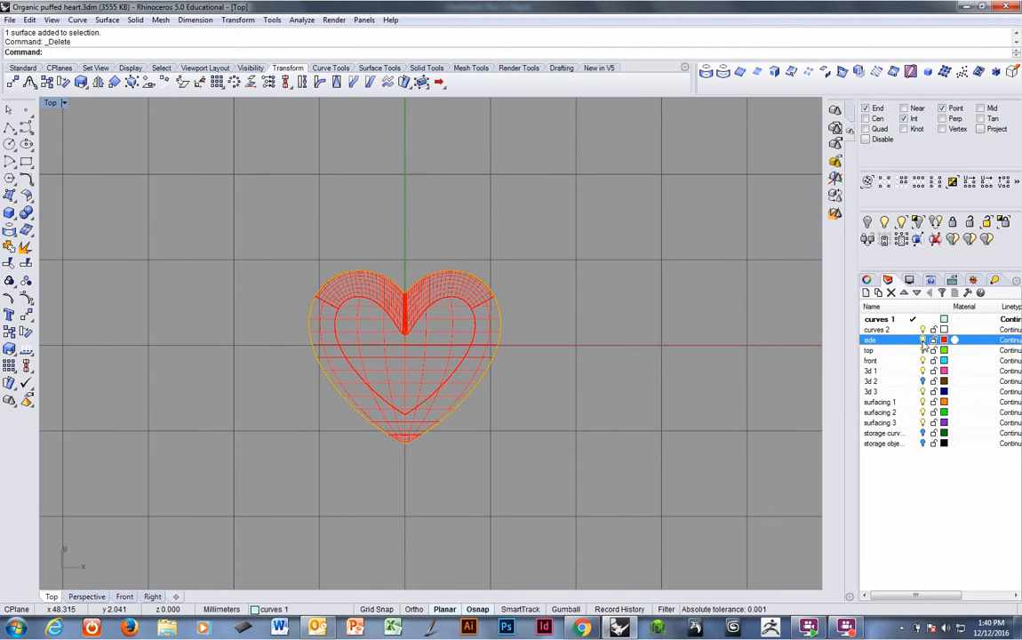
left_click(923, 342)
right_click_drag(621, 325, 469, 331)
scroll(377, 333, "up", 1)
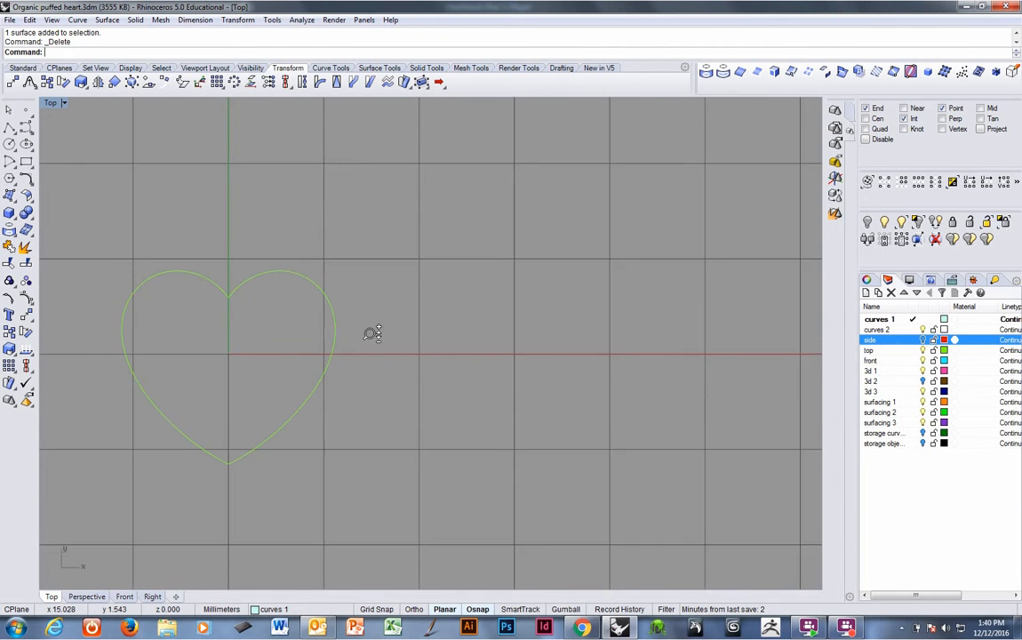
right_click_drag(357, 335, 318, 336)
scroll(358, 327, "down", 1)
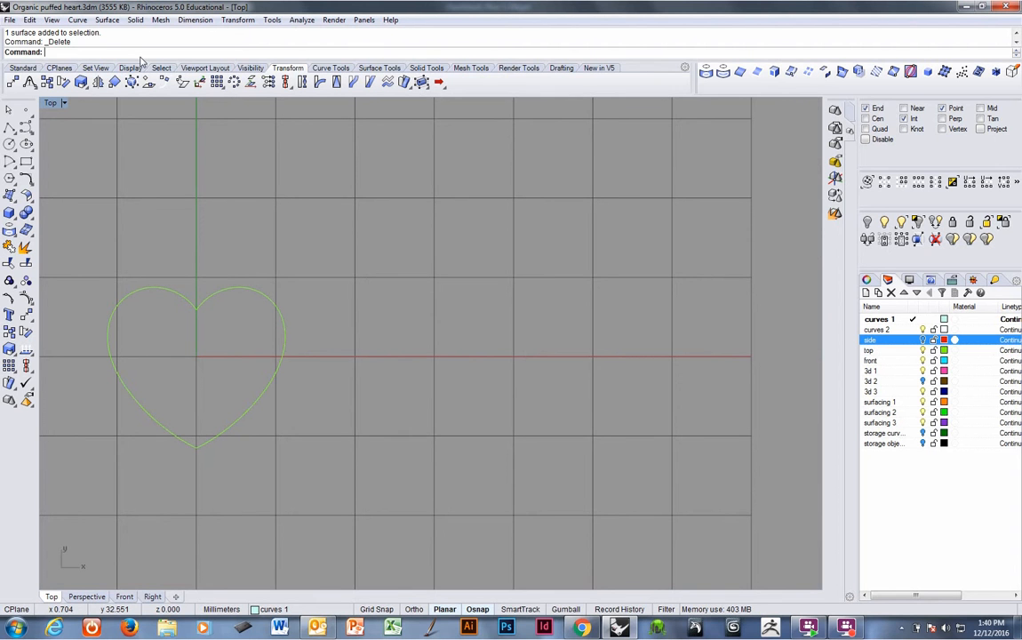
Insert the filigree heart ref.JPG image as a picture frame beside the heart curve.
type("ictureFrame")
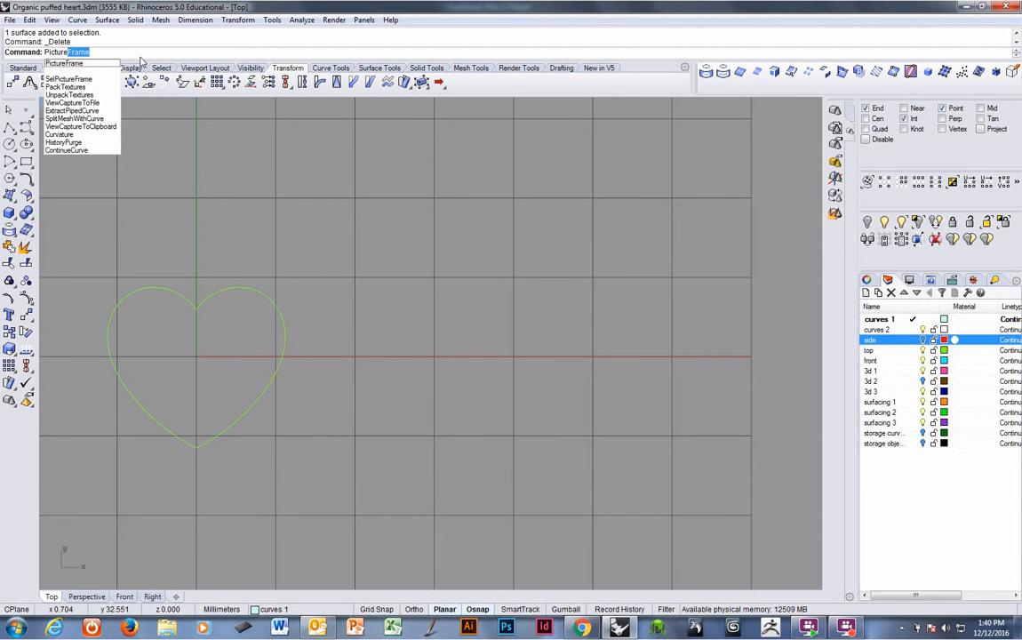
key("Return")
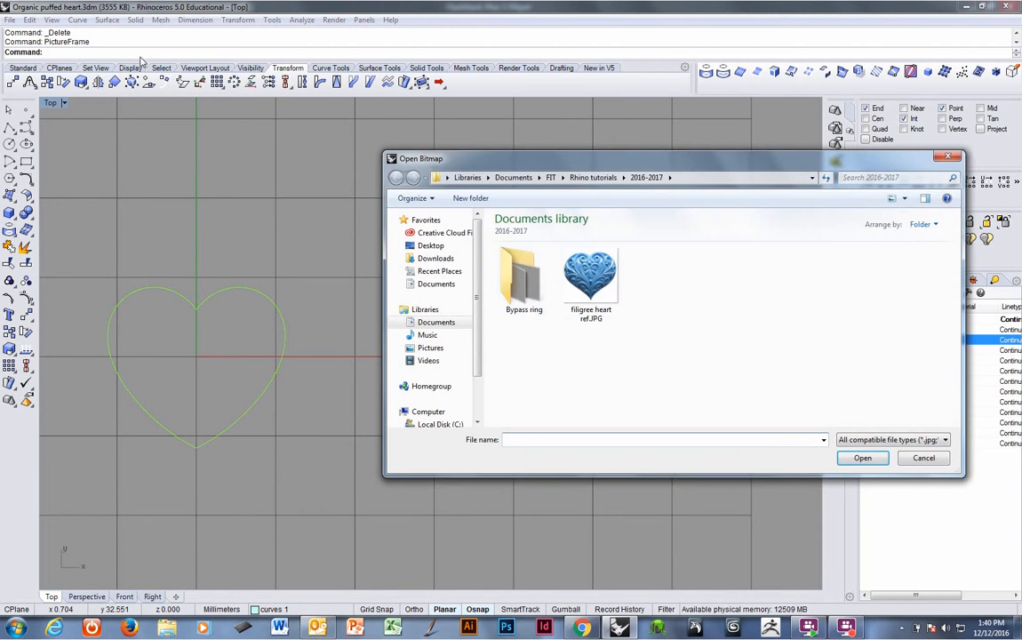
double_click(600, 296)
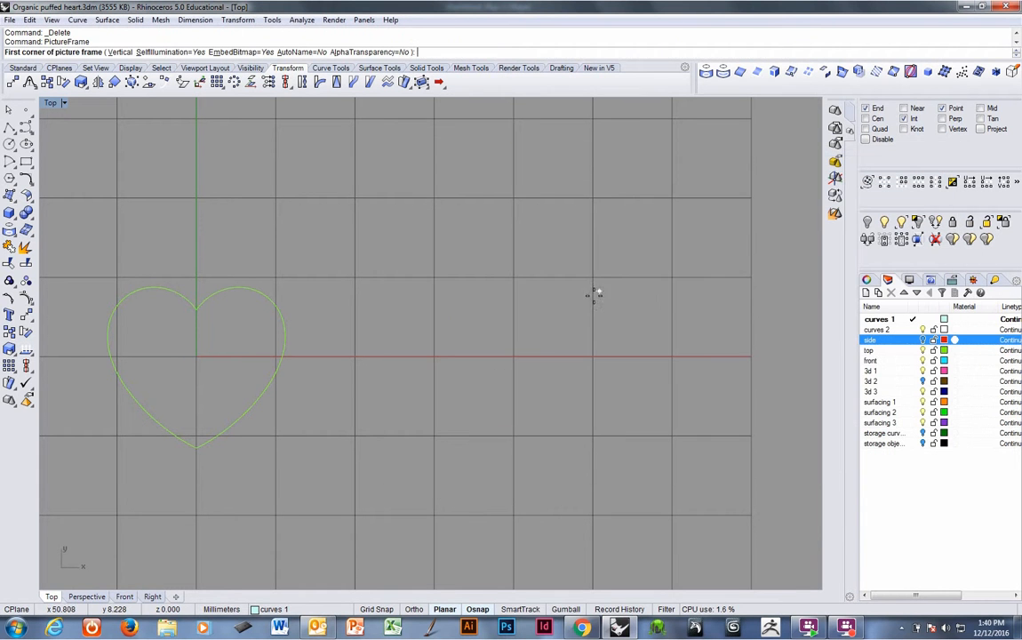
left_click(456, 406)
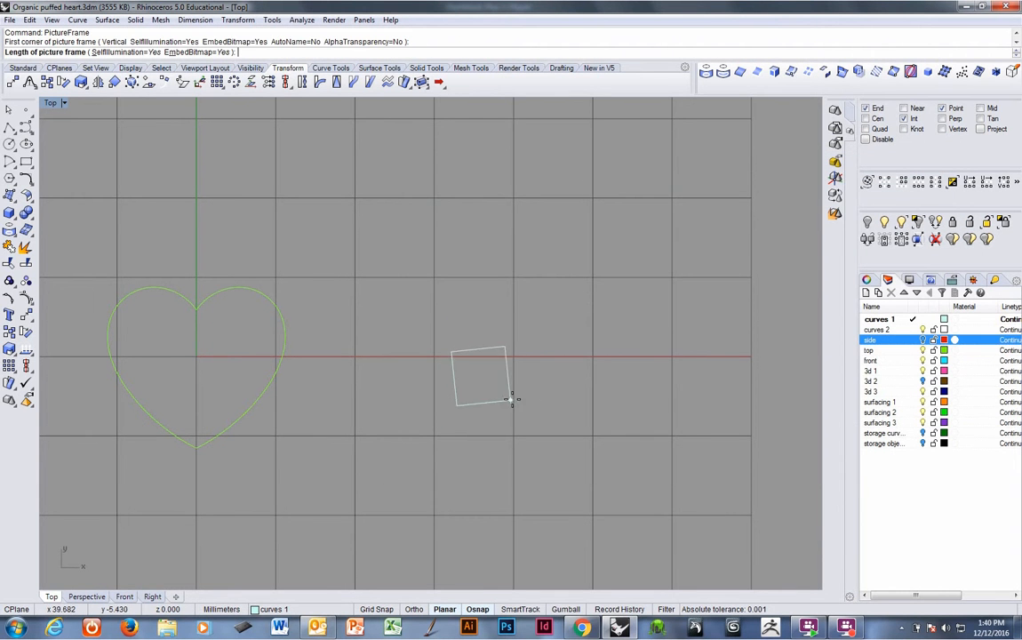
left_click(724, 420)
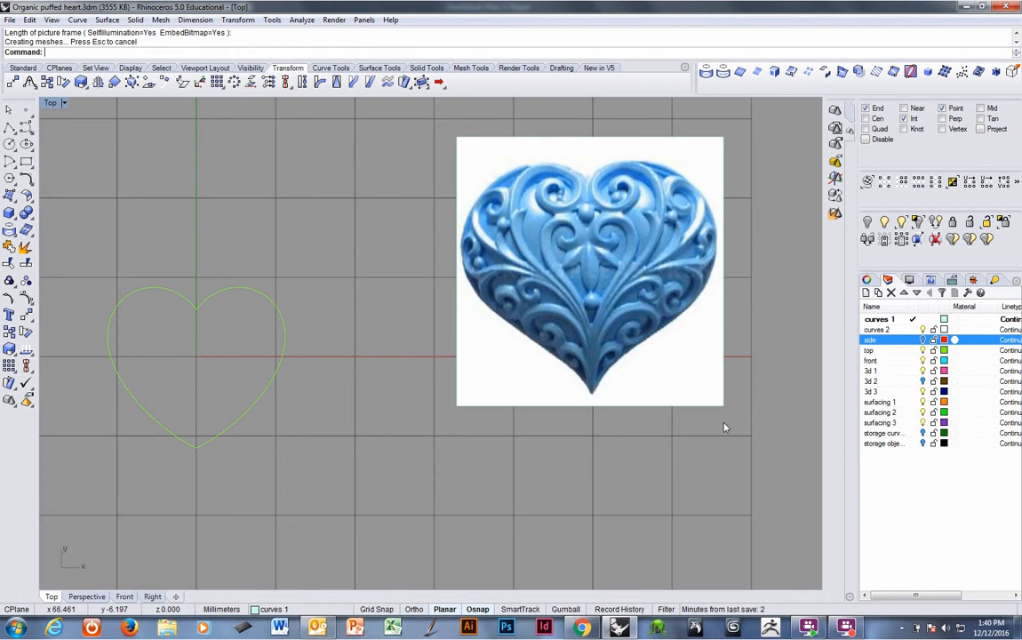
Move the picture frame onto the front layer.
scroll(611, 365, "down", 3)
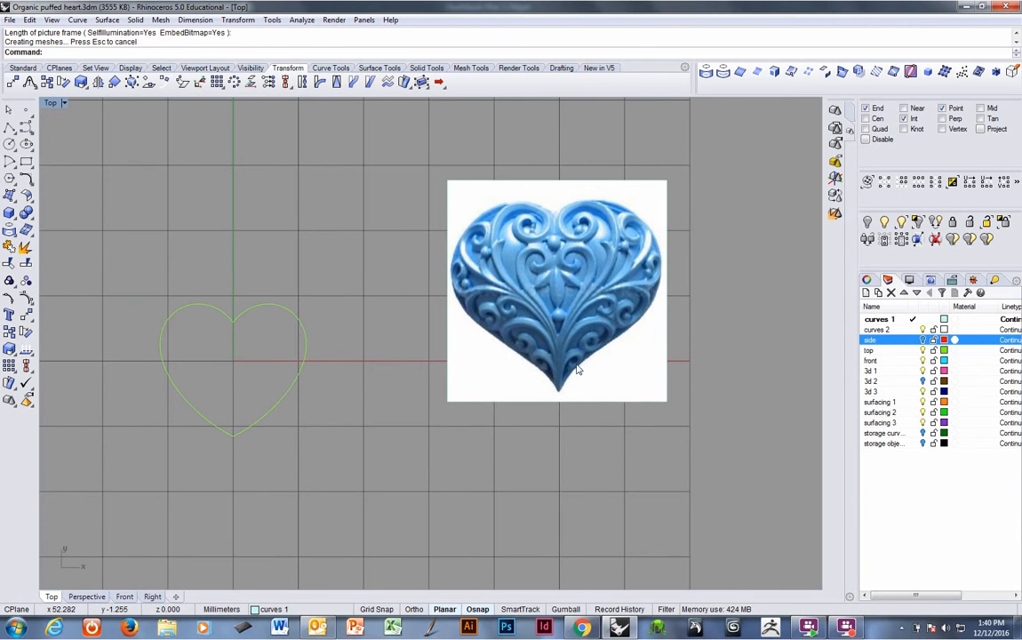
left_click(581, 357)
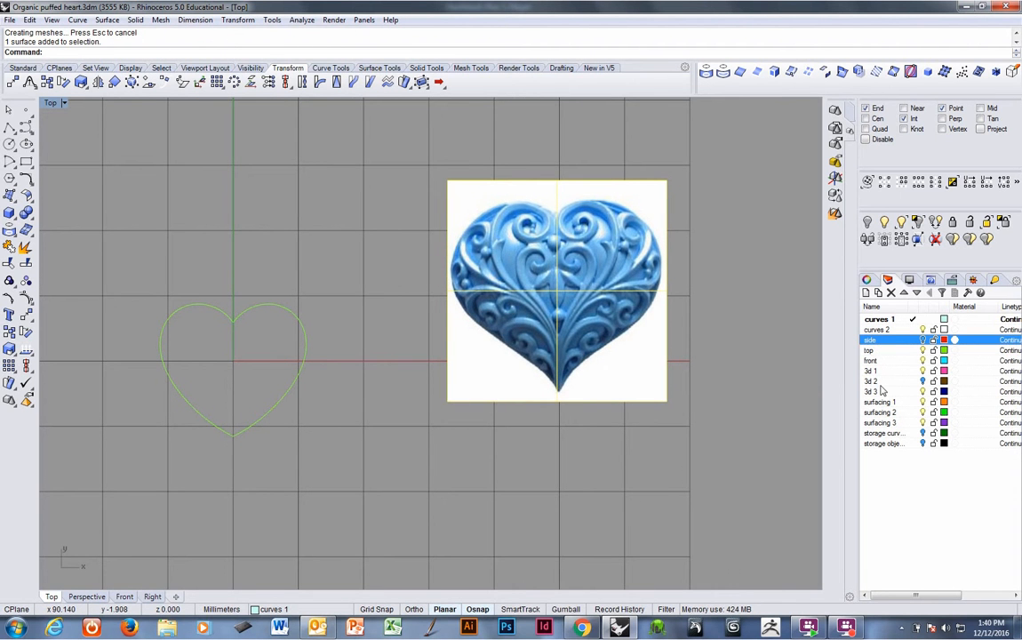
type("changelayer")
key("Return")
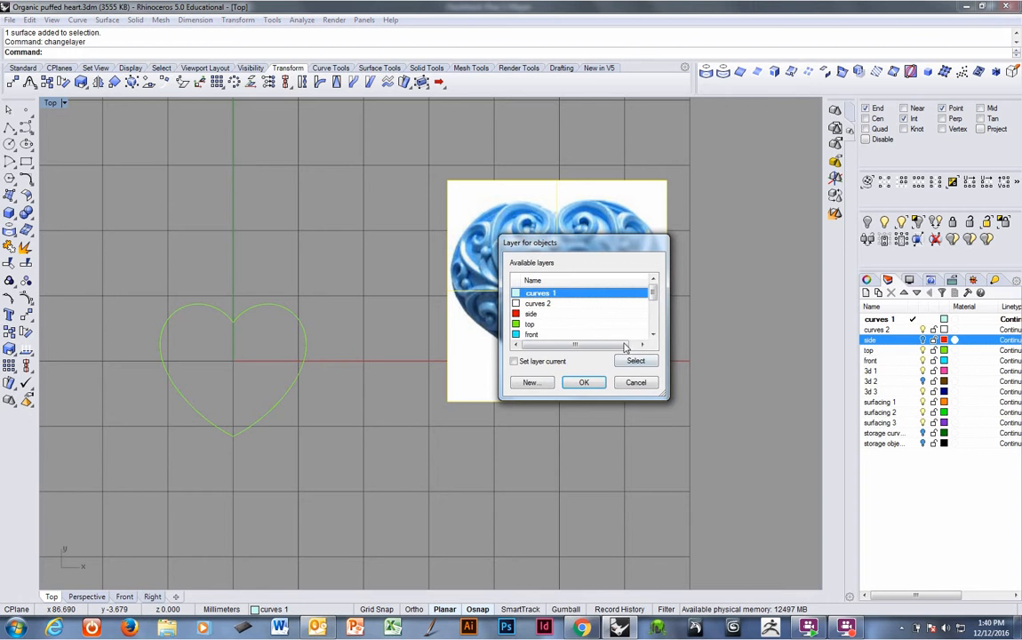
left_click(530, 334)
left_click(581, 382)
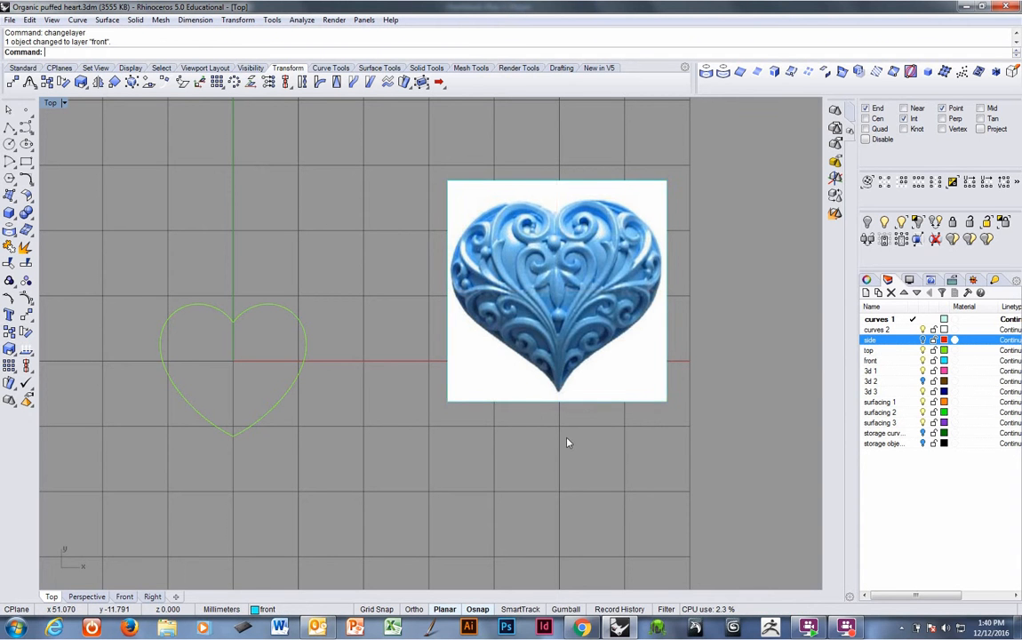
Move the picture frame over the heart curve.
right_click_drag(598, 386, 597, 382)
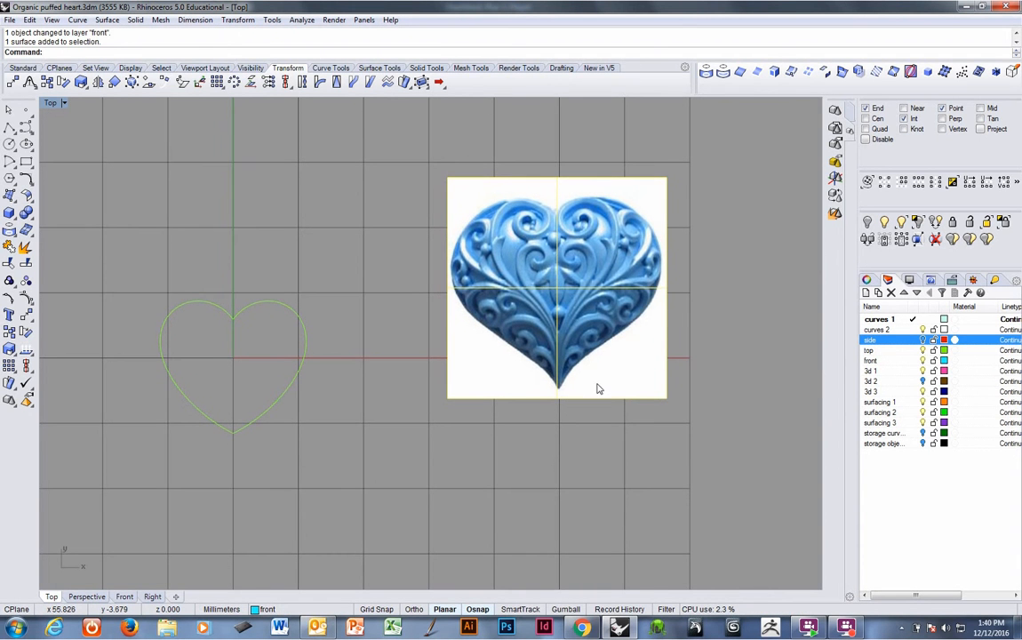
type("m")
key("Return")
left_click(578, 450)
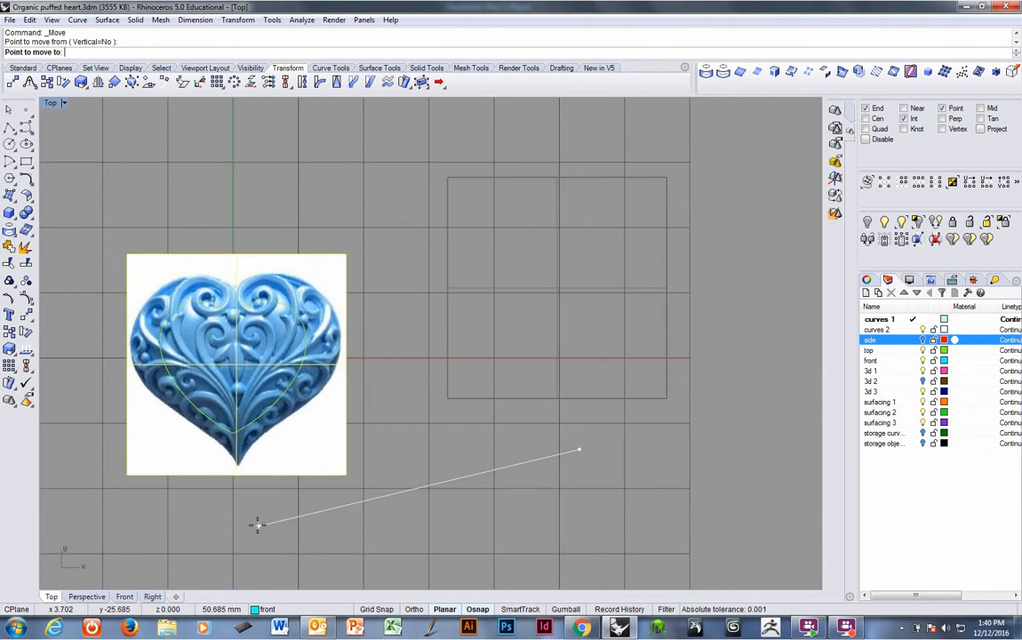
left_click(257, 526)
Move the picture upward so its heart tip sits near the curve's bottom point.
scroll(240, 384, "up", 3)
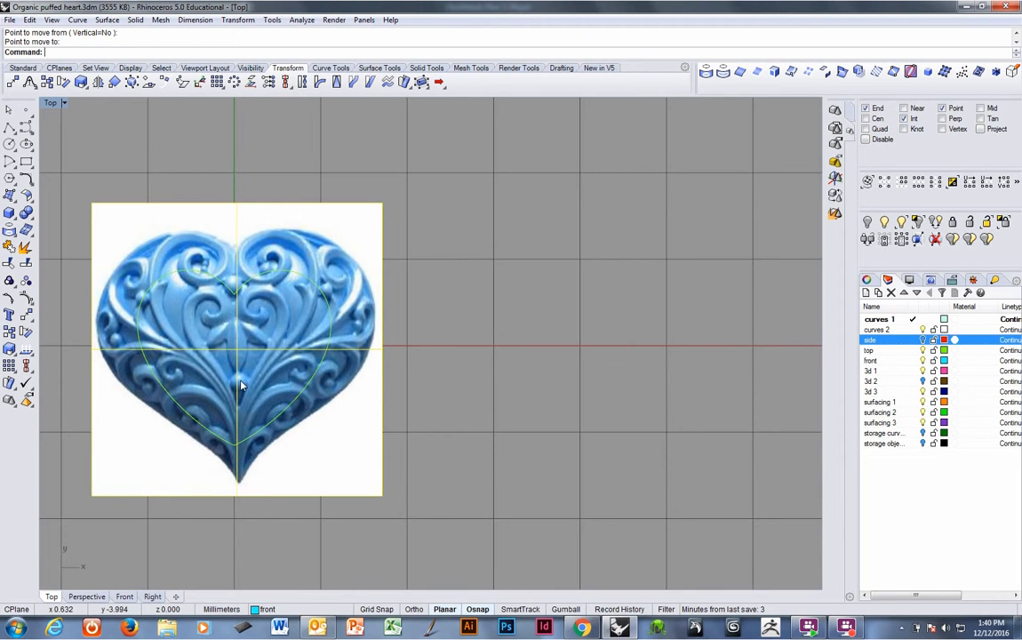
scroll(239, 384, "up", 2)
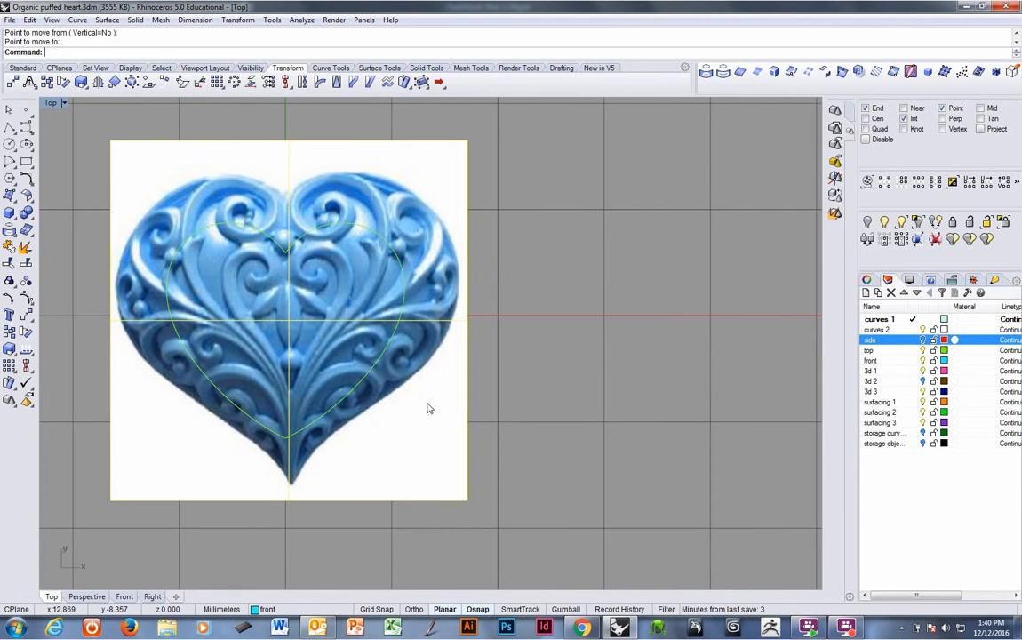
key("Return")
left_click(544, 520)
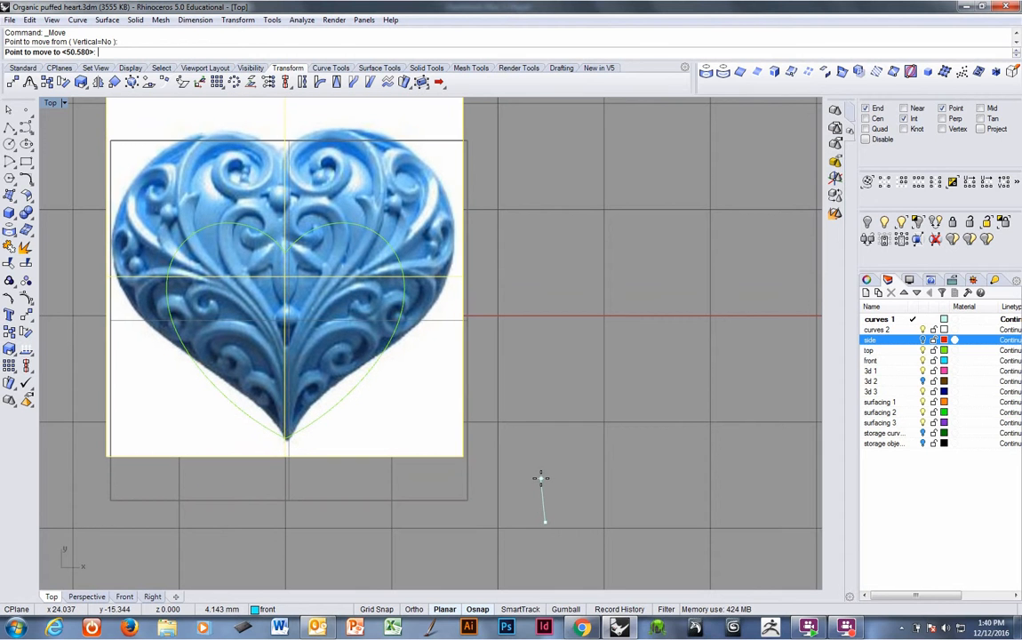
left_click(540, 478)
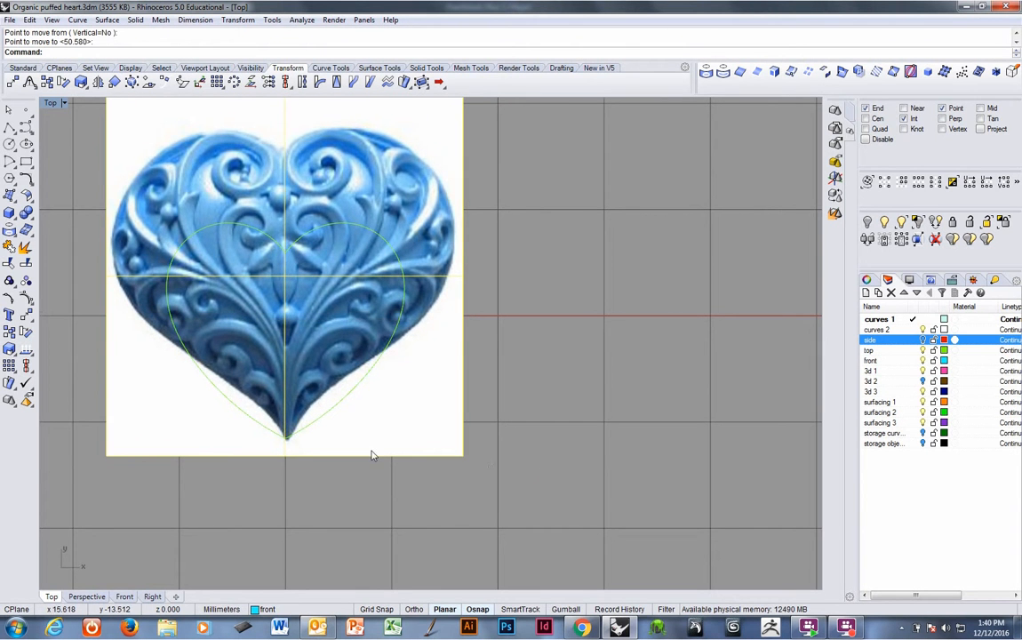
Move the picture slightly downward to refine the tip alignment with the curve.
scroll(331, 406, "up", 3)
type("M")
key("Return")
left_click(354, 523)
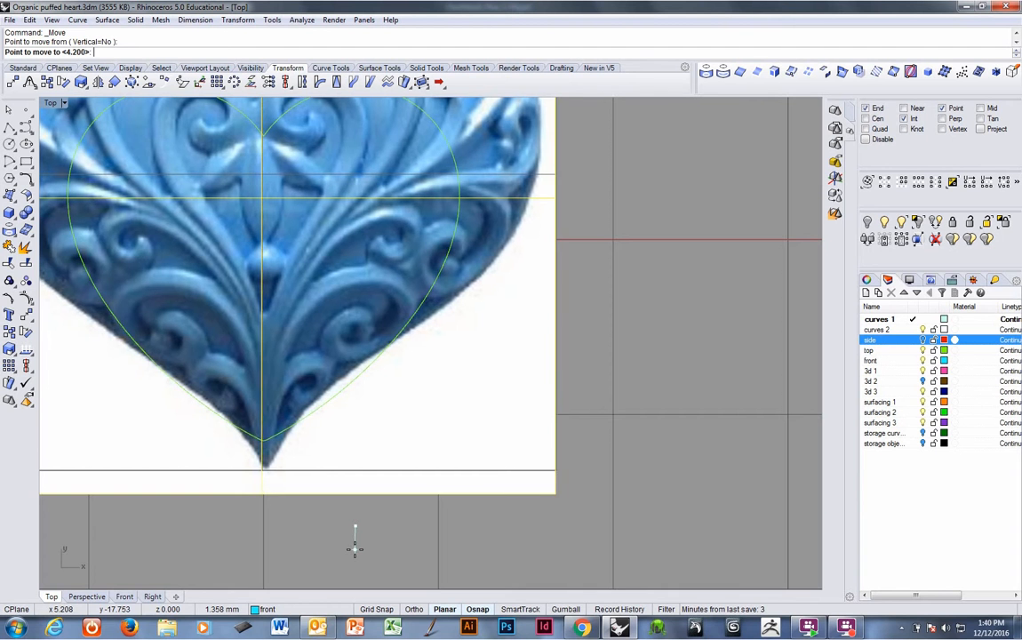
left_click(353, 548)
Scale the picture down uniformly about the curve's bottom point to match the curve's size.
scroll(372, 424, "down", 3)
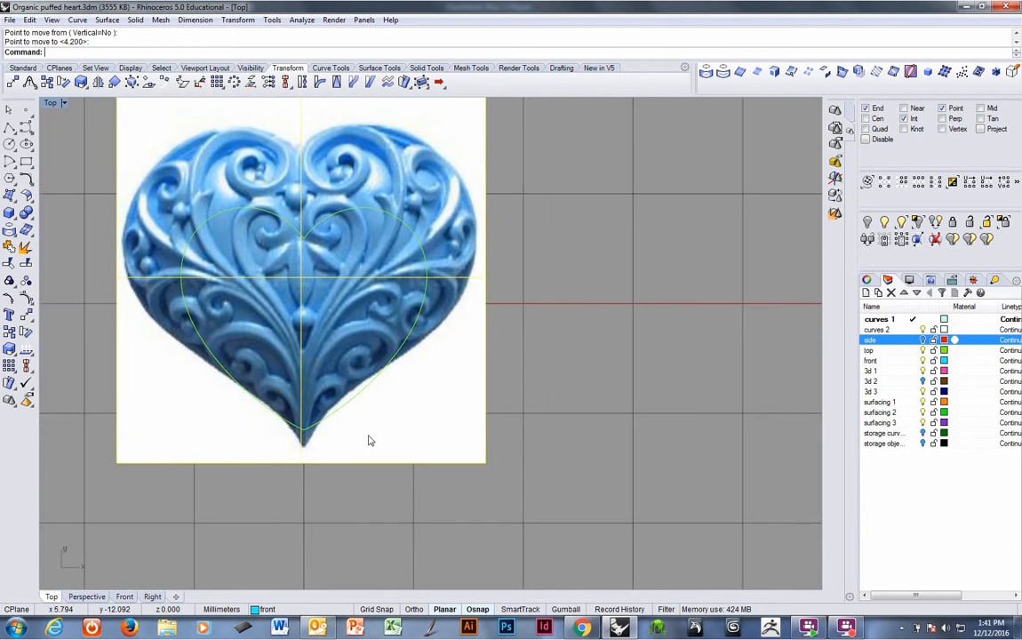
right_click_drag(369, 438, 375, 460)
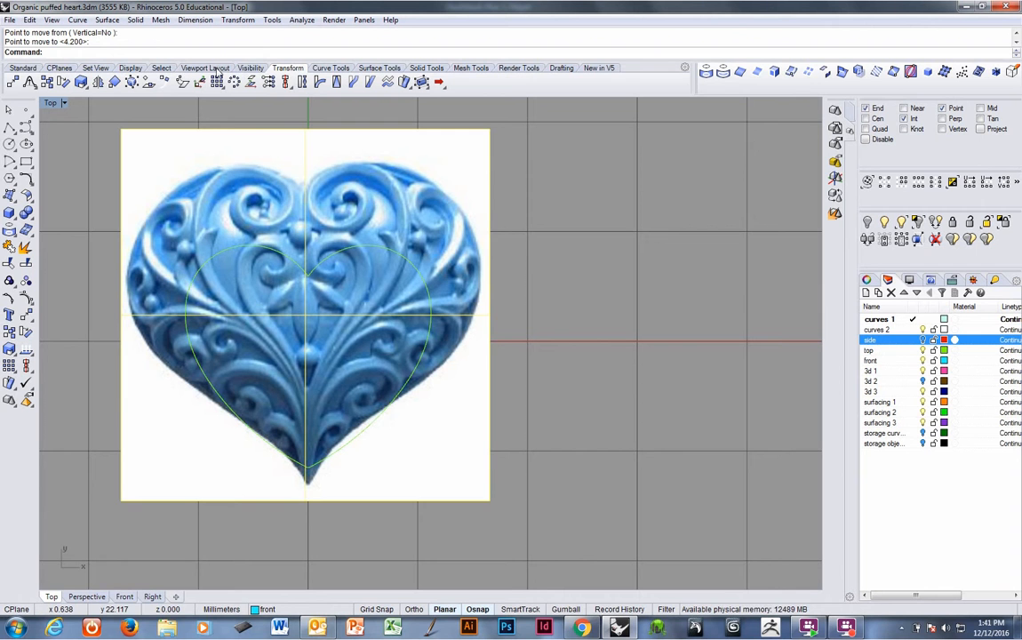
left_click(77, 82)
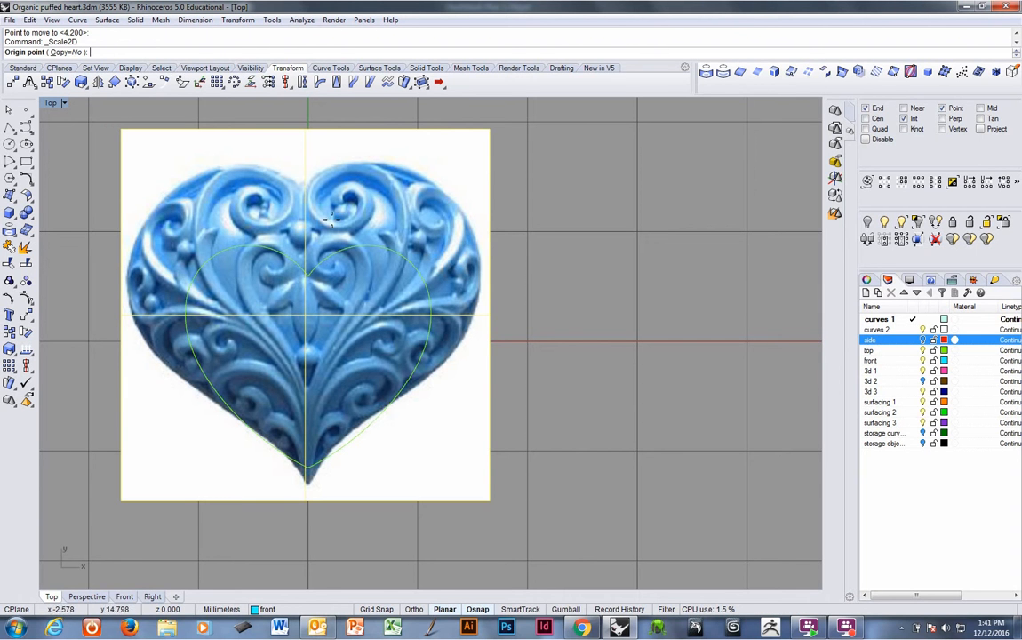
left_click(306, 466)
left_click(127, 370)
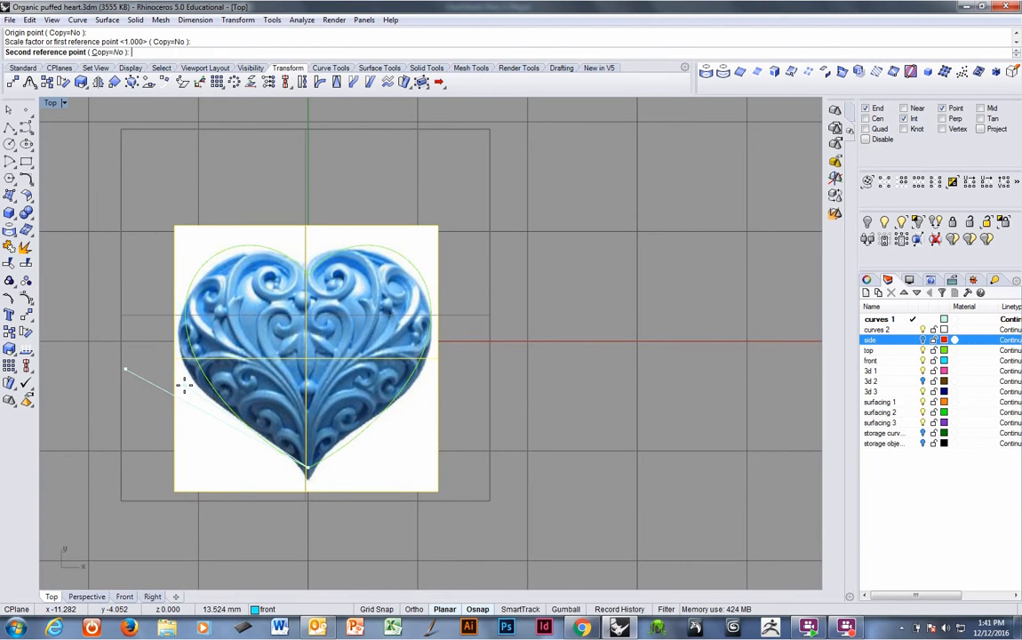
left_click(184, 384)
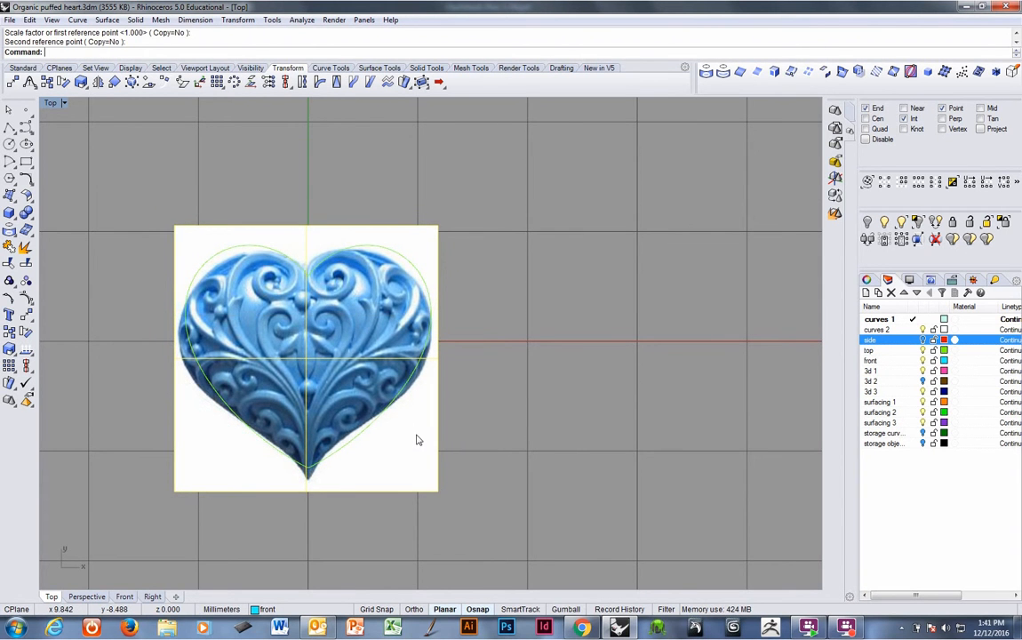
Move the picture slightly to center it on the heart curve.
type("m")
key("Return")
left_click(456, 428)
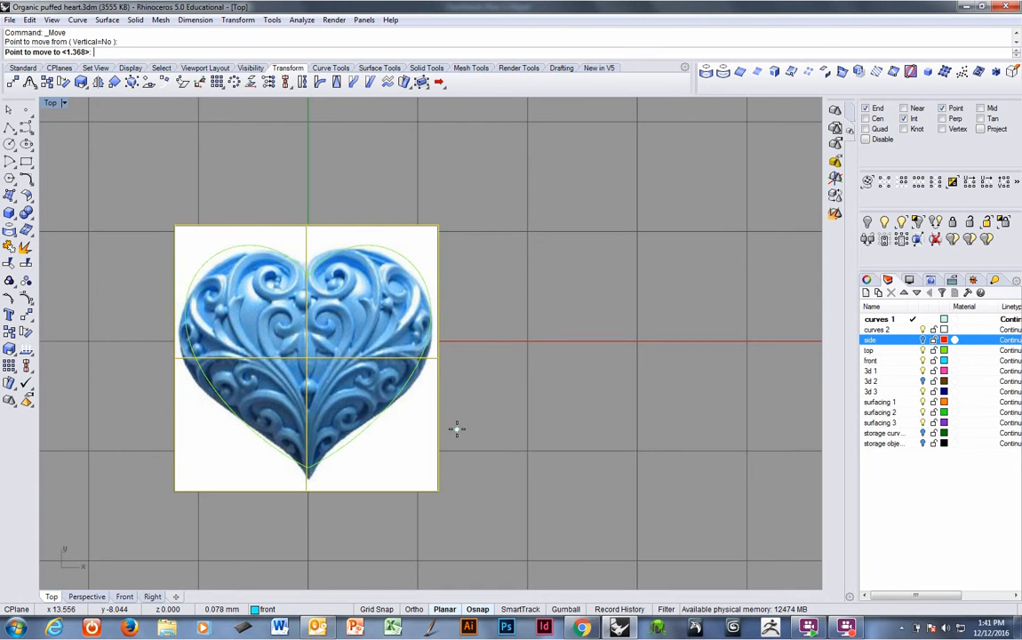
left_click(413, 436)
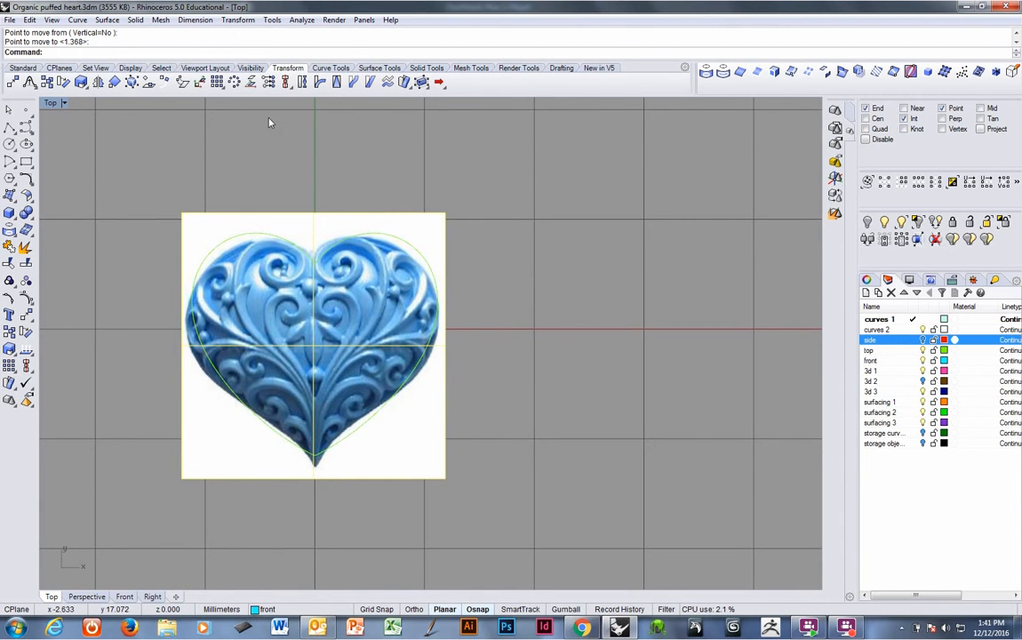
right_click(240, 60)
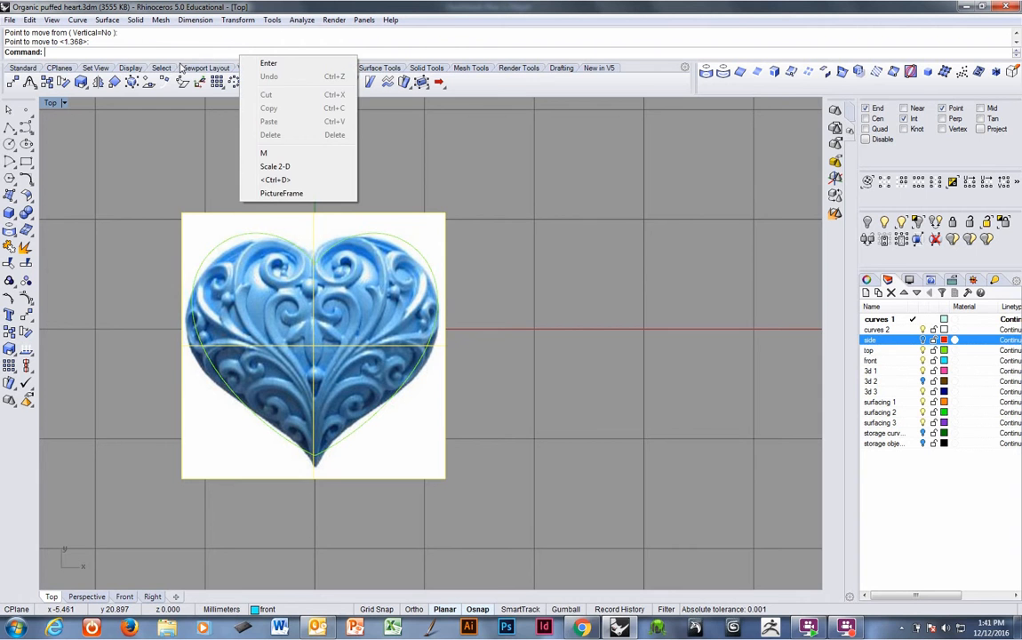
left_click(203, 67)
left_click(287, 70)
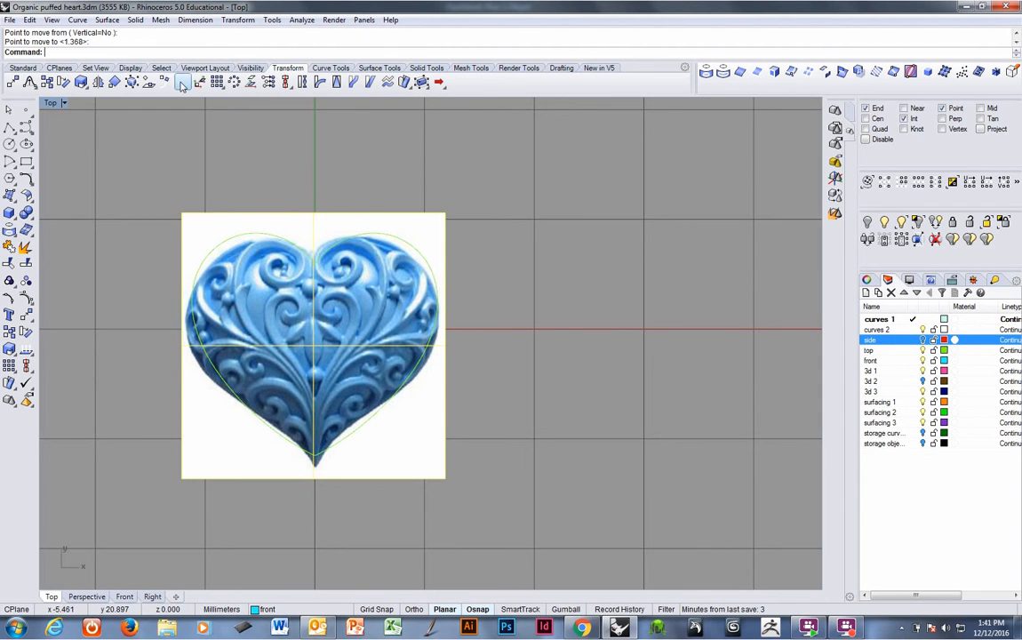
Scale the picture non-uniformly about the curve's bottom tip to narrow its width to fit the heart curve.
left_click(86, 87)
left_click(133, 107)
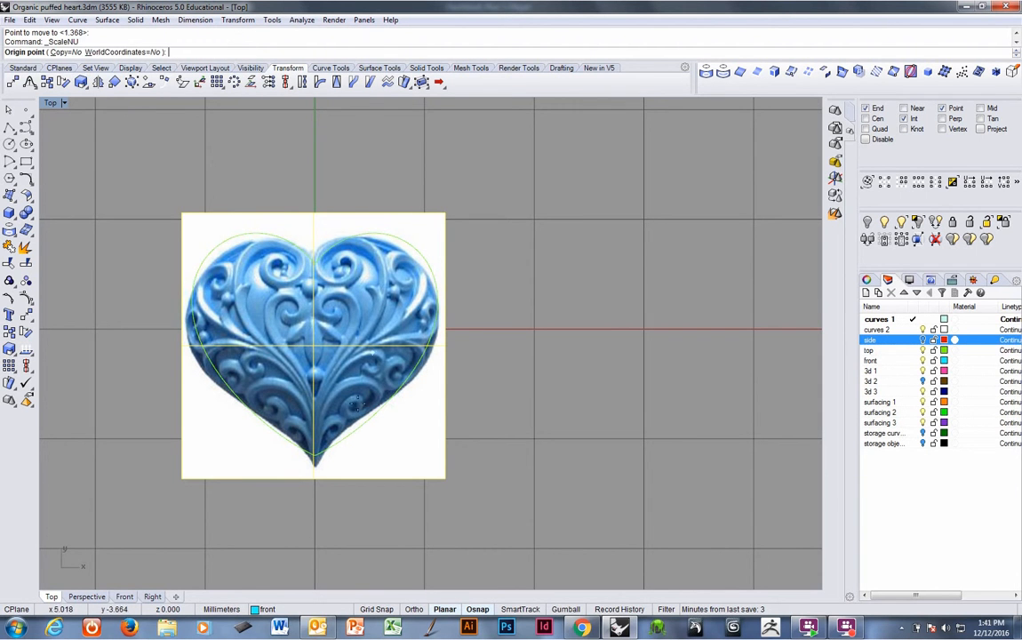
left_click(315, 455)
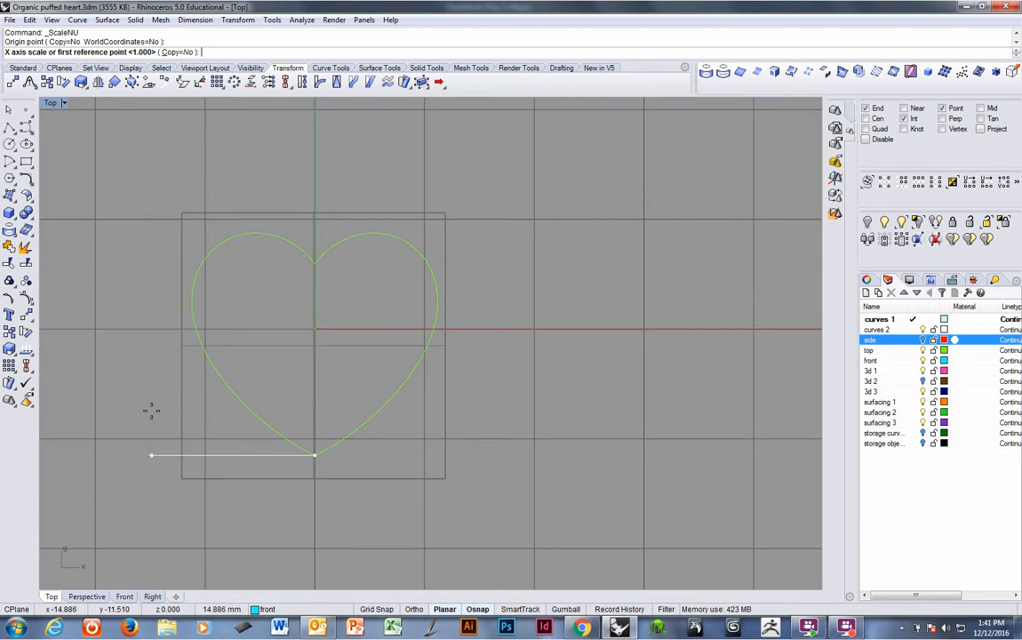
left_click(151, 411)
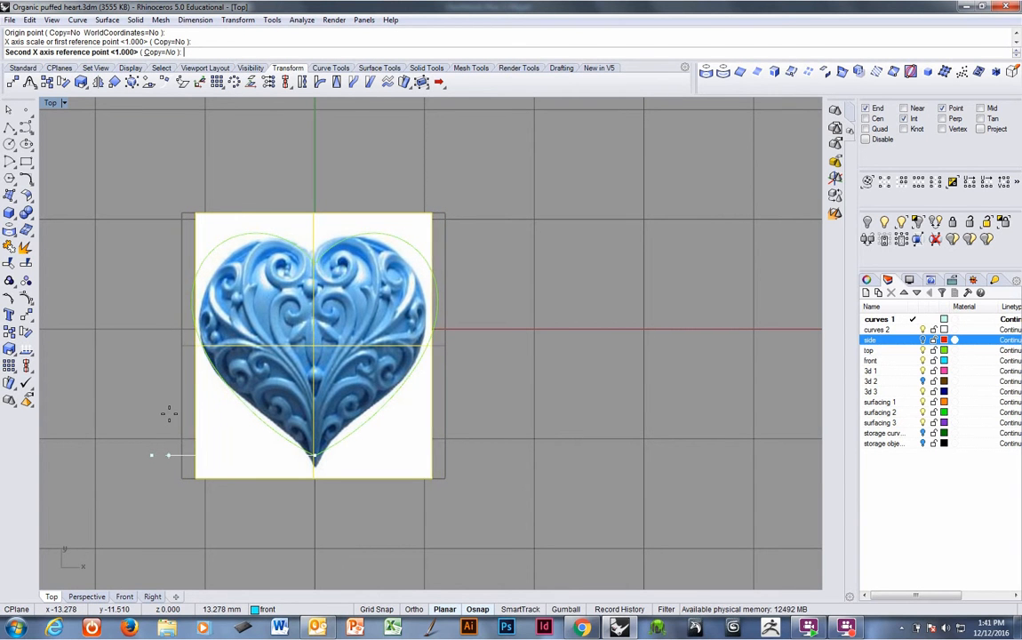
left_click(165, 415)
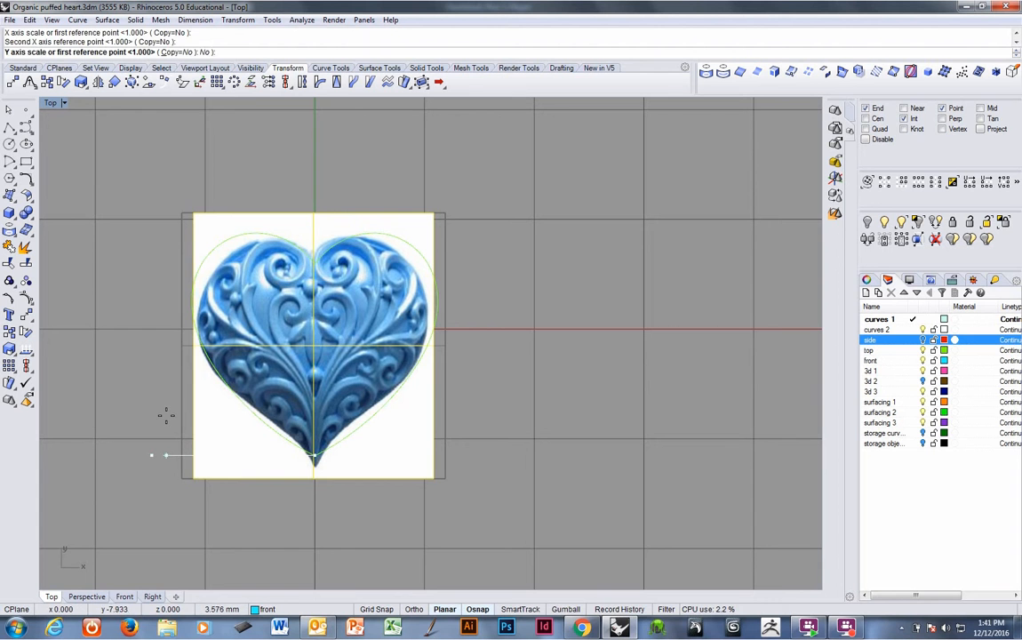
left_click(175, 388)
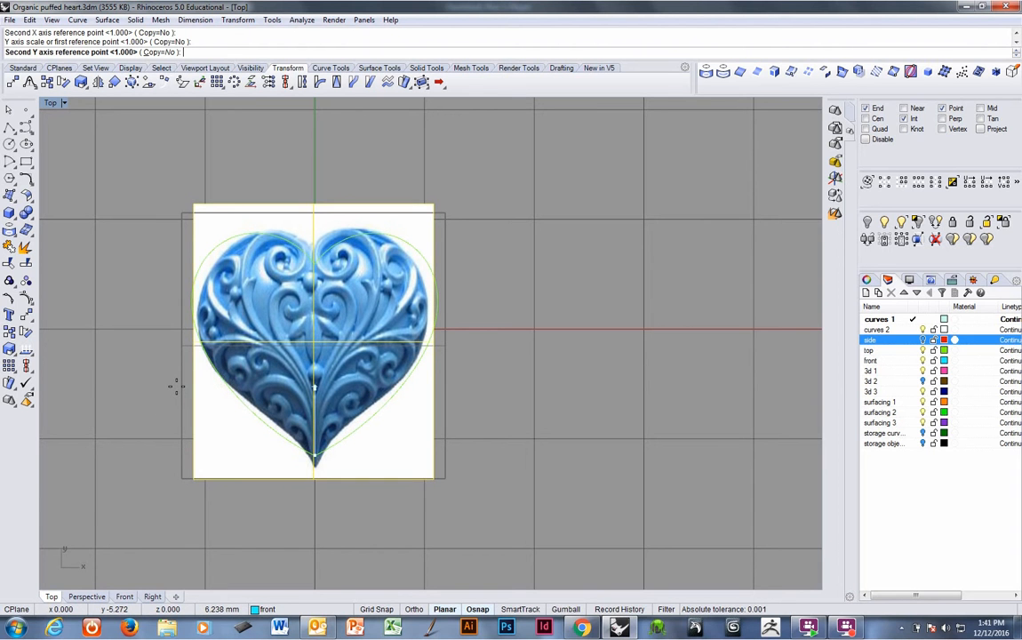
left_click(176, 387)
key("Return")
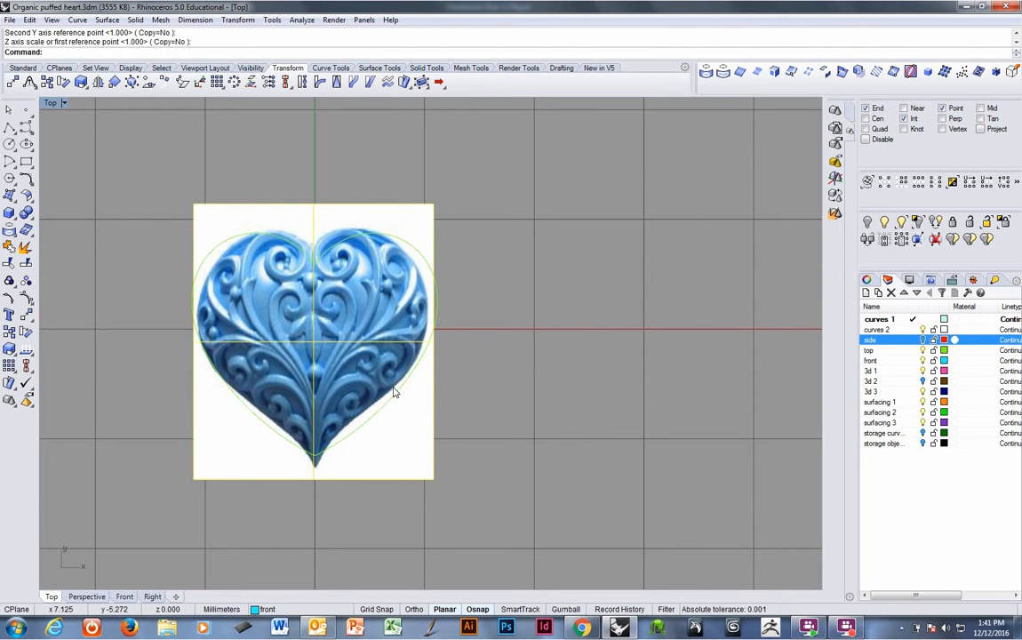
Move the picture slightly downward to align it with the heart curve.
type("m")
key("Return")
left_click(514, 369)
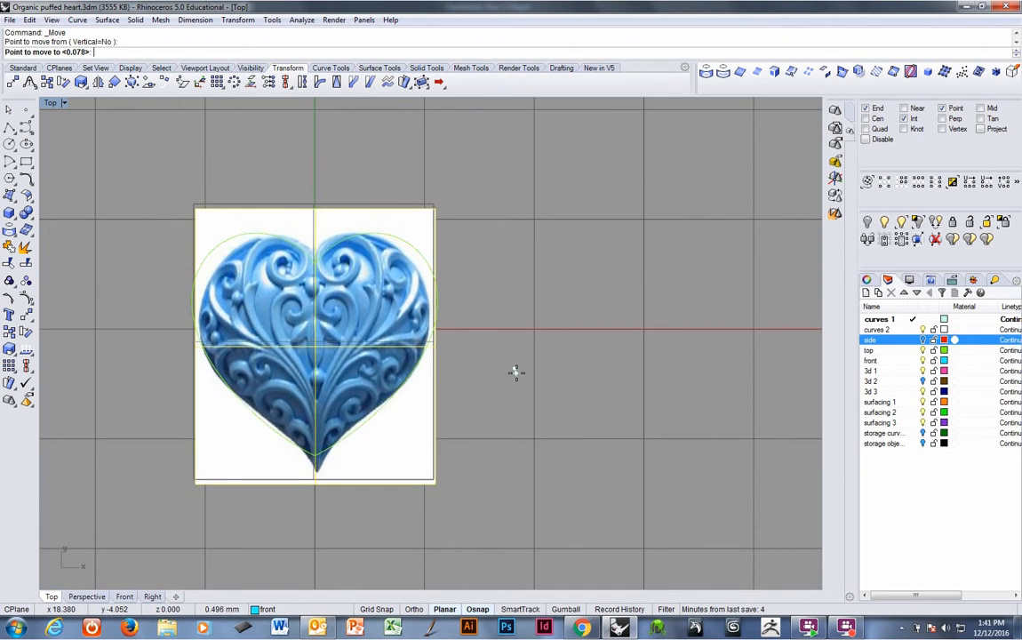
left_click(516, 378)
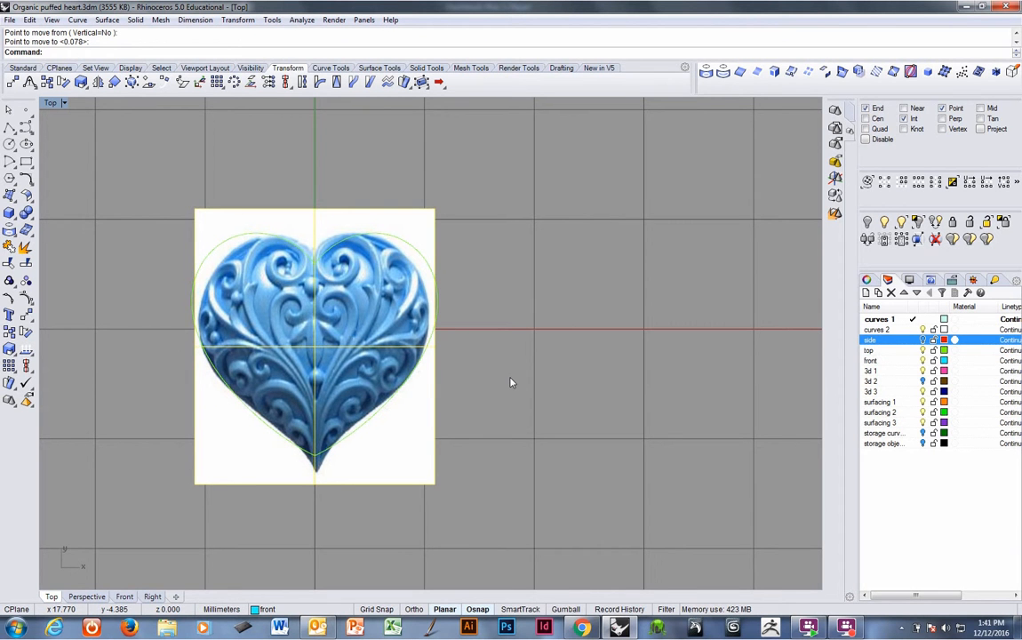
Raise the transparency of the picture's Picture Frame material so the reference image becomes see-through.
scroll(435, 384, "down", 2)
scroll(436, 382, "up", 1)
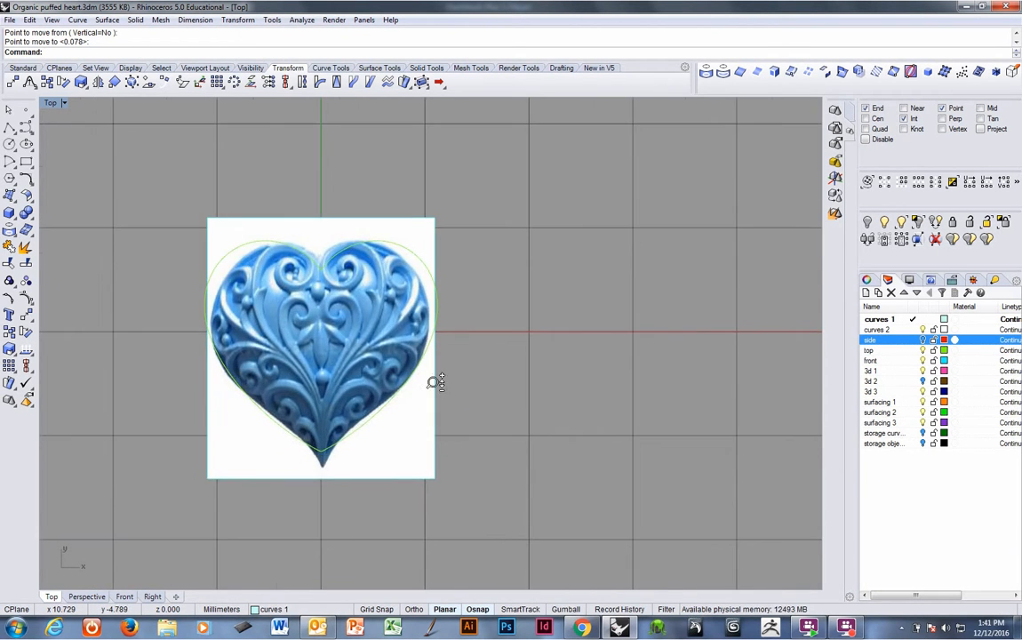
left_click(435, 391)
left_click(870, 280)
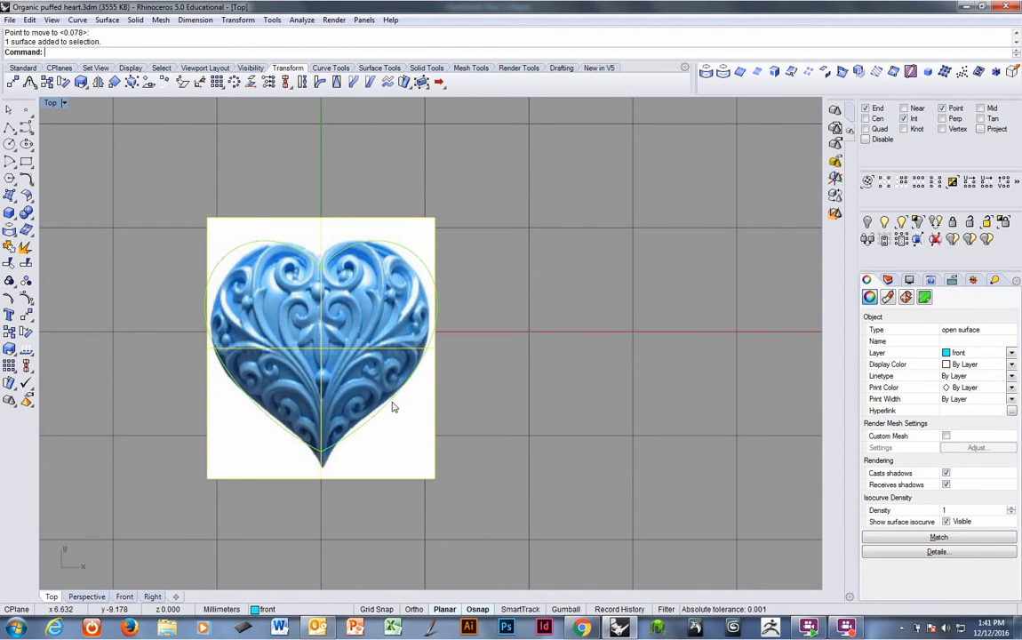
left_click(887, 296)
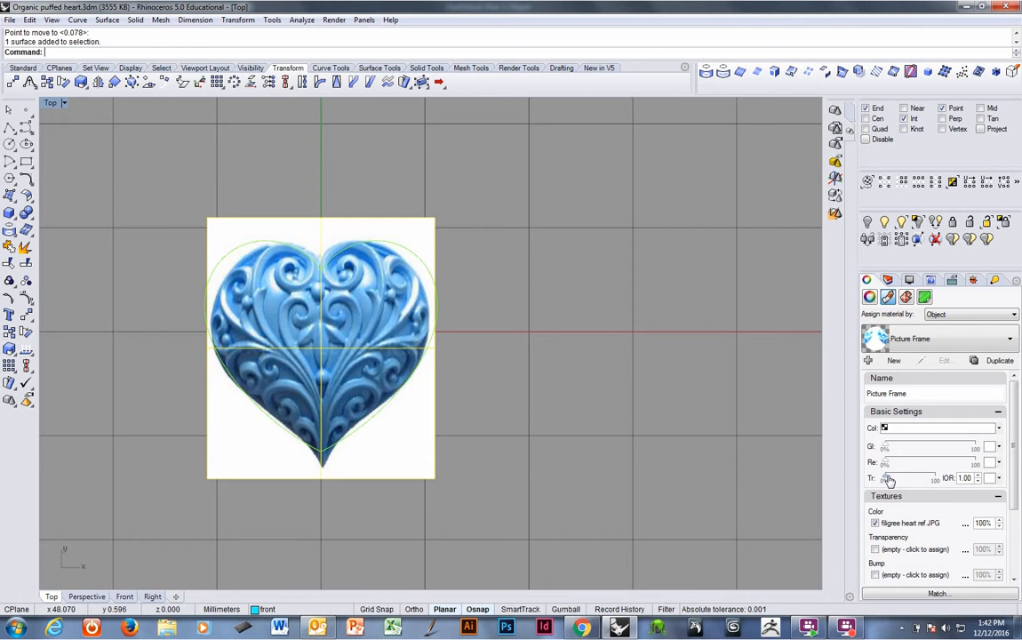
left_click_drag(887, 481, 926, 480)
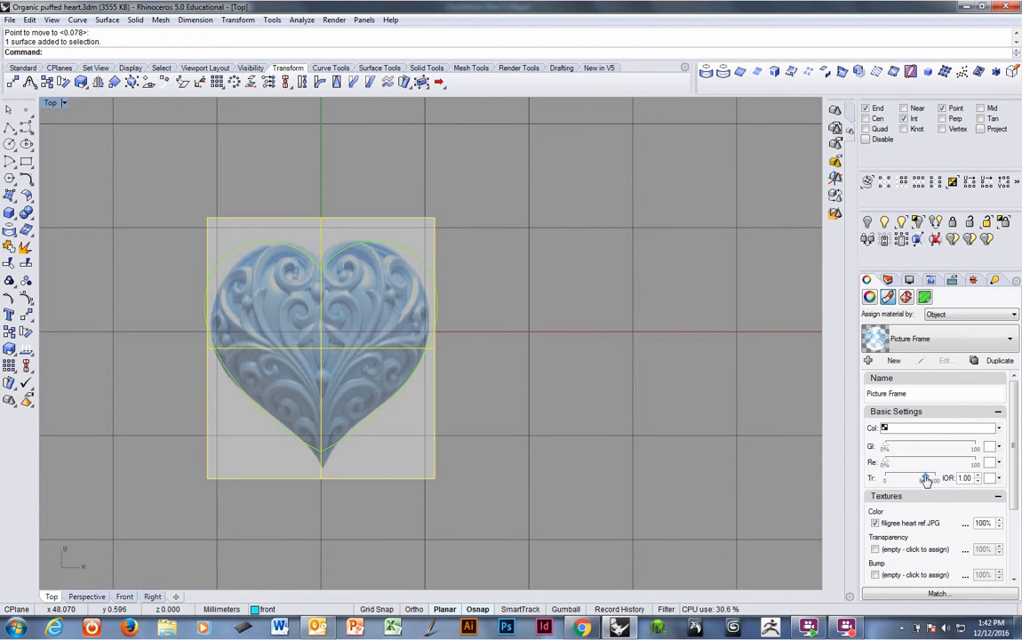
left_click(558, 392)
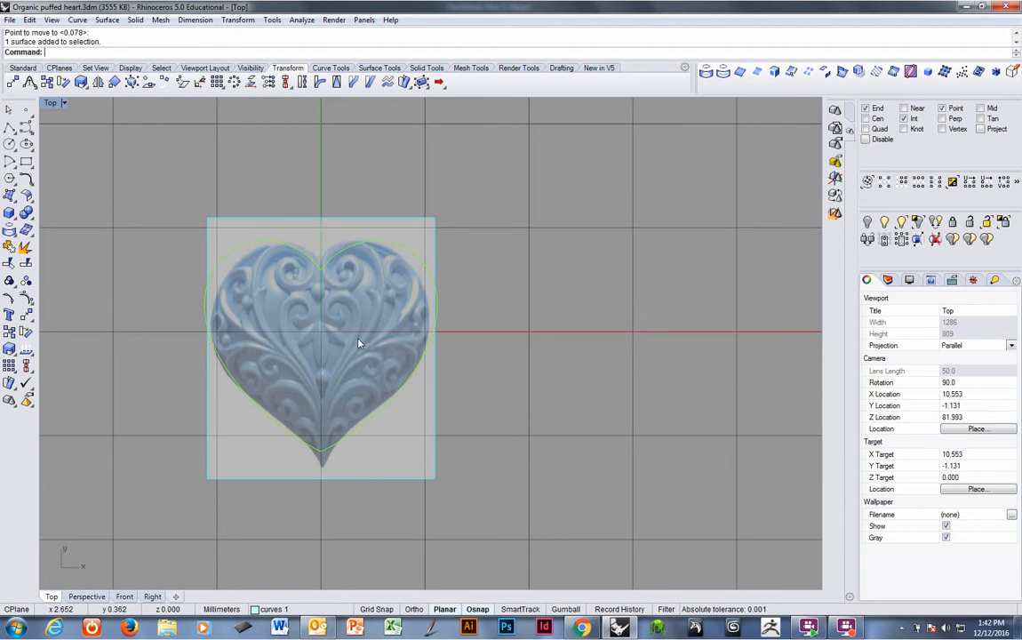
On the front layer, draw an interpolated curve tracing the central scroll from its spiral down to the heart's tip.
left_click(887, 280)
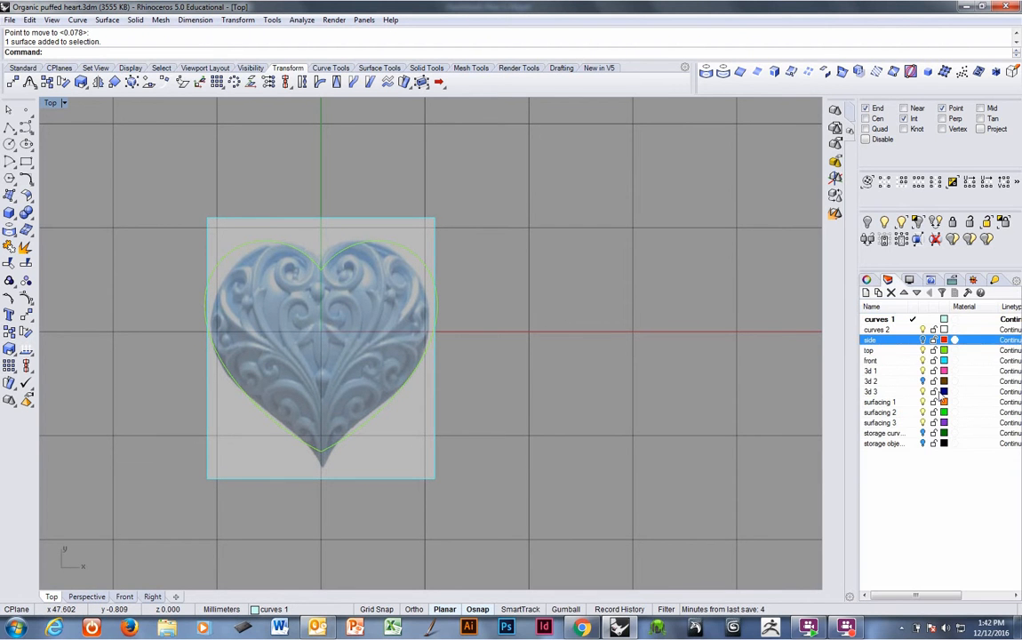
left_click(930, 360)
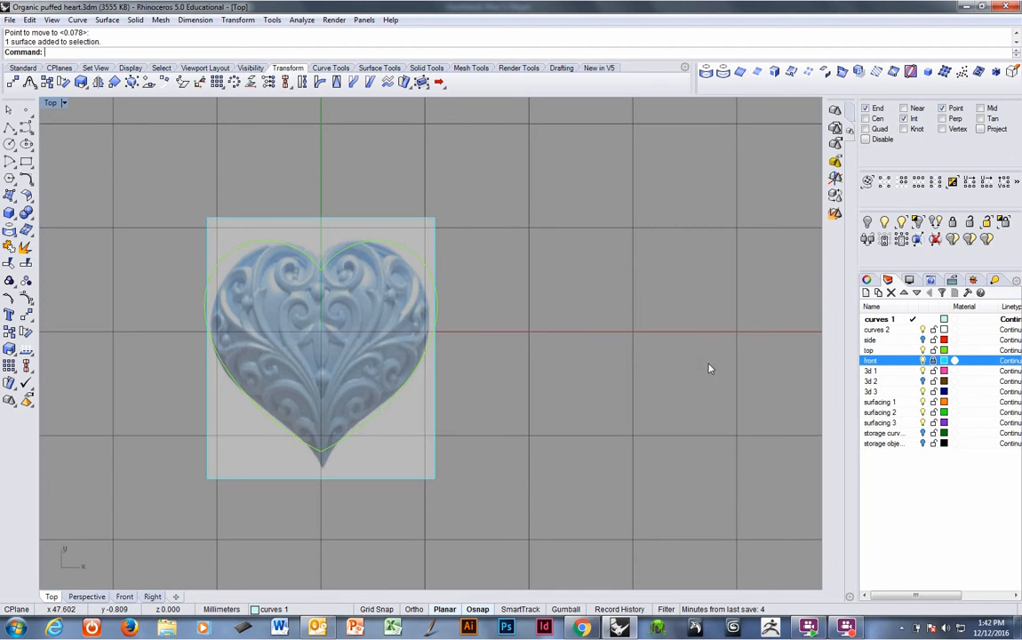
scroll(399, 308, "down", 2)
scroll(378, 333, "up", 5)
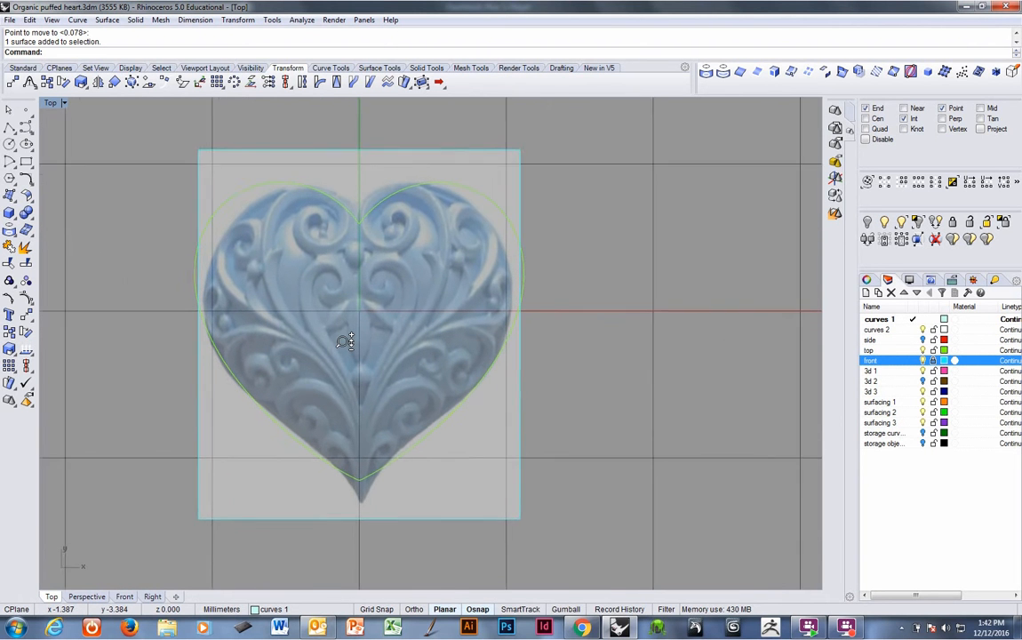
right_click_drag(344, 342, 331, 334, "ctrl")
right_click_drag(331, 334, 296, 330)
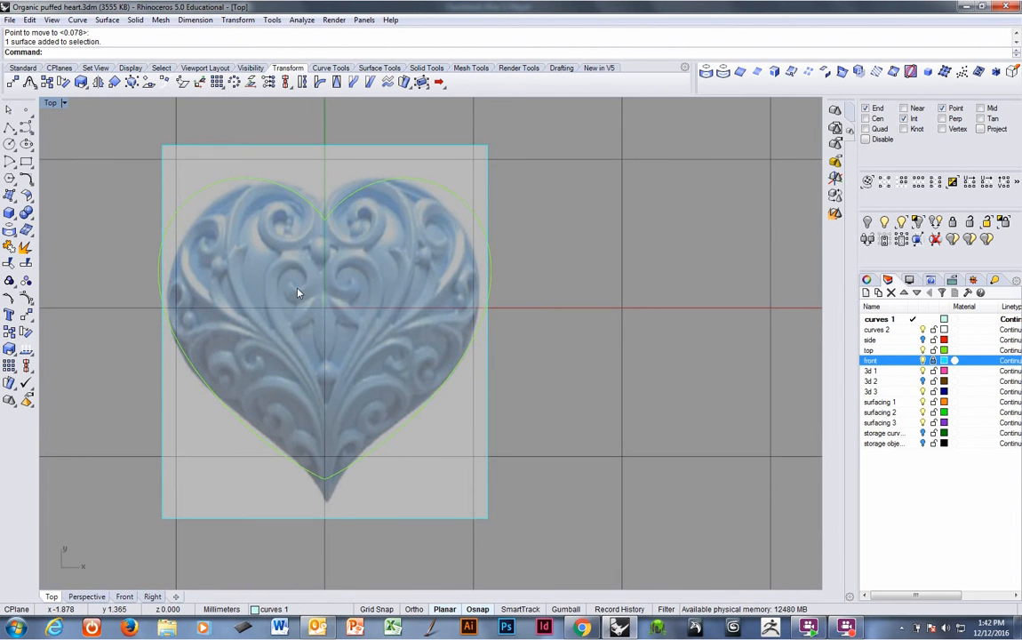
left_click(329, 69)
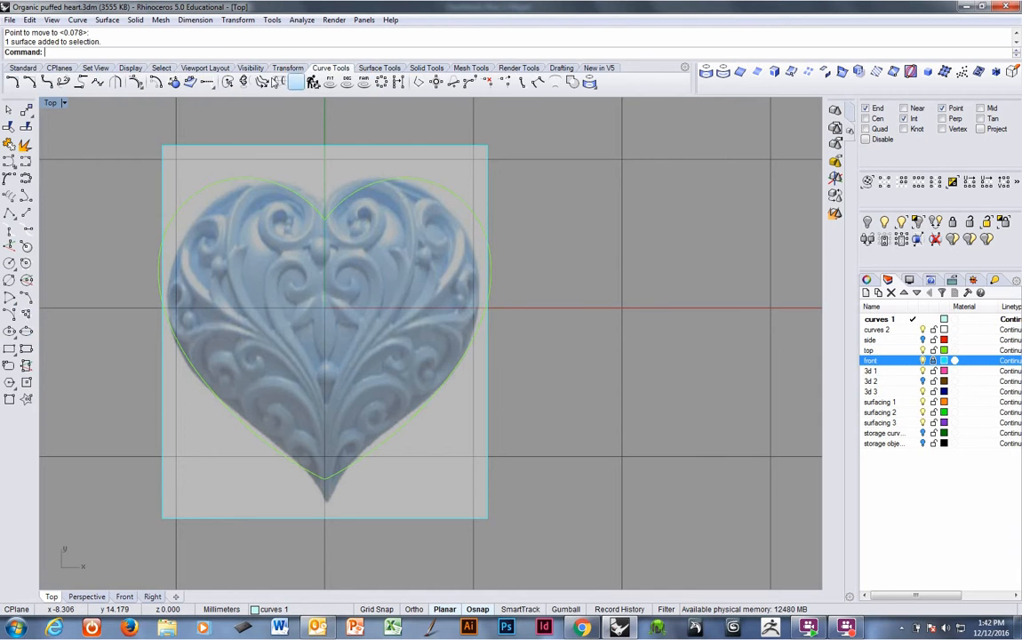
left_click(26, 145)
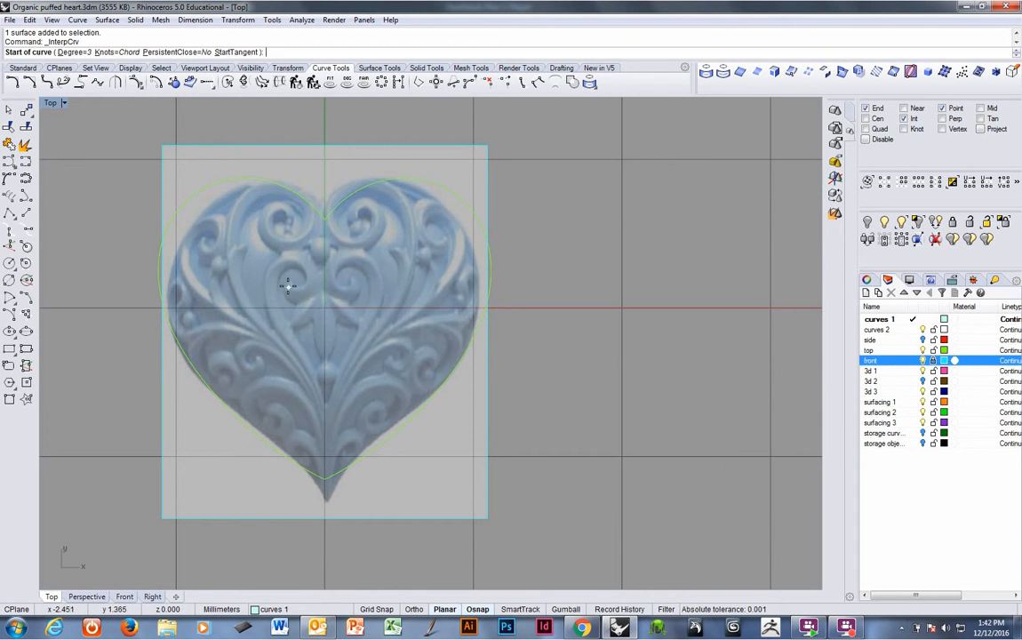
left_click(285, 284)
left_click(299, 295)
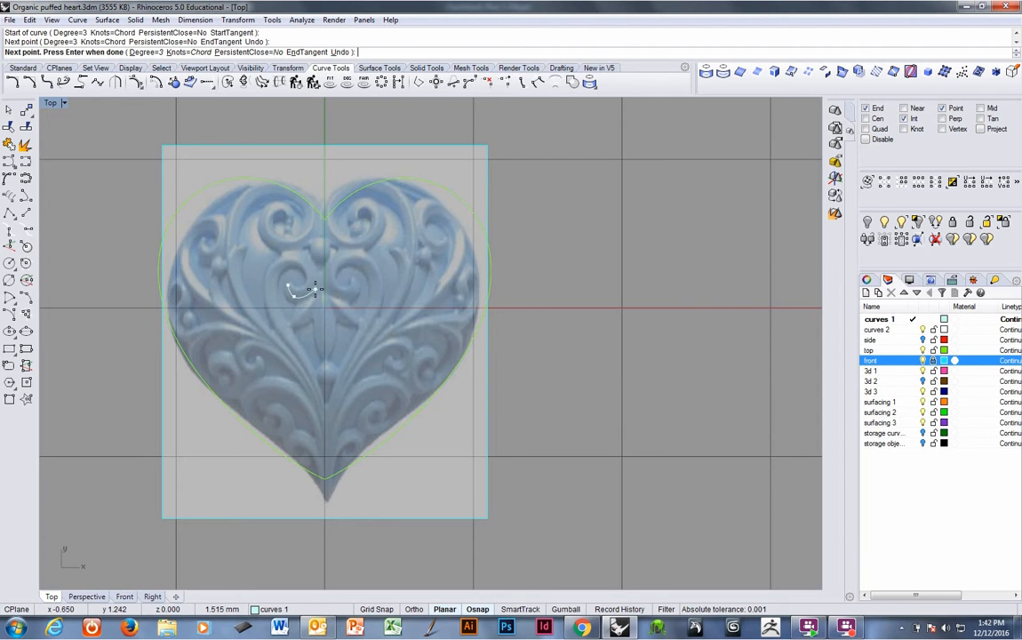
left_click(309, 286)
left_click(310, 260)
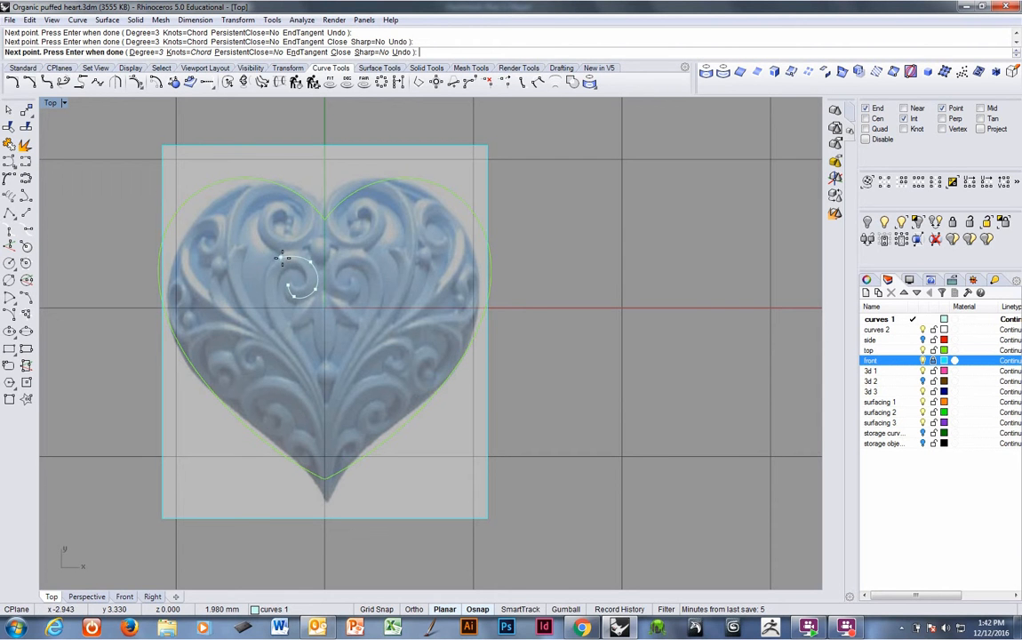
left_click(283, 259)
left_click(269, 293)
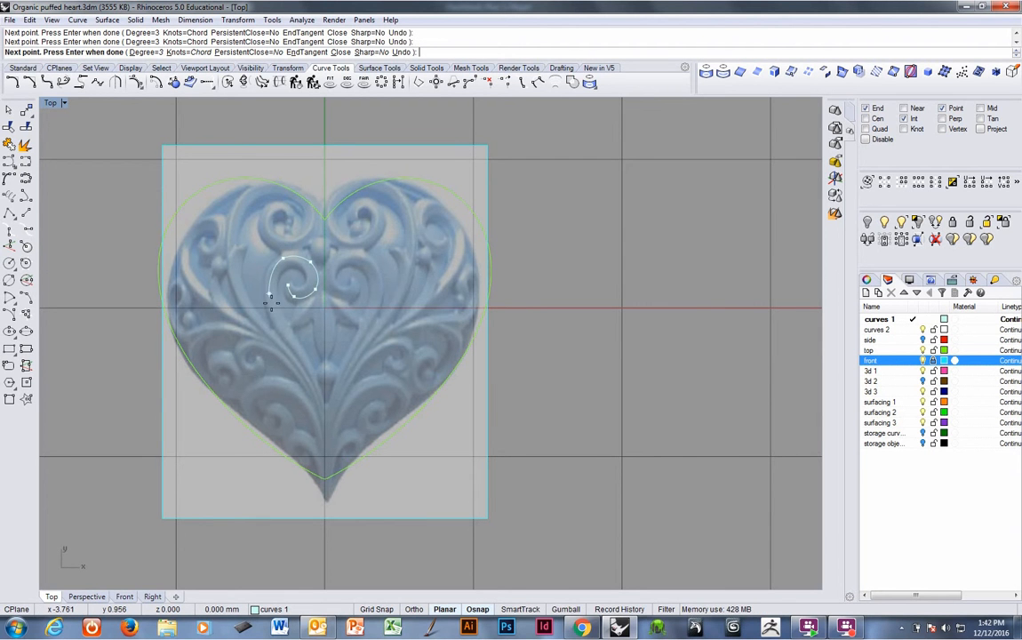
left_click(289, 339)
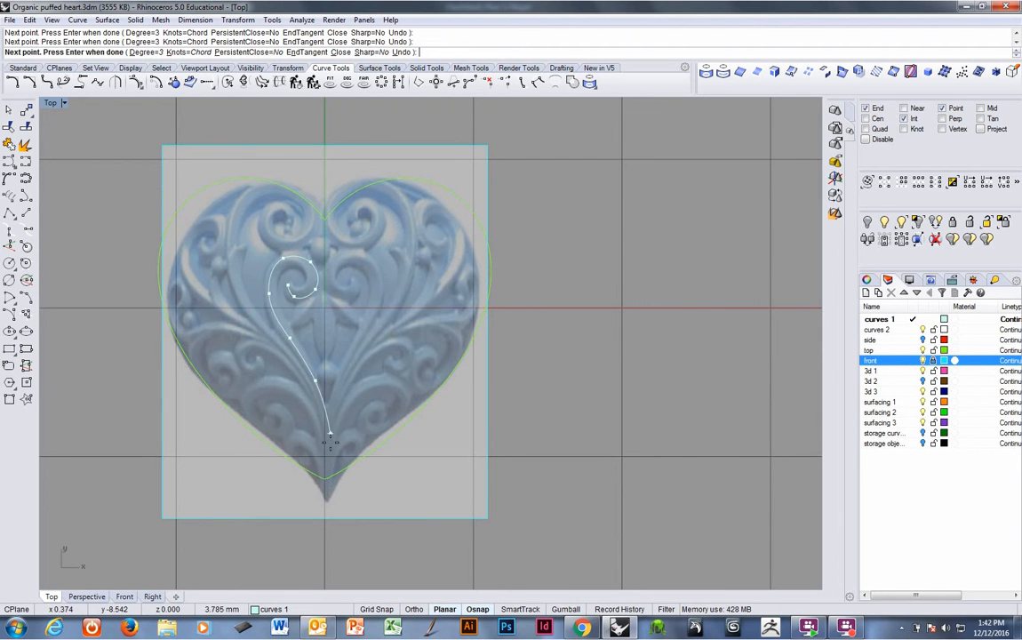
left_click(315, 380)
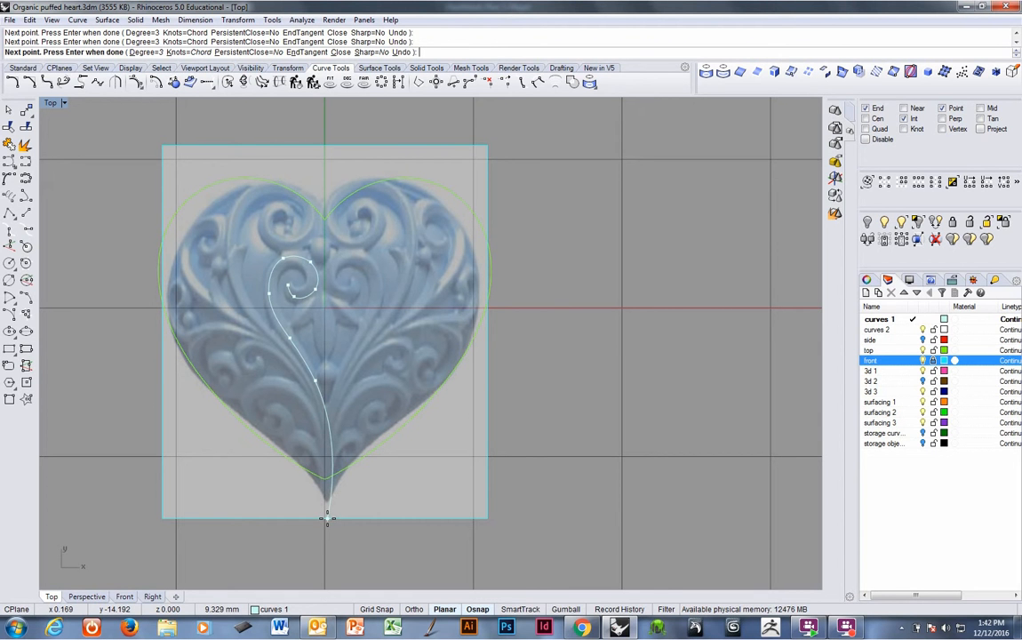
left_click(328, 515)
right_click(331, 513)
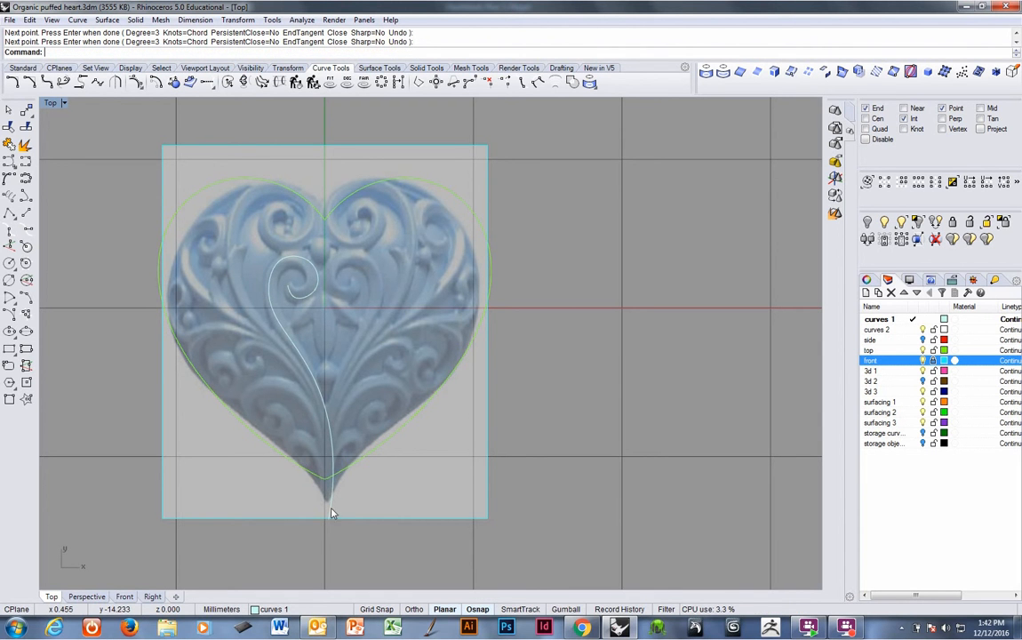
Move the traced scroll curve off to the left of the heart.
left_click(325, 418)
scroll(315, 357, "down", 5)
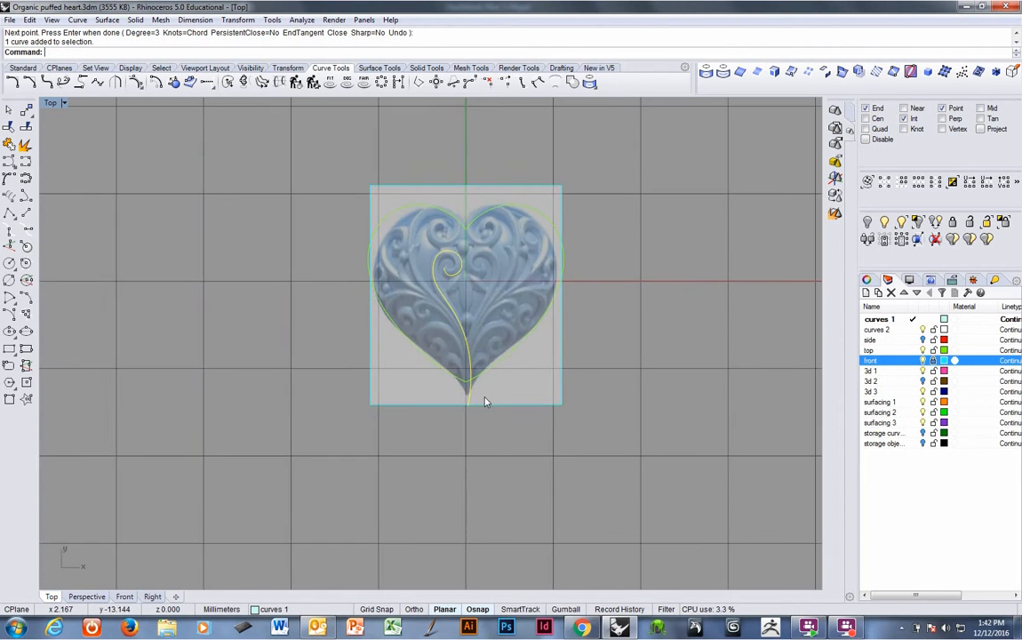
type("M")
key("Return")
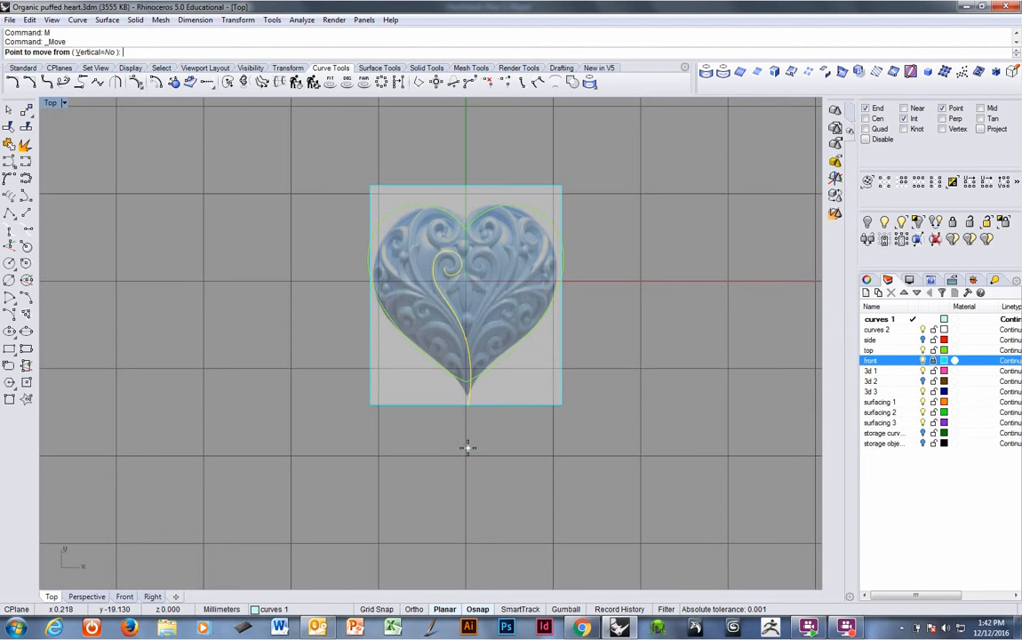
left_click(467, 448)
left_click(293, 455)
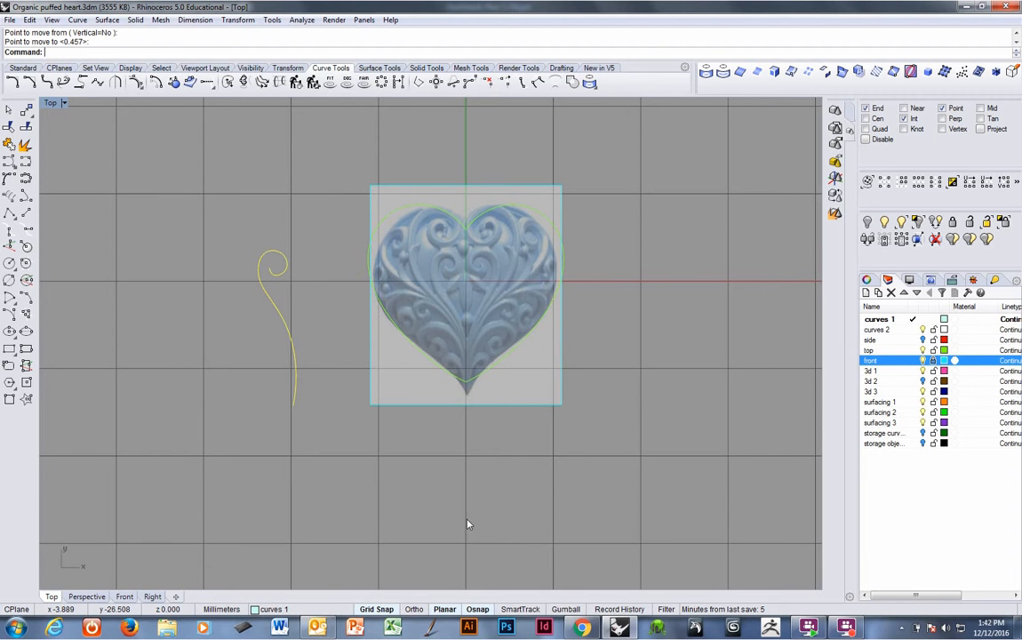
Turn on Record History and copy the scroll curve 20 mm to the right back onto the heart.
left_click(631, 608)
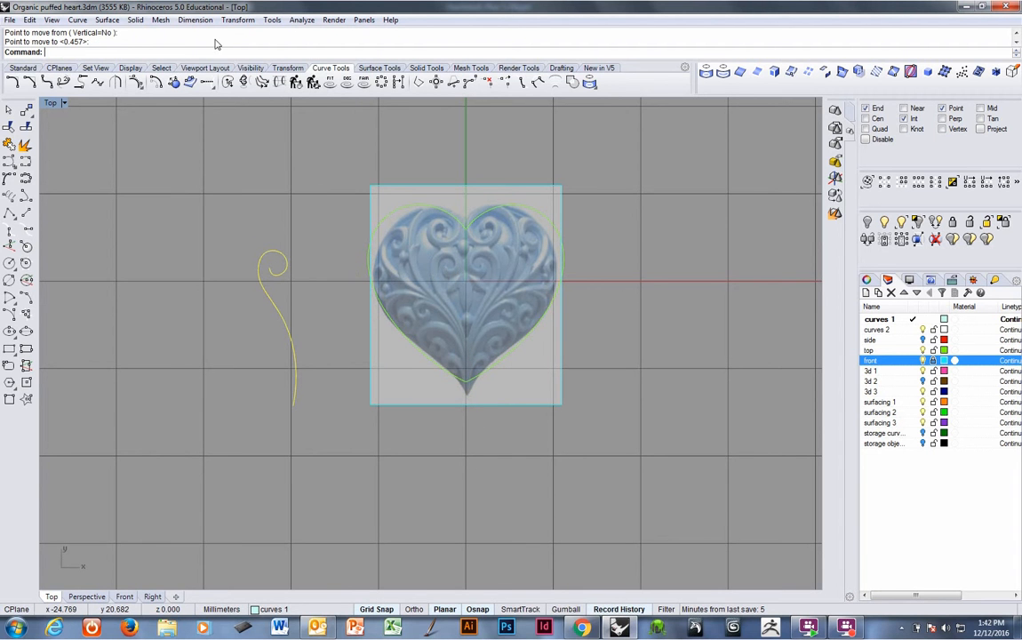
left_click(287, 67)
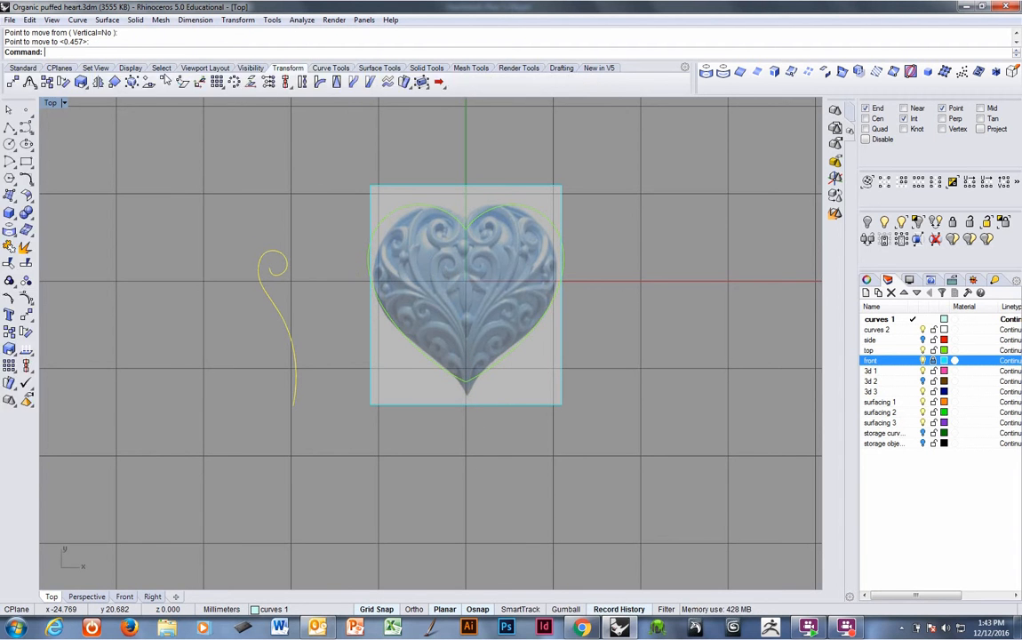
left_click(47, 81)
left_click(291, 457)
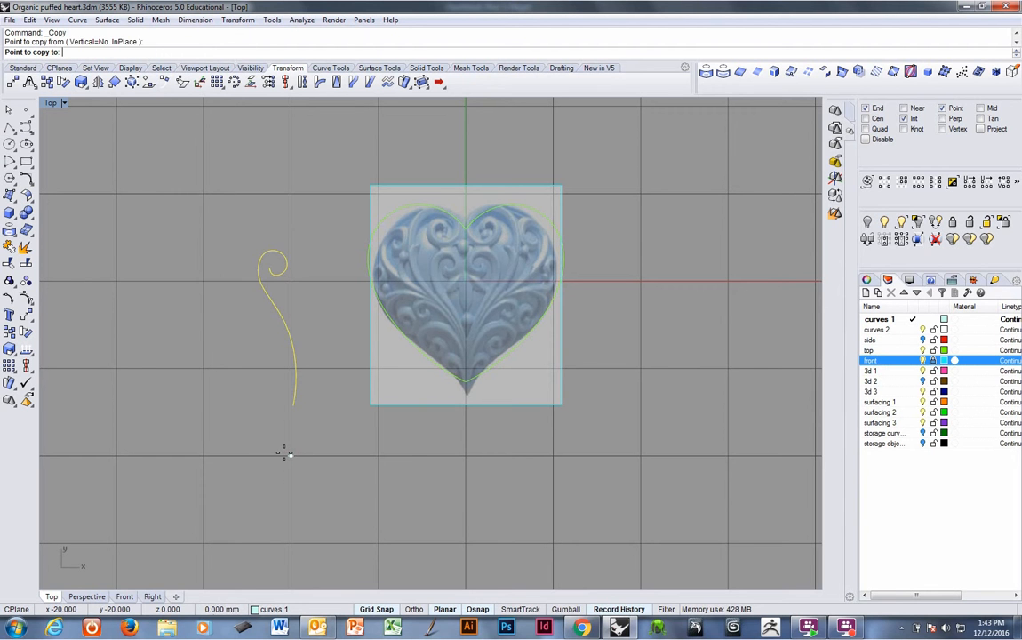
left_click(455, 459)
key("Return")
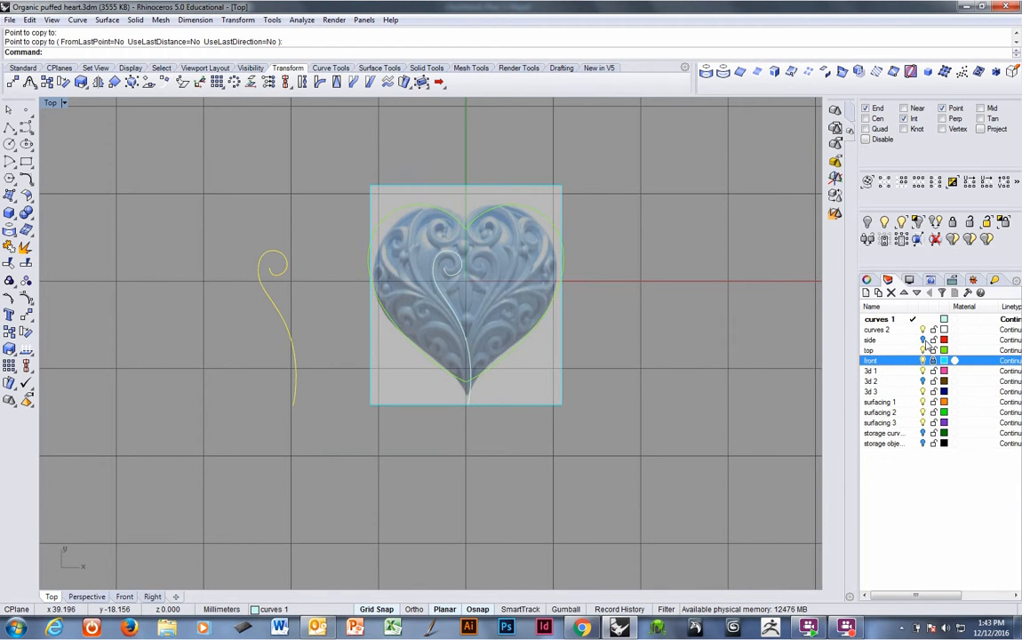
Show the side layer, turn on Record History and project the copied scroll curve onto the heart's side surfaces.
left_click(924, 341)
scroll(484, 373, "up", 3)
left_click(479, 425)
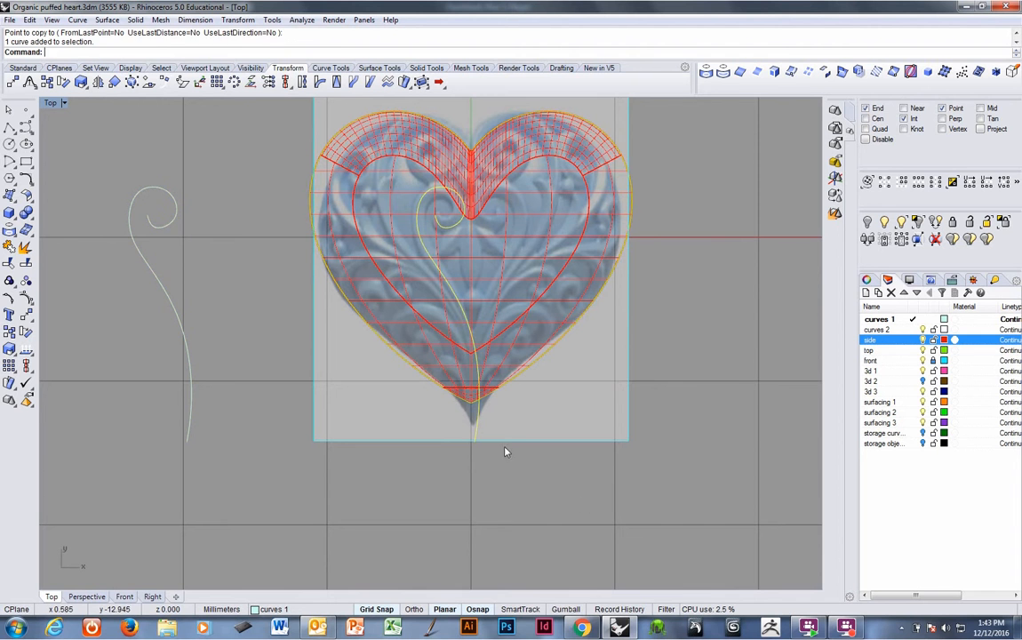
left_click(620, 610)
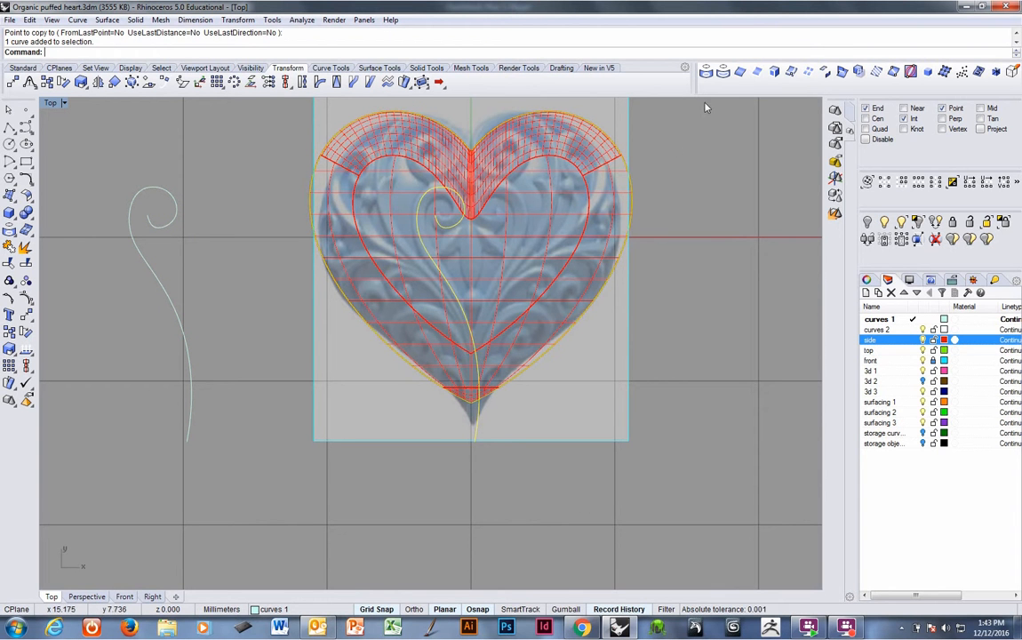
left_click(706, 71)
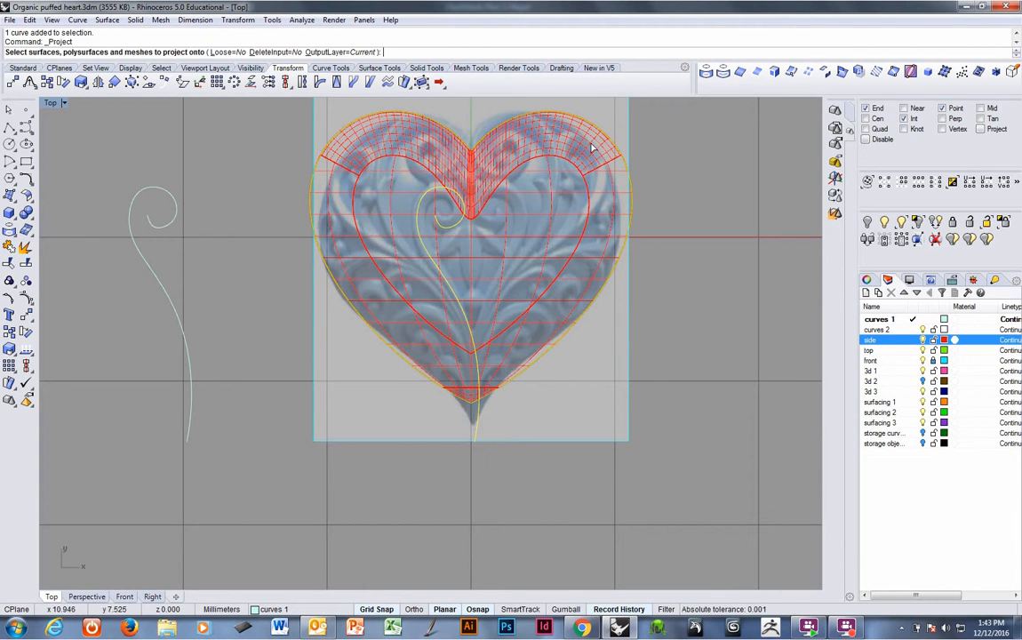
left_click(493, 132)
key("Return")
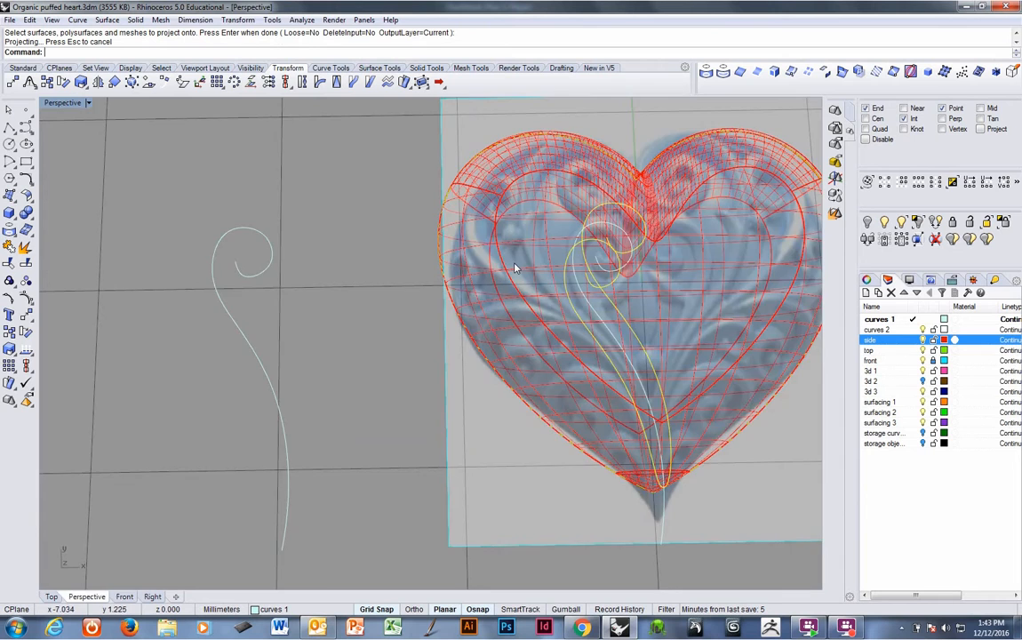
Undo the projection and the accidental move back to the plain traced curve.
right_click_drag(485, 331, 509, 331)
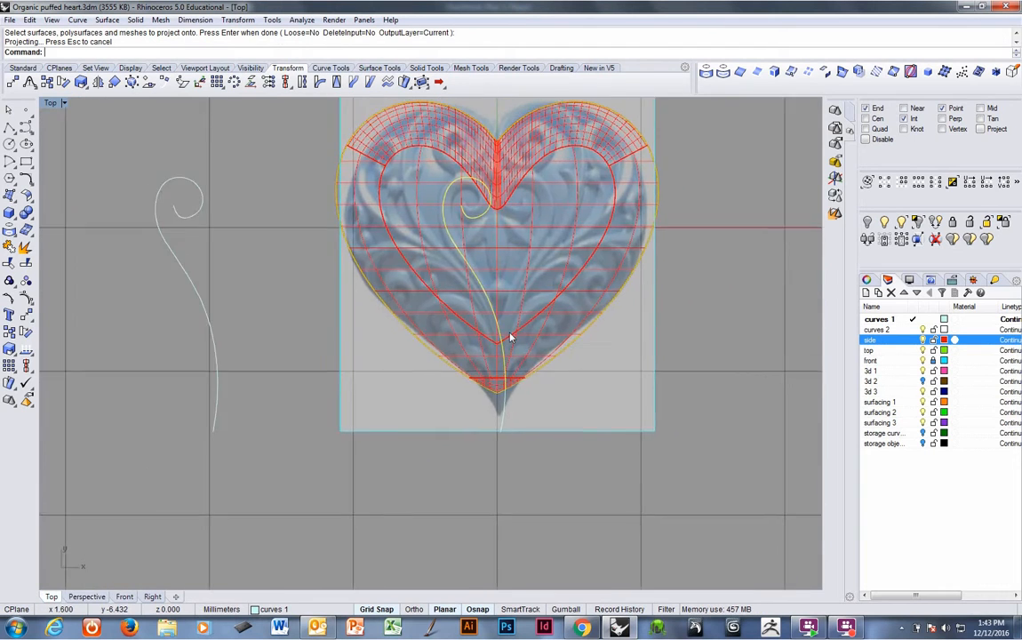
key("ctrl+Tab")
right_click_drag(655, 370, 499, 382)
key("ctrl+z")
key("ctrl+z")
key("ctrl+z")
key("ctrl+z")
scroll(569, 343, "up", 3)
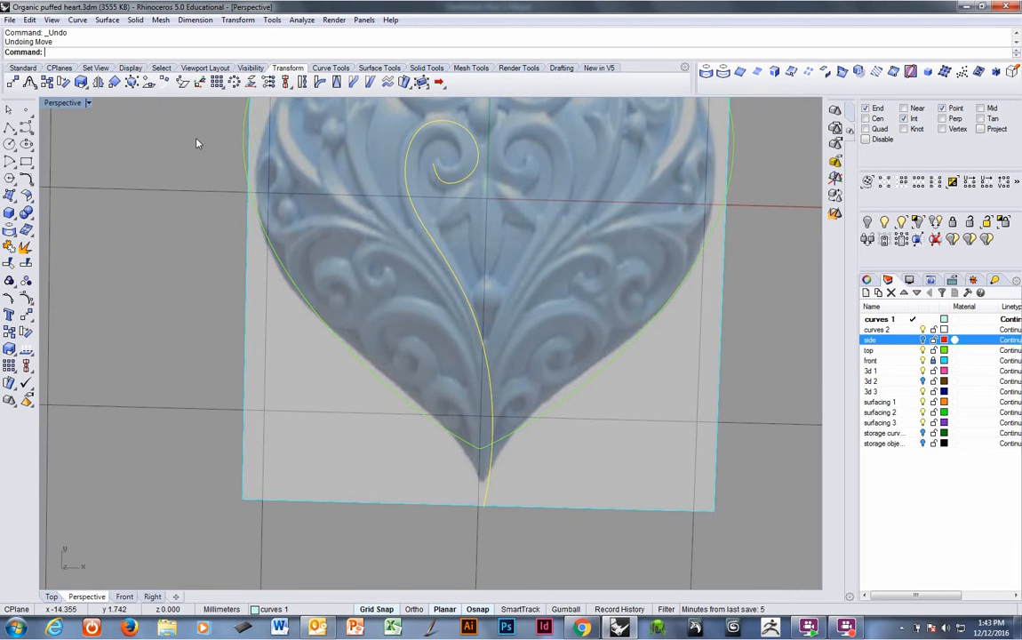
Draw a short line perpendicular from the scroll curve just above the heart's tip.
left_click(331, 67)
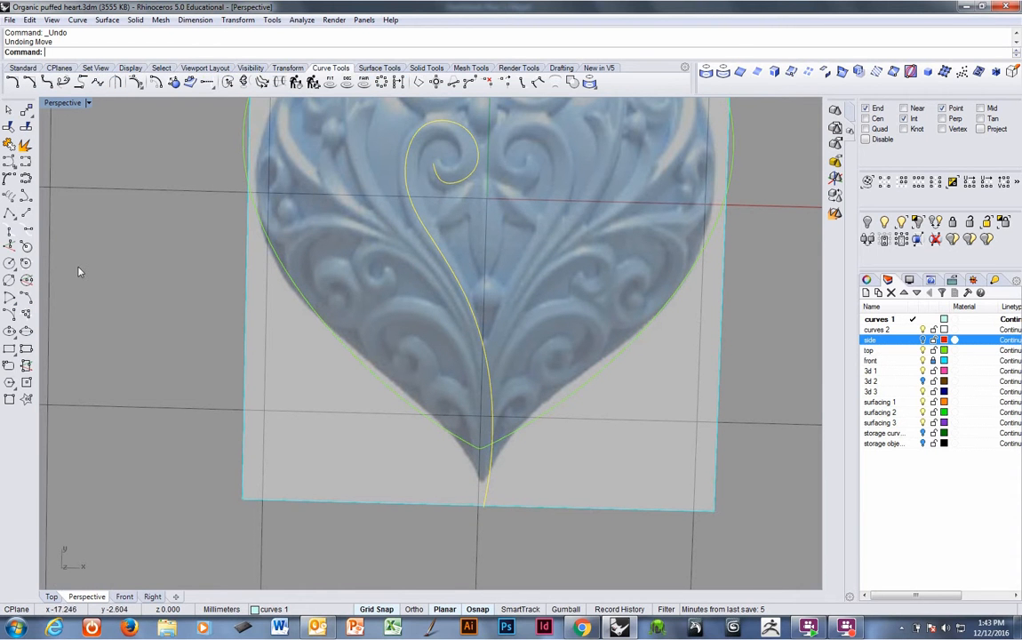
left_click(28, 230)
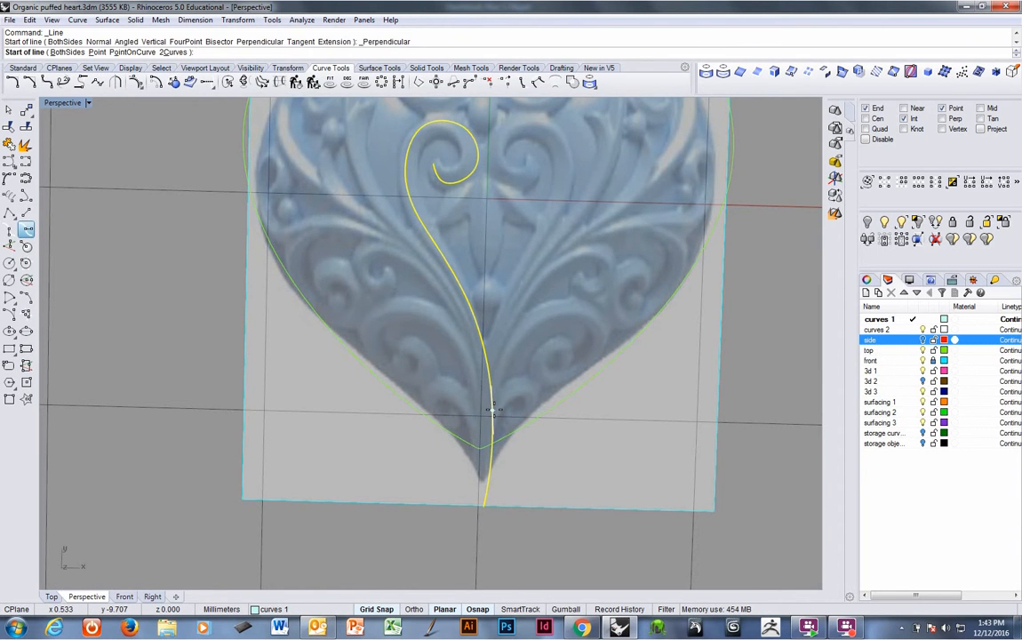
key("F9")
left_click(494, 411)
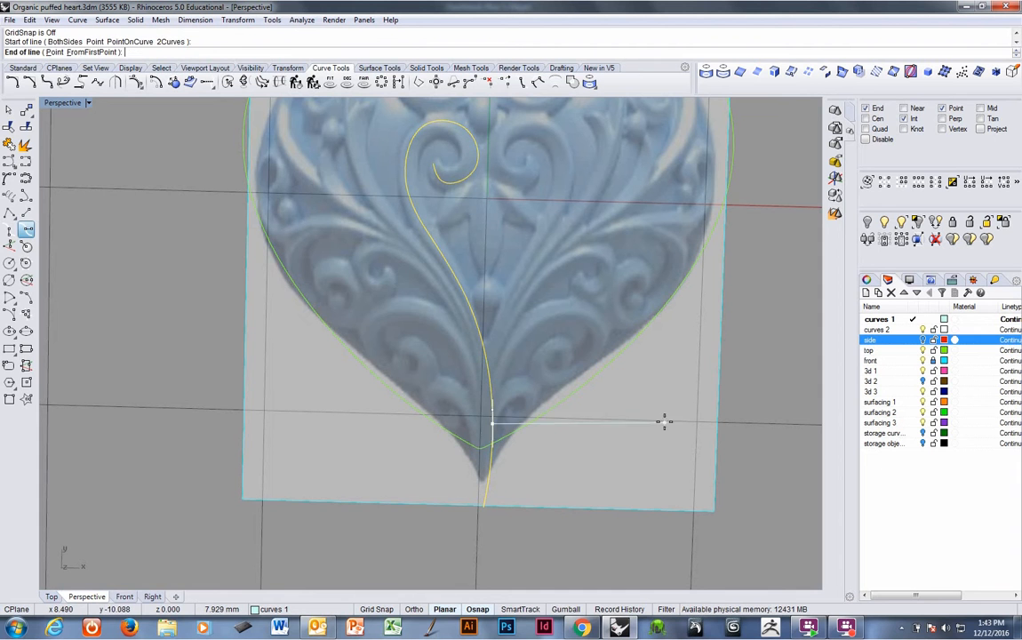
Fillet the line and scroll curve with radius 0 to trim the curve's tail, then delete the line.
left_click(13, 82)
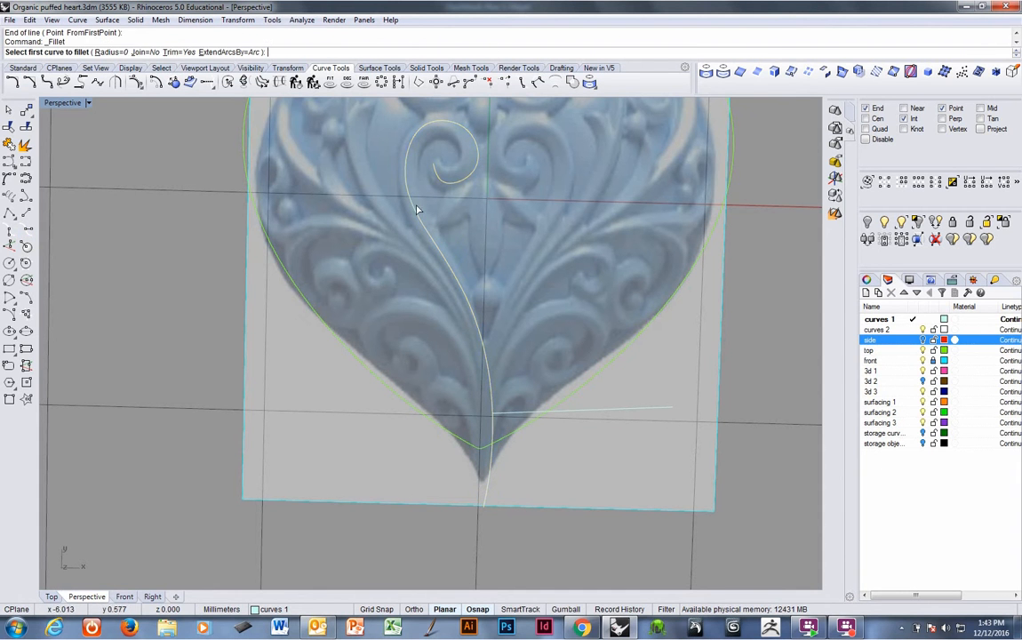
left_click(523, 408)
left_click(494, 398)
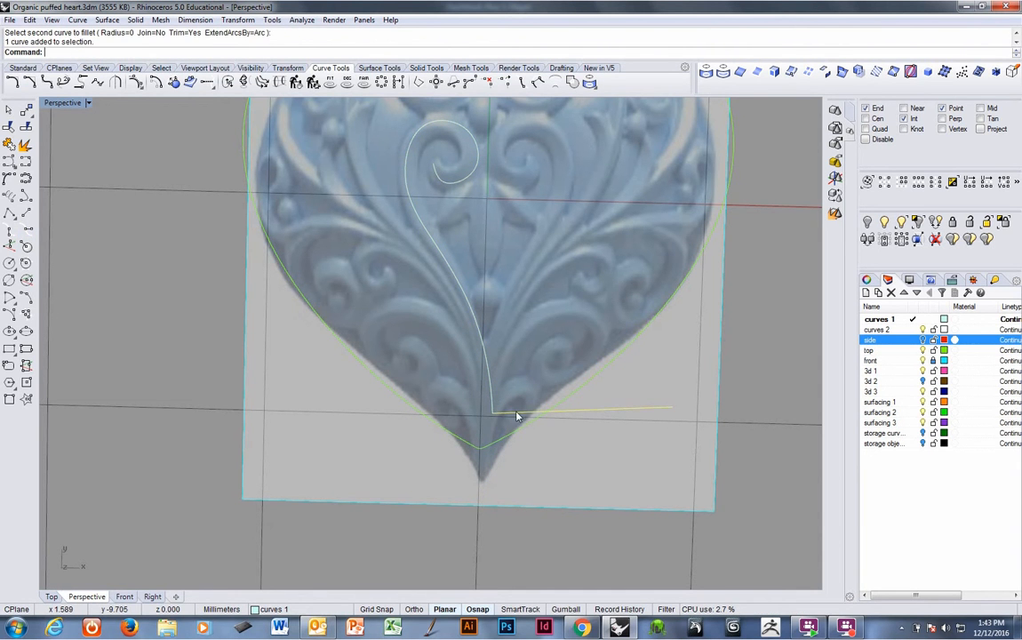
key("Delete")
Move the trimmed scroll curve 20 mm off to the left of the heart.
left_click(490, 395)
scroll(482, 360, "down", 8)
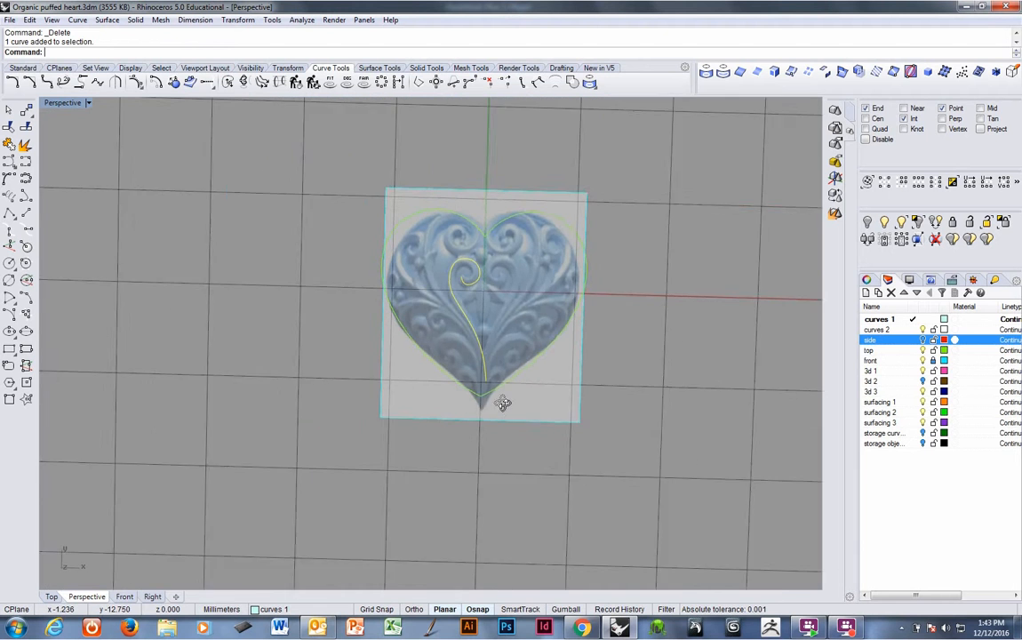
right_click_drag(502, 402, 489, 415)
type("m")
key("Return")
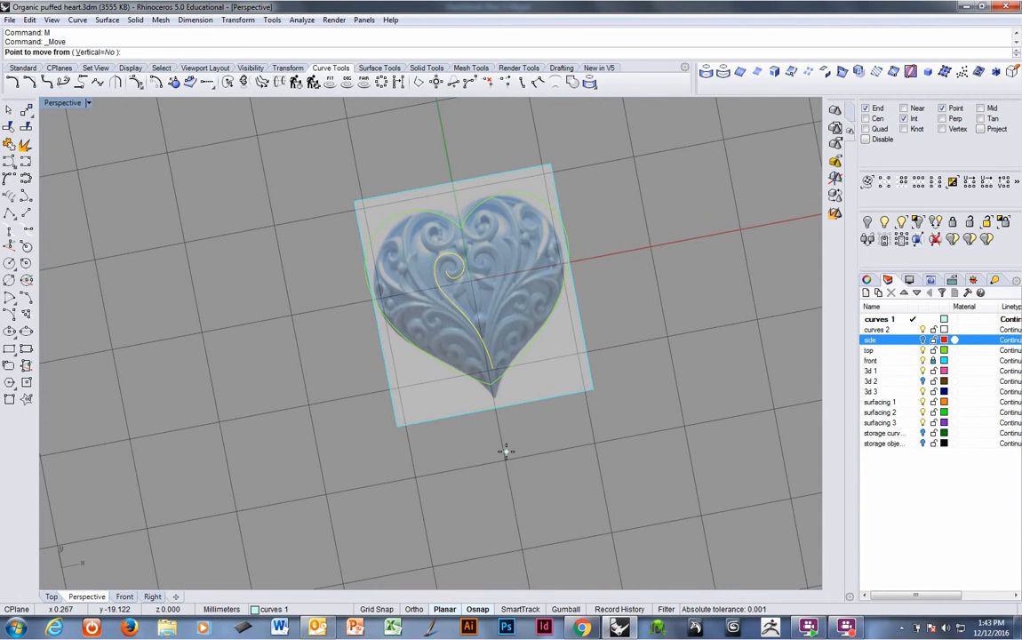
left_click(505, 452)
left_click(334, 482)
right_click_drag(318, 424, 348, 365)
With Record History on, copy the trimmed scroll curve 20 mm to the right back onto the heart.
left_click(607, 611)
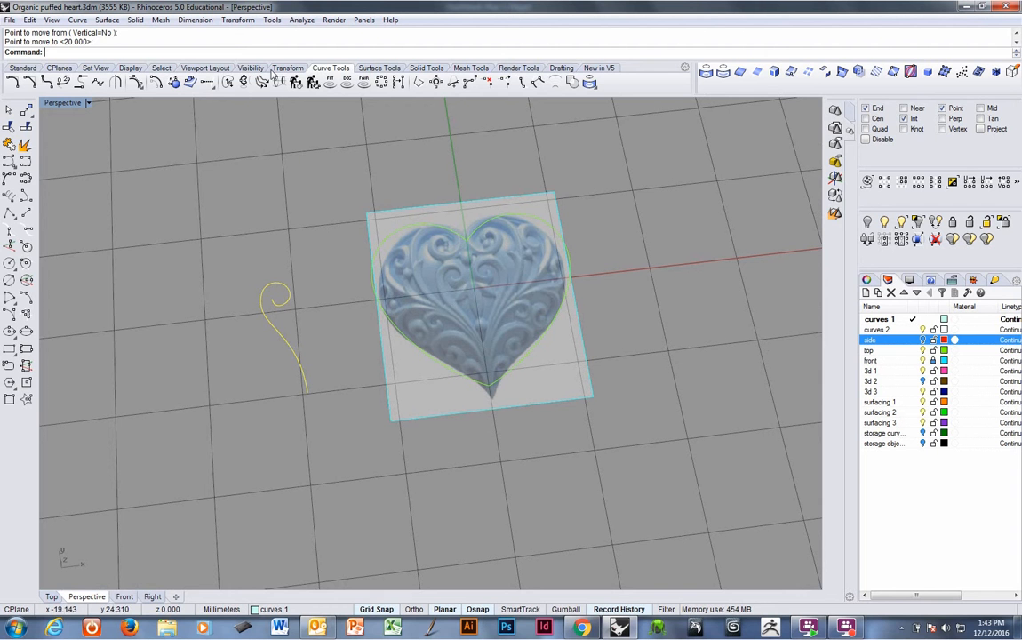
left_click(287, 67)
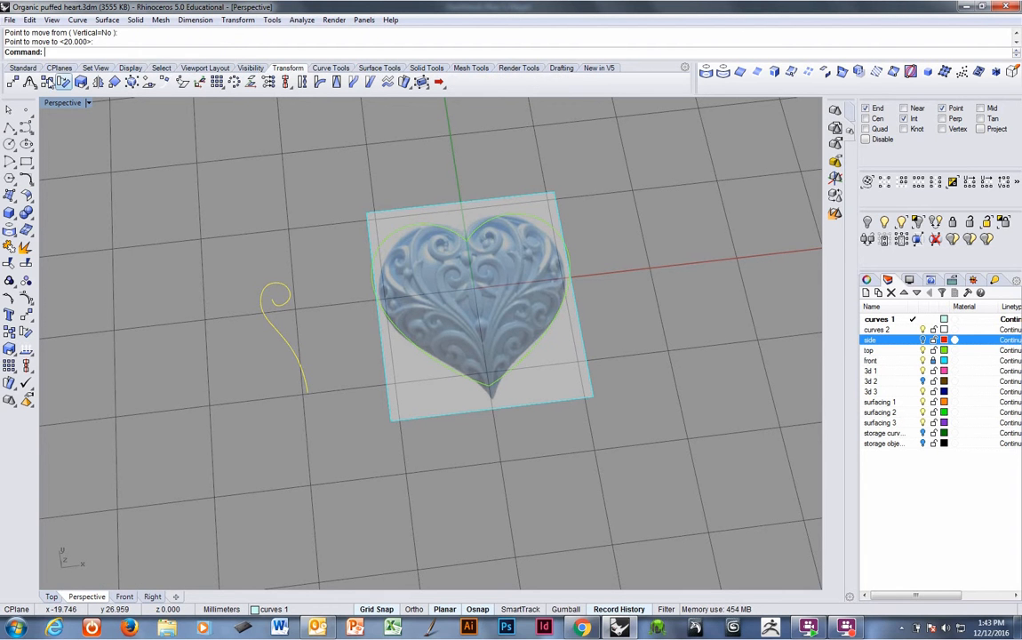
left_click(46, 82)
left_click(310, 493)
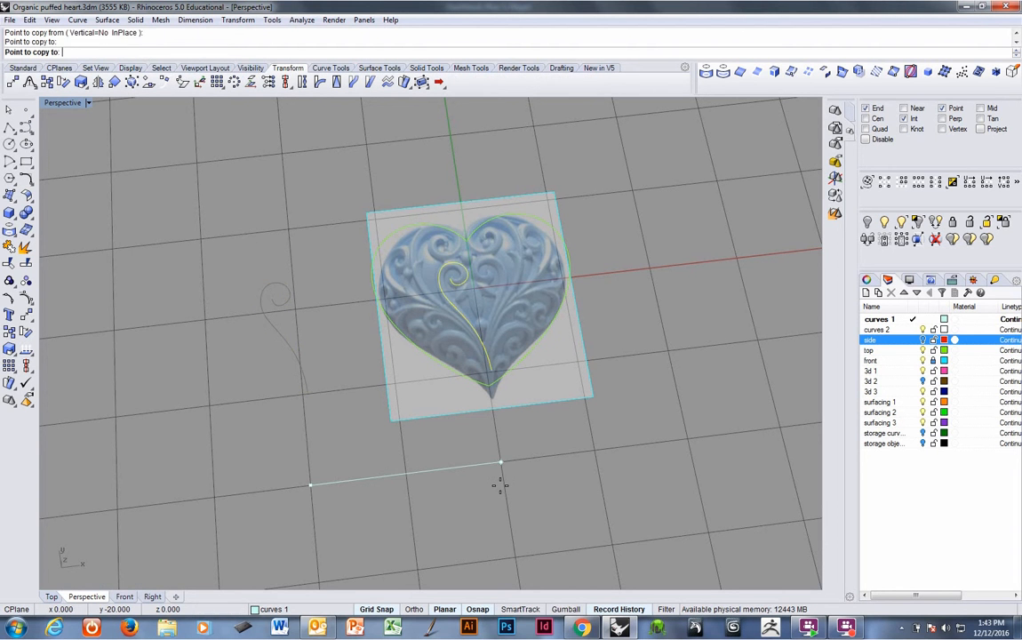
left_click(506, 488)
key("Return")
right_click_drag(471, 429, 656, 582)
left_click(649, 609)
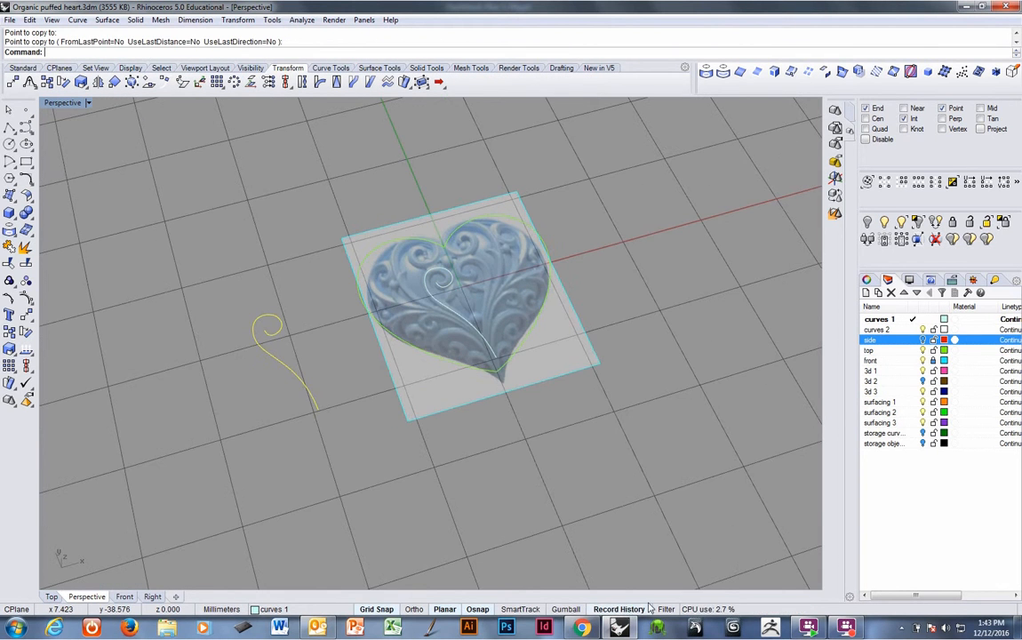
Show the side layer and project the copied scroll curve onto the heart's polysurface.
left_click(922, 340)
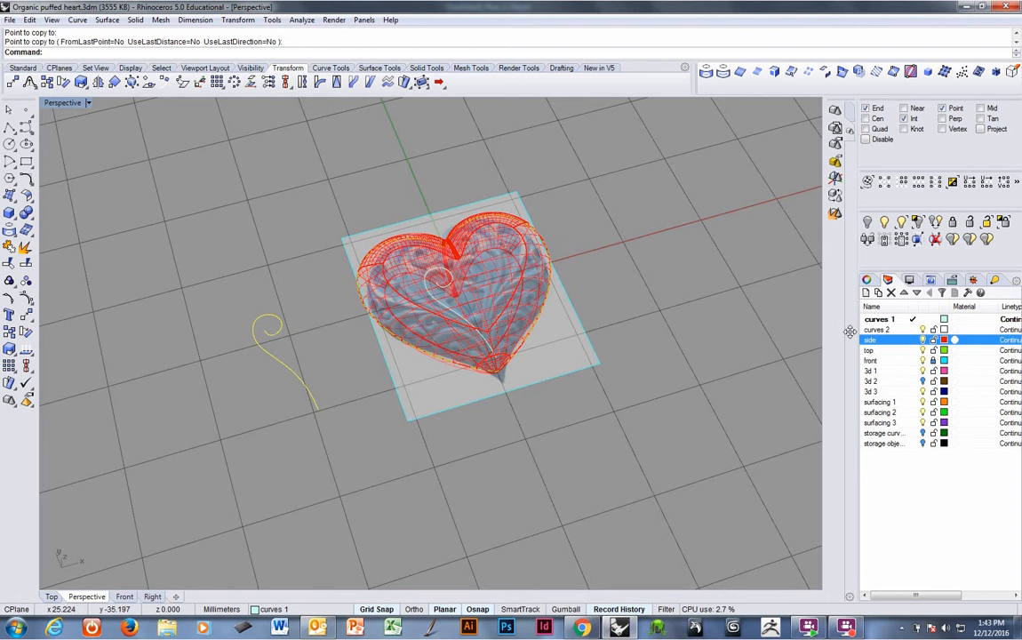
left_click(452, 304)
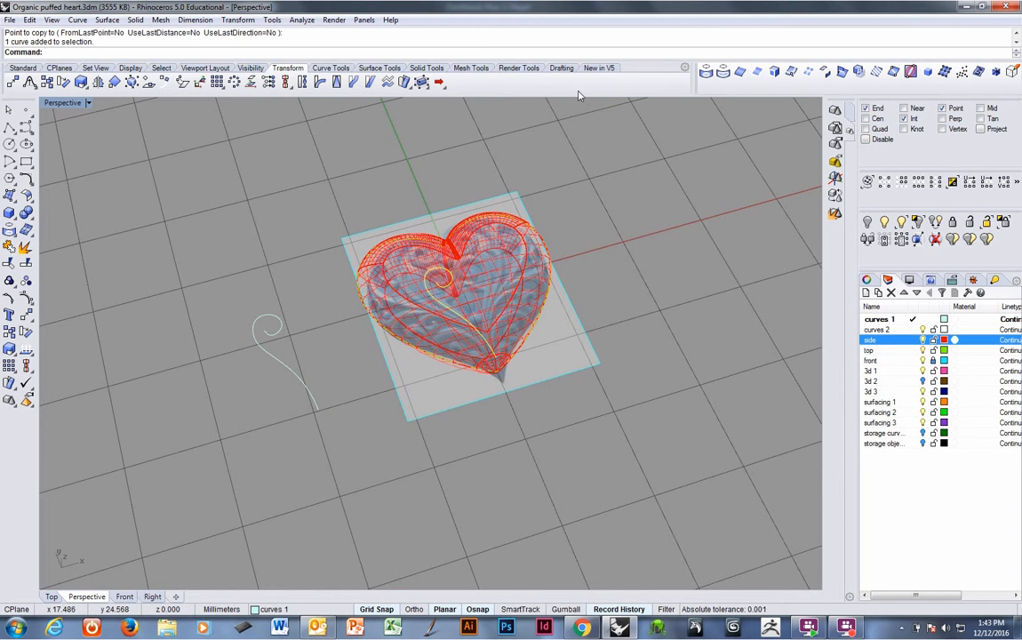
left_click(706, 72)
left_click(464, 255)
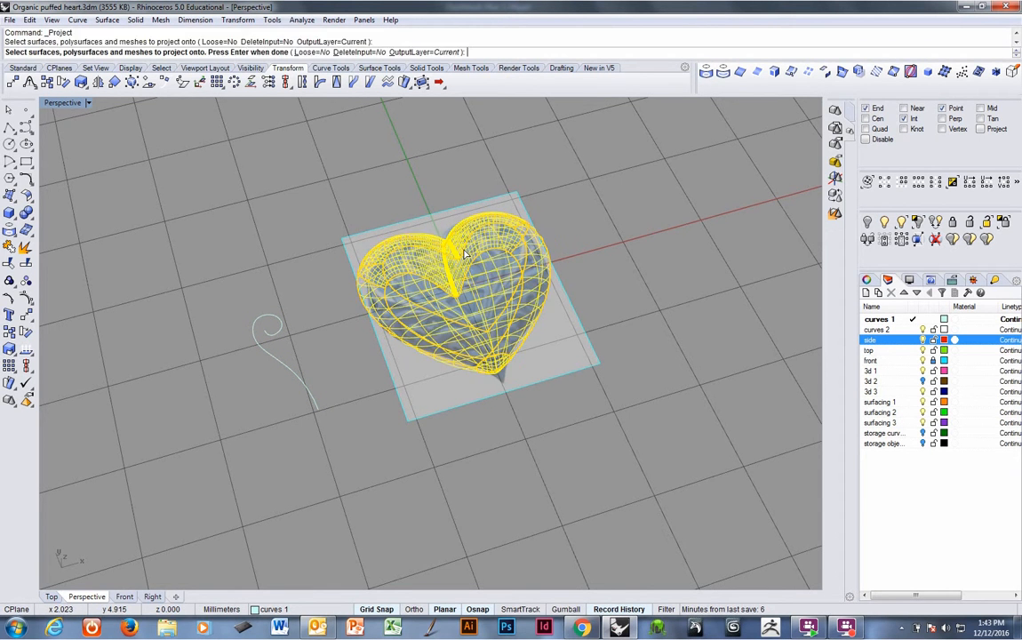
key("Return")
scroll(463, 257, "up", 5)
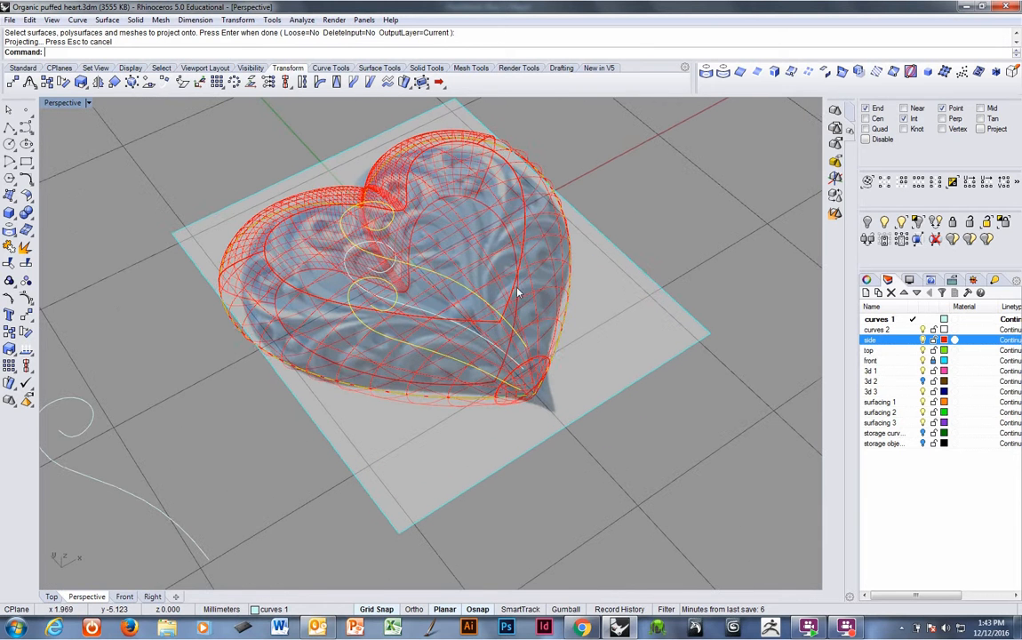
Delete the extra projected curve on the back of the heart, keeping the front one.
left_click(484, 305, "ctrl")
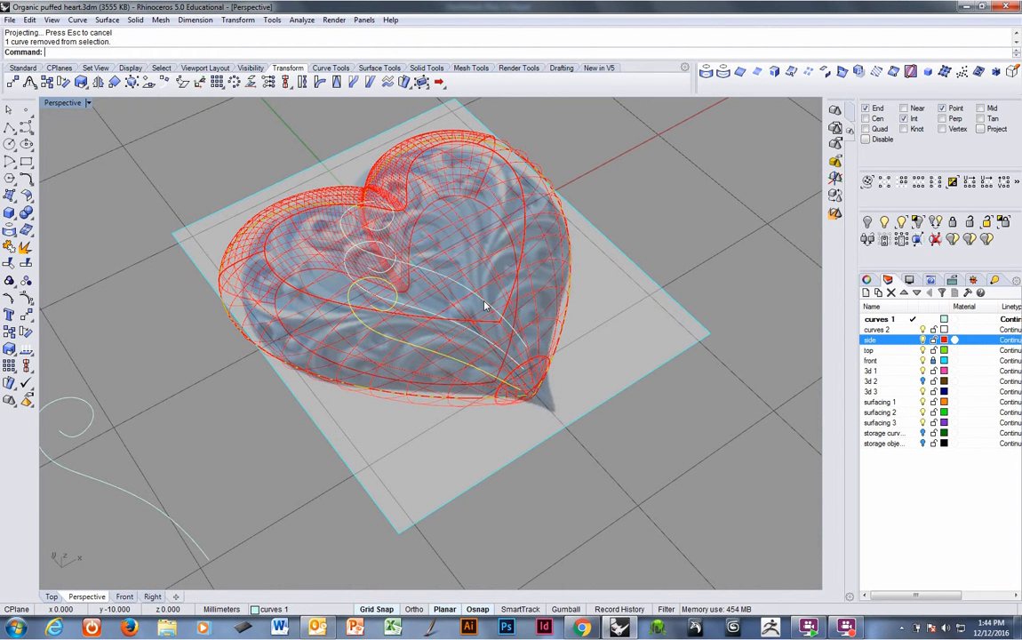
key("Delete")
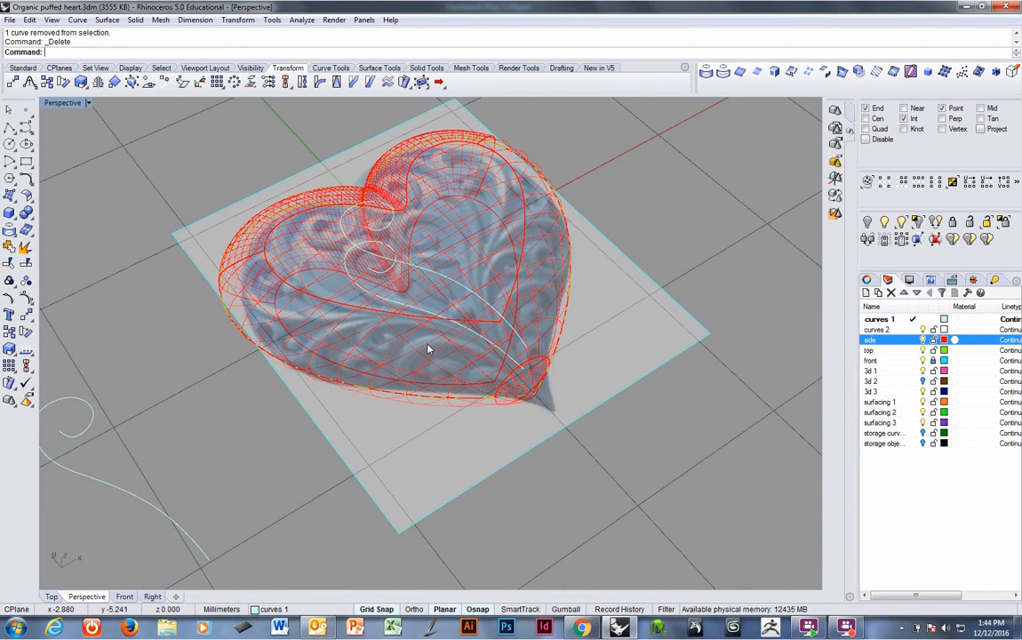
right_click_drag(476, 334, 474, 297)
left_click(456, 285)
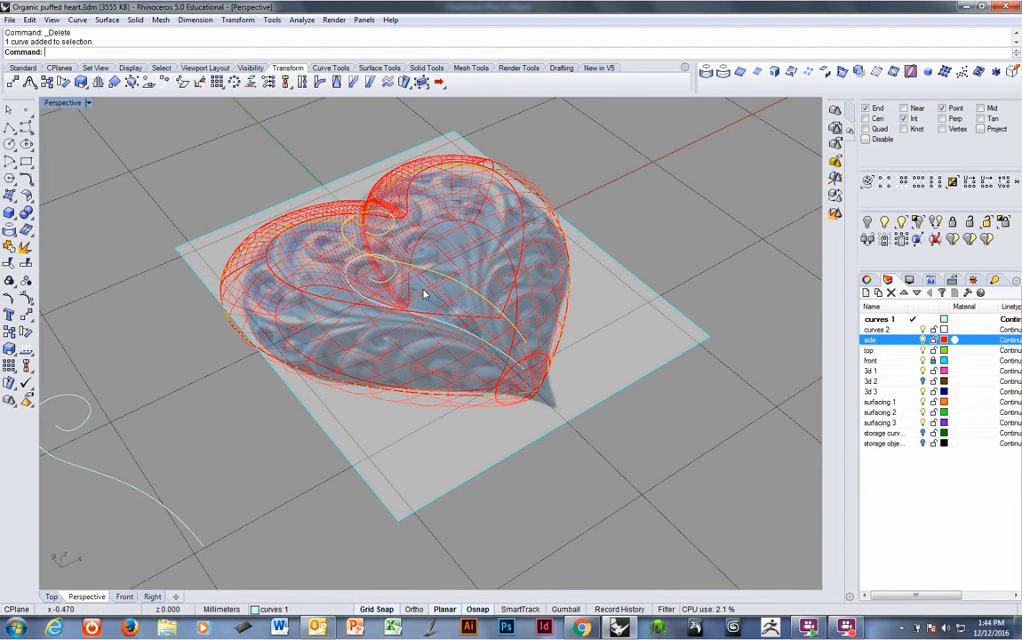
right_click_drag(420, 316, 491, 355)
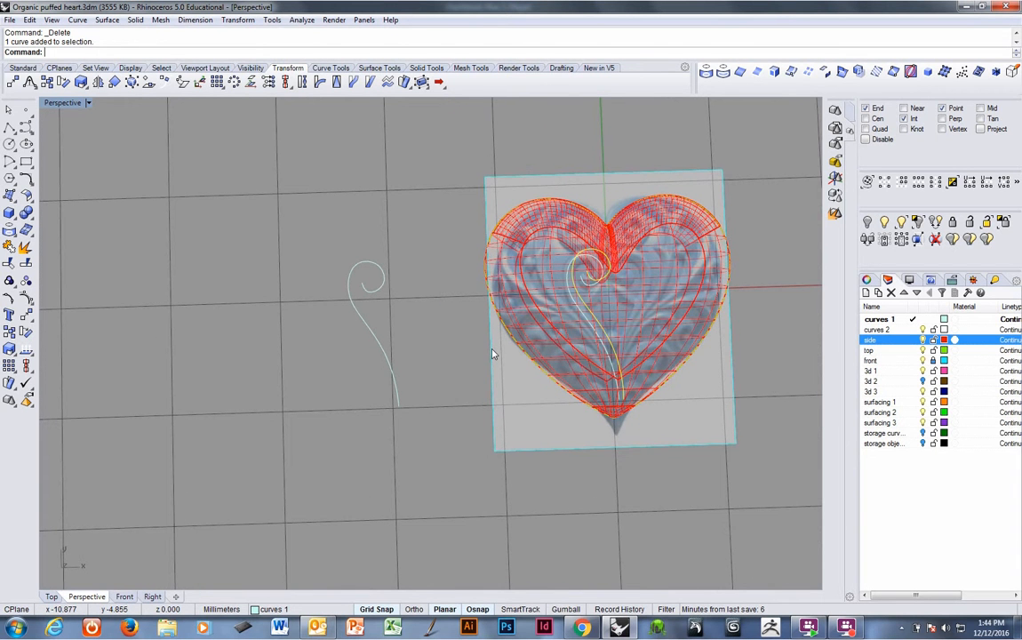
key("ctrl+Tab")
key("ctrl+Tab")
key("ctrl+Tab")
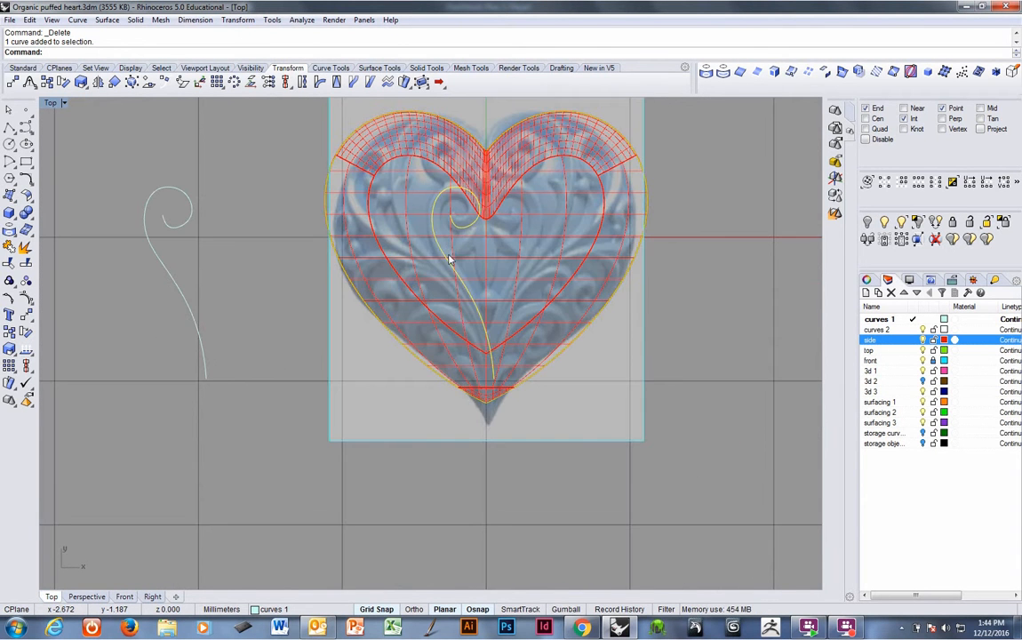
Move the original scroll curve to test the history-linked projection, then undo the move.
right_click_drag(448, 258, 475, 344)
left_click(238, 380)
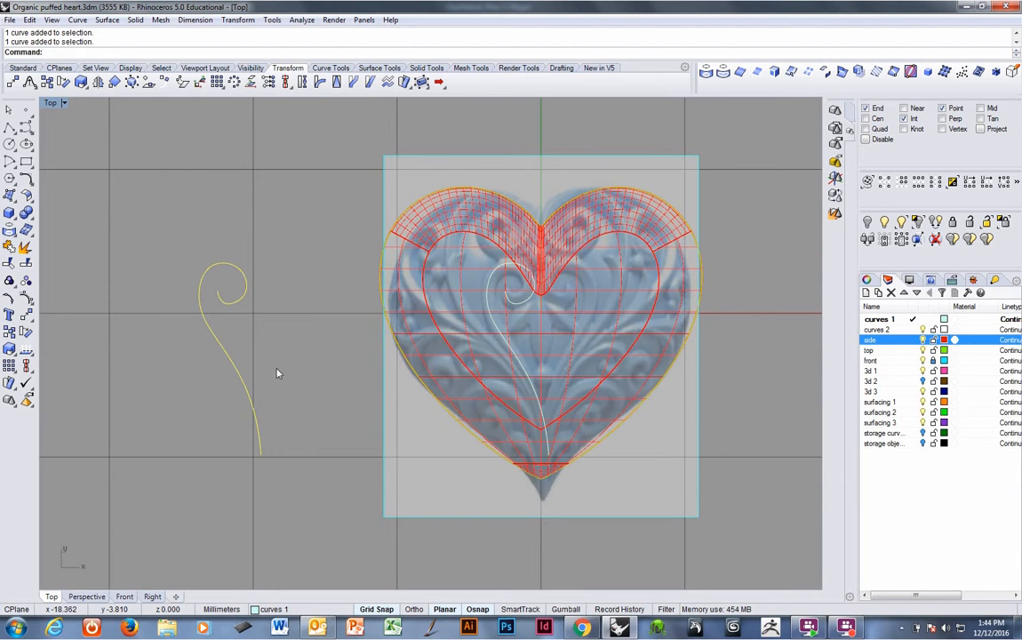
type("M")
key("Return")
key("F9")
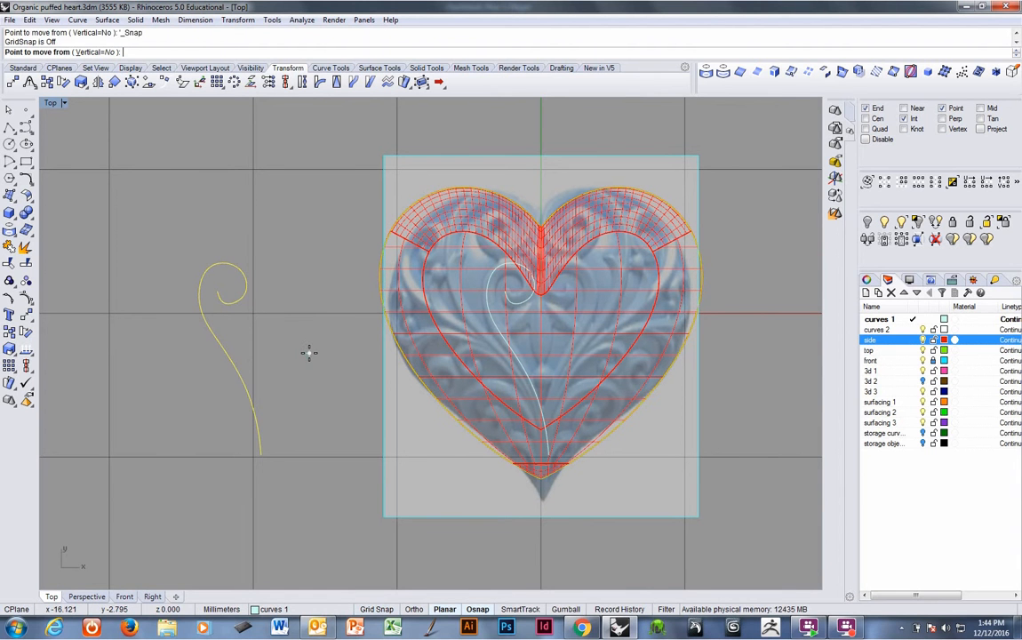
left_click(308, 351)
key("Escape")
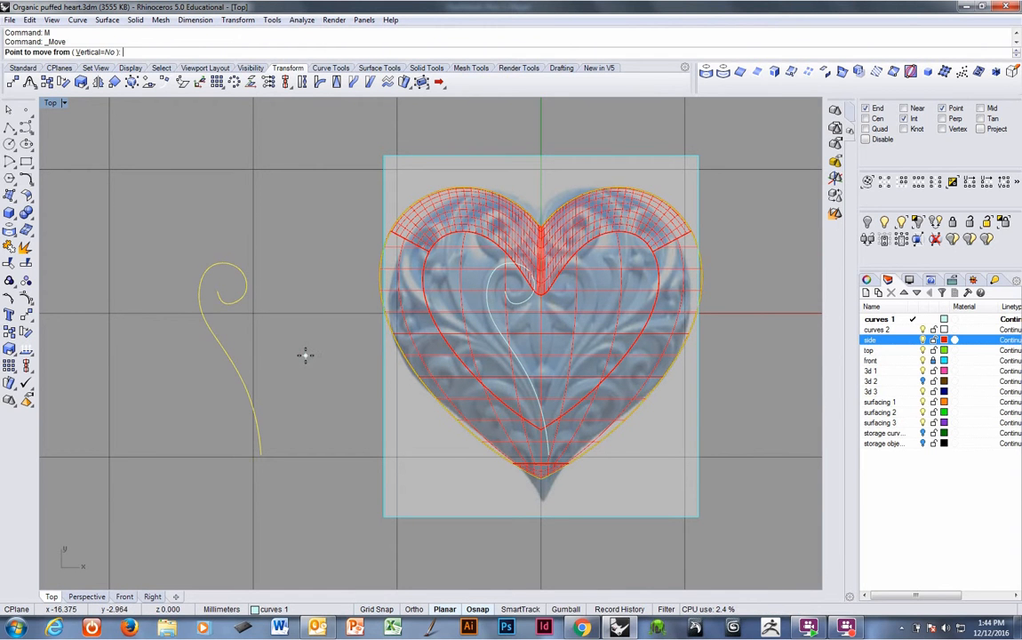
left_click(285, 362)
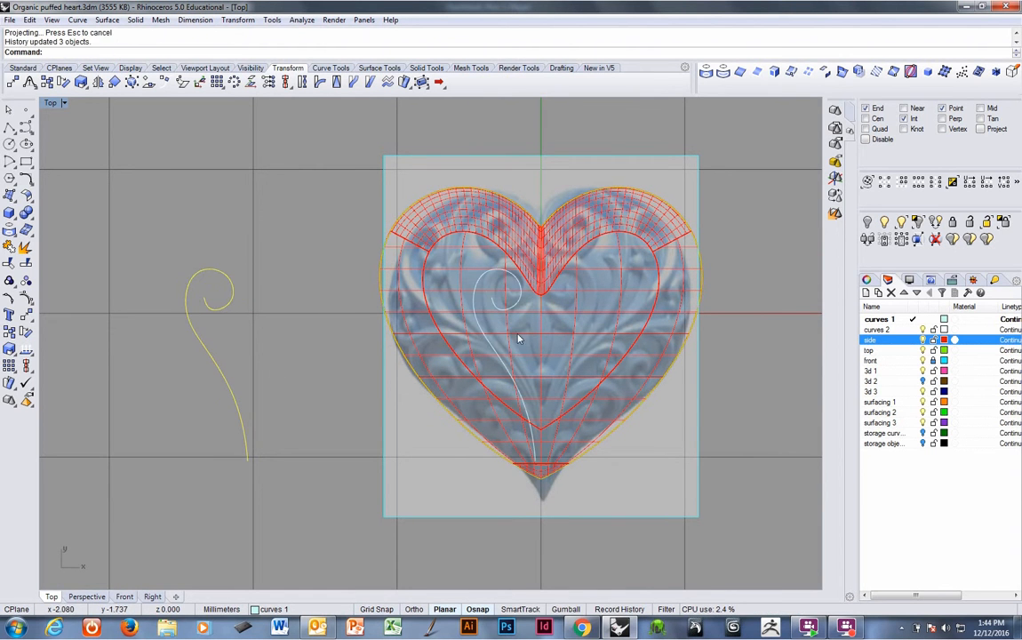
key("ctrl+z")
scroll(332, 346, "up", 2)
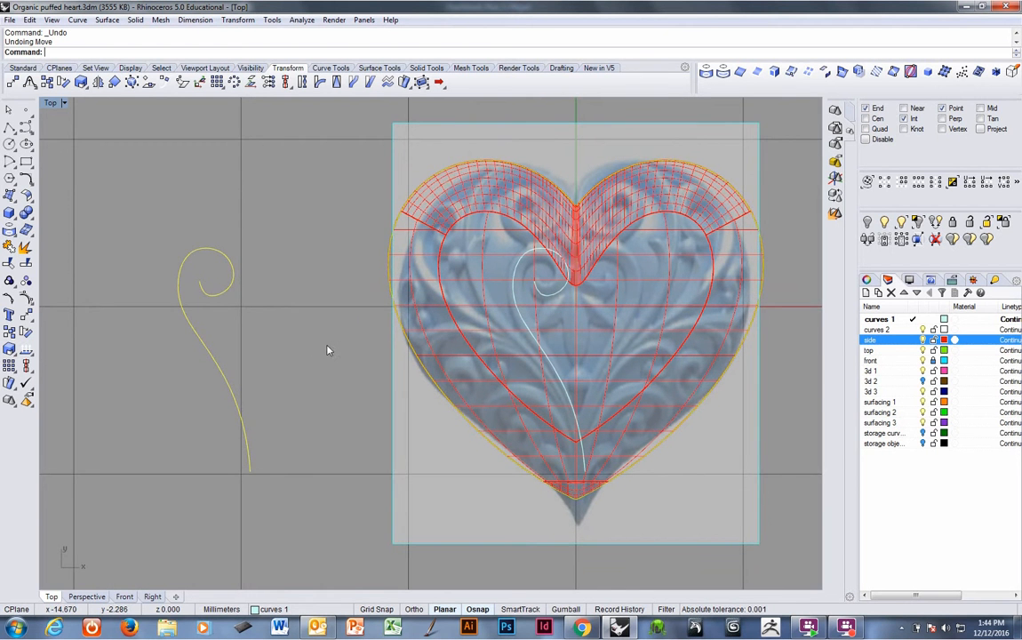
Move the projected scroll curve on the heart to layer 3d 3 and make that layer current.
right_click_drag(299, 324, 290, 341)
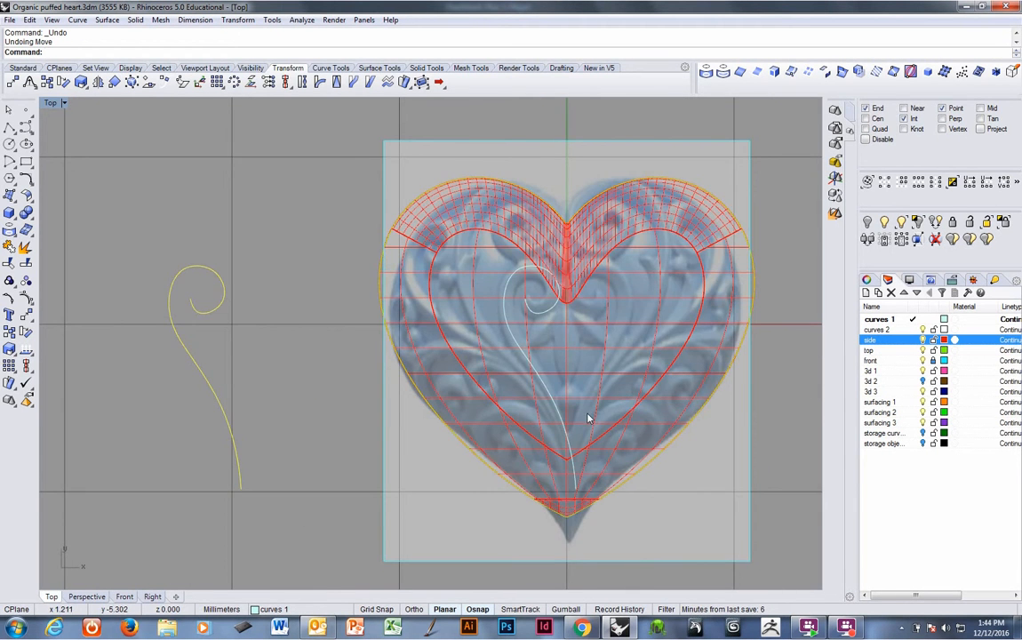
key("ctrl+Tab")
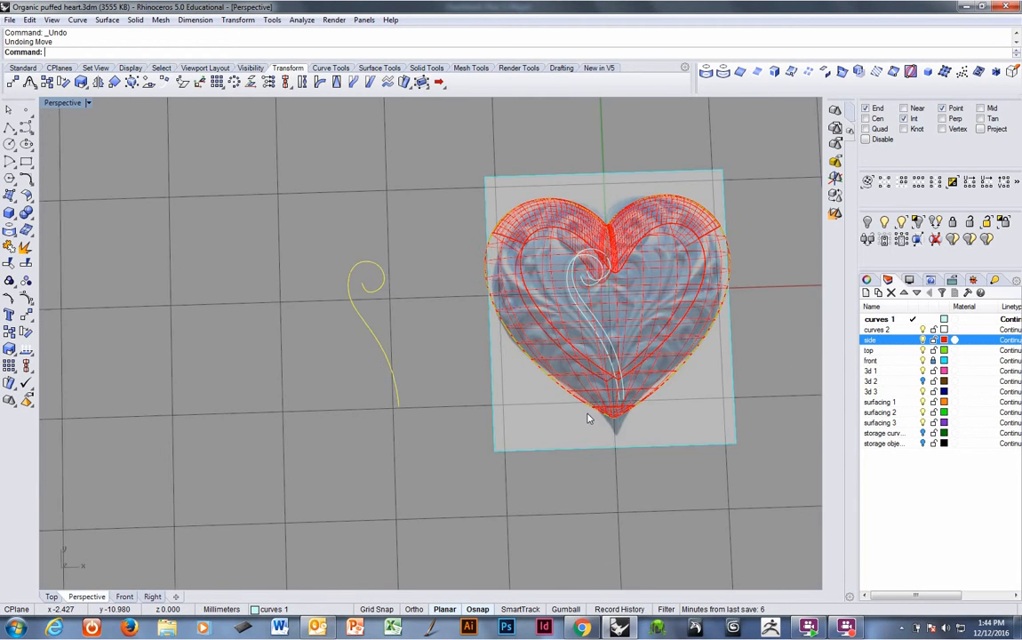
right_click_drag(588, 418, 609, 304)
scroll(582, 293, "up", 3)
left_click(519, 257)
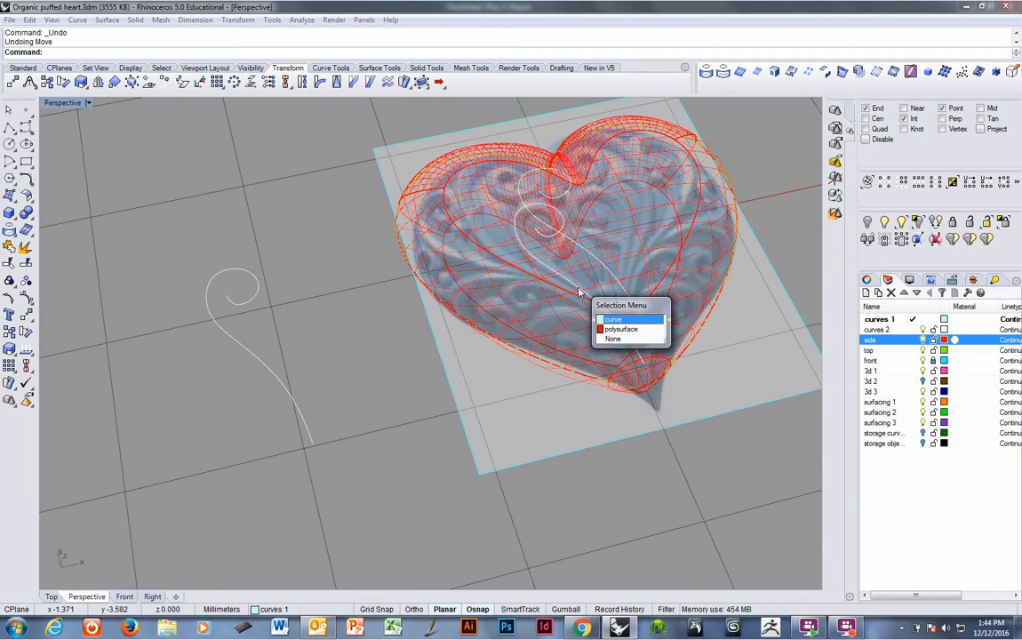
left_click(564, 291)
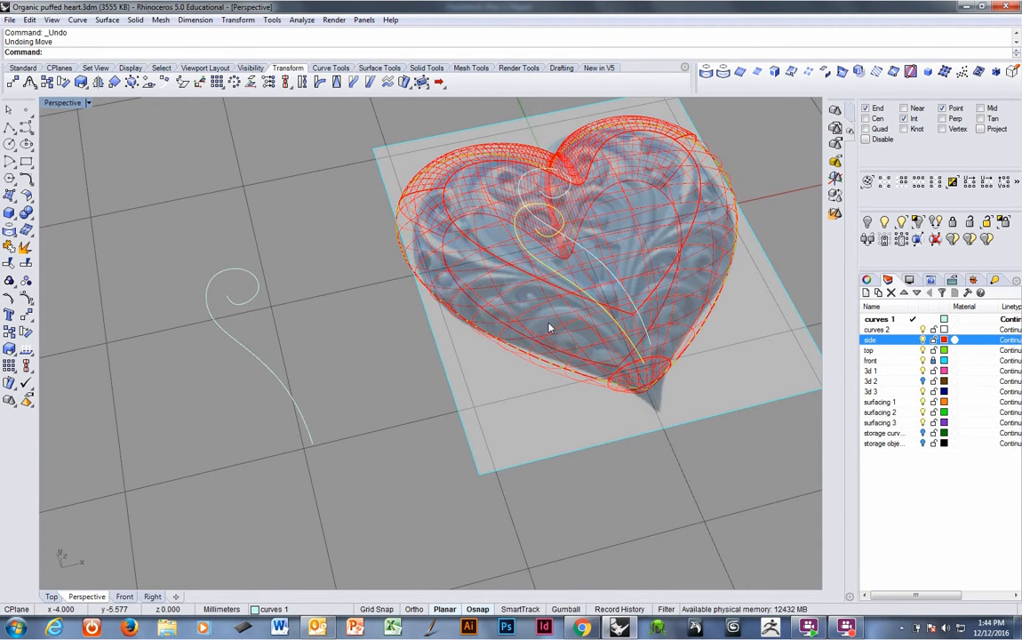
key("F4")
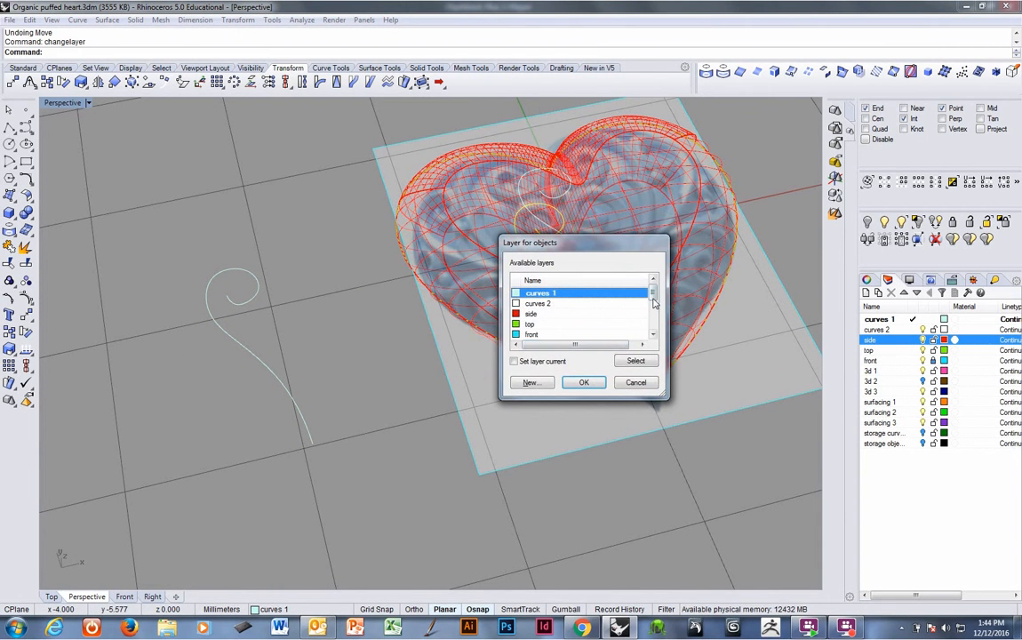
left_click_drag(652, 295, 650, 310)
left_click(533, 323)
left_click(513, 360)
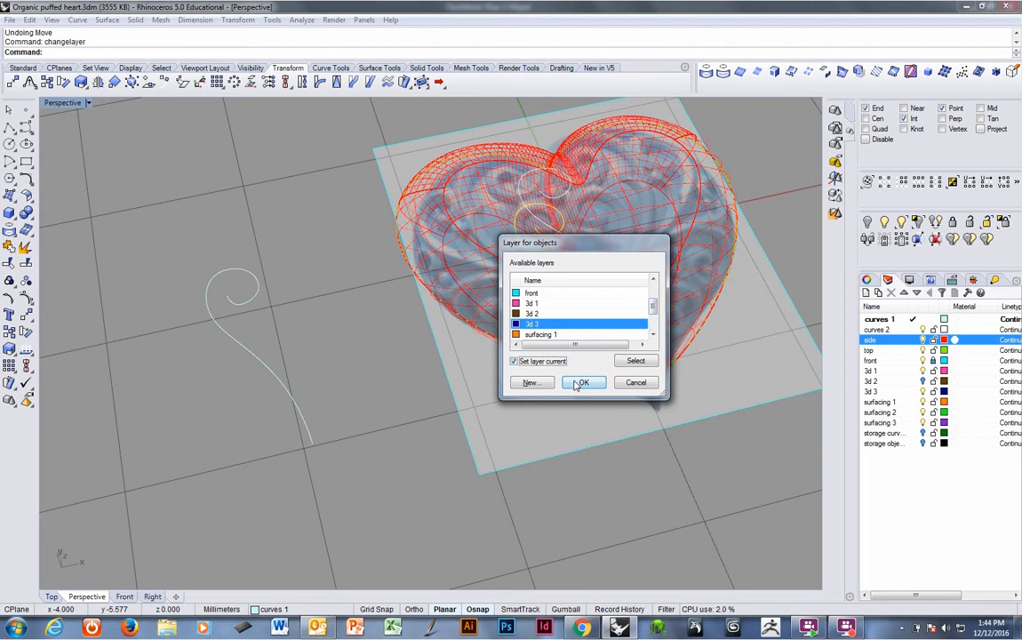
left_click(581, 382)
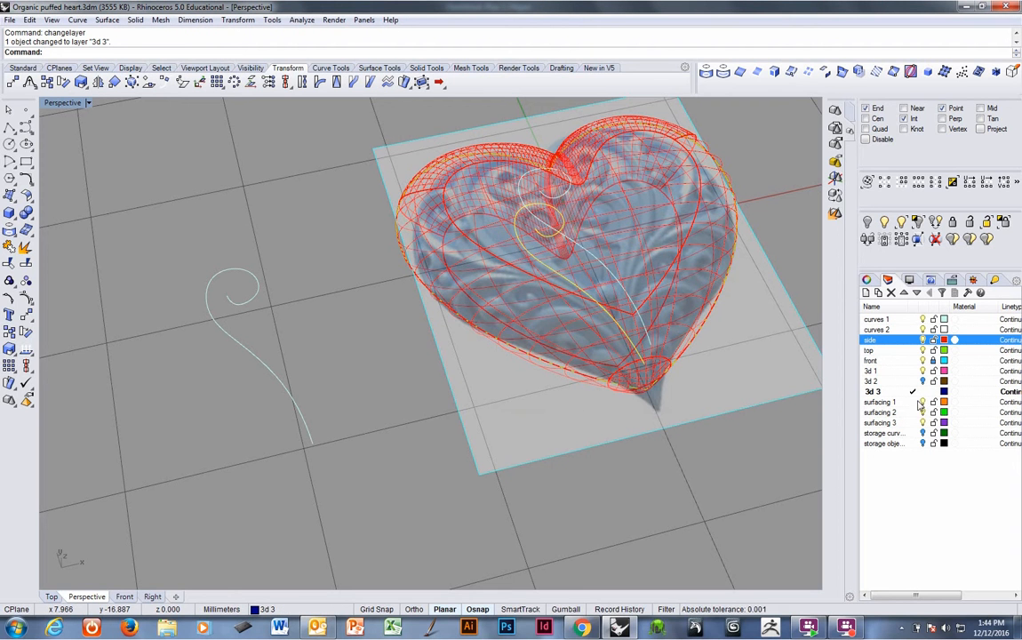
Make curves 2 the current layer and return to the top view.
left_click(914, 330)
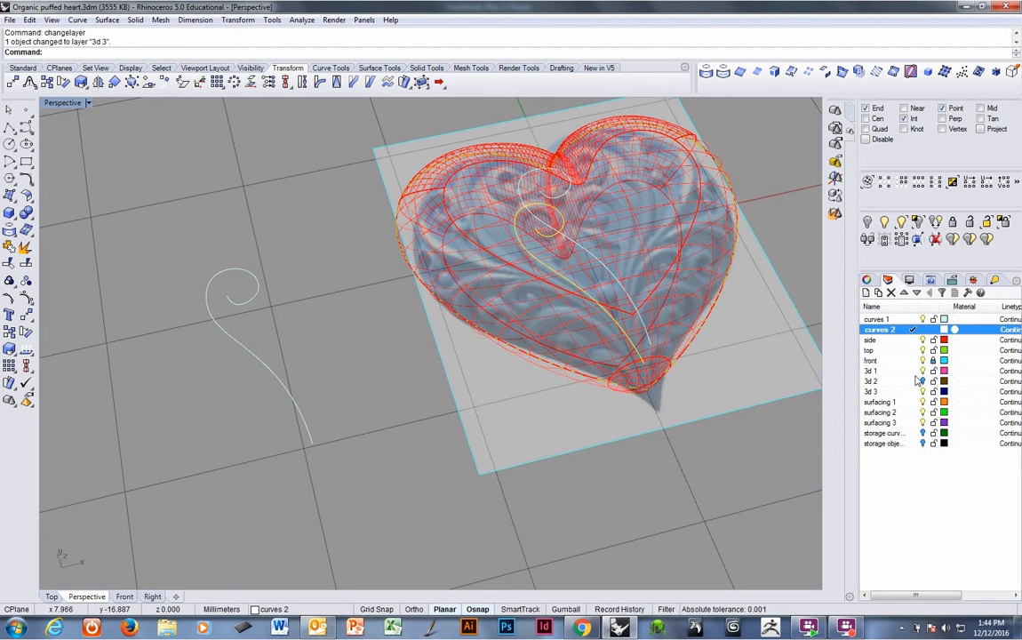
left_click(922, 393)
right_click_drag(569, 378, 517, 389)
key("ctrl+Tab")
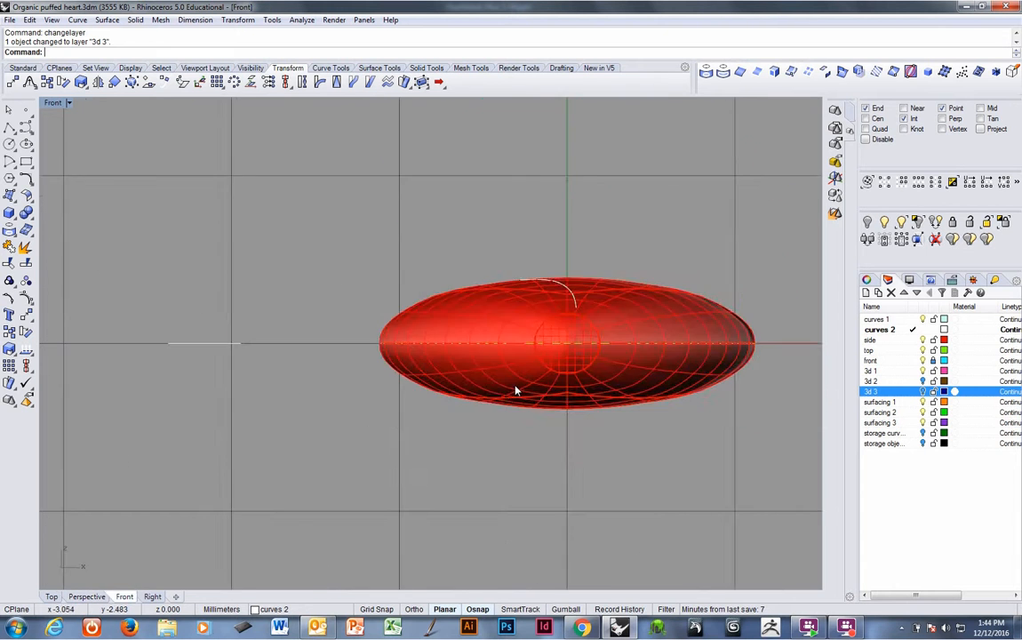
key("ctrl+Tab")
key("ctrl+Tab")
scroll(292, 333, "down", 2)
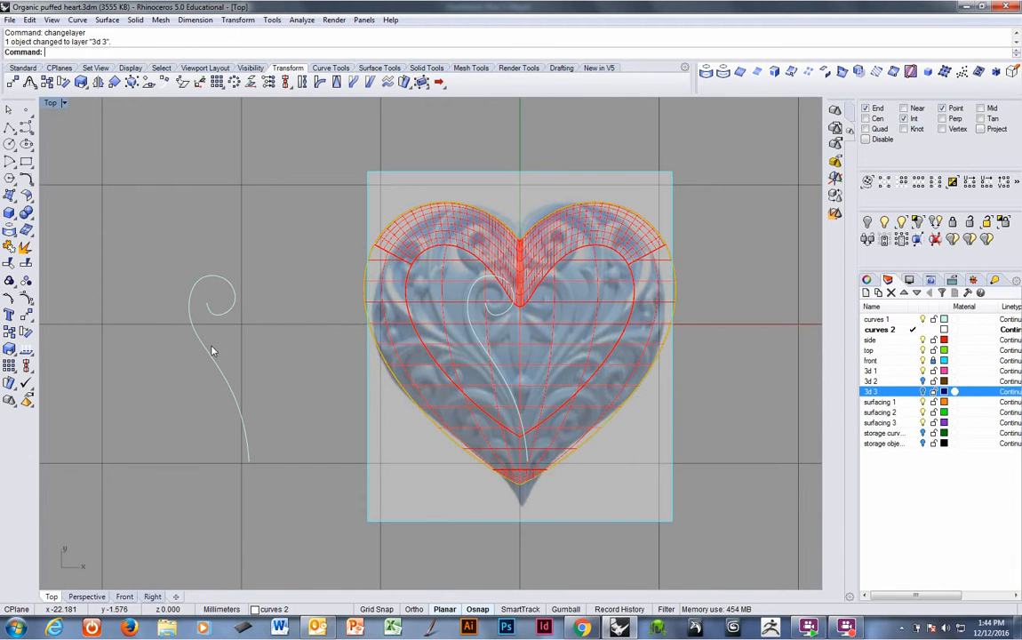
Rebuild the flat scroll curve with 16 points at degree 4.
left_click(212, 353)
scroll(256, 304, "up", 4)
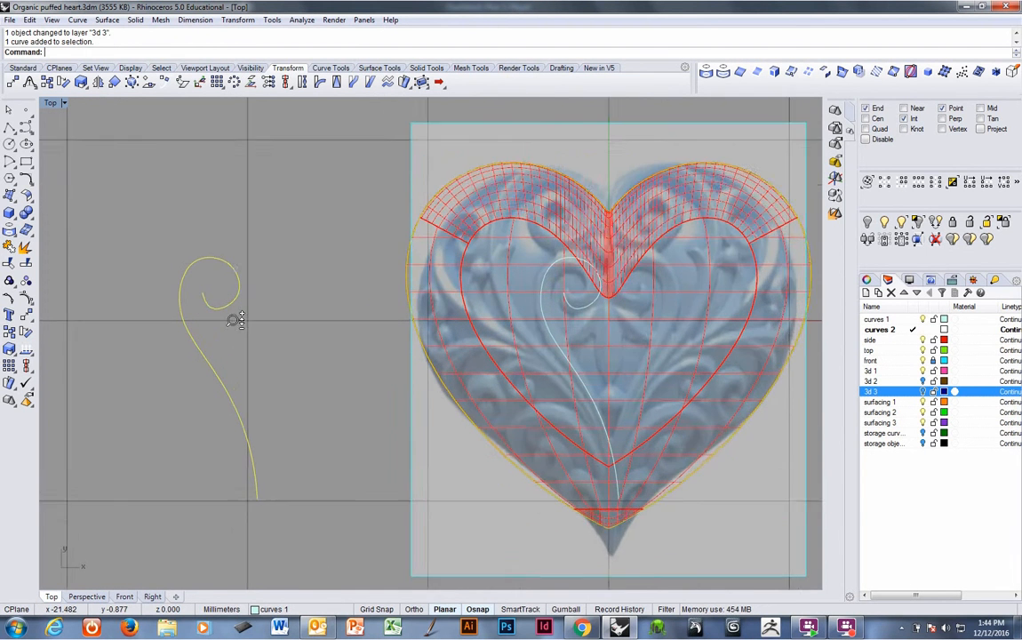
right_click(256, 304)
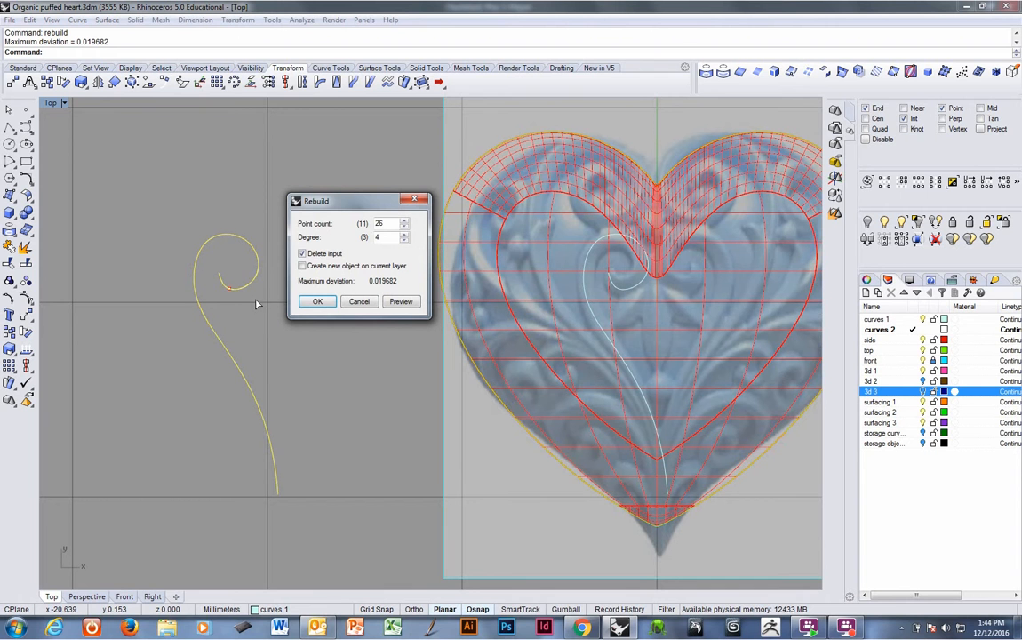
left_click(392, 224)
left_click_drag(389, 225, 373, 233)
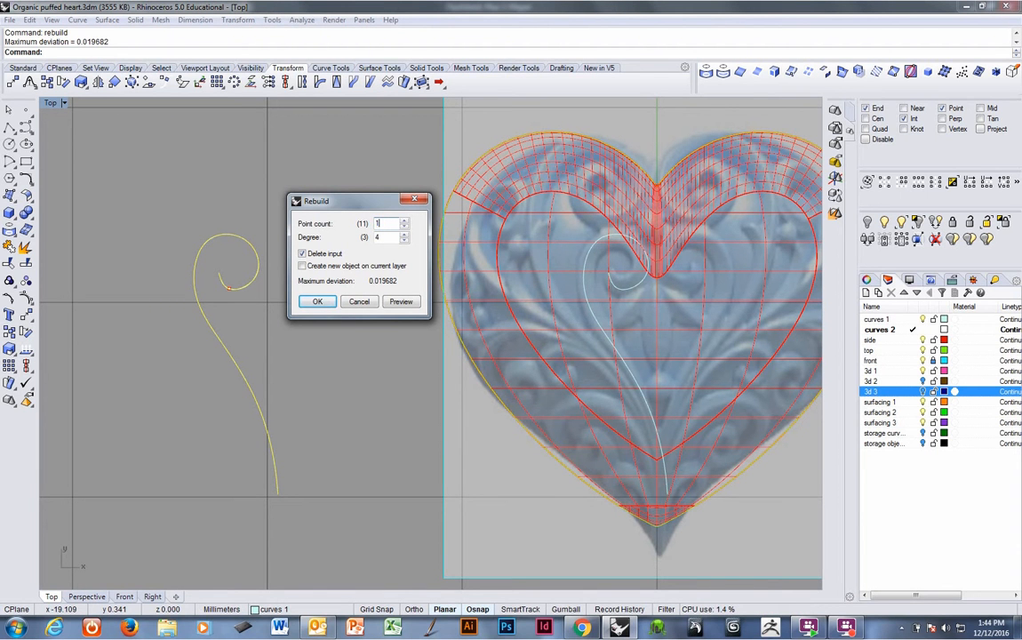
type("16")
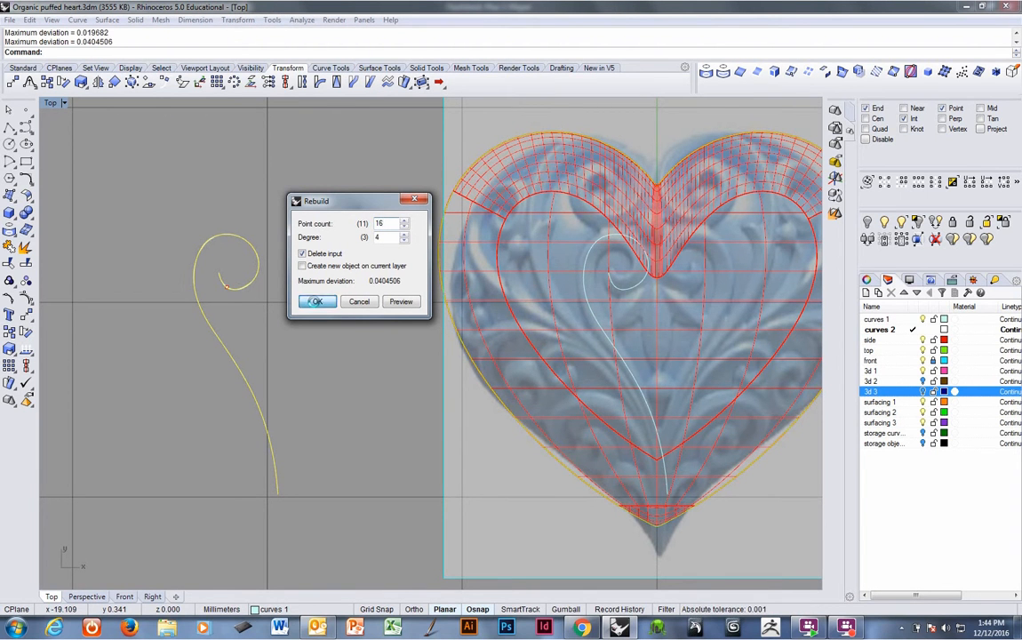
left_click(315, 302)
Turn on the scroll curve's control points and nudge two points on the outer curl slightly.
right_click_drag(288, 311, 298, 298)
right_click_drag(269, 241, 269, 247)
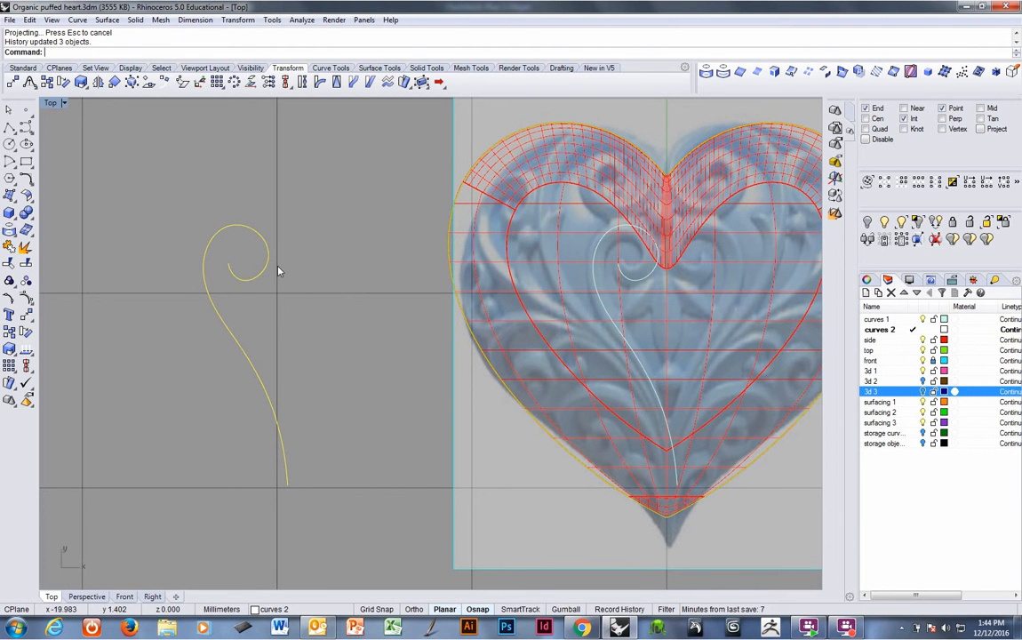
key("F10")
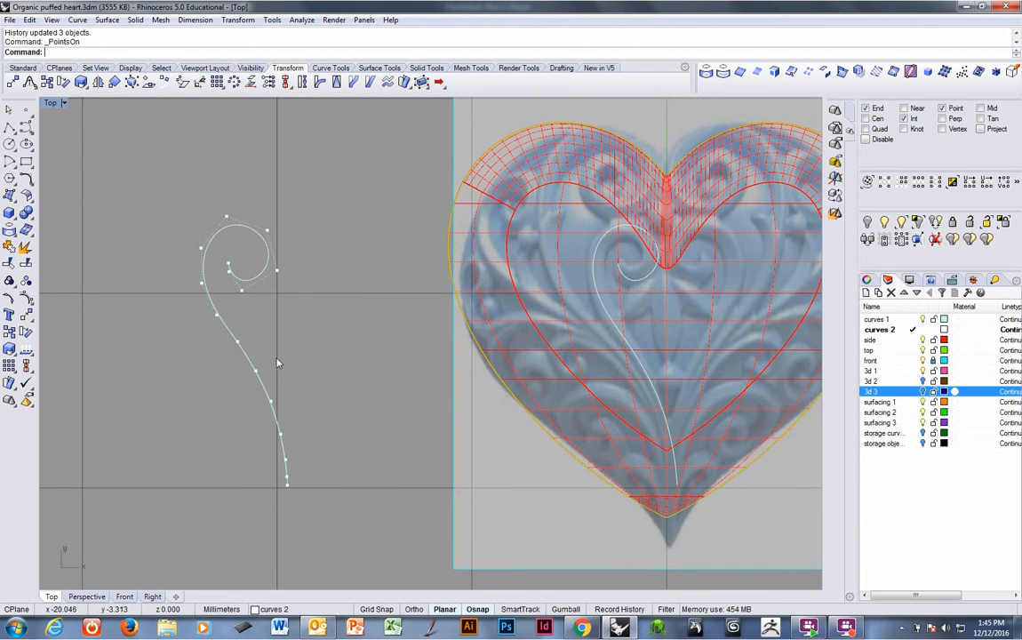
left_click(200, 284)
left_click_drag(213, 294, 213, 297)
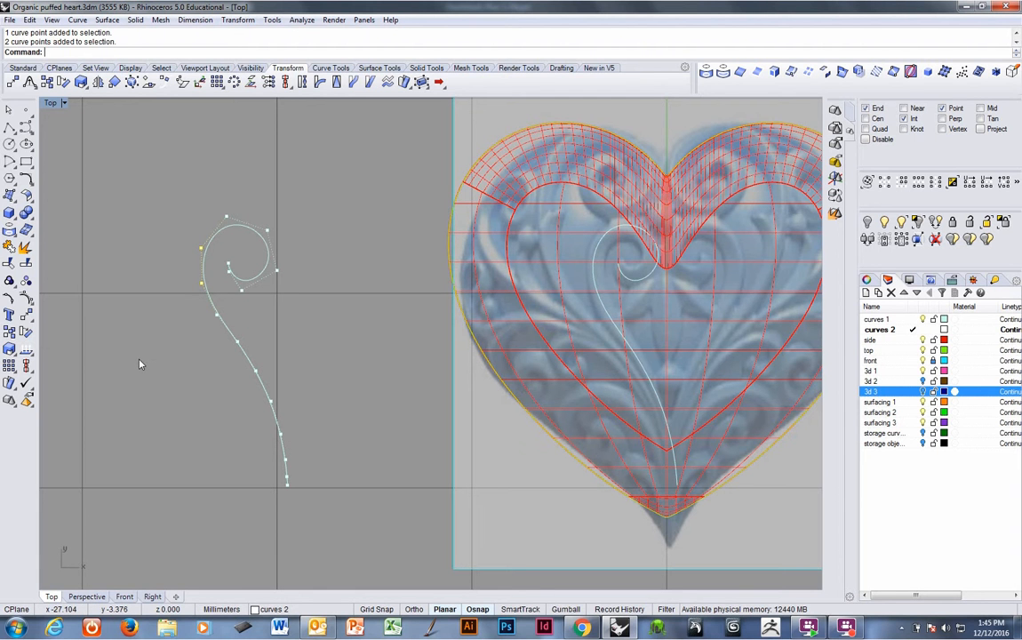
type("m")
key("Return")
left_click(142, 346)
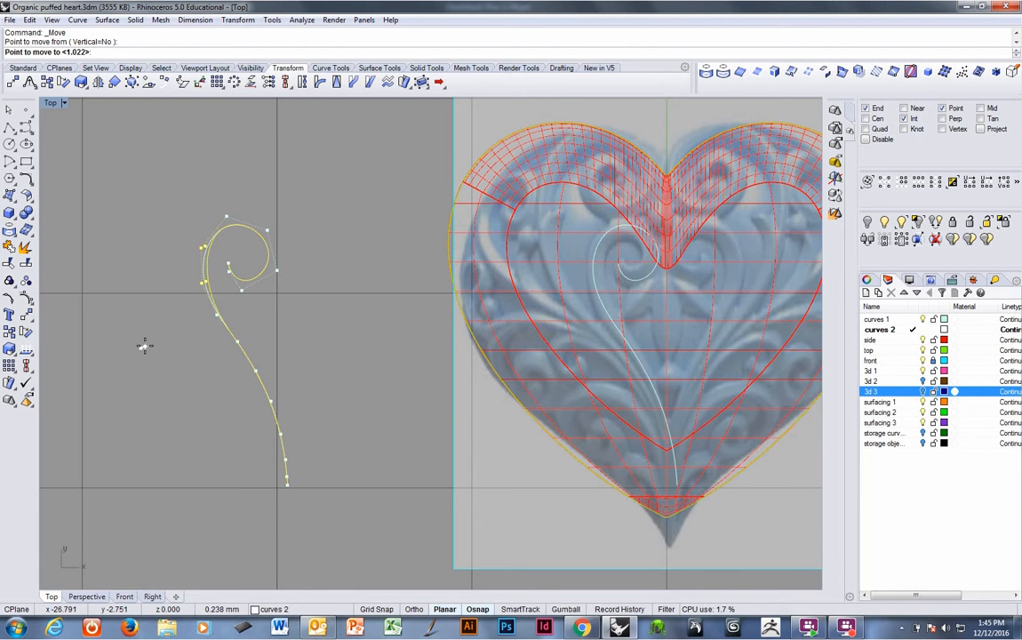
left_click(144, 346)
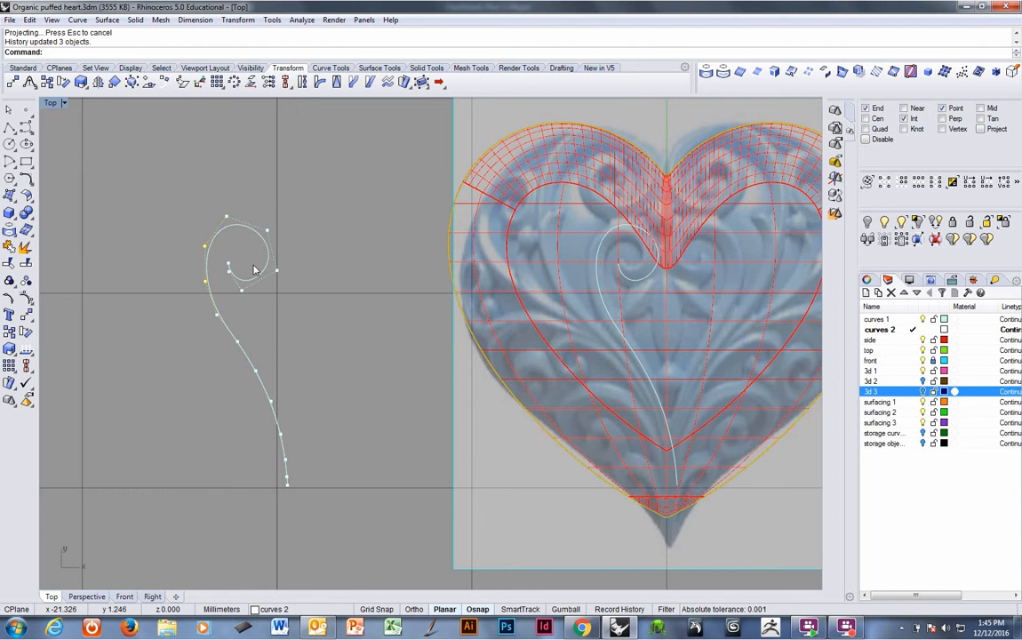
Move control points at the top and right of the spiral to refine the curl's shape.
scroll(254, 267, "up", 1)
left_click(270, 225)
right_click(341, 271)
left_click(343, 272)
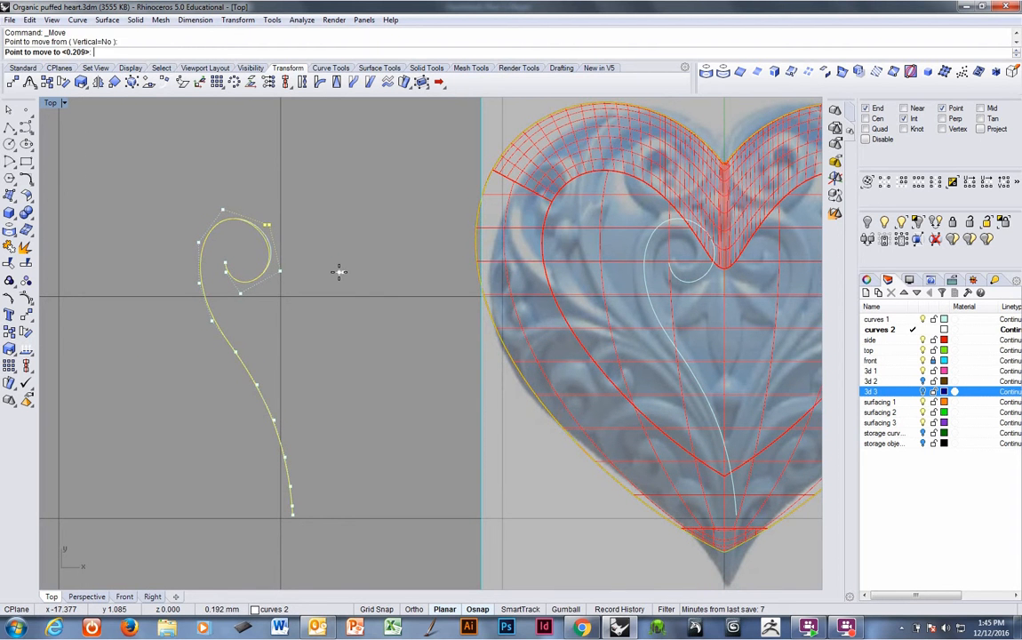
left_click(338, 271)
left_click(281, 273)
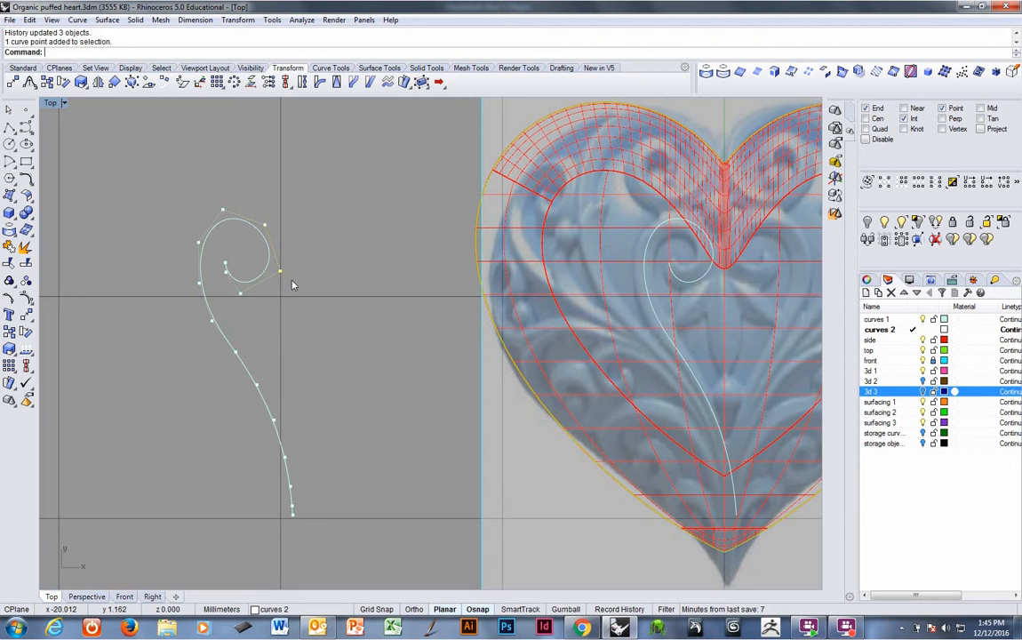
right_click(295, 285)
left_click(345, 316)
left_click(346, 321)
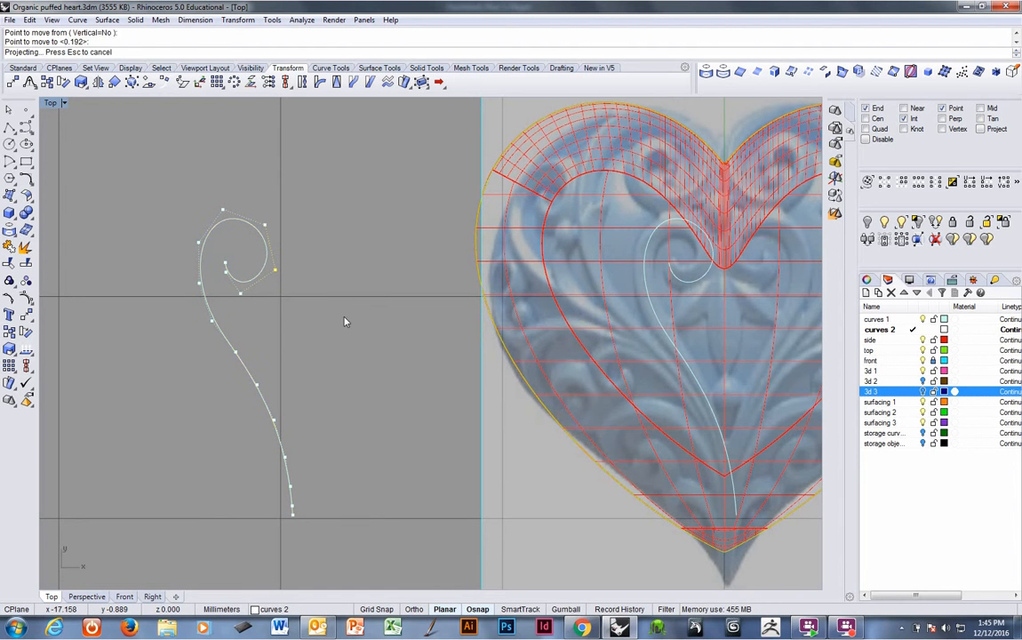
Keep adjusting spiral control points, including the inner tip, to smooth the curl.
right_click(346, 321)
left_click(346, 323)
left_click(347, 328)
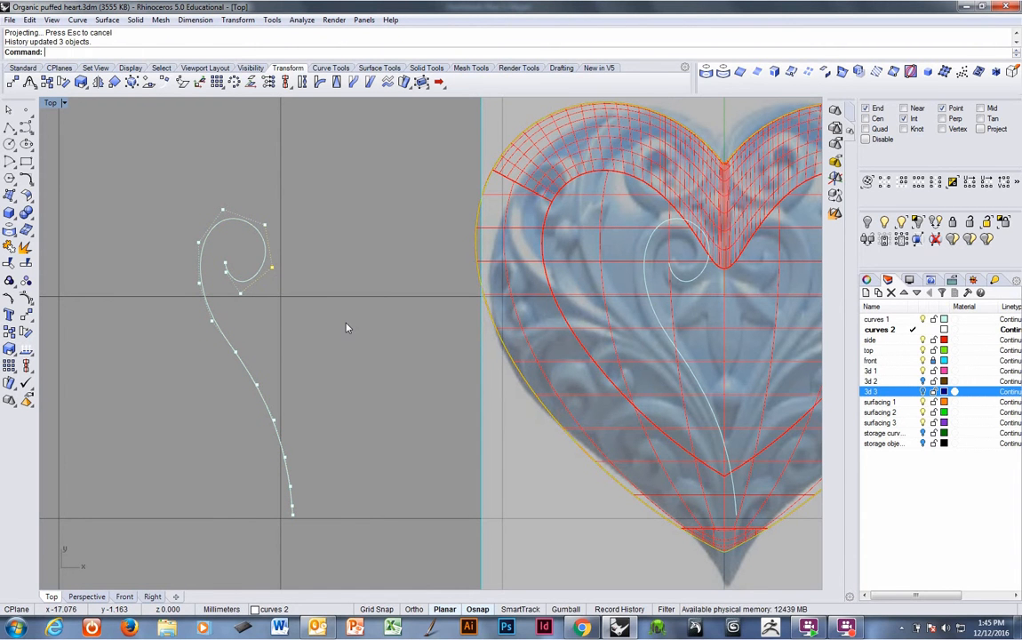
left_click(265, 227)
right_click(320, 228)
left_click(326, 233)
left_click(326, 234)
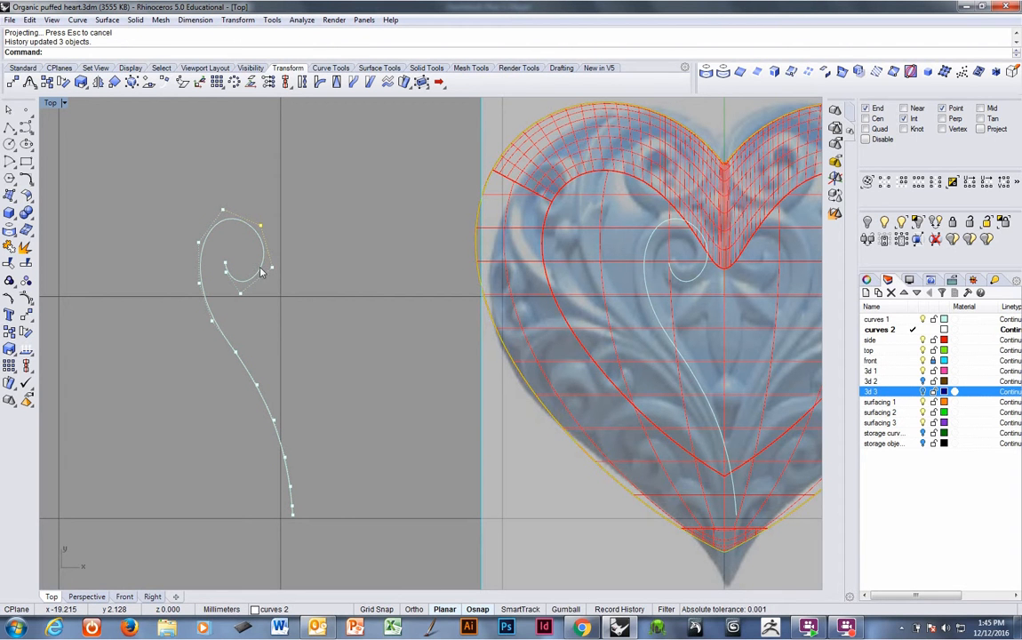
left_click(225, 265)
right_click(233, 267)
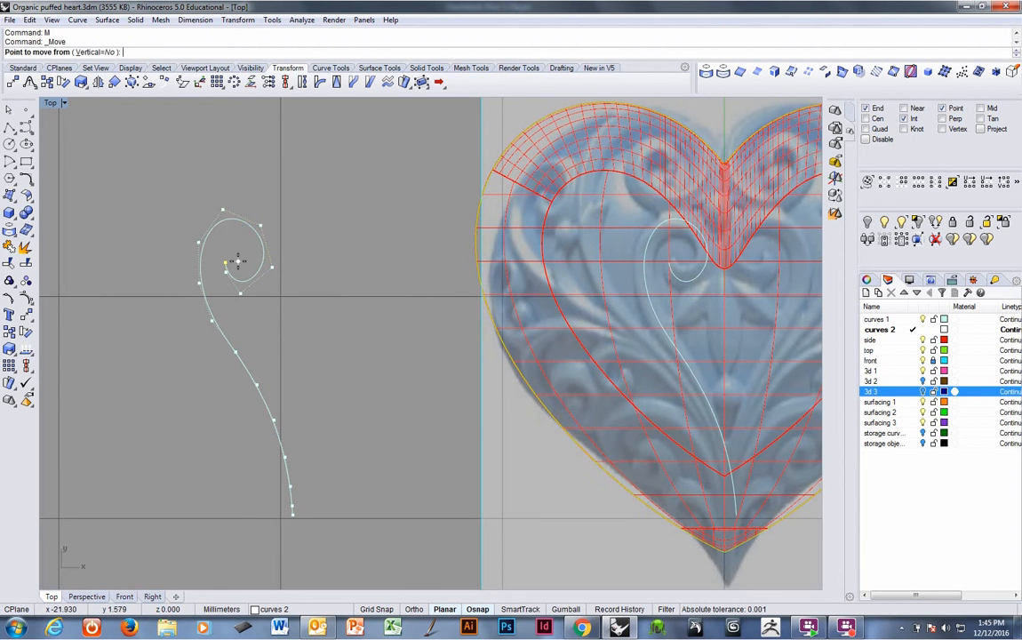
left_click(235, 263)
left_click(241, 258)
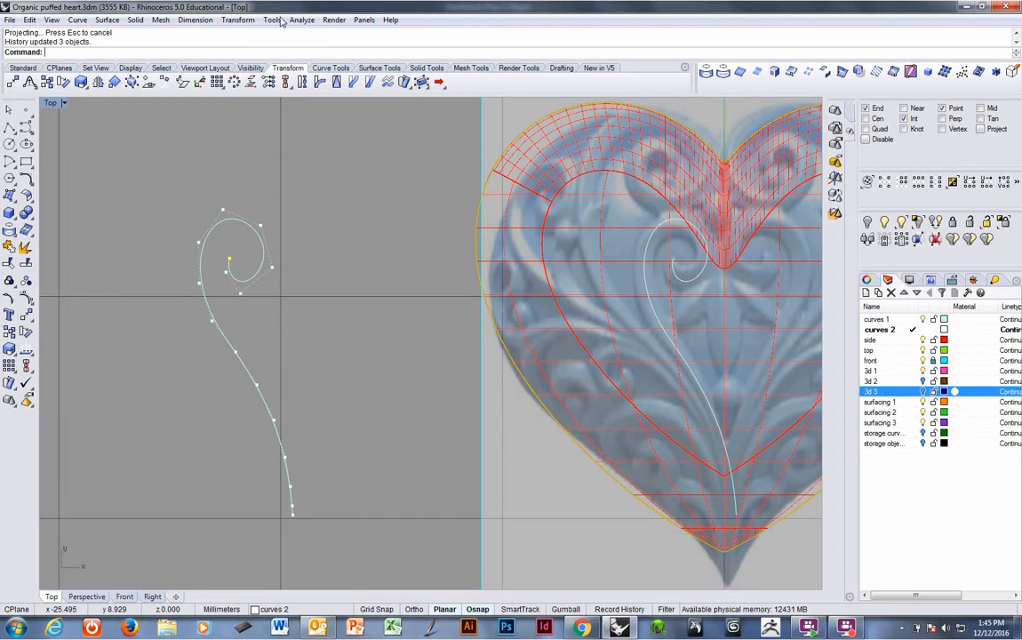
Turn on the curvature graph for the scroll curve and set its display scale to 101.
left_click(301, 19)
mouse_move(351, 47)
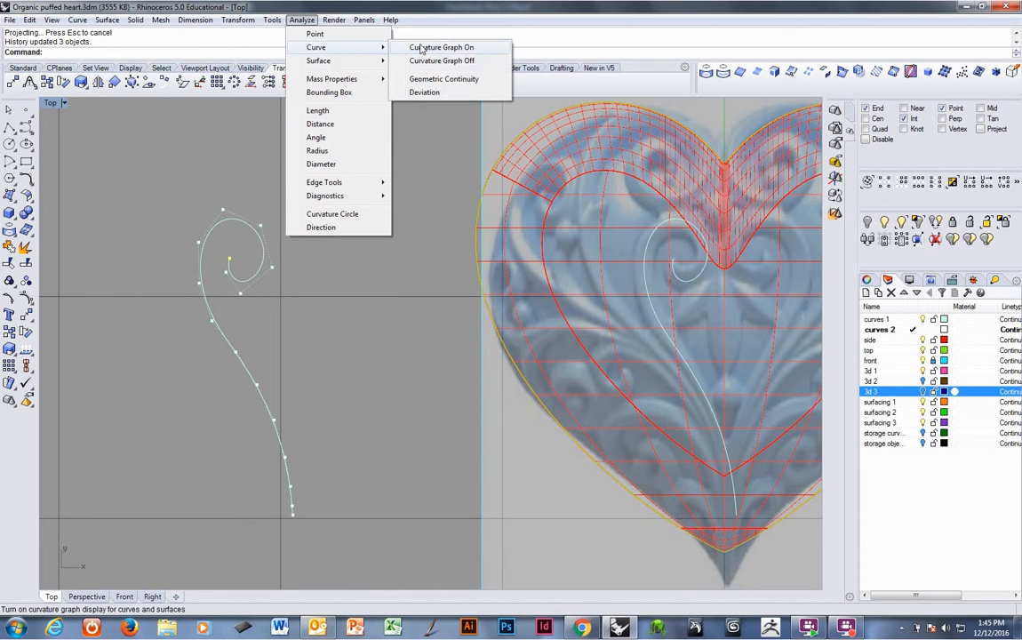
left_click(416, 46)
left_click(203, 274)
key("Return")
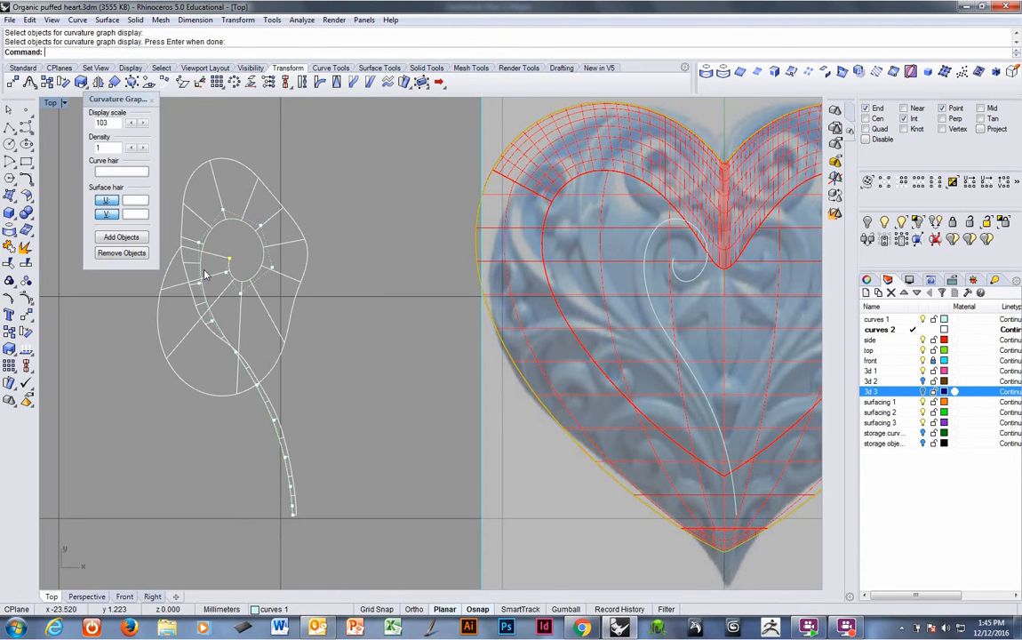
left_click(130, 123)
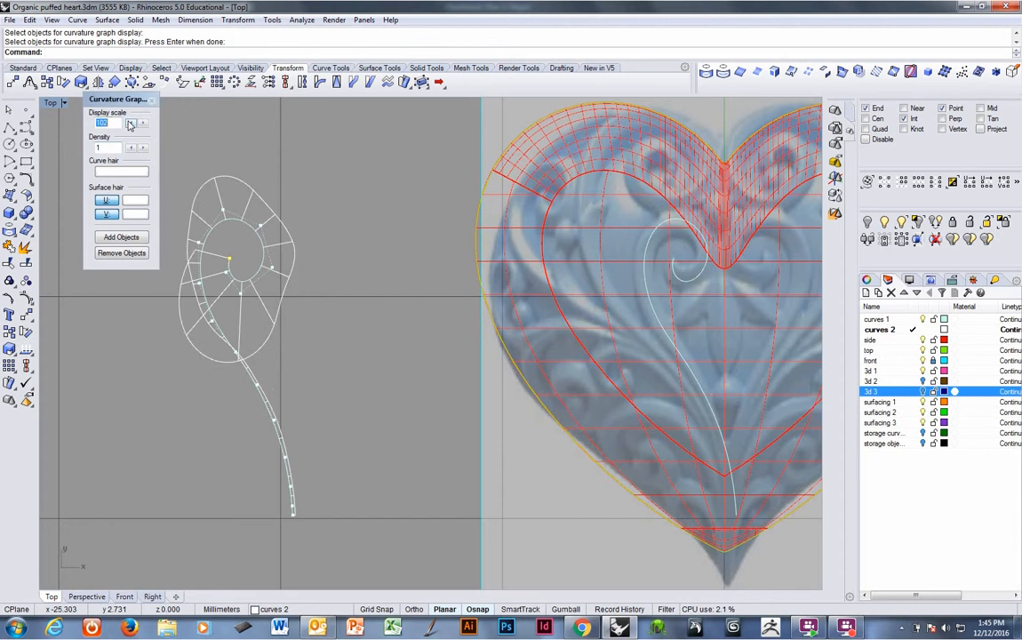
left_click(130, 123)
scroll(264, 267, "up", 1)
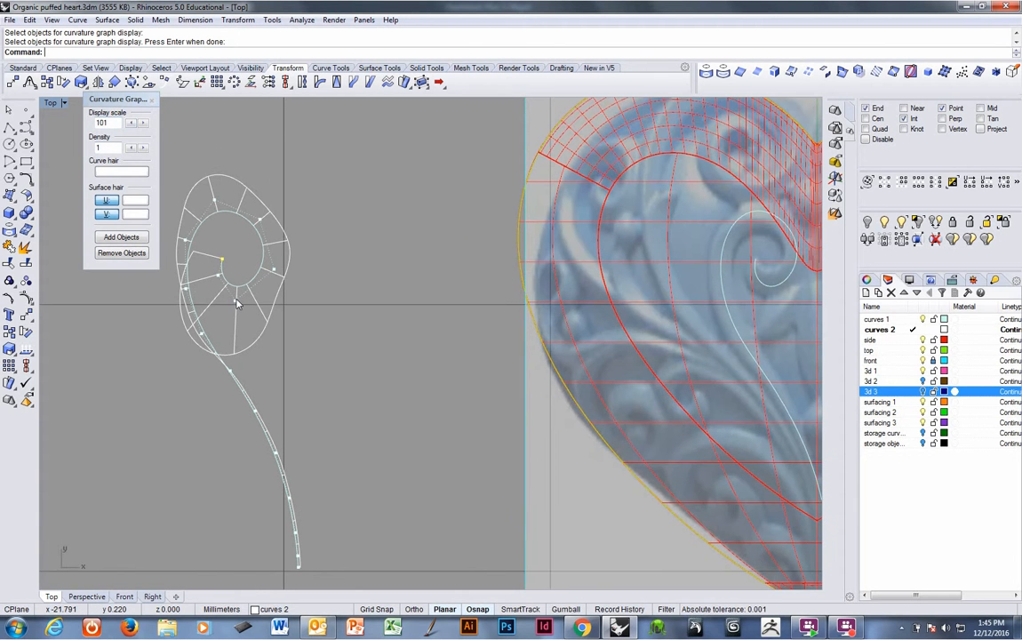
Rebuild the scroll curve with 24 points.
type("rebuild")
key("Return")
left_click(245, 284)
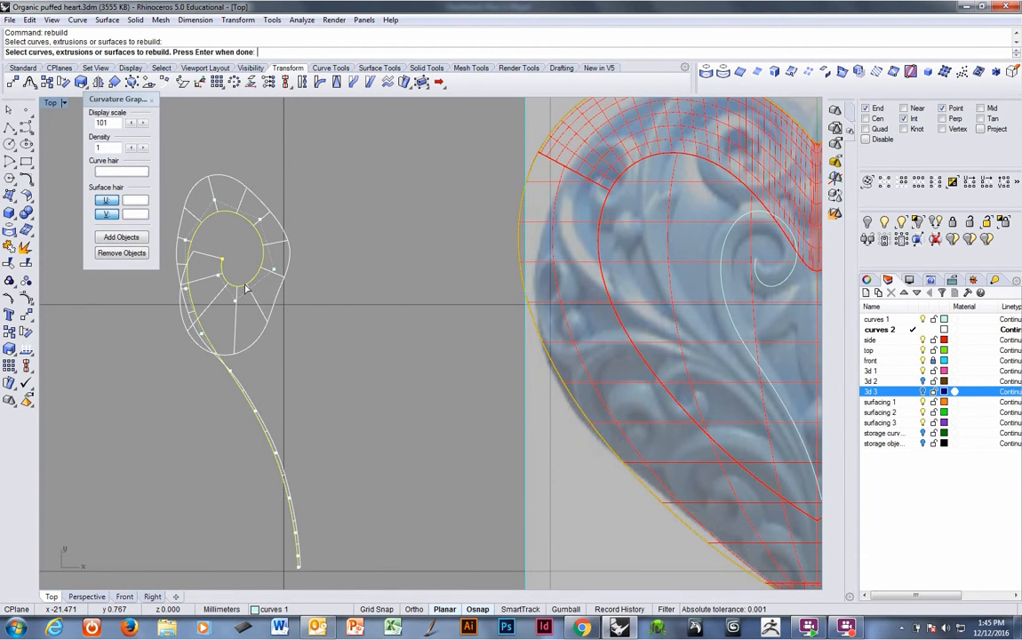
key("Return")
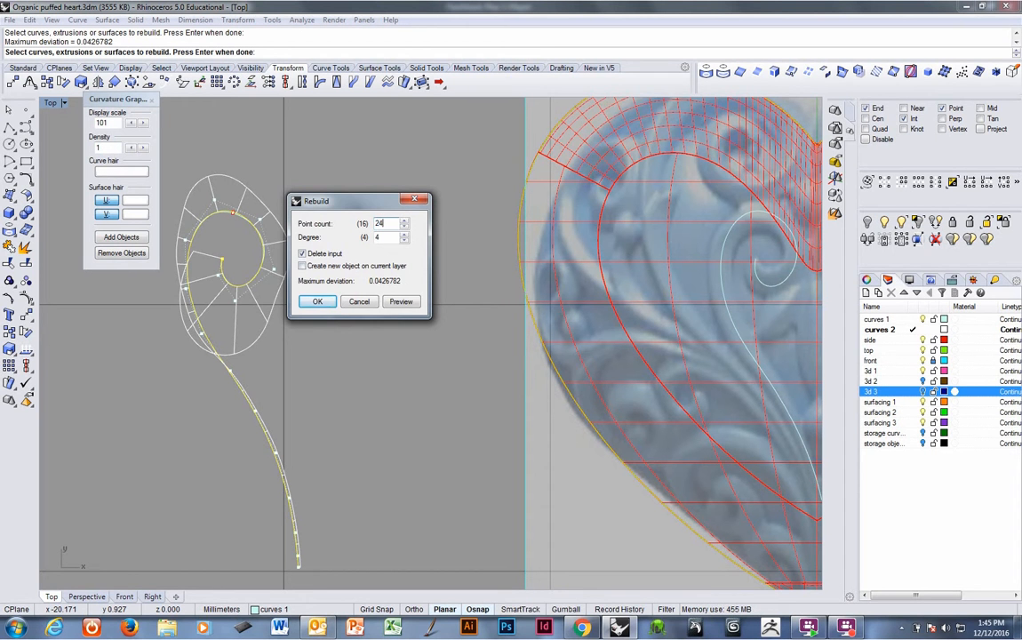
type("24")
key("Return")
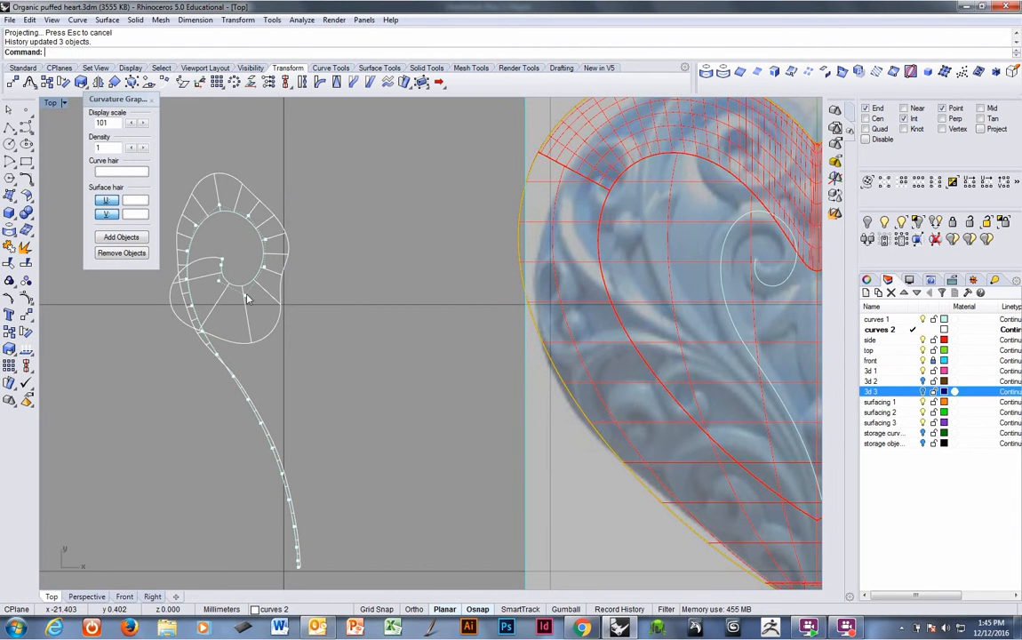
Move the control points on the right side of the spiral's inner curl slightly outward.
left_click(245, 295)
left_click(263, 269)
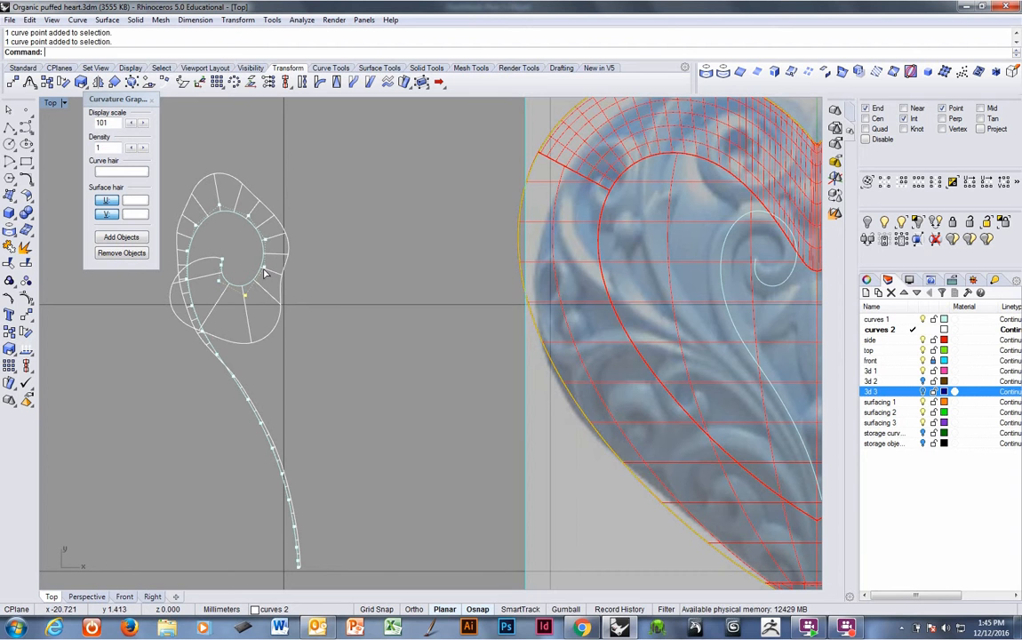
type("m")
key("Return")
left_click(341, 307)
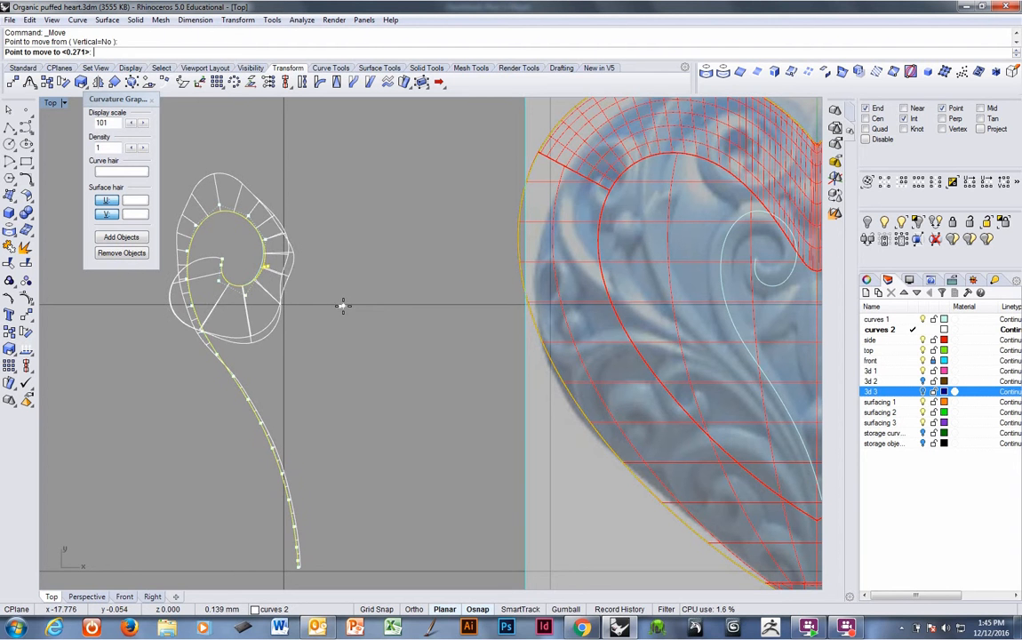
left_click(344, 306)
left_click(267, 241)
type("m")
key("Return")
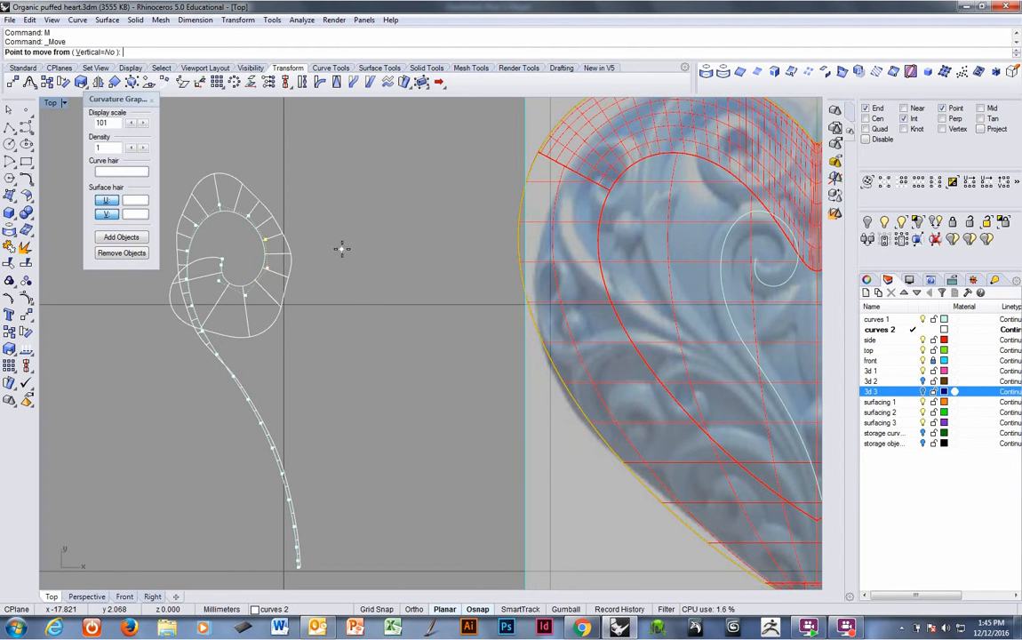
left_click(342, 246)
left_click(344, 246)
Nudge the control points along the top of the curl to round its upper arc.
left_click(250, 217)
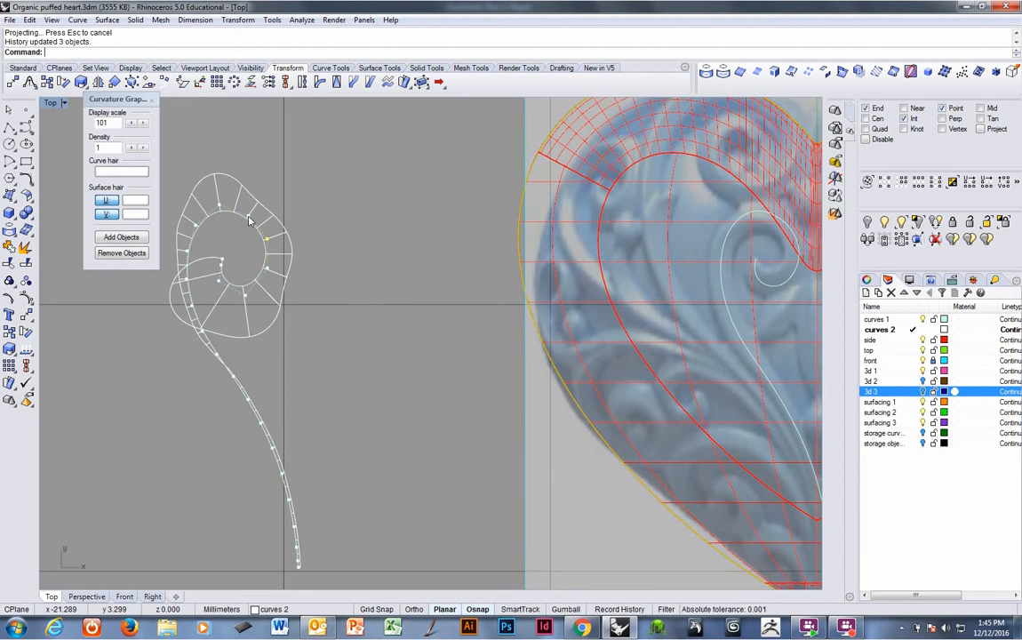
type("m")
key("Return")
left_click(250, 247)
left_click(251, 246)
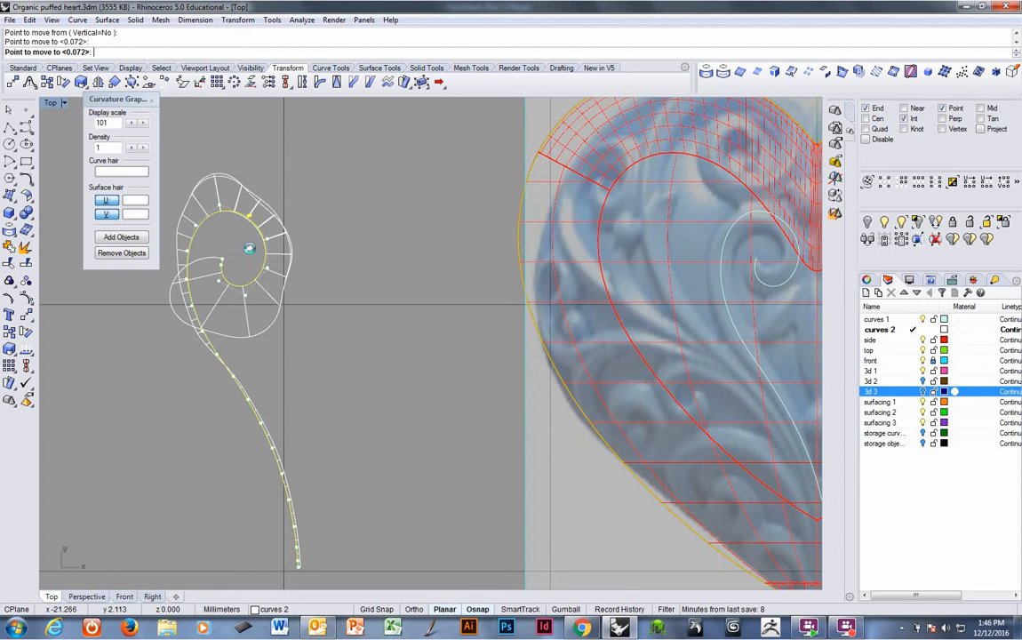
left_click(220, 206)
type("m")
key("Return")
left_click(235, 244)
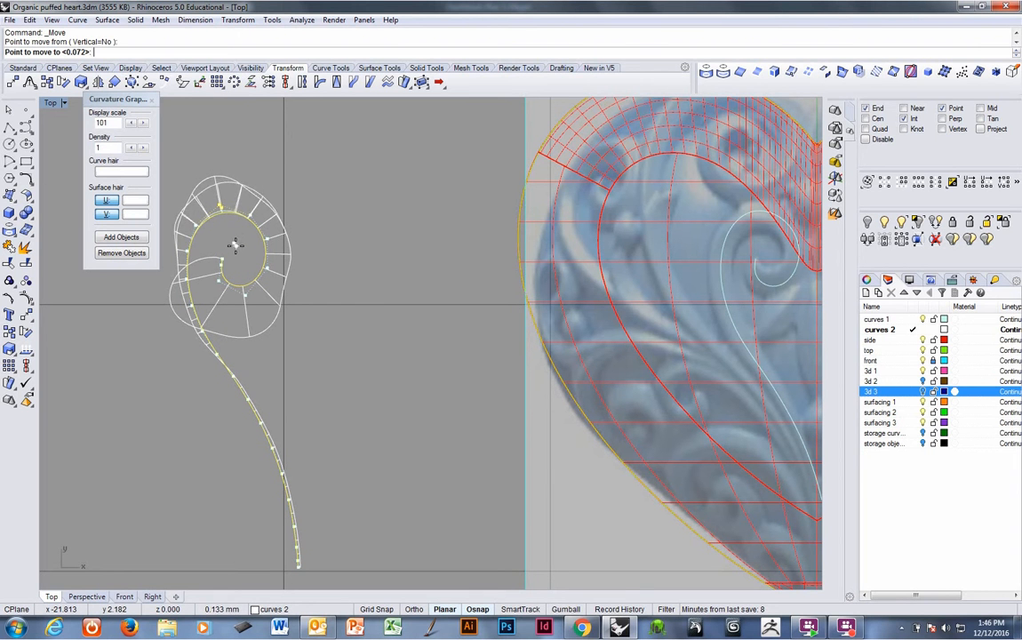
left_click(235, 246)
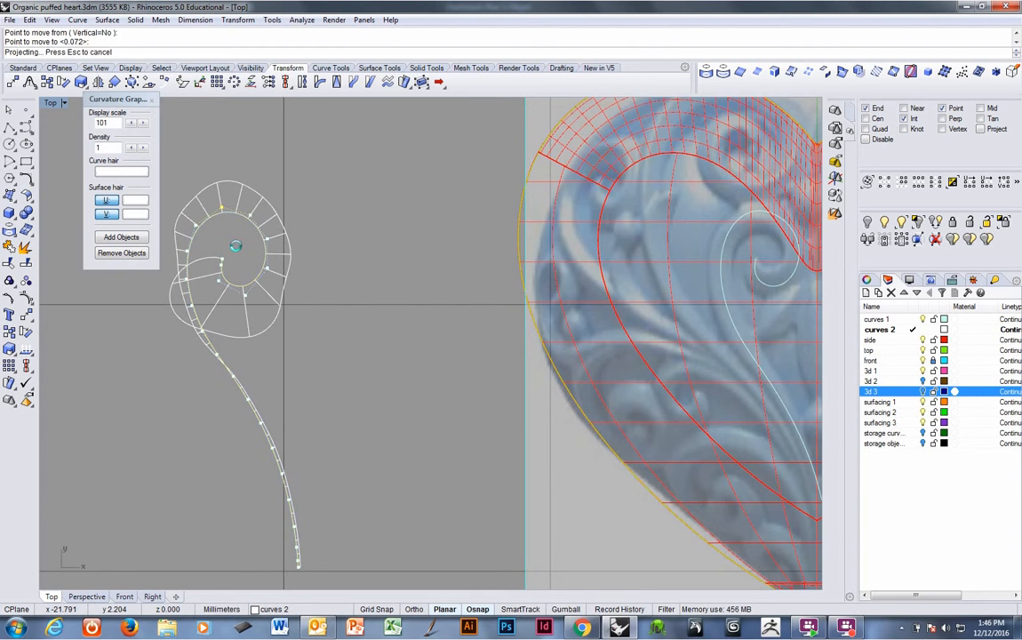
Shift the curl's left-side control point and a stem point to smooth the transition into the stem.
left_click(186, 251)
type("m")
key("Return")
left_click(230, 248)
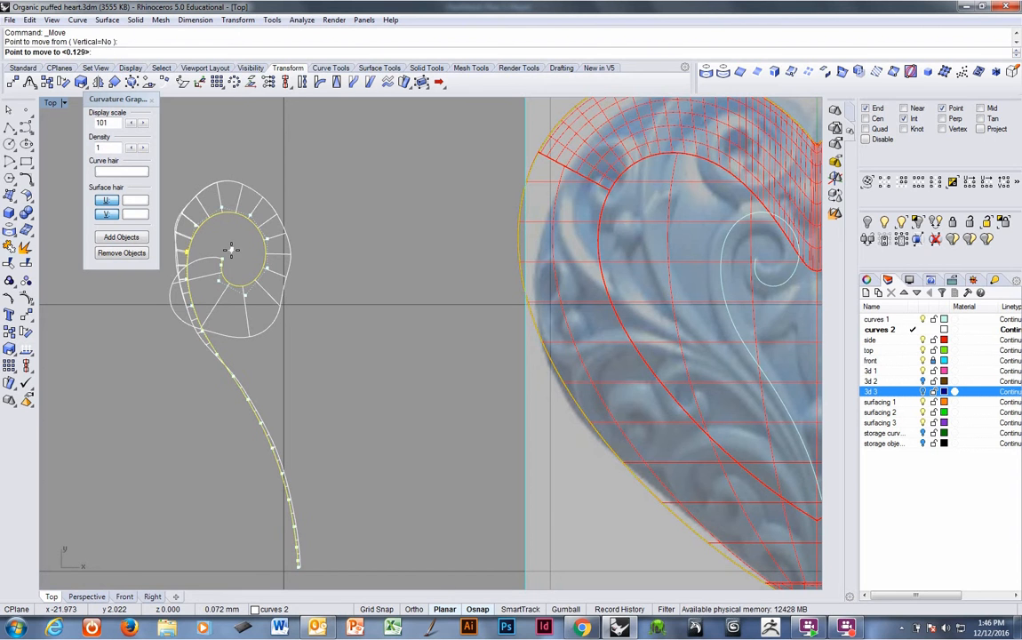
left_click(229, 251)
left_click(199, 321)
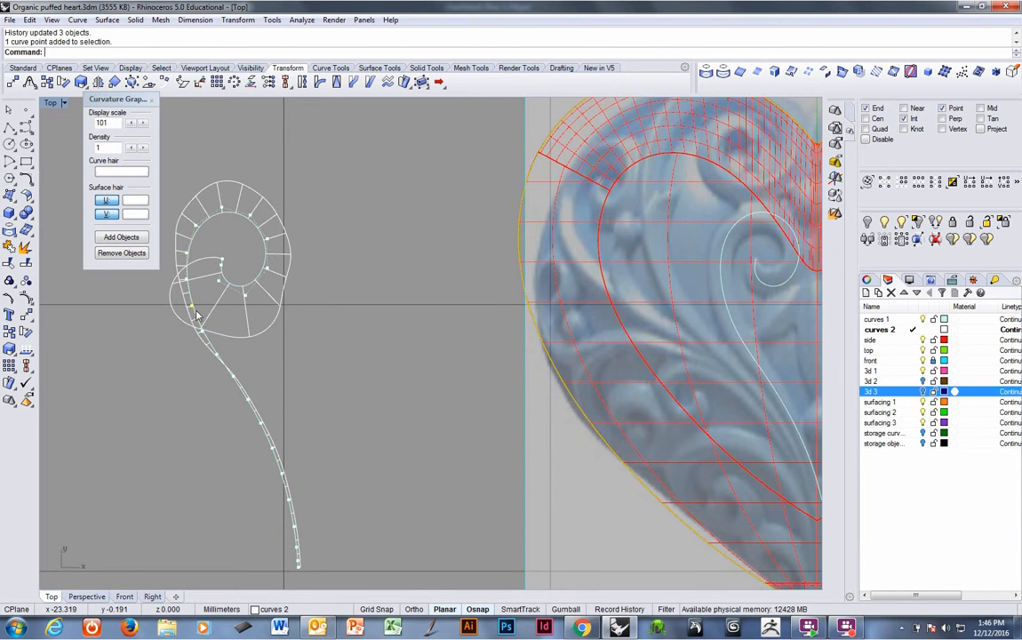
type("m")
key("Return")
left_click(305, 365)
left_click(305, 365)
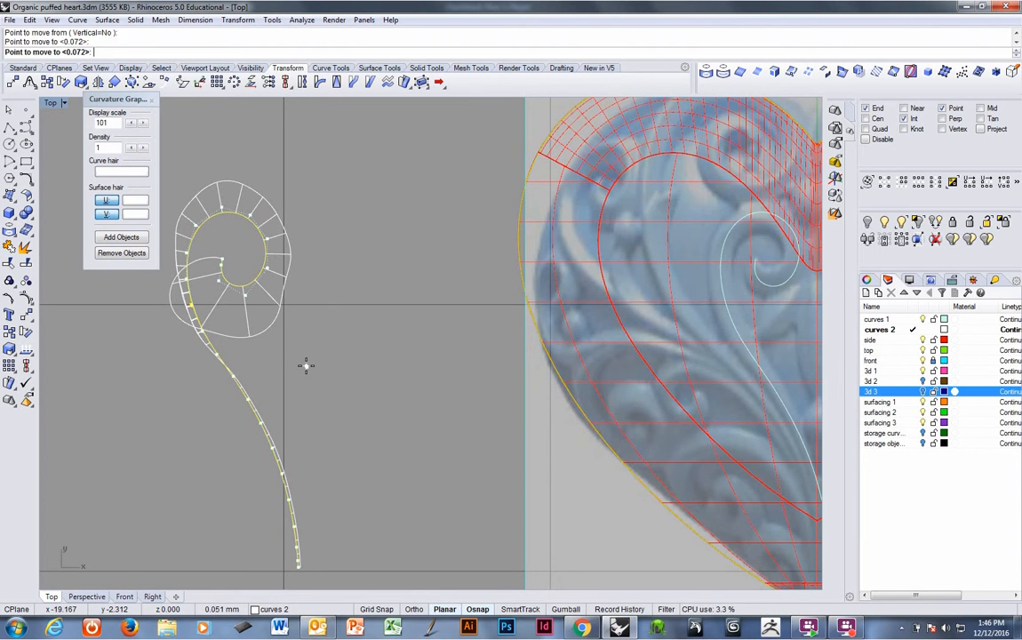
Fine-tune the control points at the lower left and right of the curl with small moves.
left_click(202, 338)
key("Return")
left_click(171, 390)
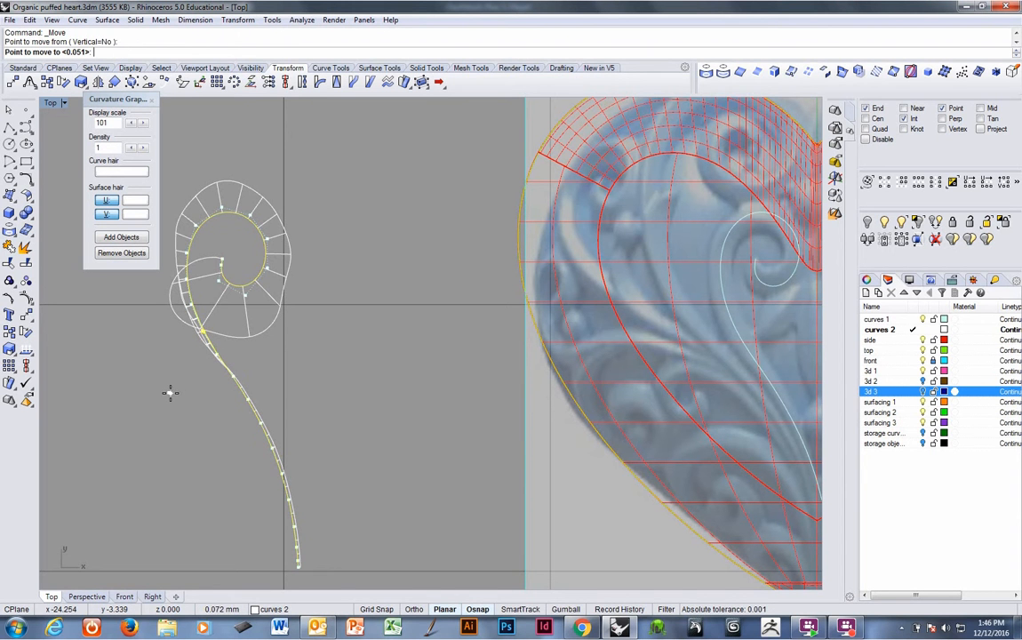
left_click(171, 391)
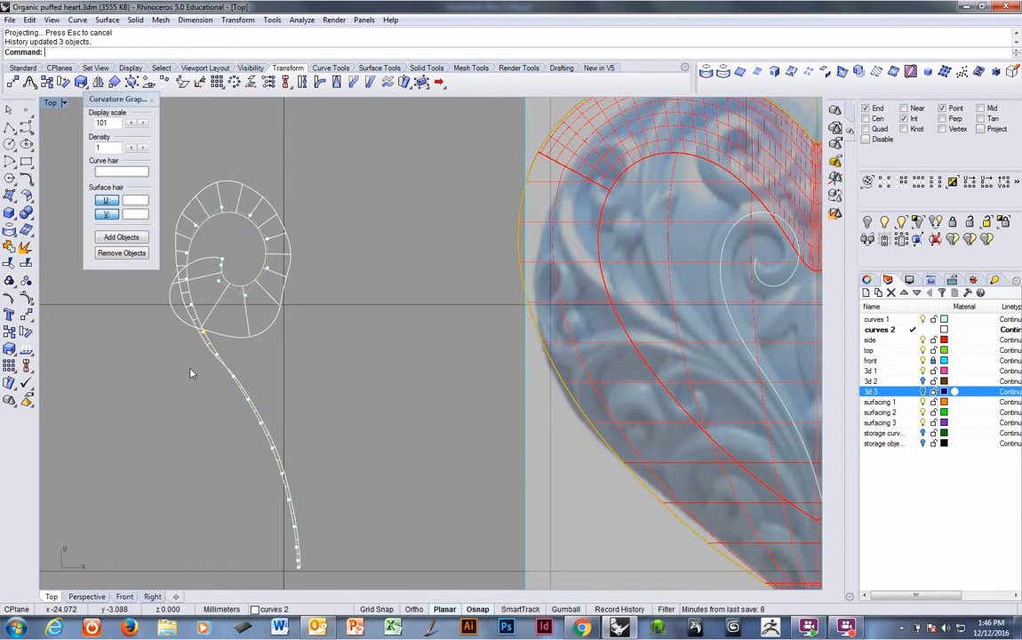
left_click(268, 270)
key("Return")
left_click(325, 302)
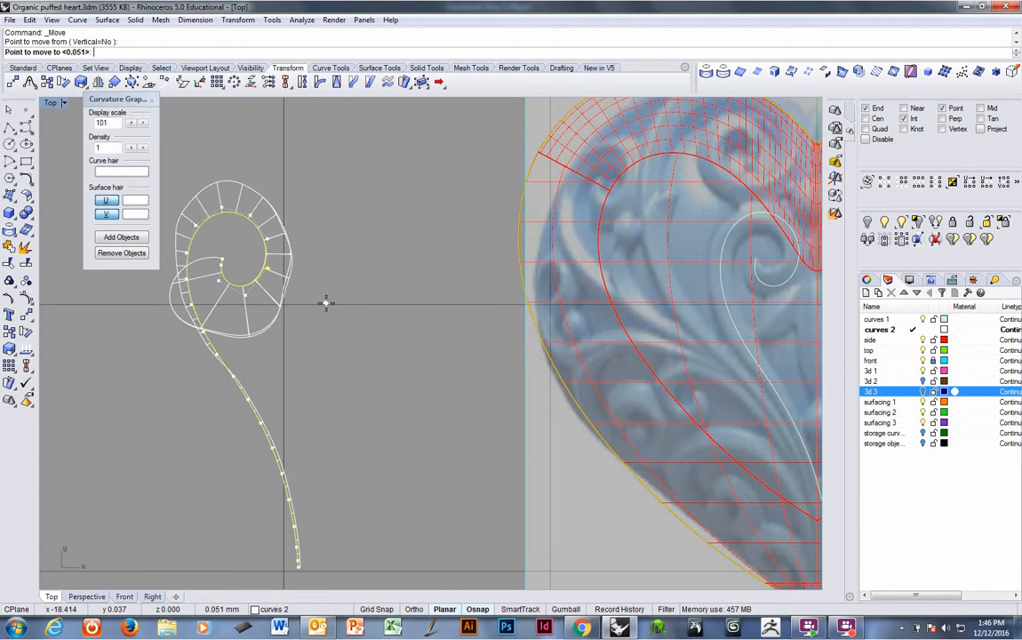
left_click(324, 303)
left_click(246, 296)
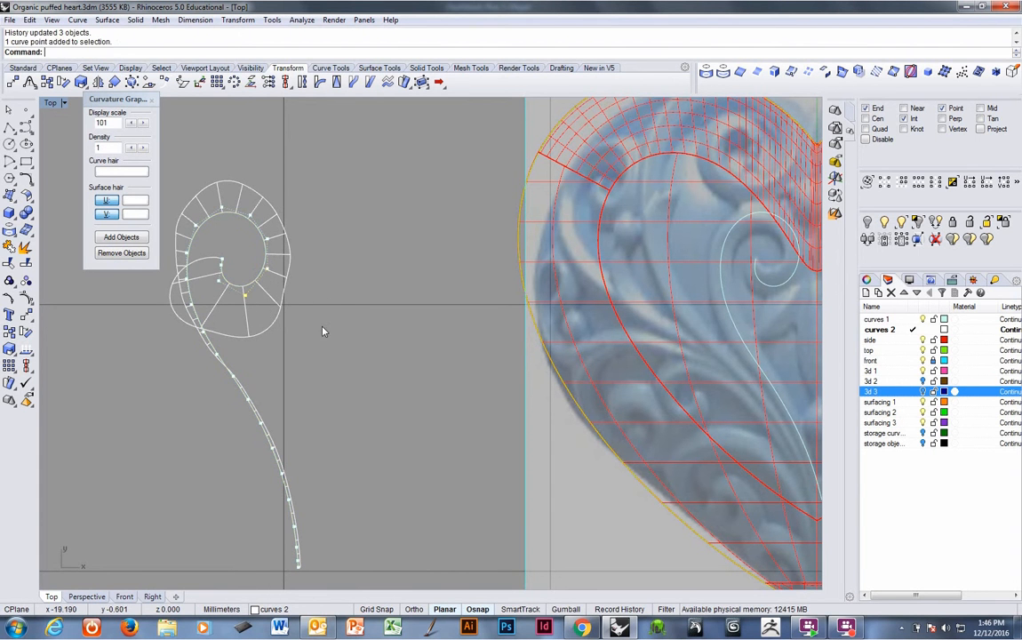
right_click(334, 331)
left_click(337, 332)
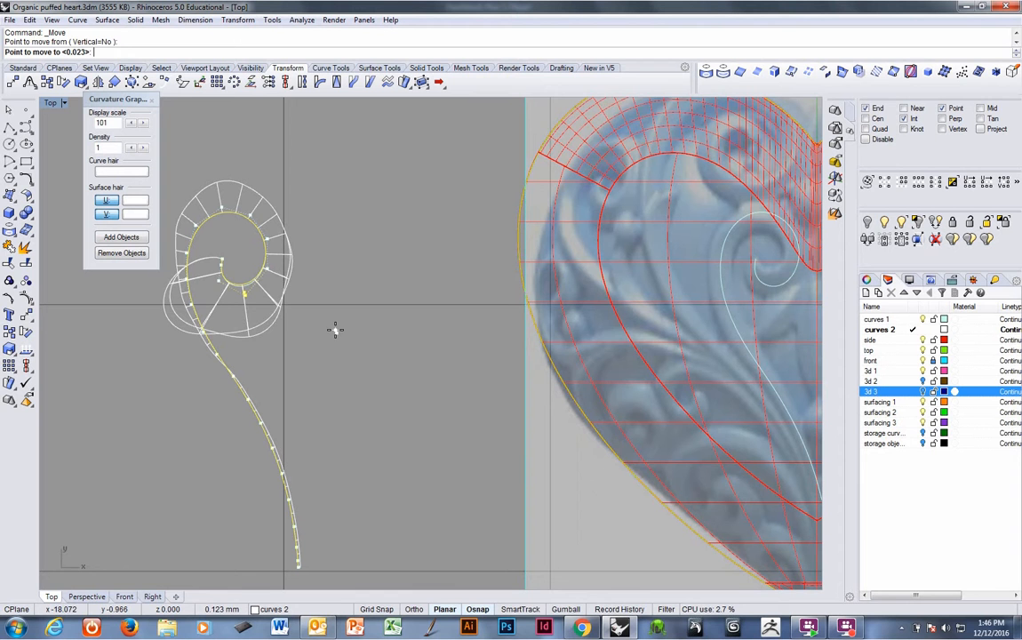
left_click(335, 331)
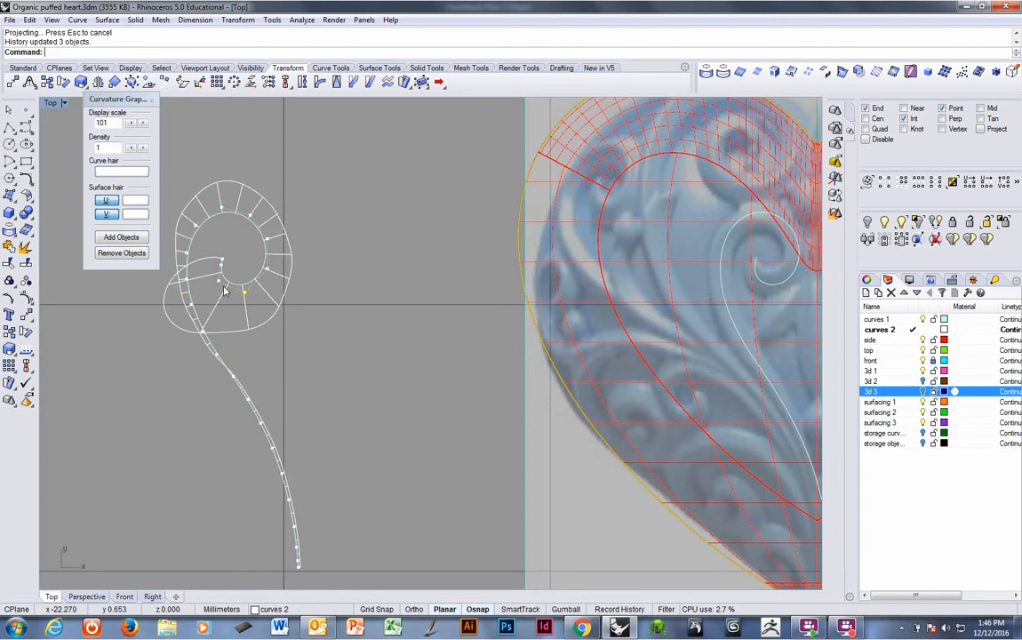
Move the spiral's inner tip point and a right-side point for a smoother curvature graph.
left_click(220, 284)
right_click(316, 326)
left_click(319, 326)
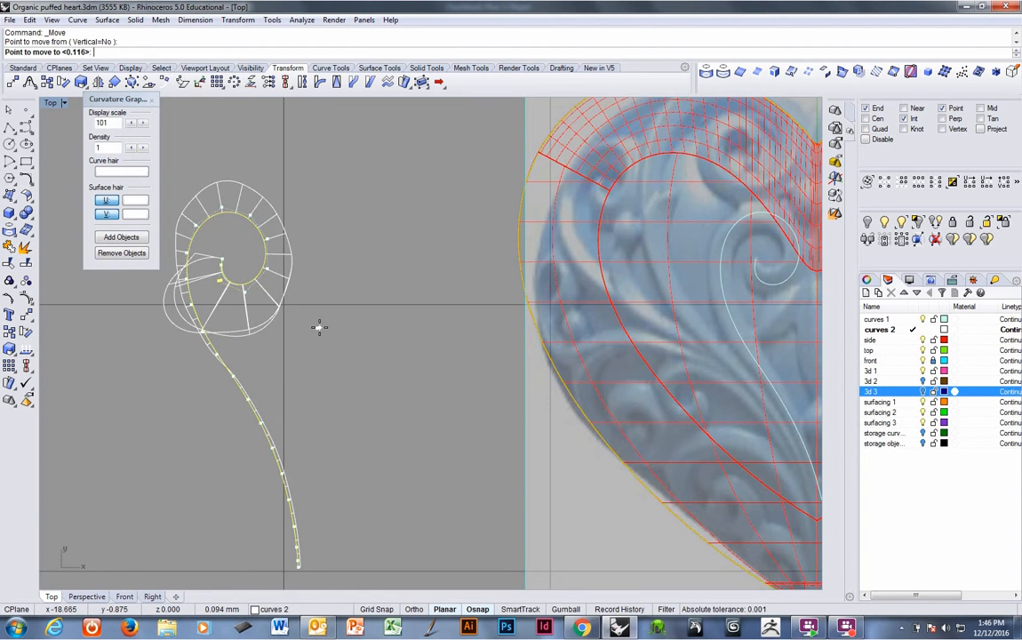
left_click(319, 328)
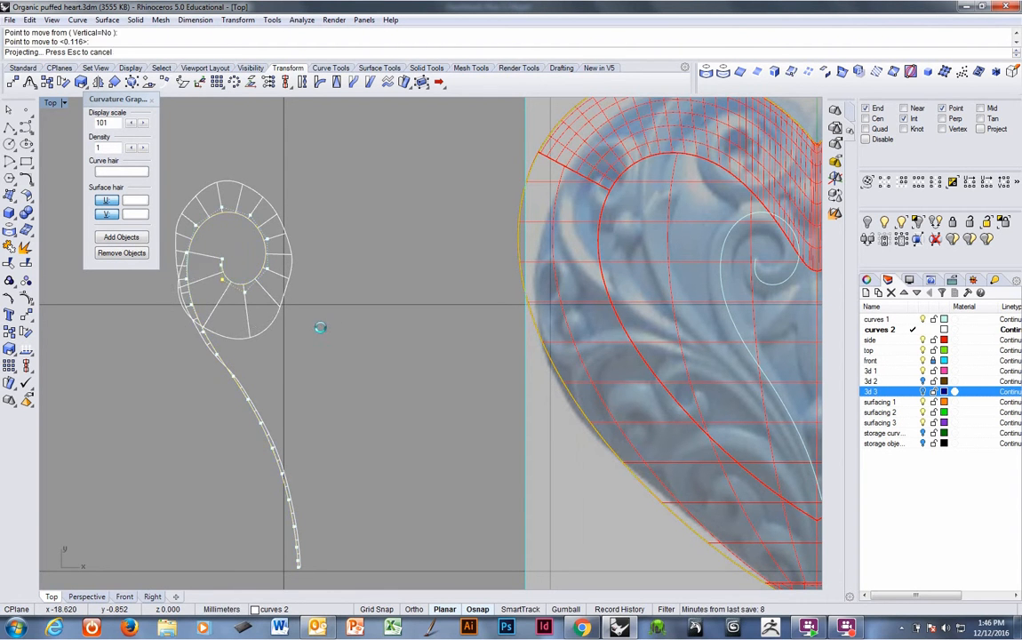
left_click(267, 268)
right_click(325, 313)
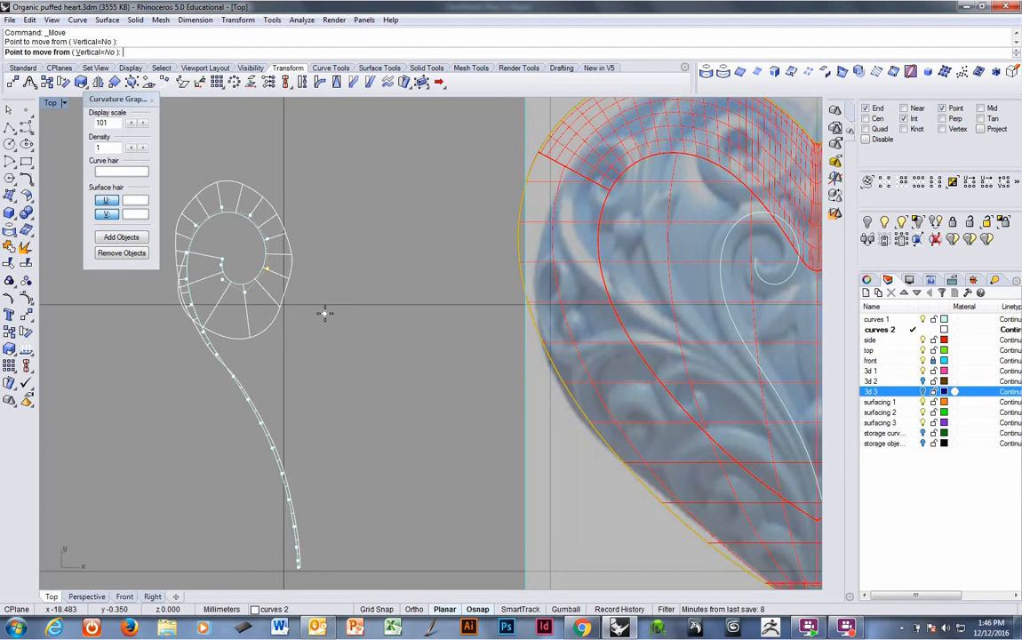
left_click(325, 312)
left_click(325, 314)
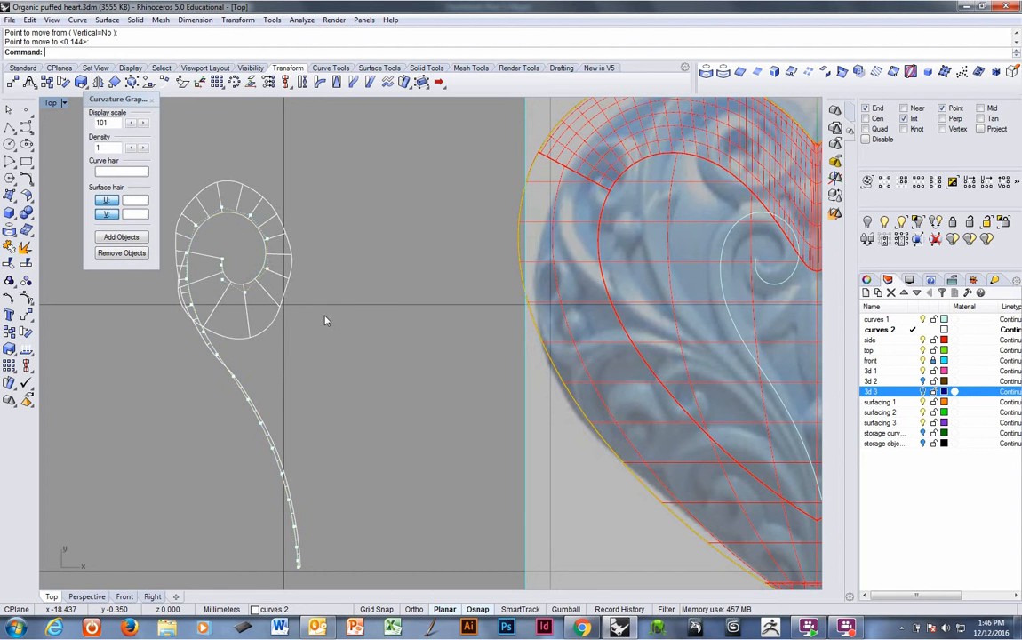
Close the curvature graph for the scroll curve.
scroll(530, 349, "down", 3)
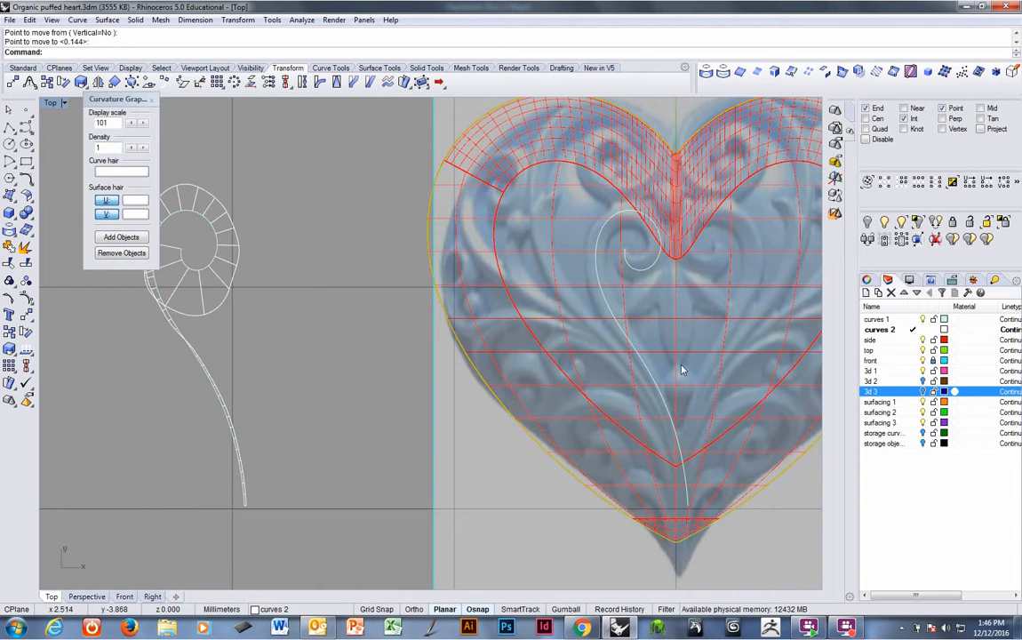
left_click(152, 100)
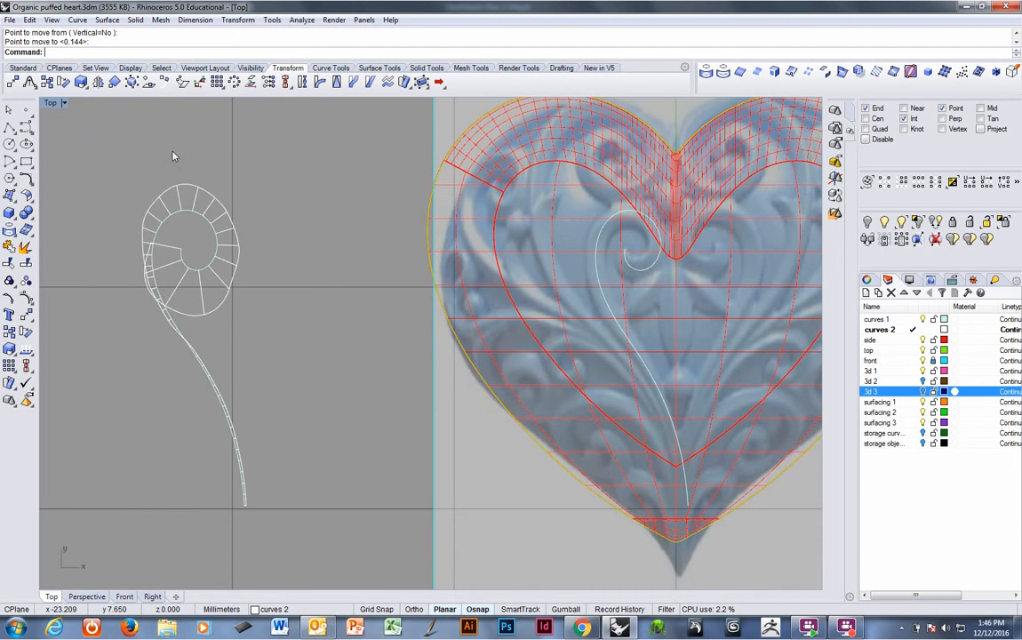
Select and delete the duplicate projected scroll curve on the heart in the Perspective view.
left_click(600, 314)
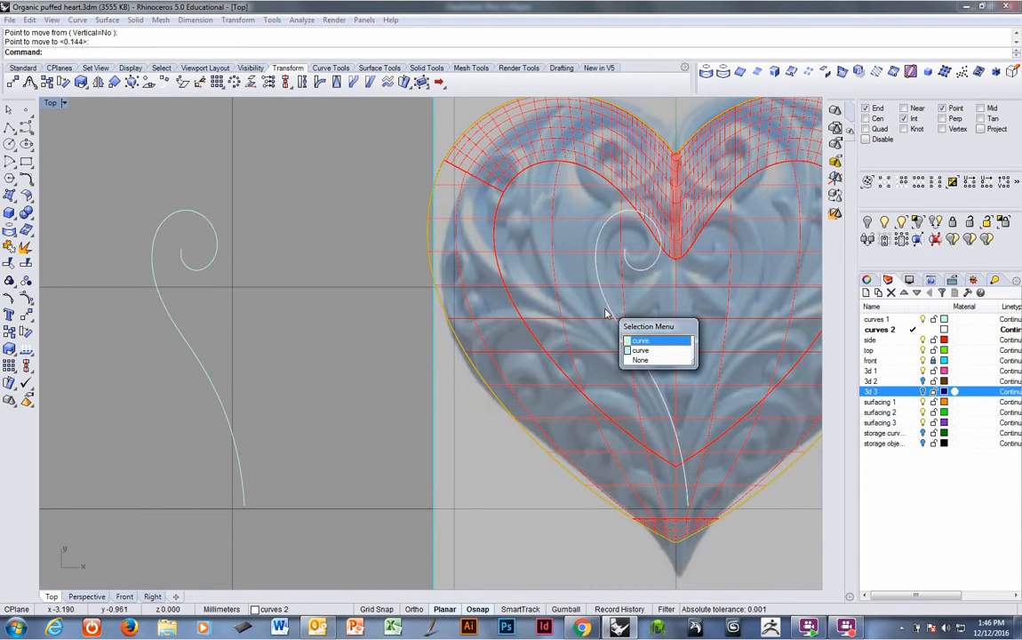
right_click(605, 312)
key("ctrl+Tab")
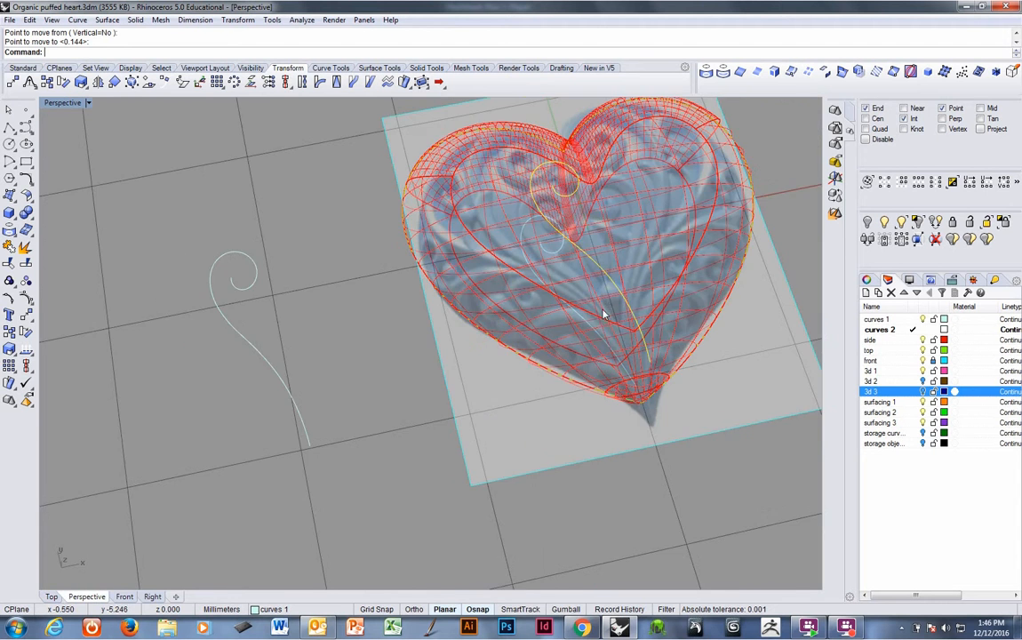
right_click_drag(604, 312, 597, 307)
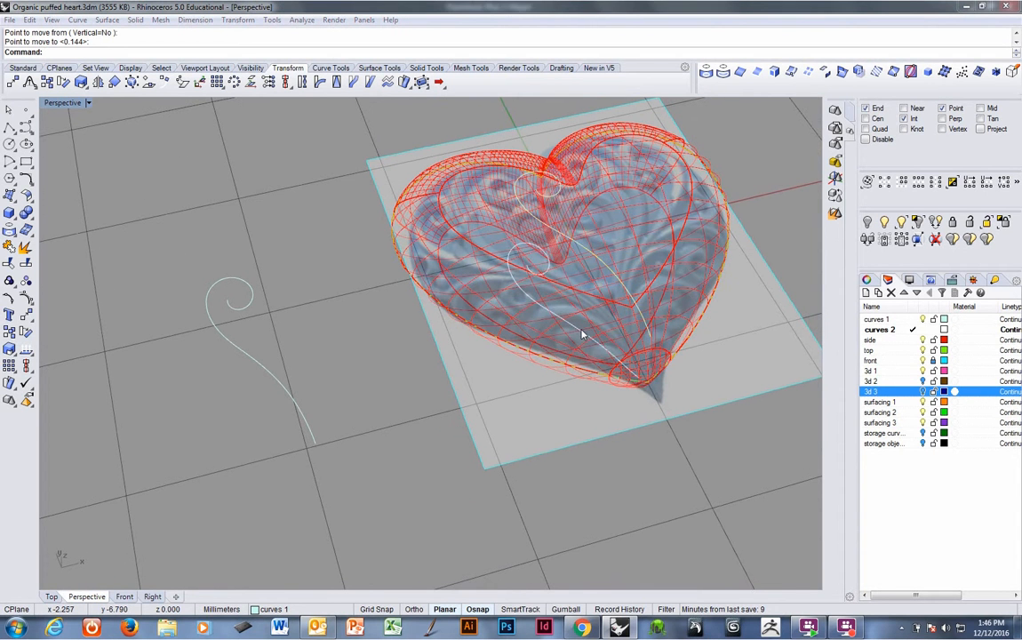
left_click(582, 334)
left_click(582, 334)
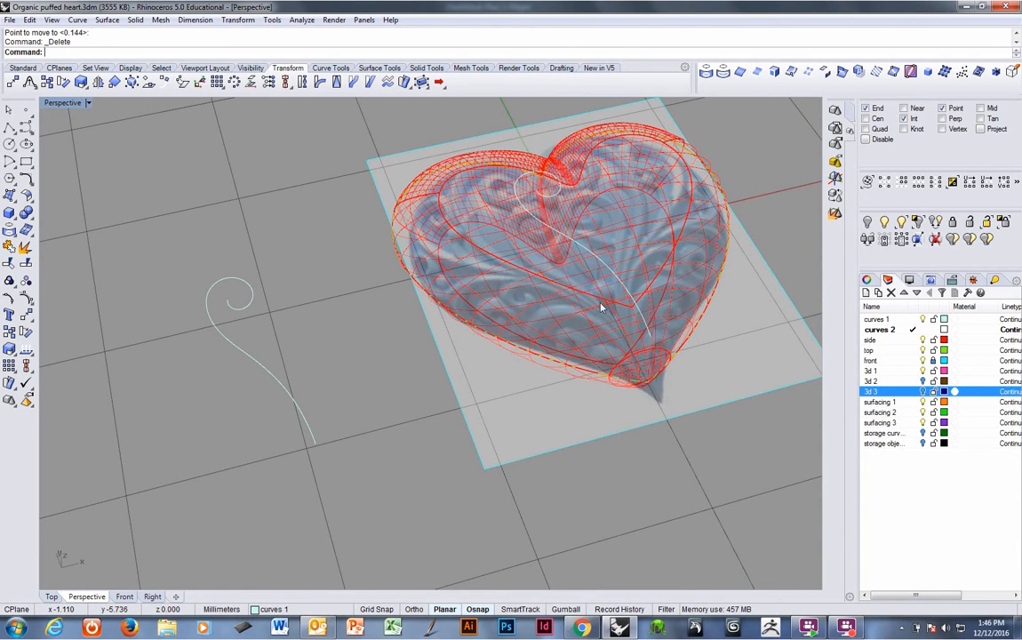
key("Delete")
Select the projected scroll curve on the heart and make the 'top' layer current.
left_click(549, 241)
right_click_drag(517, 253, 549, 345)
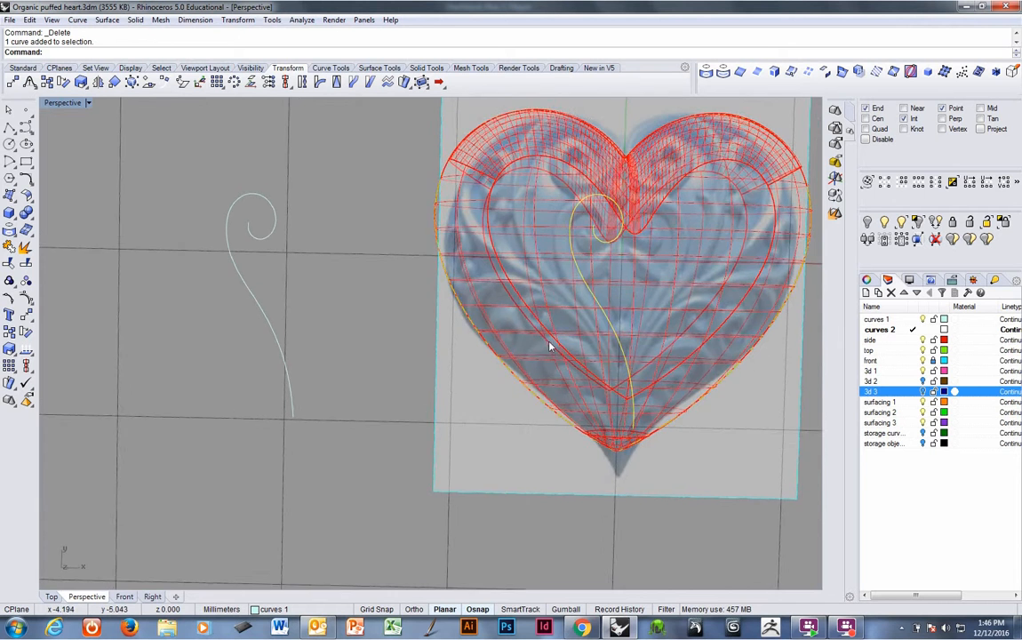
key("ctrl+Tab")
key("ctrl+Tab")
key("ctrl+Tab")
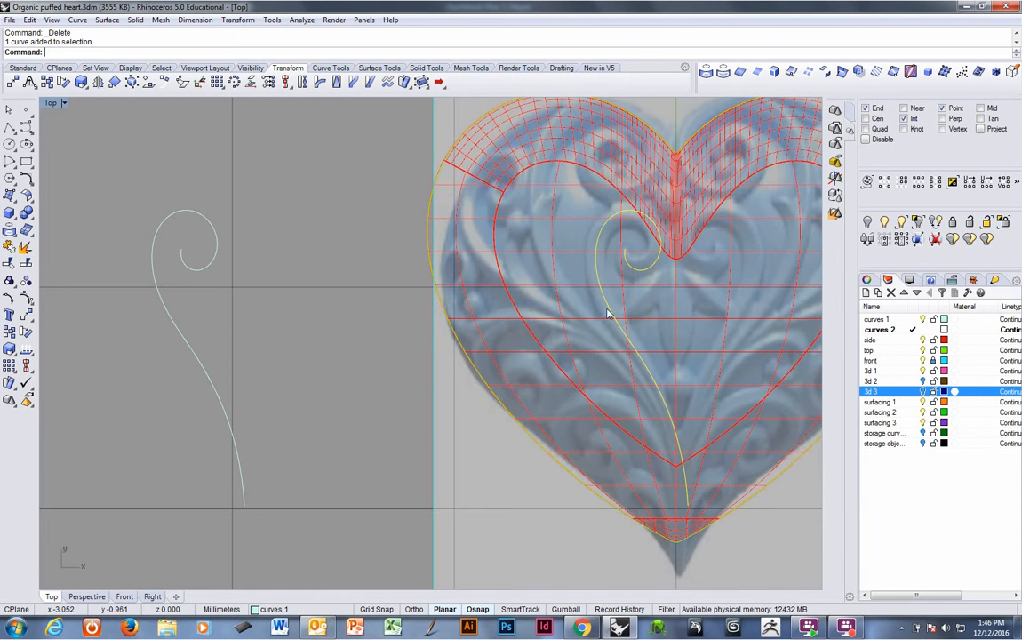
right_click_drag(608, 313, 506, 414)
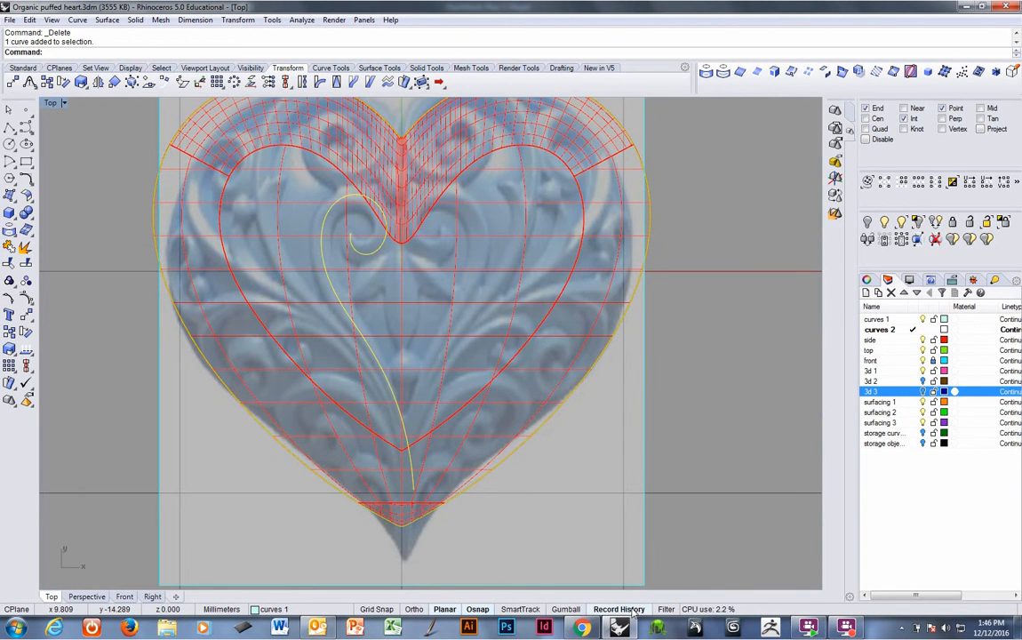
left_click(911, 371)
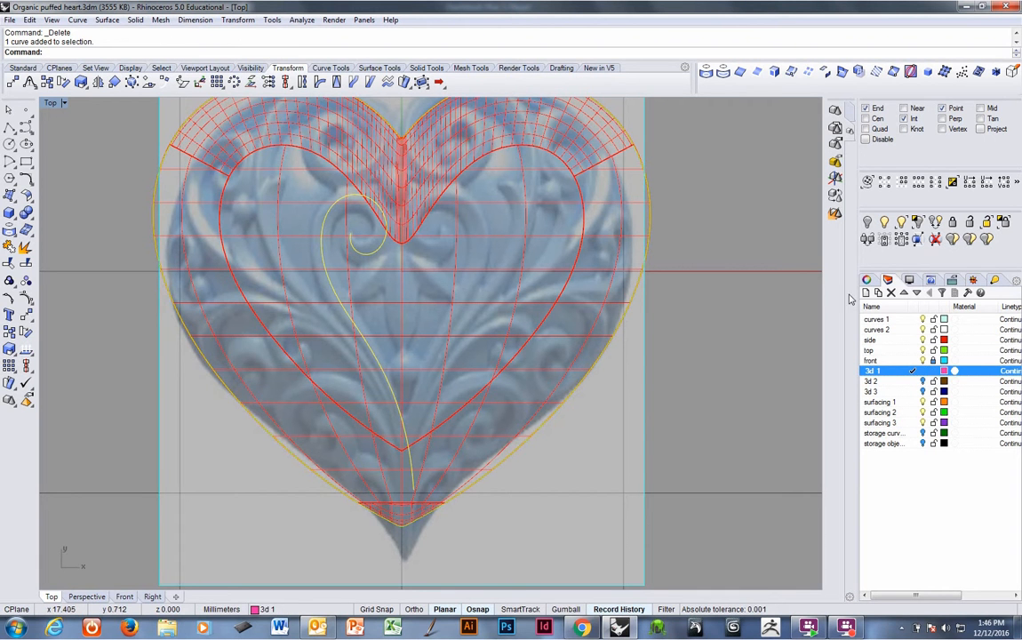
left_click(912, 350)
Pipe the projected scroll curve with a 0.359 mm radius at both ends and a 0.652 mm radius along its middle.
left_click(135, 19)
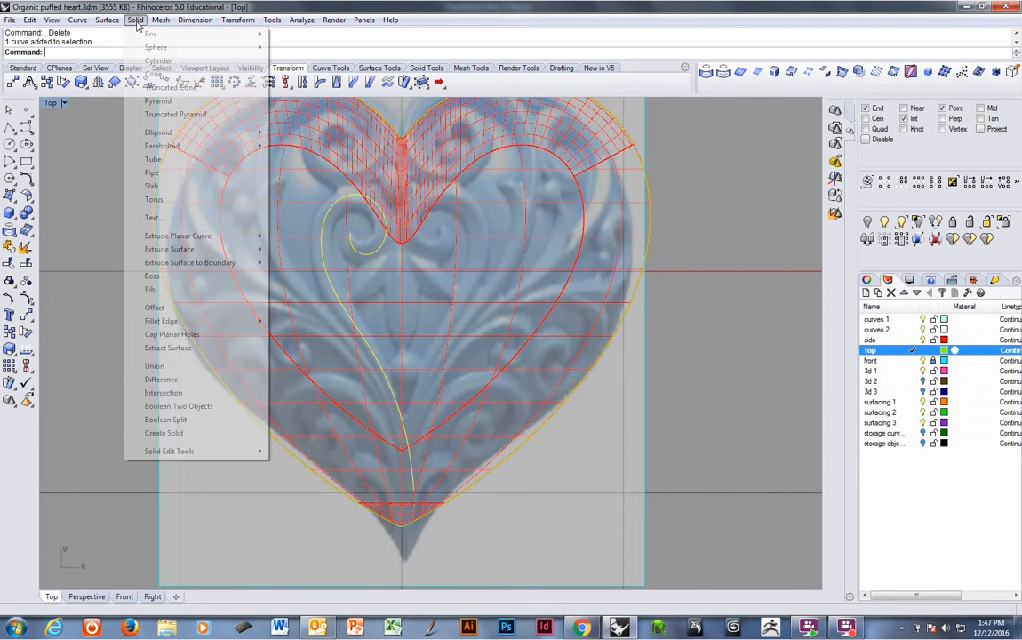
left_click(149, 172)
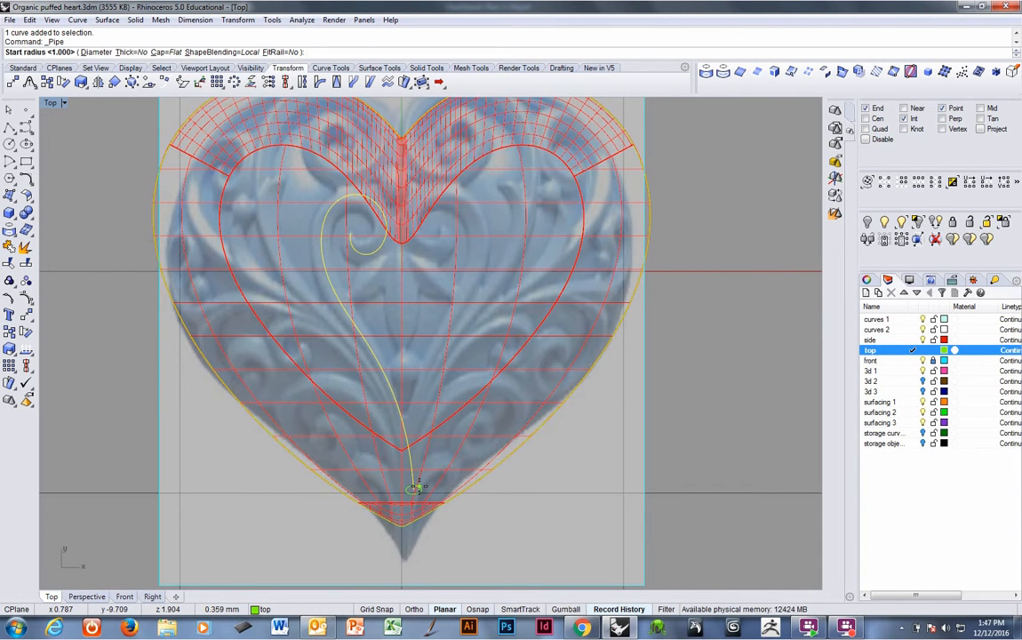
left_click(418, 486)
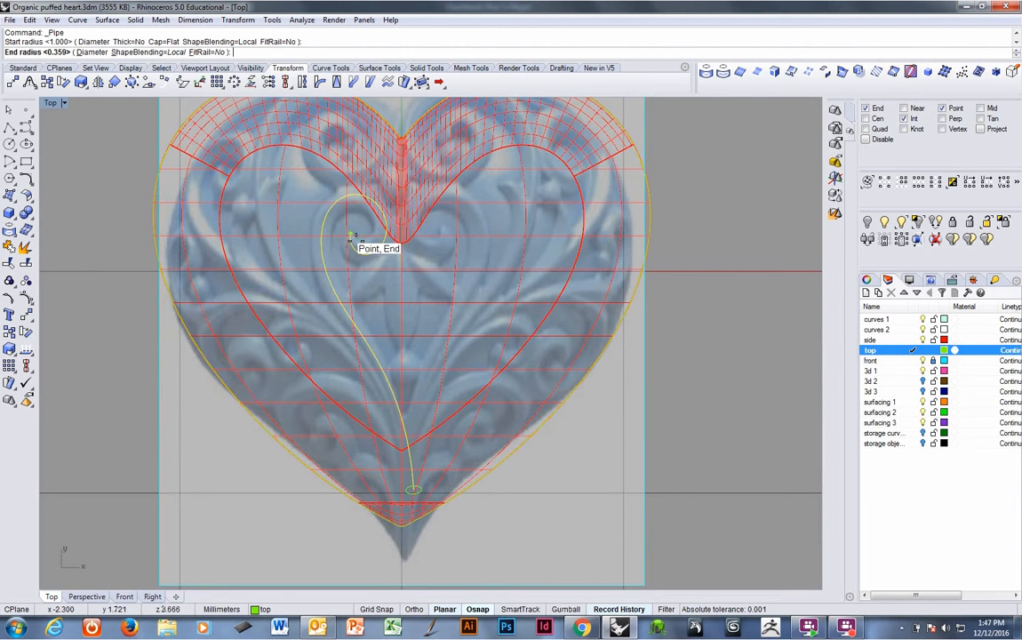
key("Return")
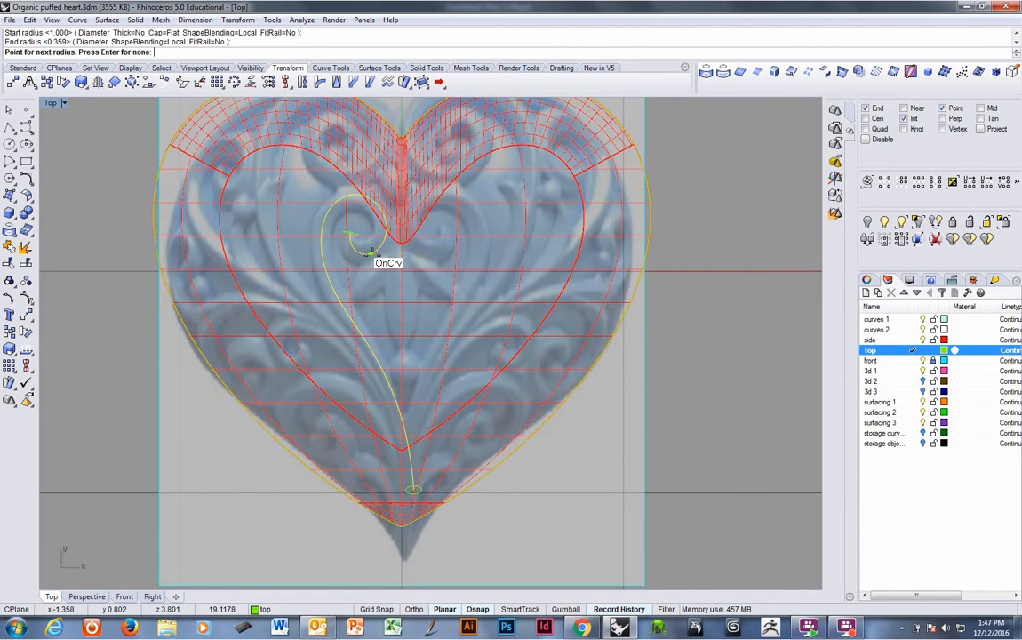
left_click(371, 255)
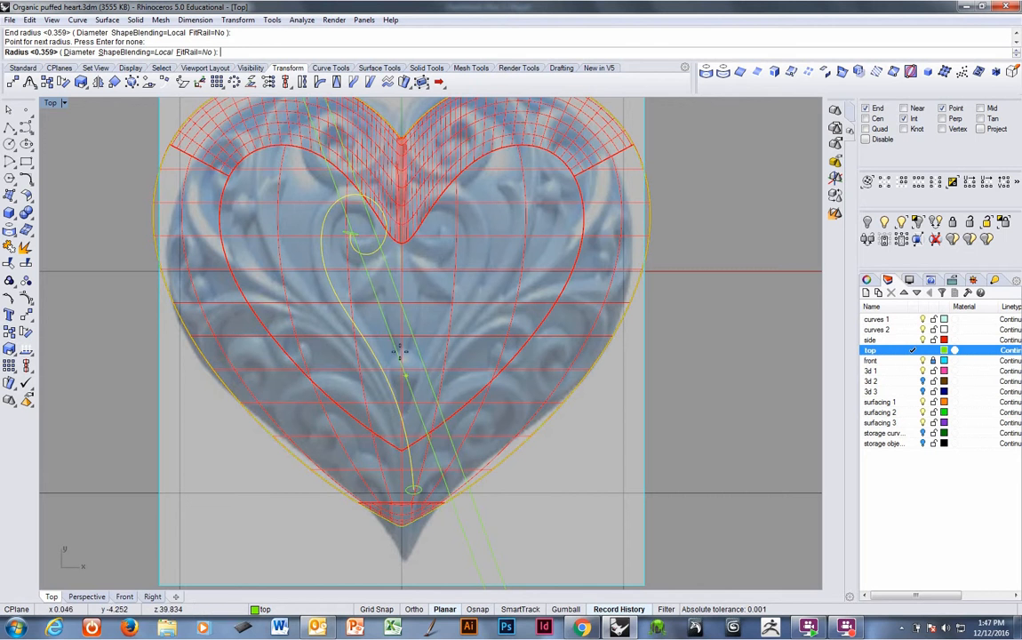
left_click(375, 265)
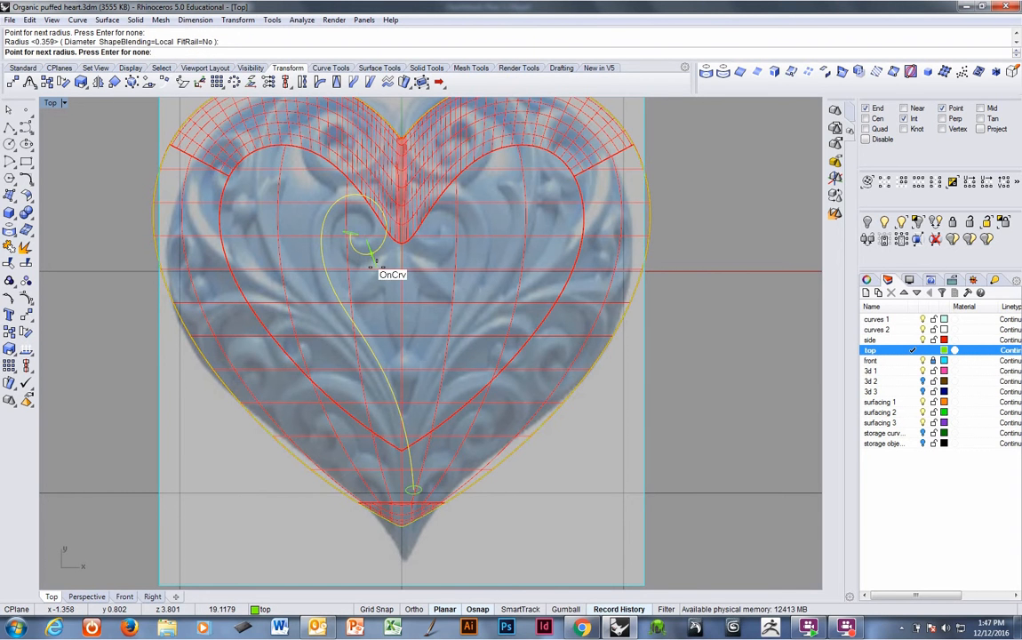
left_click(338, 290)
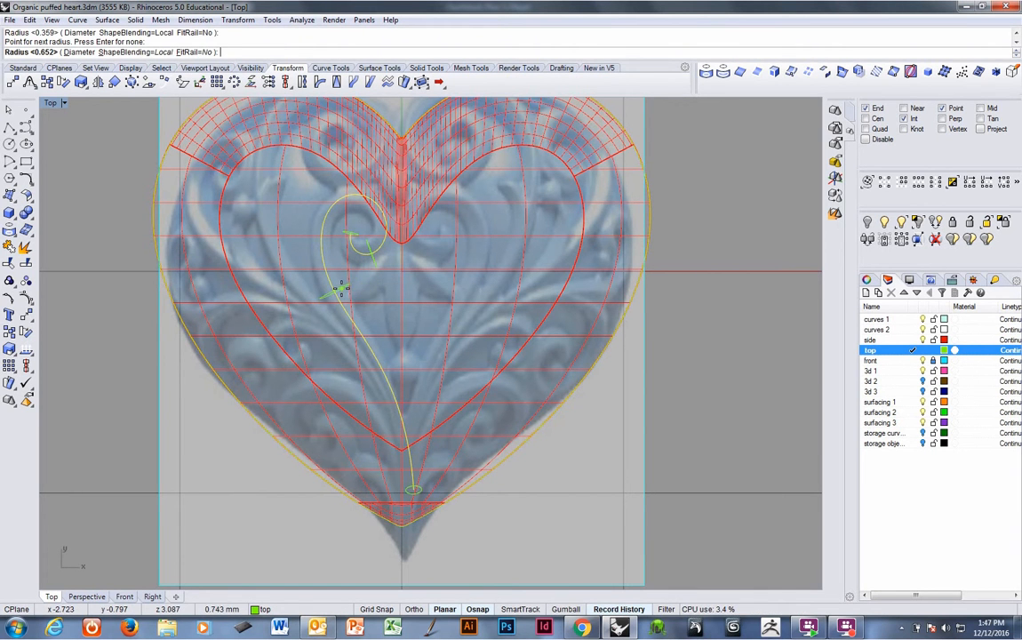
key("Return")
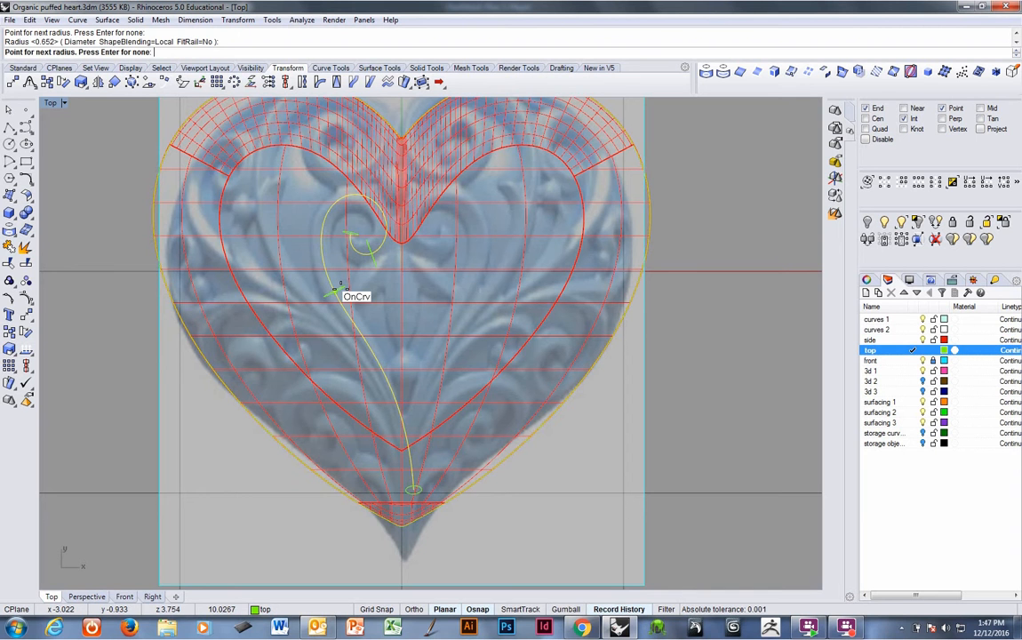
key("Return")
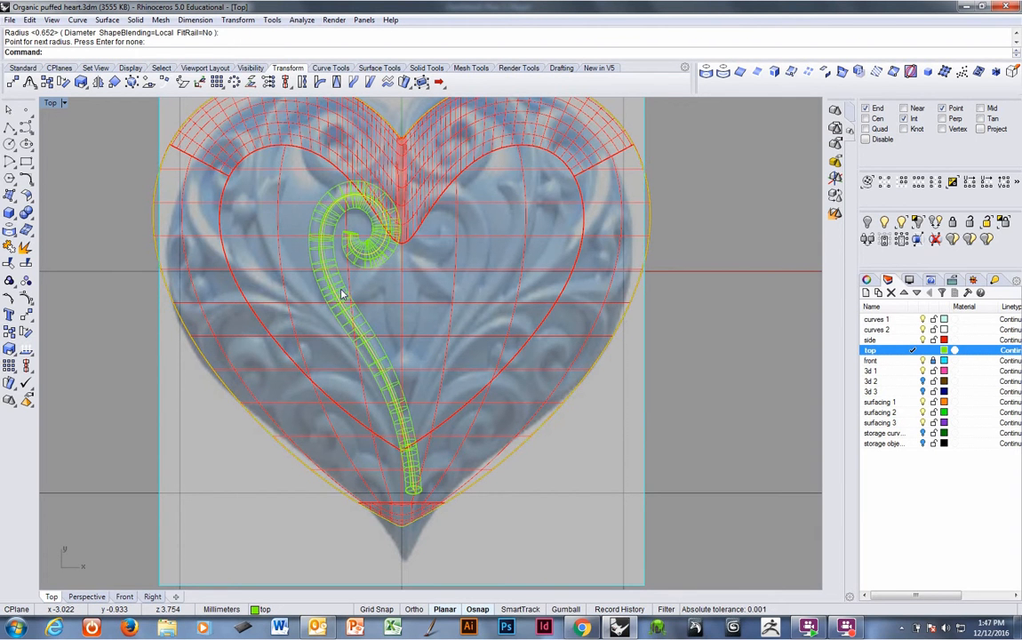
left_click(372, 331)
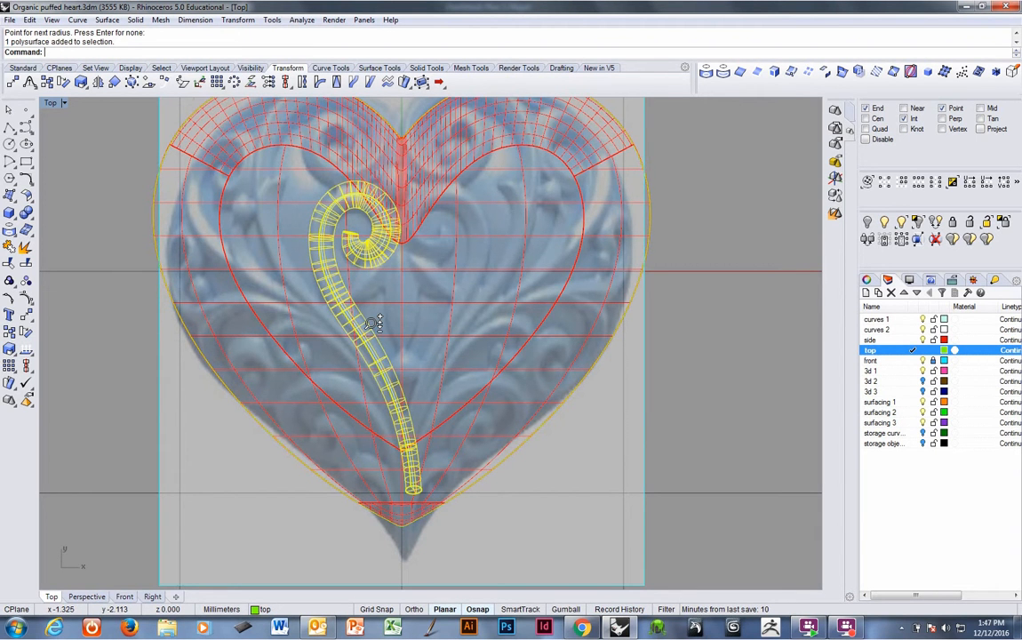
scroll(373, 321, "down", 1)
scroll(373, 321, "up", 1)
right_click_drag(373, 333, 404, 347)
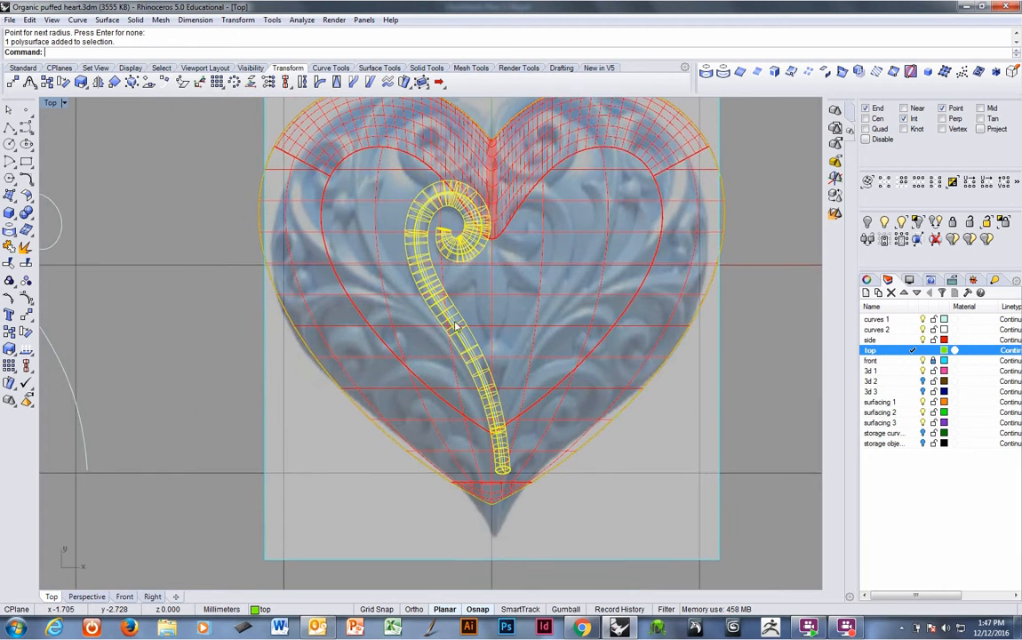
scroll(404, 348, "down", 2)
left_click(147, 335)
left_click(151, 342)
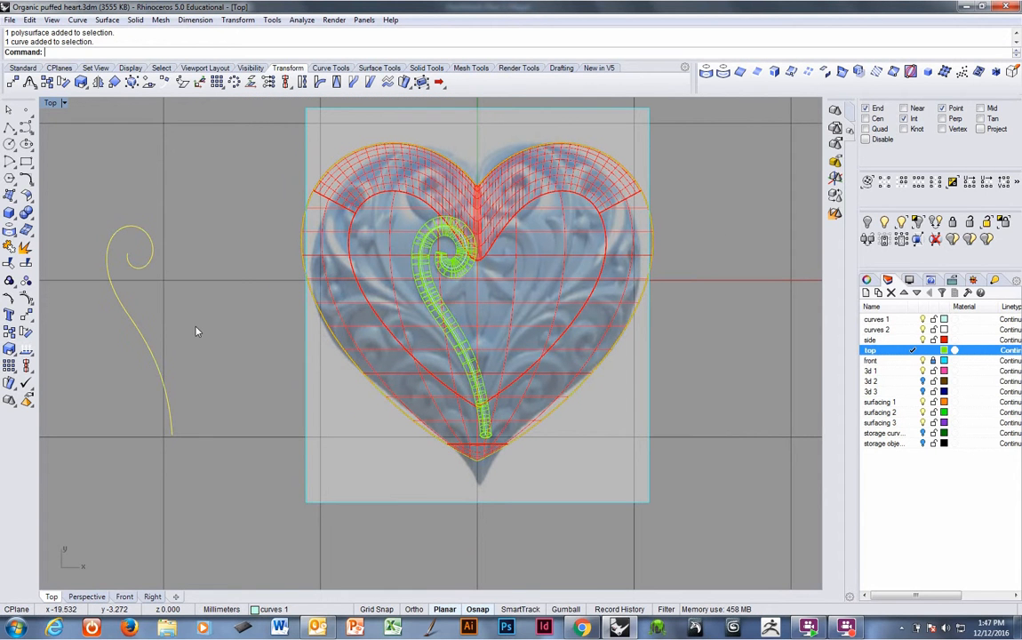
type("m")
key("Return")
left_click(216, 319)
left_click(211, 321)
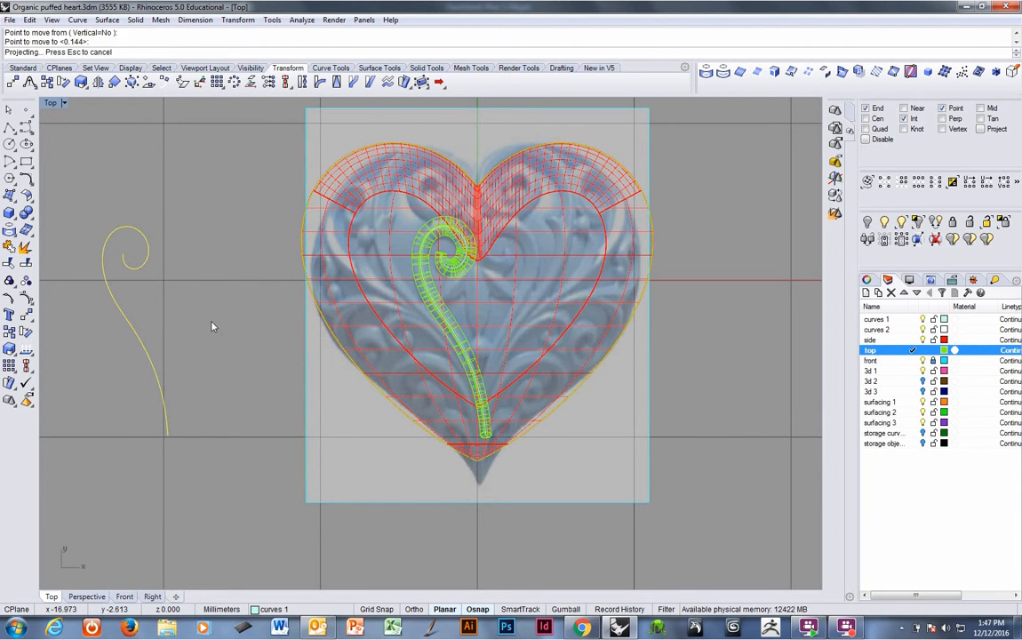
key("ctrl+z")
Show the flat scroll curve's control points and nudge the group of lower points slightly to reshape it.
scroll(255, 327, "up", 3)
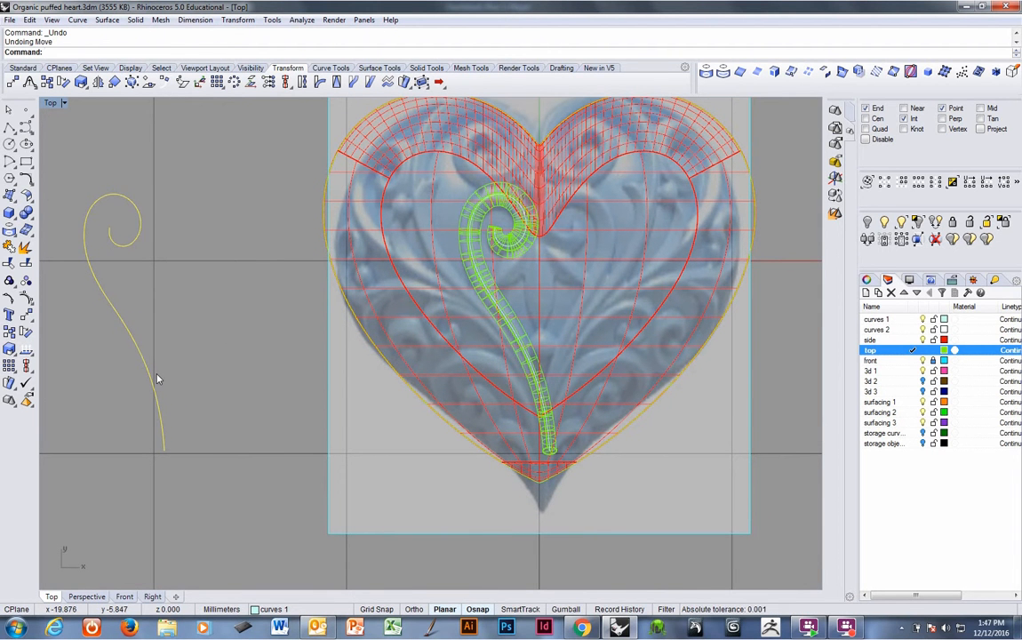
key("F10")
scroll(389, 391, "up", 2)
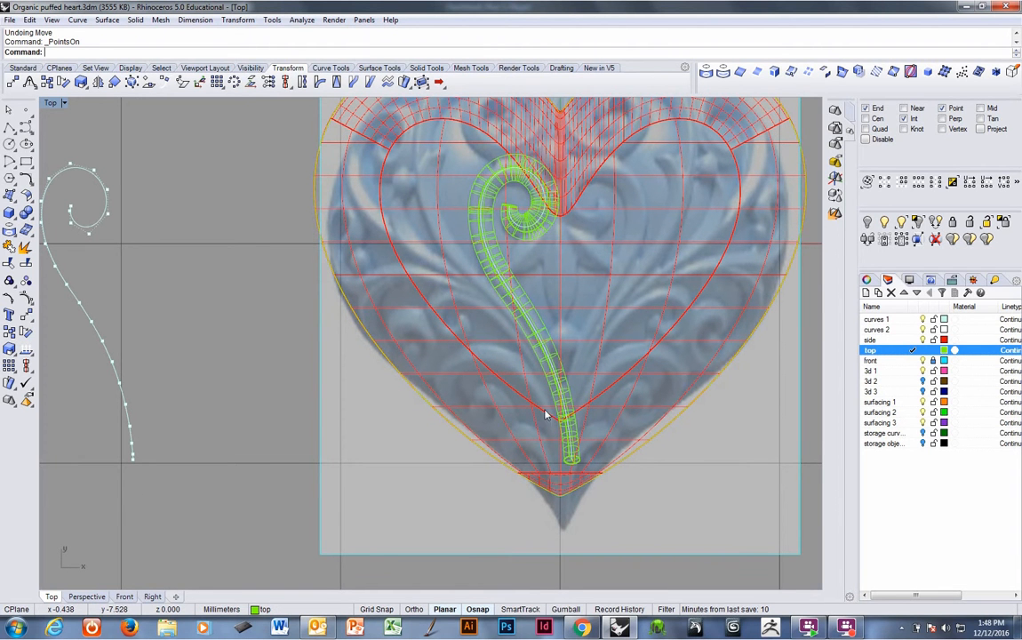
left_click_drag(70, 338, 155, 490)
type("m")
key("Return")
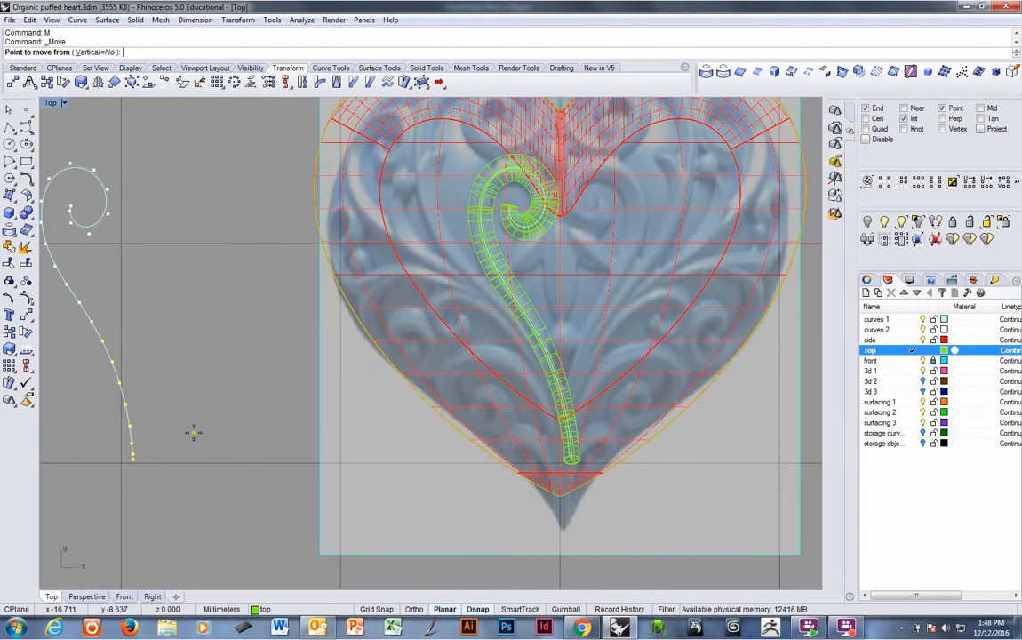
left_click(193, 431)
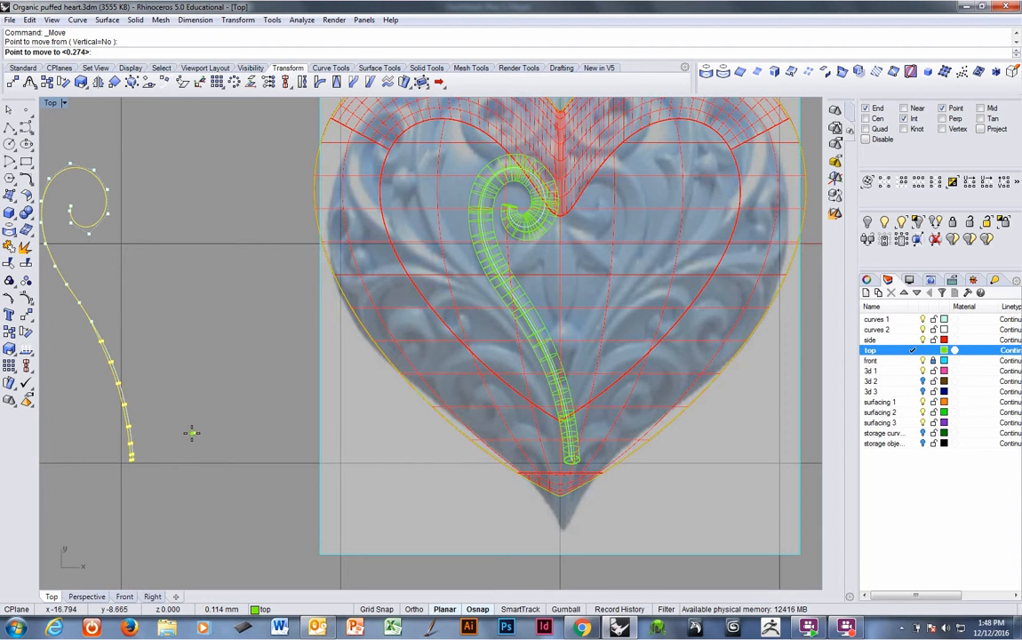
left_click(192, 438)
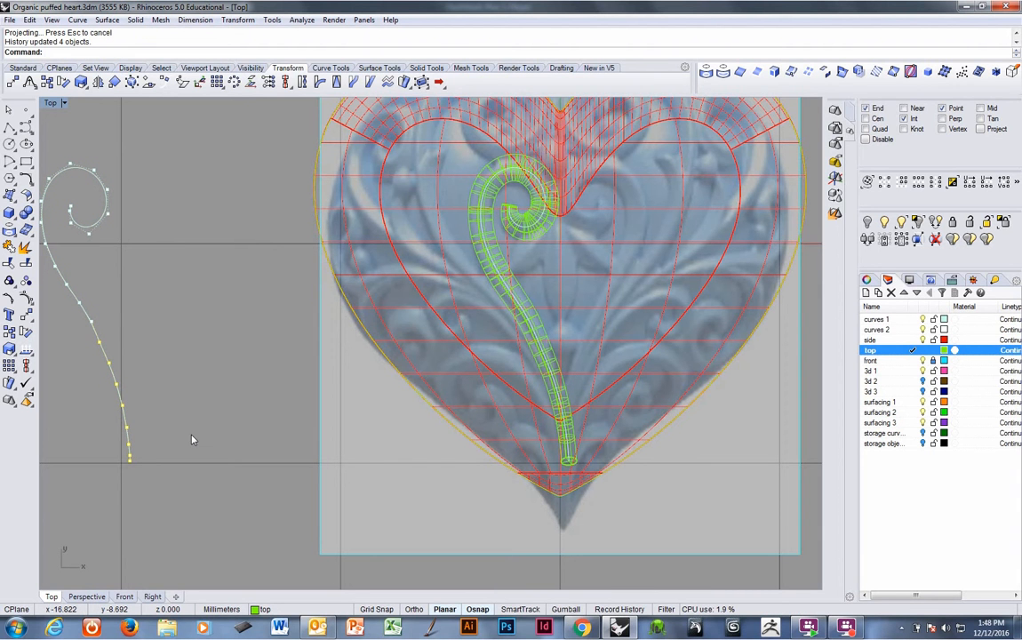
key("Return")
left_click(170, 327)
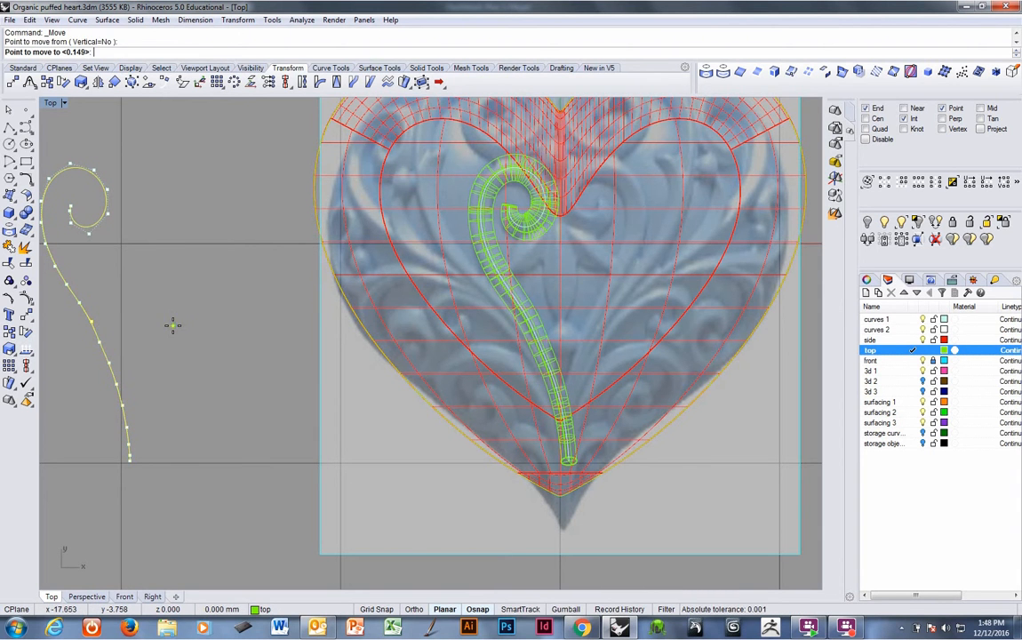
left_click(168, 326)
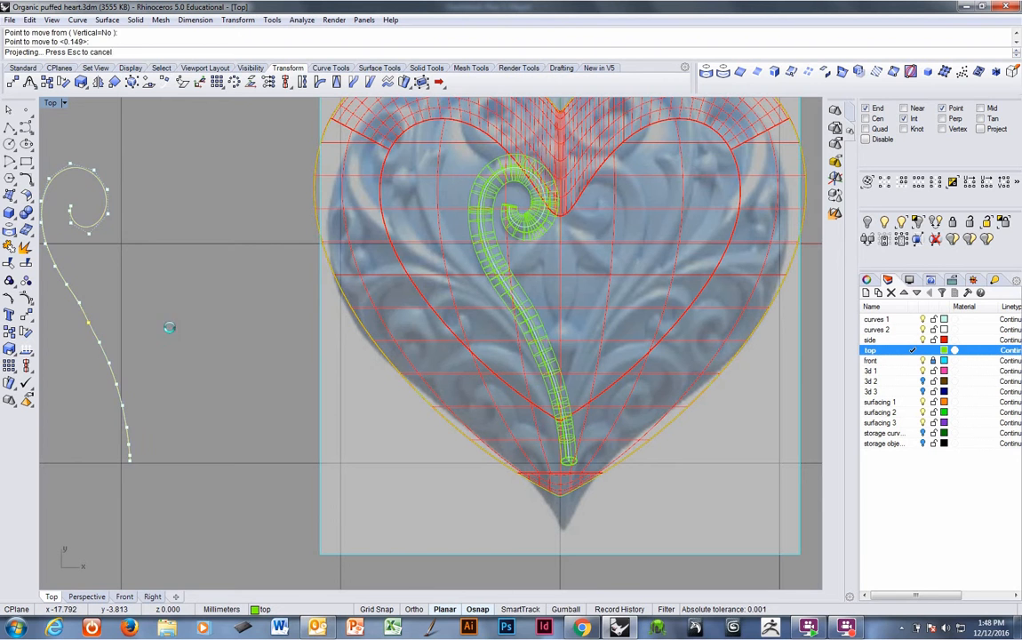
Nudge a control point on the flat scroll's middle section slightly.
left_click(80, 303)
key("Return")
left_click(105, 296)
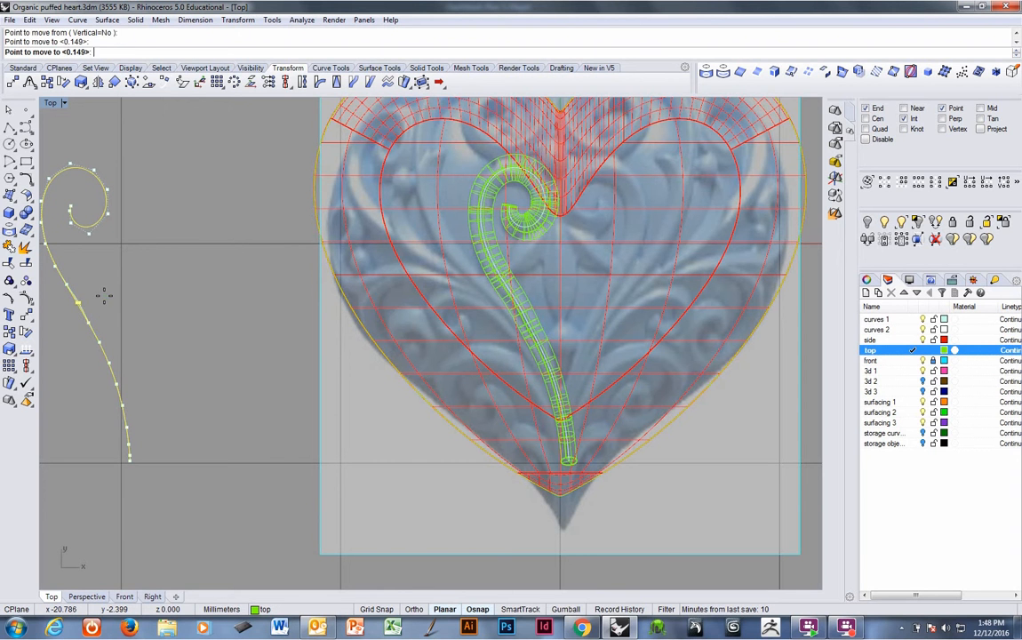
left_click(104, 294)
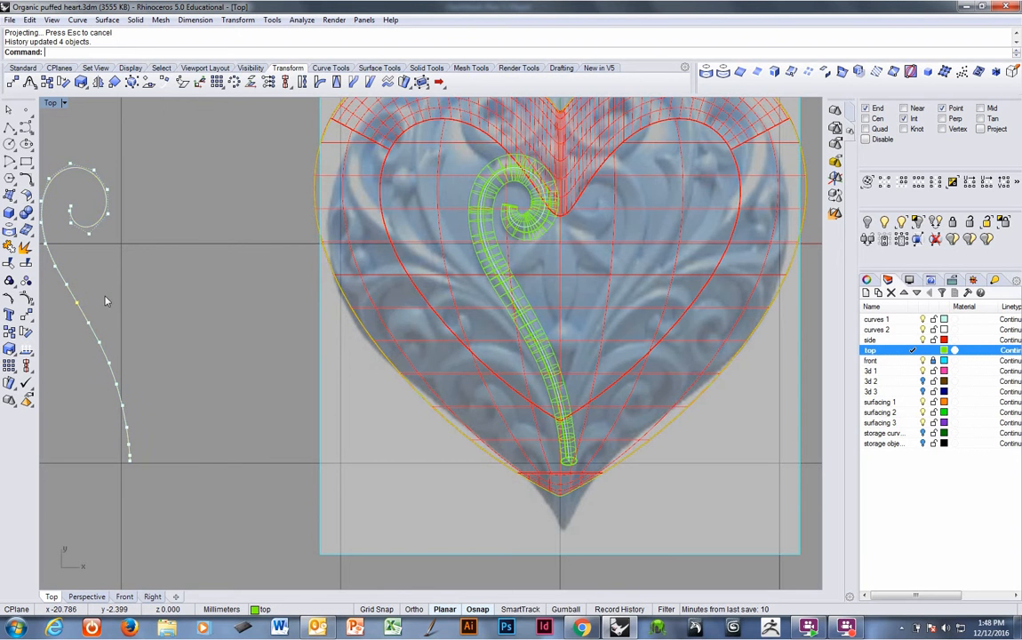
Check the flat scroll curve's curvature graph and close the graph.
left_click(301, 19)
mouse_move(382, 49)
left_click(442, 47)
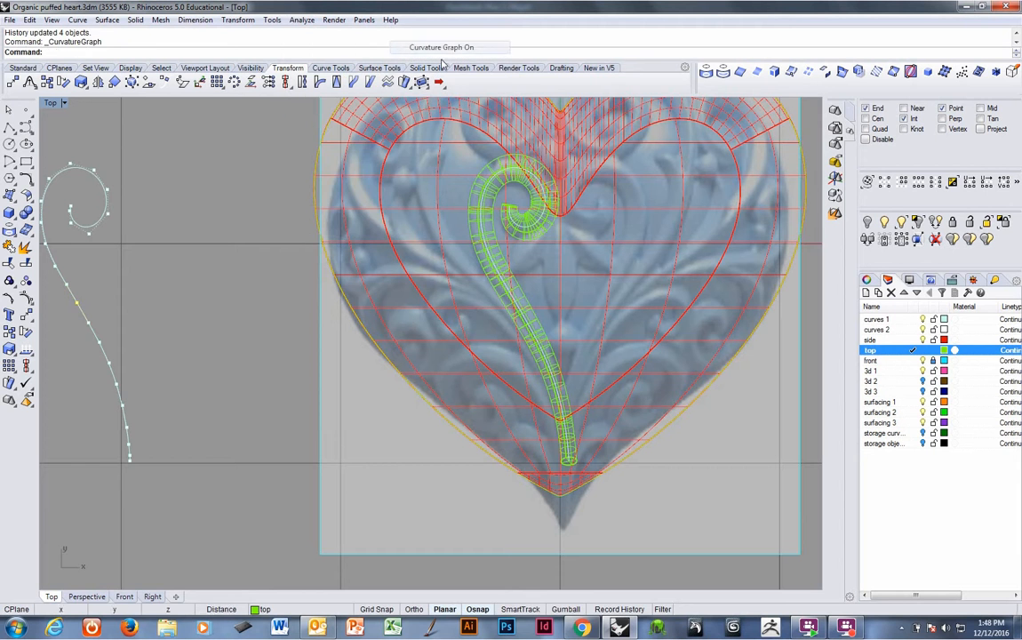
left_click(68, 264)
key("Return")
scroll(105, 286, "down", 2)
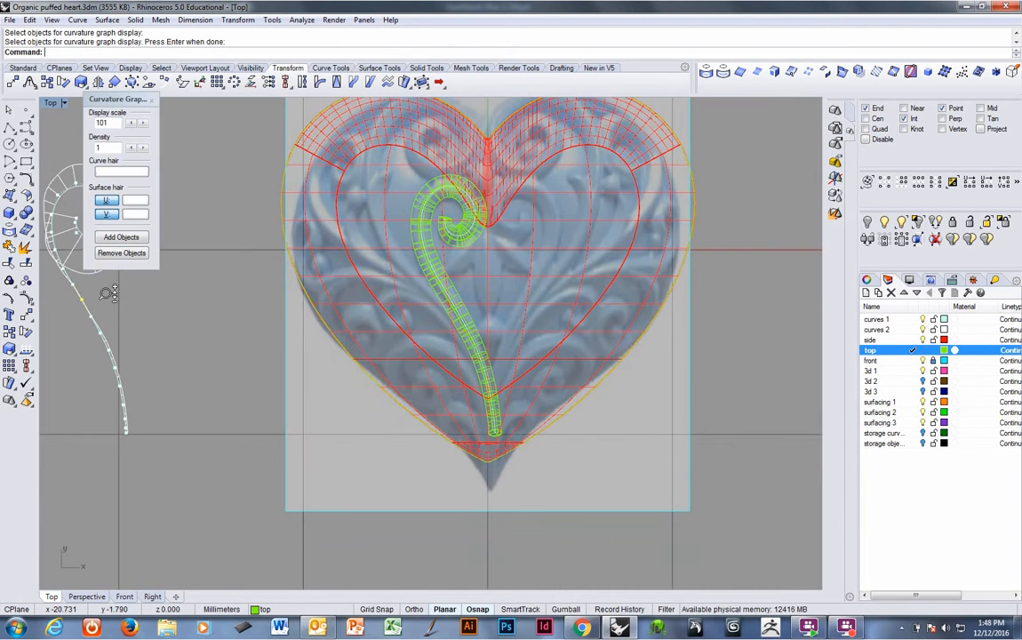
left_click(152, 99)
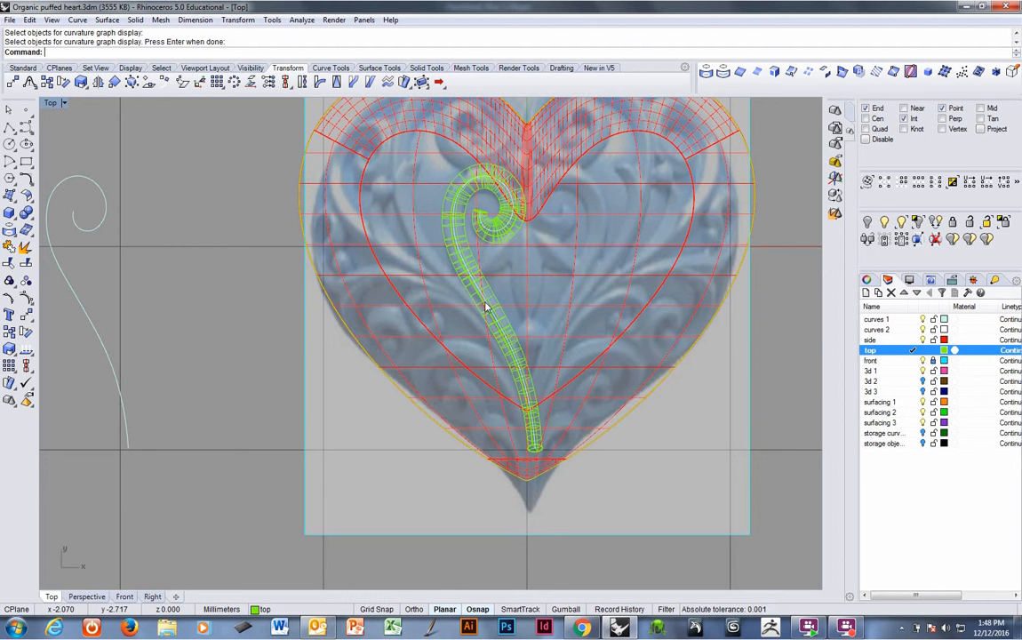
In the Perspective view, make 'curves 2' the current layer and intersect the pipe with the heart surface.
key("ctrl+Tab")
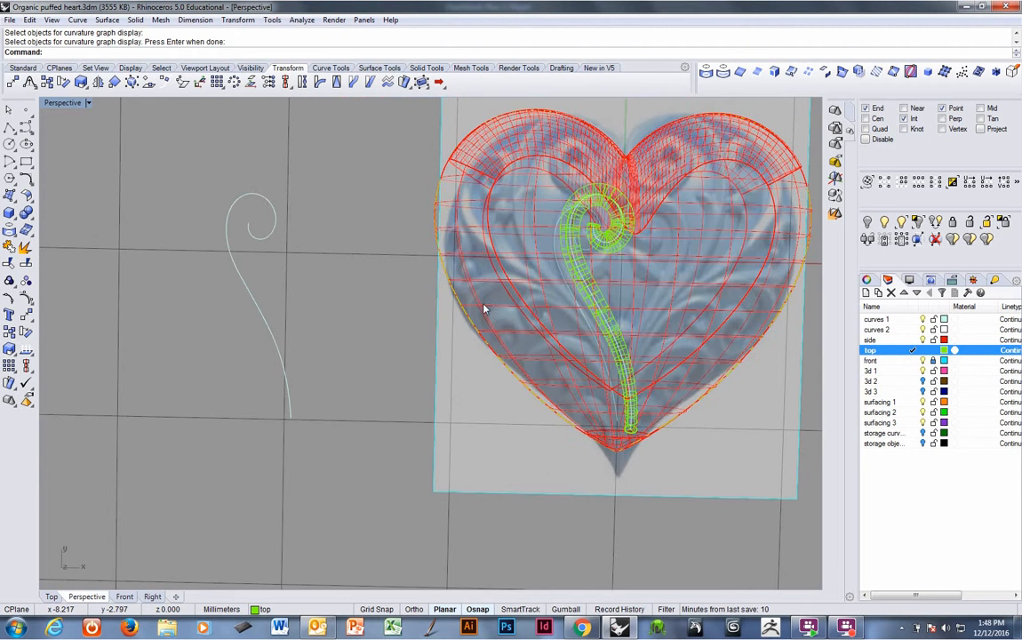
mouse_move(484, 308)
right_mouse_down()
mouse_move(623, 268)
mouse_move(462, 303)
mouse_move(473, 273)
mouse_move(386, 317)
mouse_move(410, 281)
mouse_move(486, 358)
mouse_move(499, 297)
right_mouse_up()
scroll(624, 262, "up", 2)
scroll(461, 300, "up", 4)
left_click(482, 321)
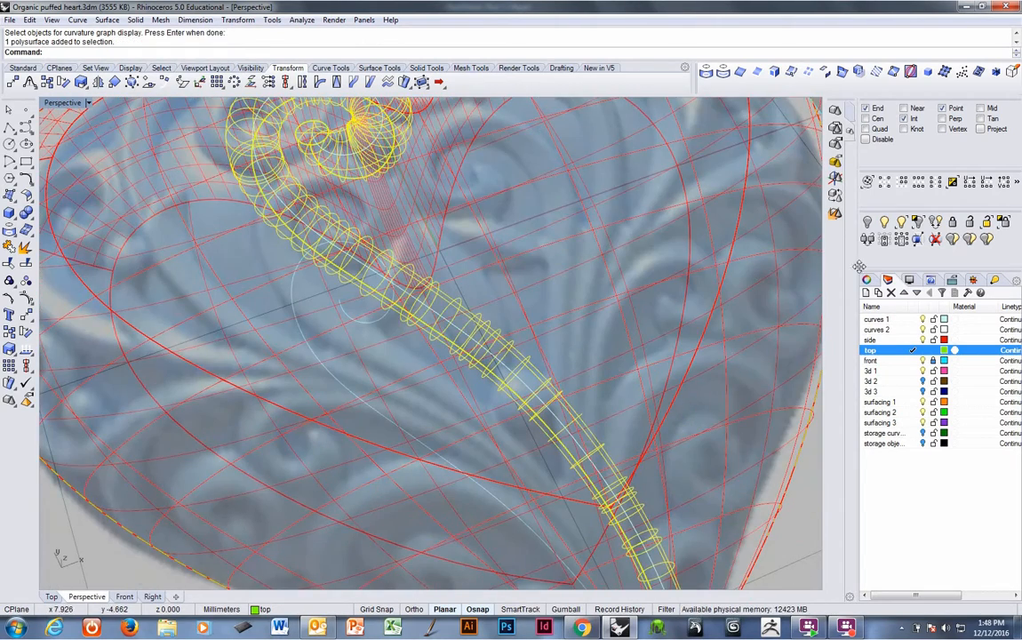
left_click(911, 331)
left_click(561, 325)
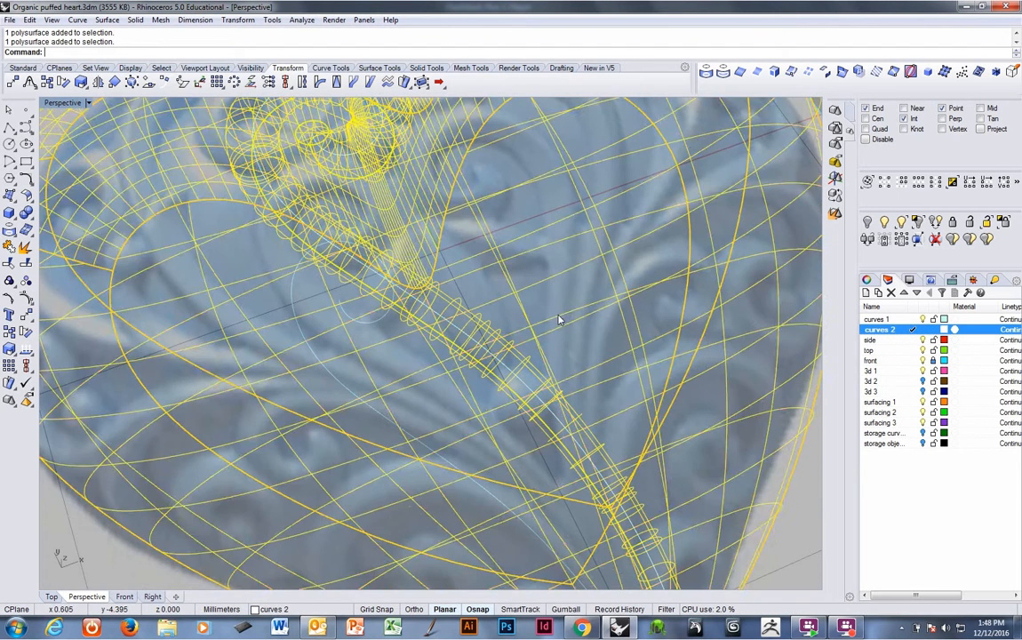
scroll(563, 319, "down", 5)
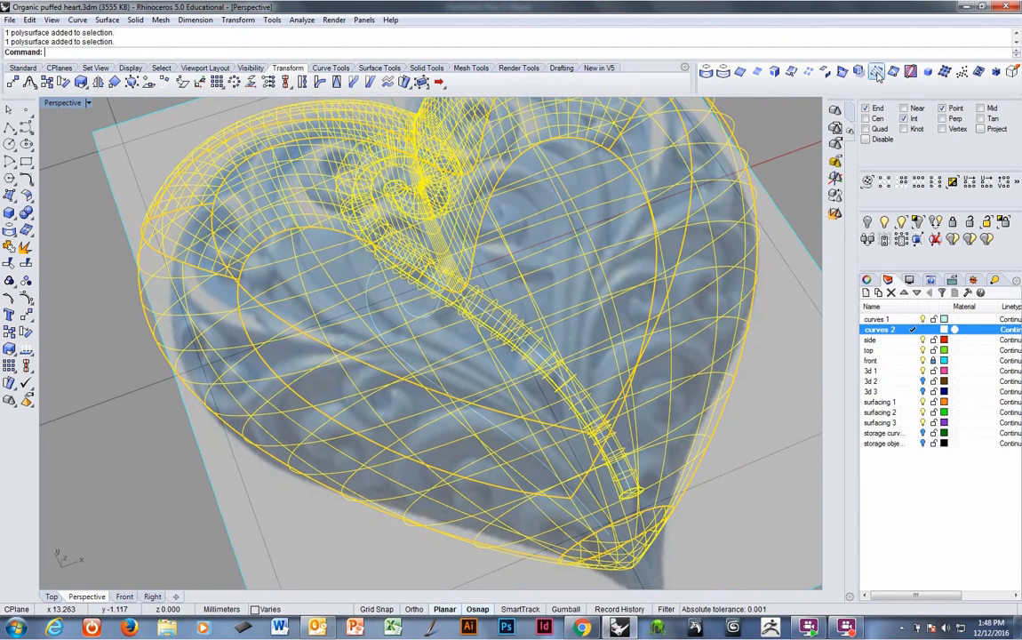
left_click(843, 72)
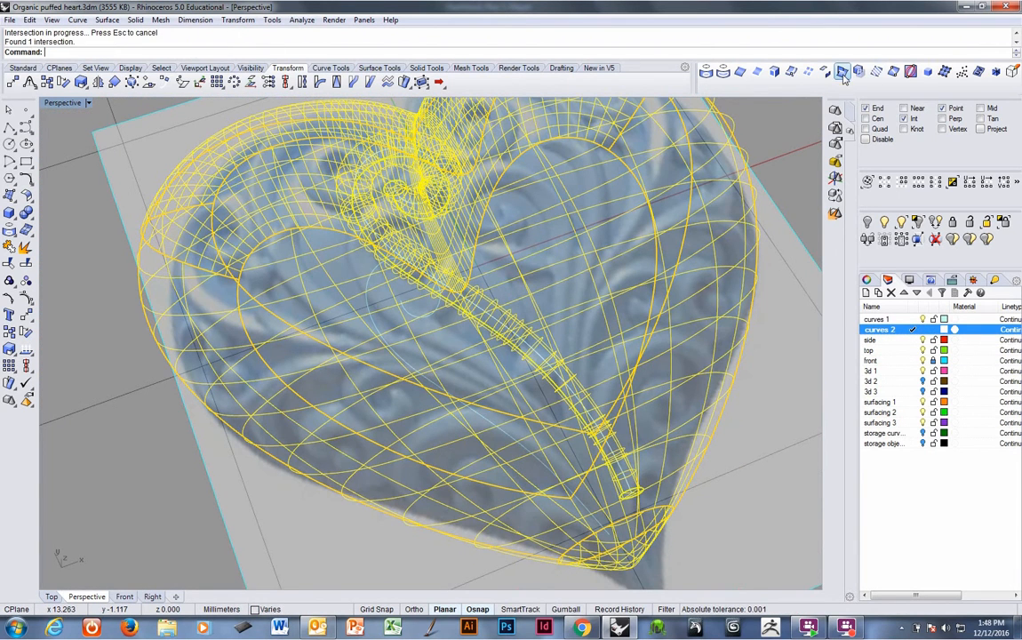
Move the intersection outline curve off the heart to the side with grid snap on.
scroll(575, 226, "down", 5)
scroll(557, 264, "down", 5)
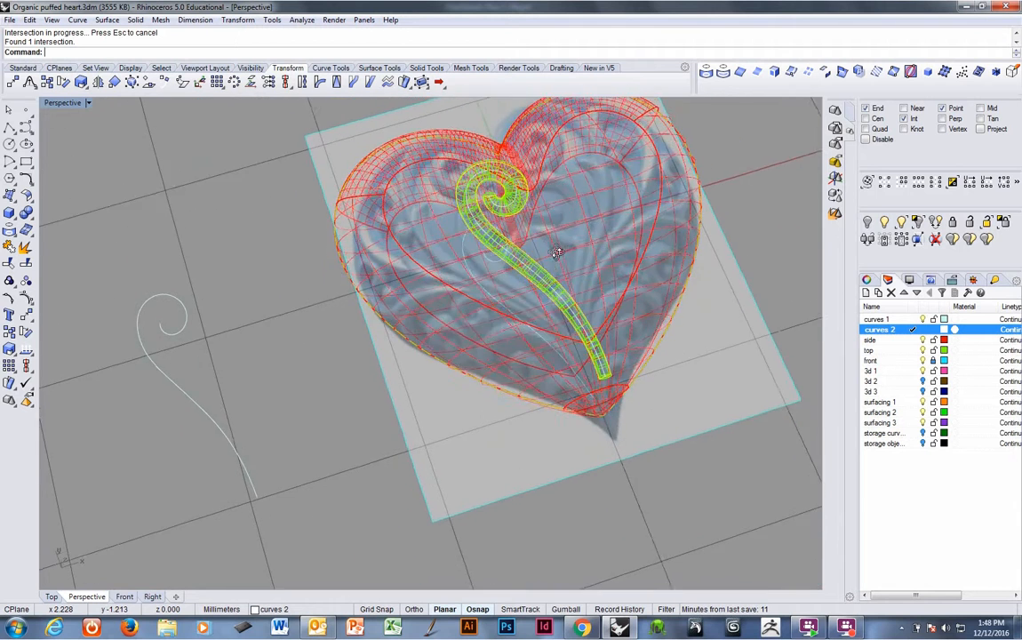
right_click_drag(560, 300, 564, 291, "shift")
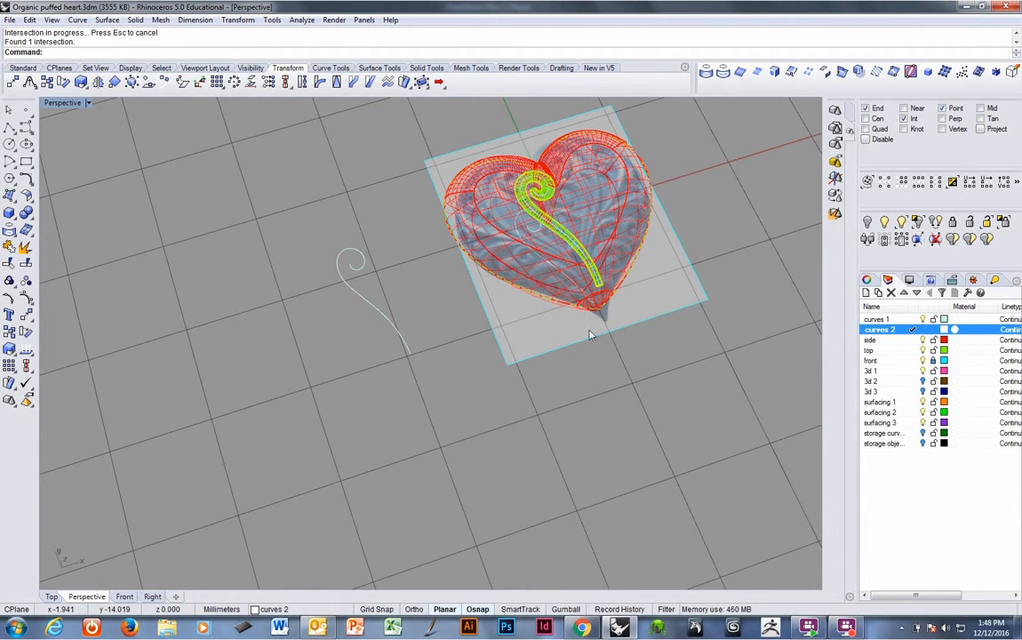
type("m")
key("Return")
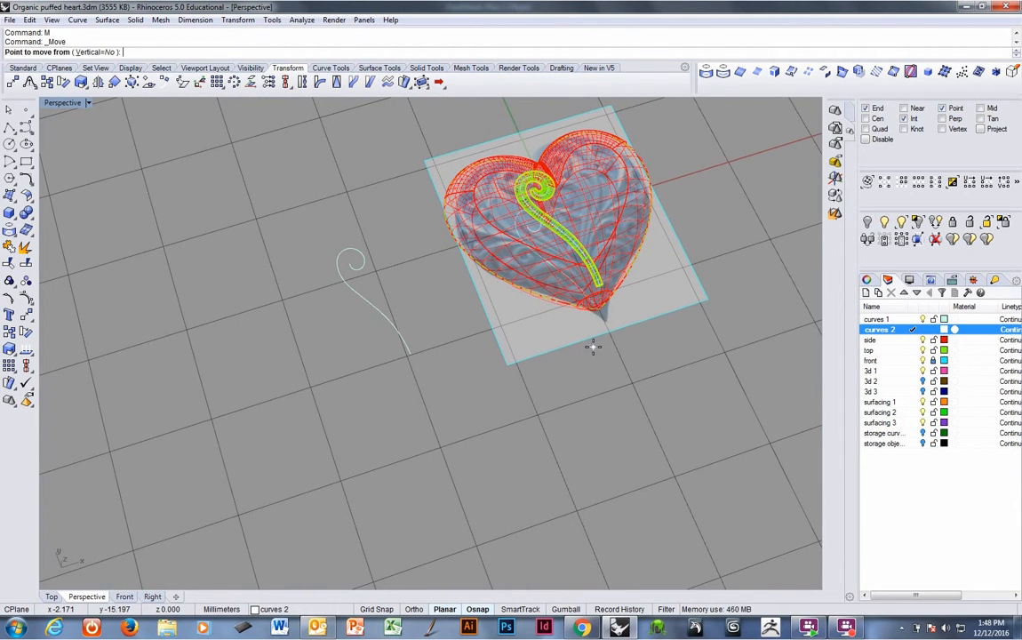
key("F9")
left_click(627, 380)
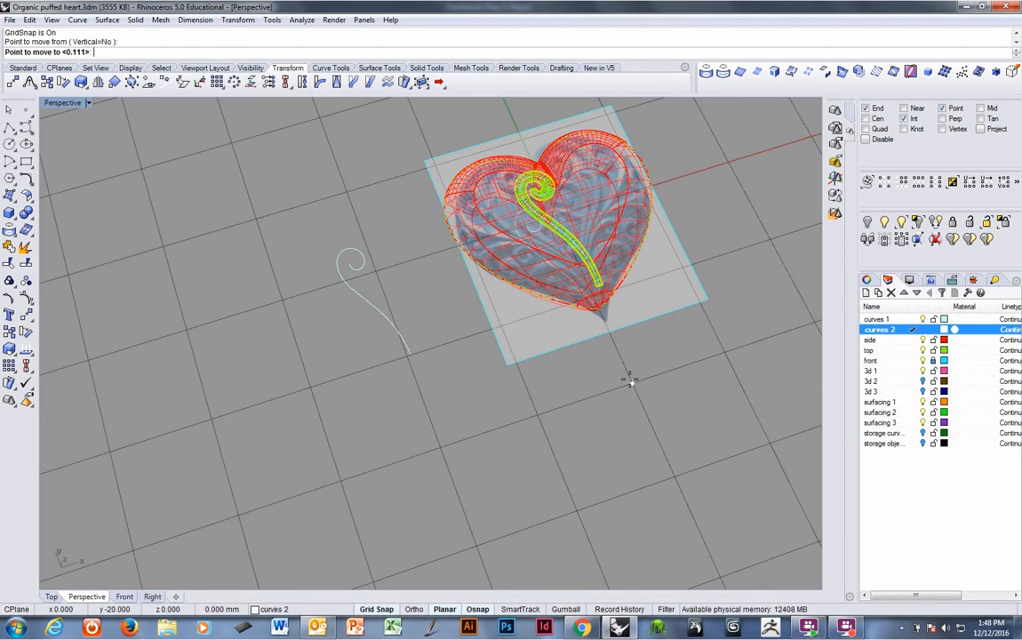
left_click(438, 451)
Flatten the moved outline curve onto the construction plane, deleting the original, and hide the 'top' layer.
right_click_drag(438, 452, 422, 360)
type("0")
key("Return")
type("y")
key("Return")
right_click_drag(422, 360, 353, 412, "shift")
left_click(923, 351)
left_click(923, 351)
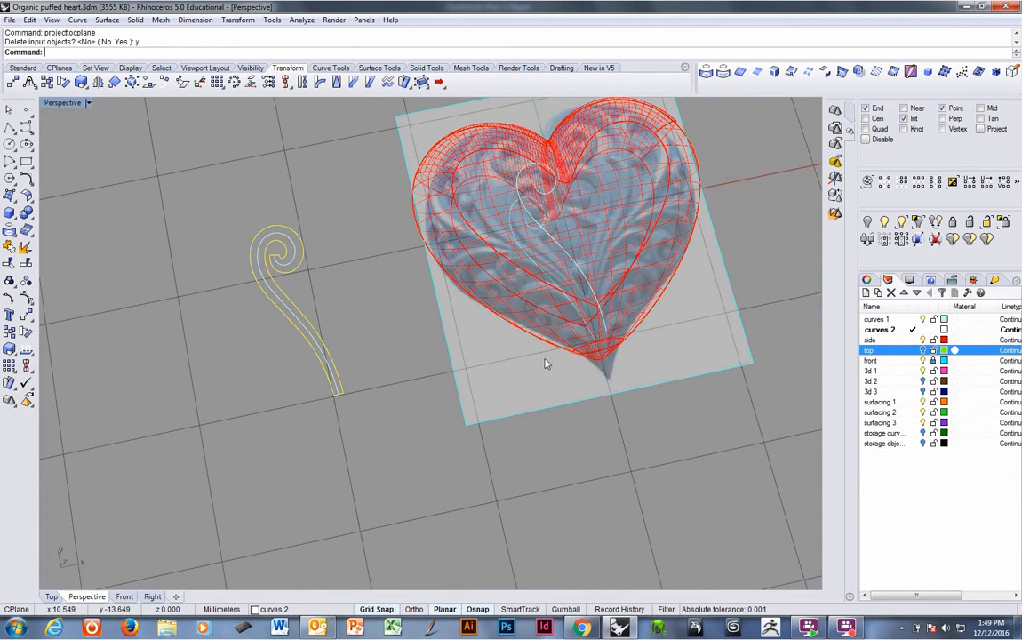
Explode the flattened outline curve into its segments.
right_click_drag(282, 290, 324, 320)
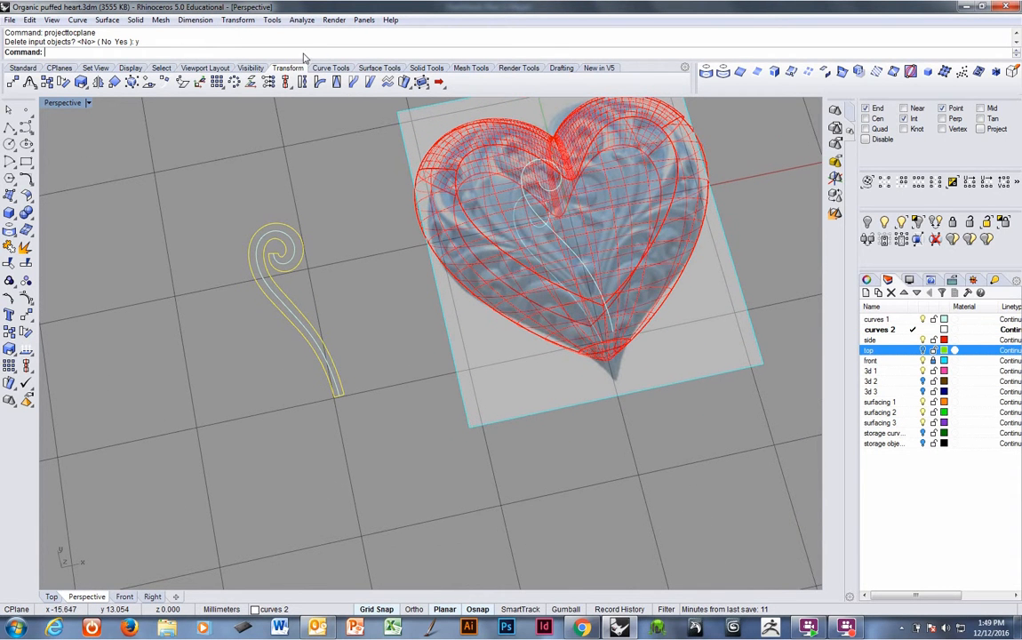
left_click(26, 248)
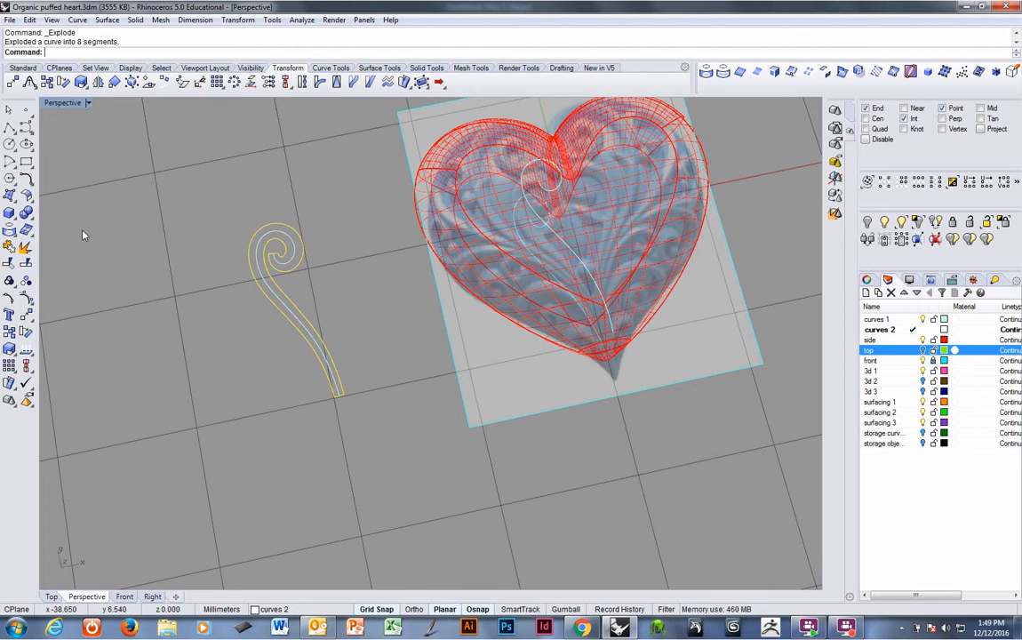
Leave out the two end-cap segments and join the remaining segments into two open side curves.
left_click(343, 402, "ctrl")
scroll(365, 368, "up", 5)
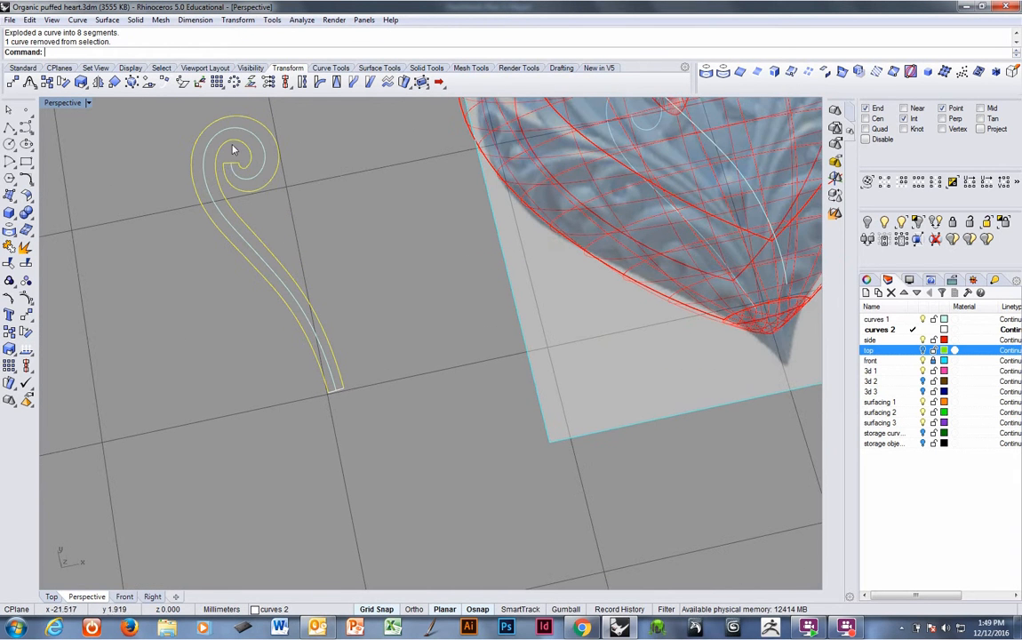
left_click(235, 166, "ctrl")
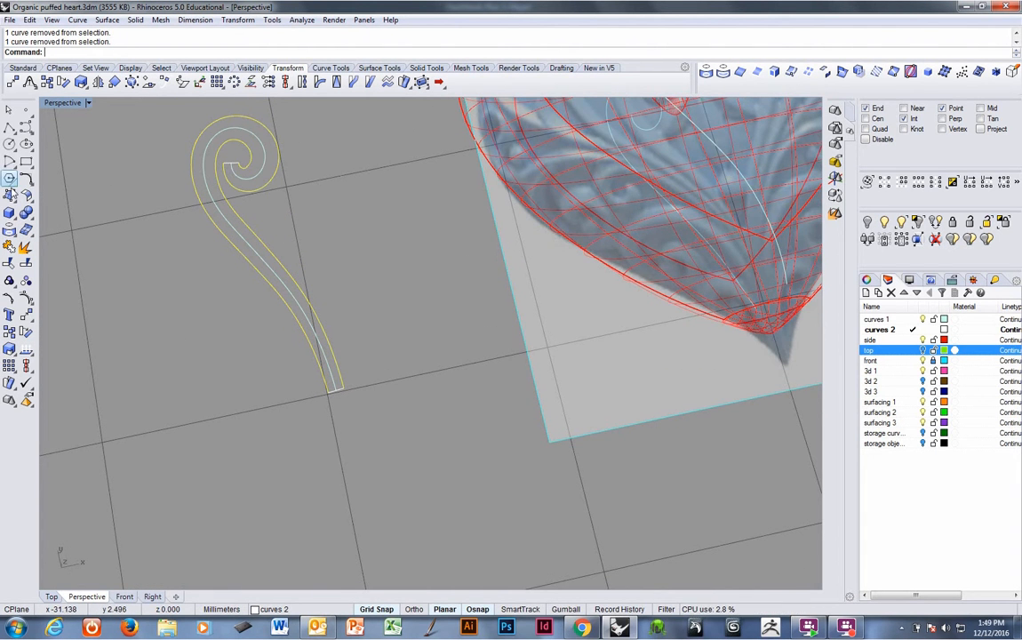
left_click(8, 248)
scroll(213, 251, "down", 3)
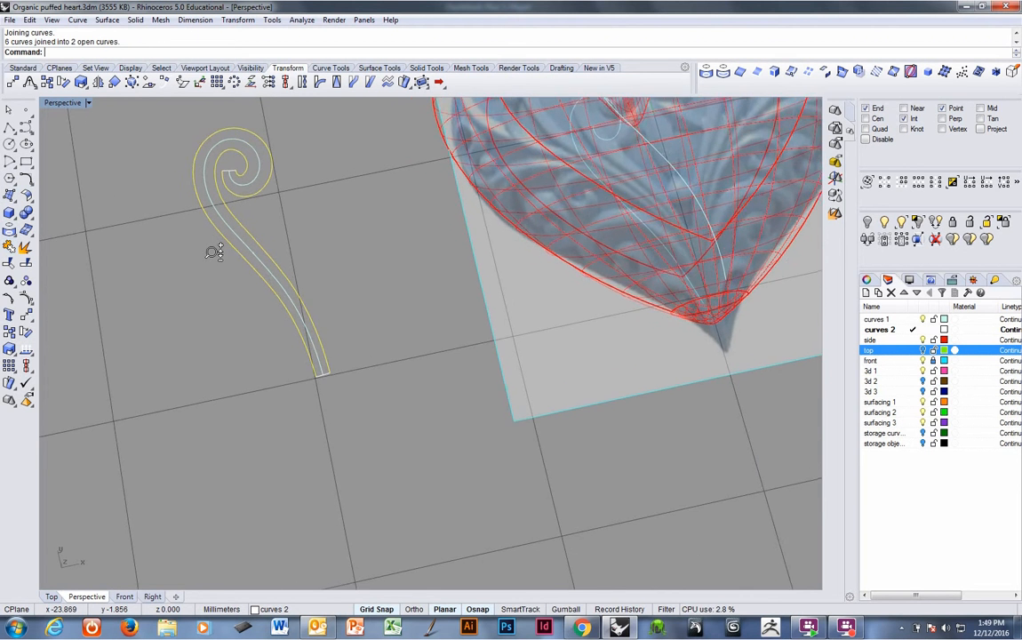
Rebuild the two side curves with 24 points and degree 4.
type("rebuild")
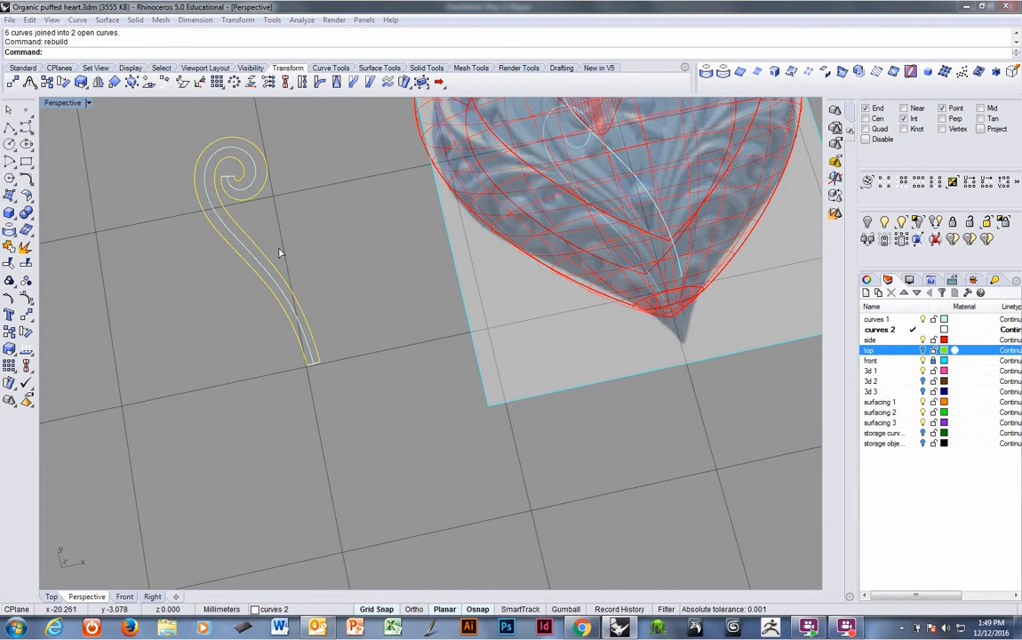
key("Return")
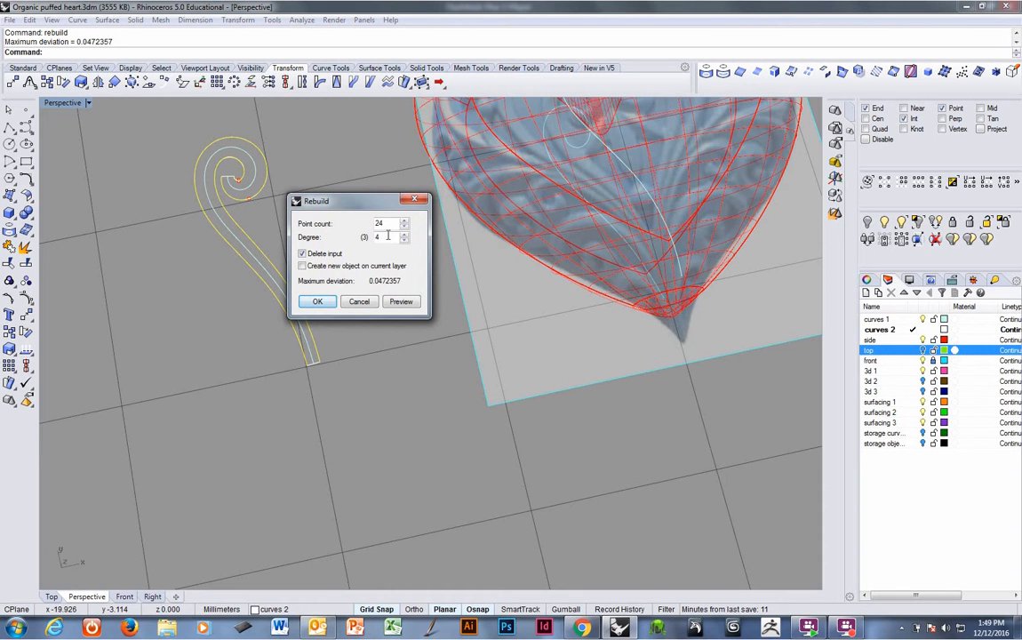
left_click(318, 302)
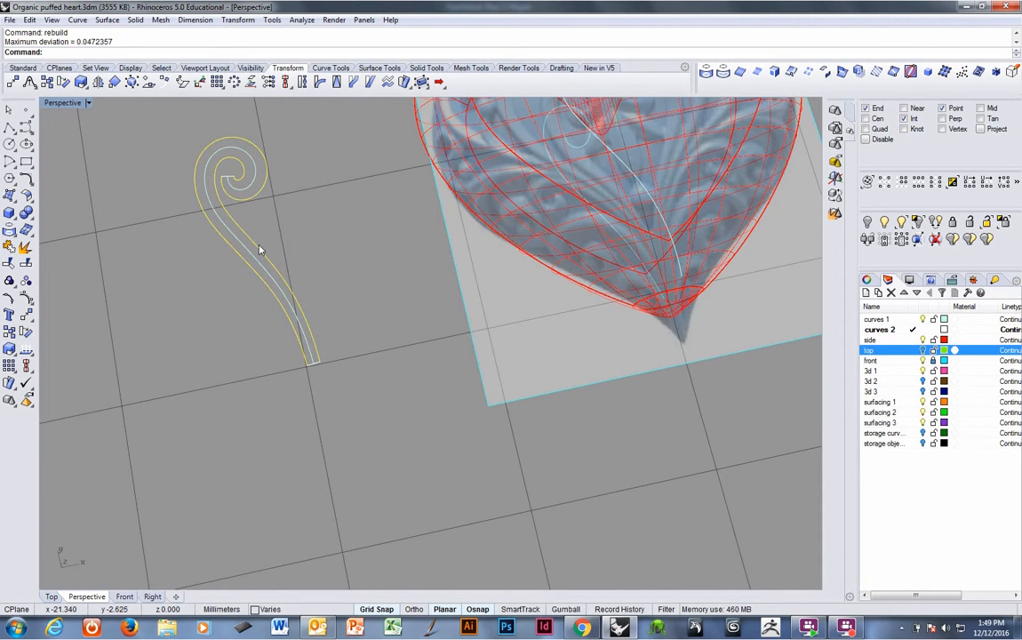
Turn on Record History and copy the rebuilt curves 20 mm over onto the heart.
scroll(313, 269, "down", 1)
left_click(606, 610)
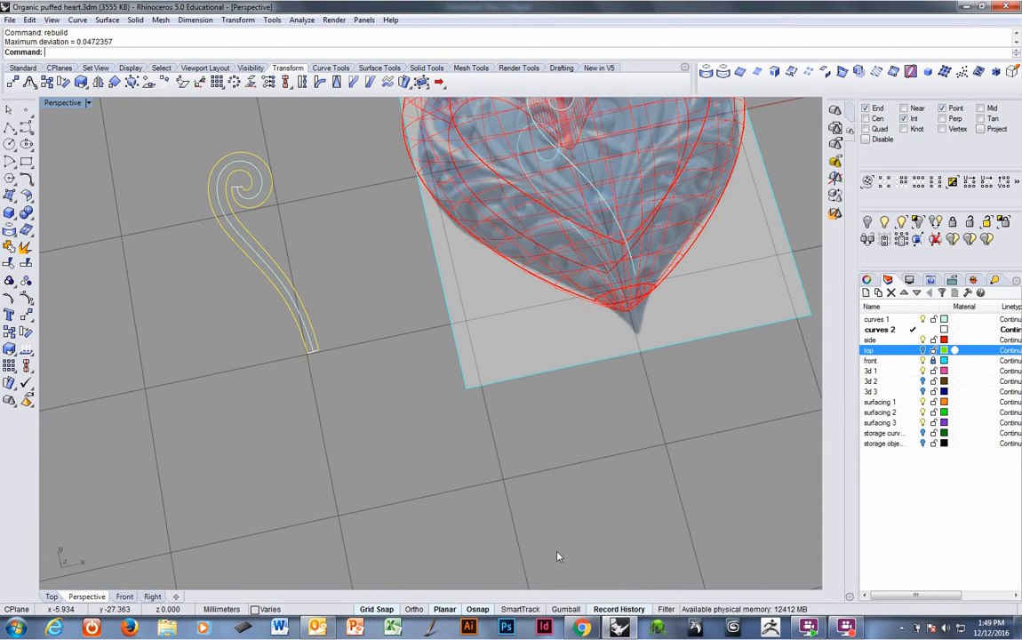
left_click(32, 82)
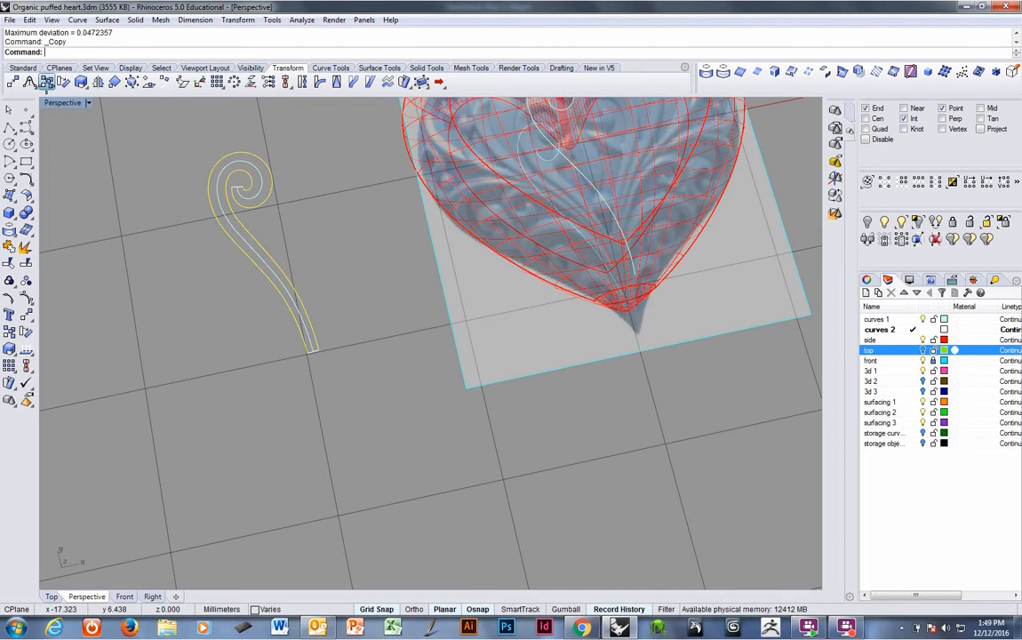
left_click(334, 492)
left_click(649, 484)
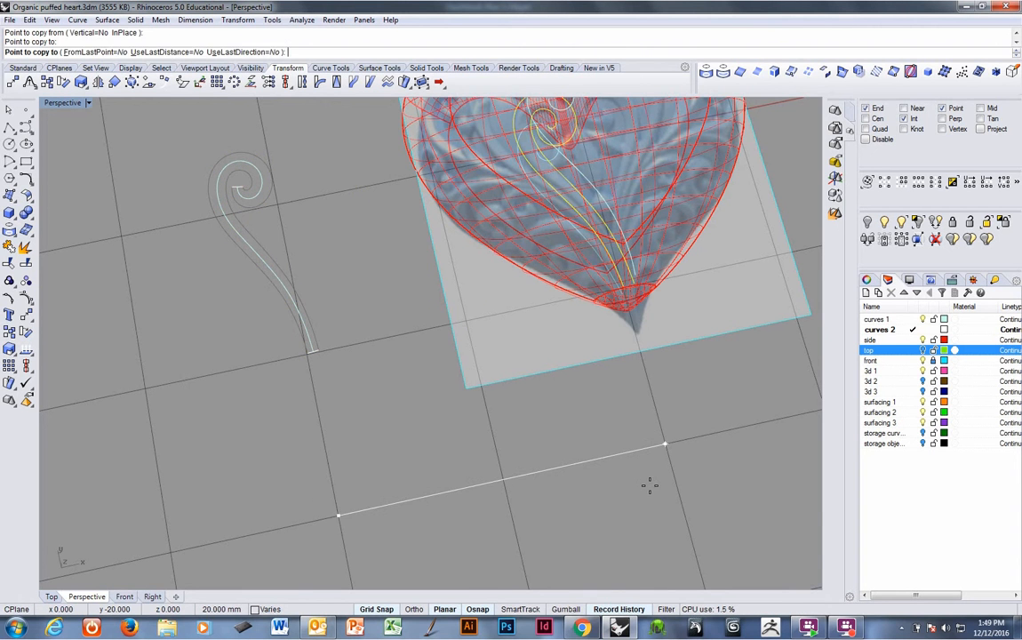
right_click(633, 495)
Project the copied curves onto the heart surface with history recorded, then delete the flat copies.
right_click_drag(613, 376, 540, 468, "shift")
scroll(590, 325, "up", 3)
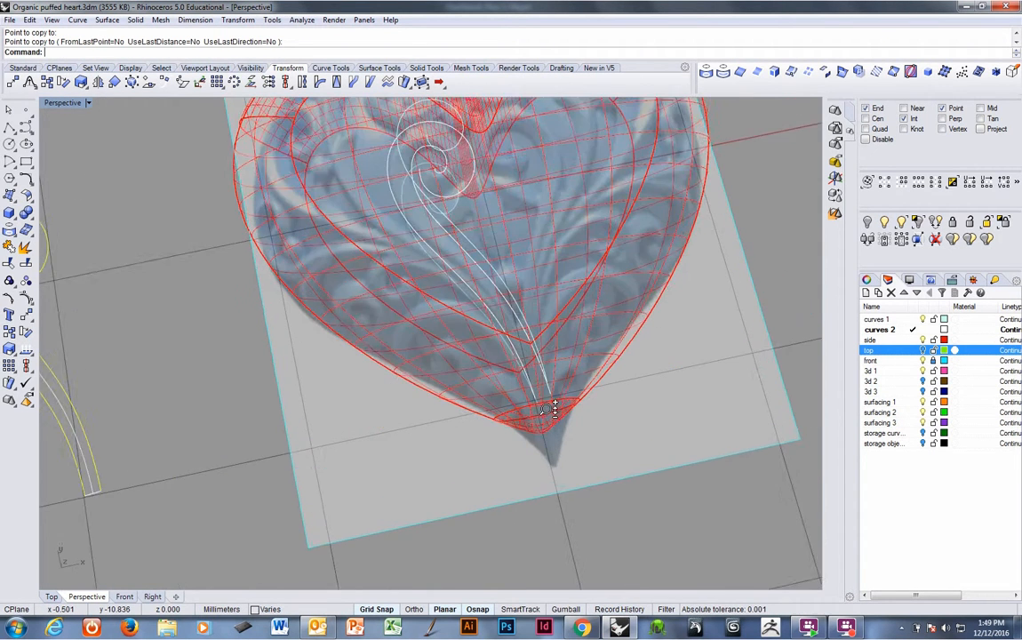
right_click_drag(554, 408, 505, 326)
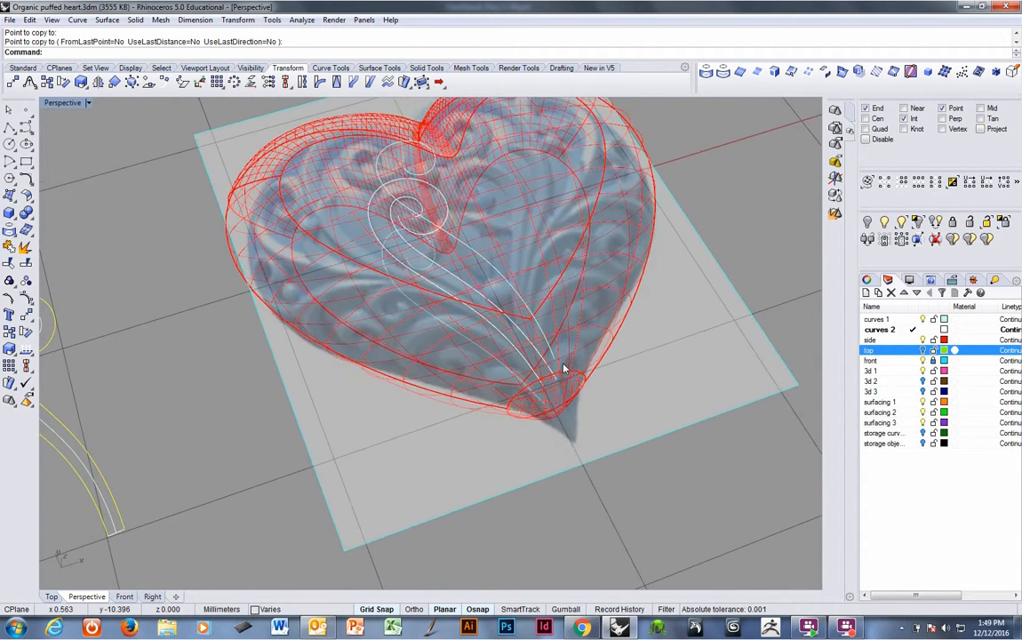
left_click(482, 318)
right_click(482, 317)
left_click(475, 291, "shift")
right_click(475, 292)
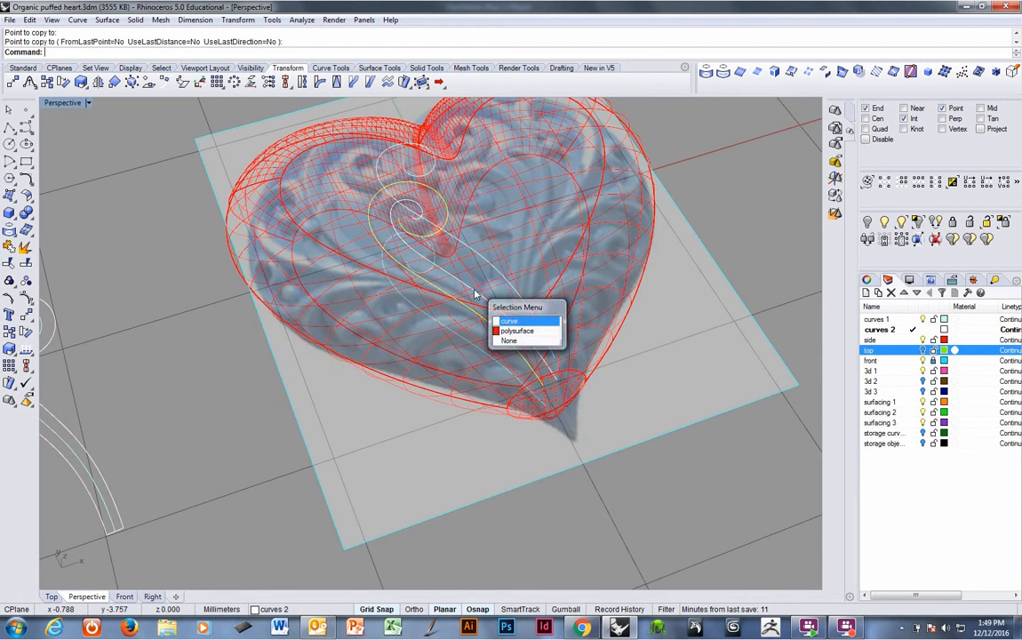
scroll(483, 299, "down", 2)
right_click_drag(537, 388, 557, 348)
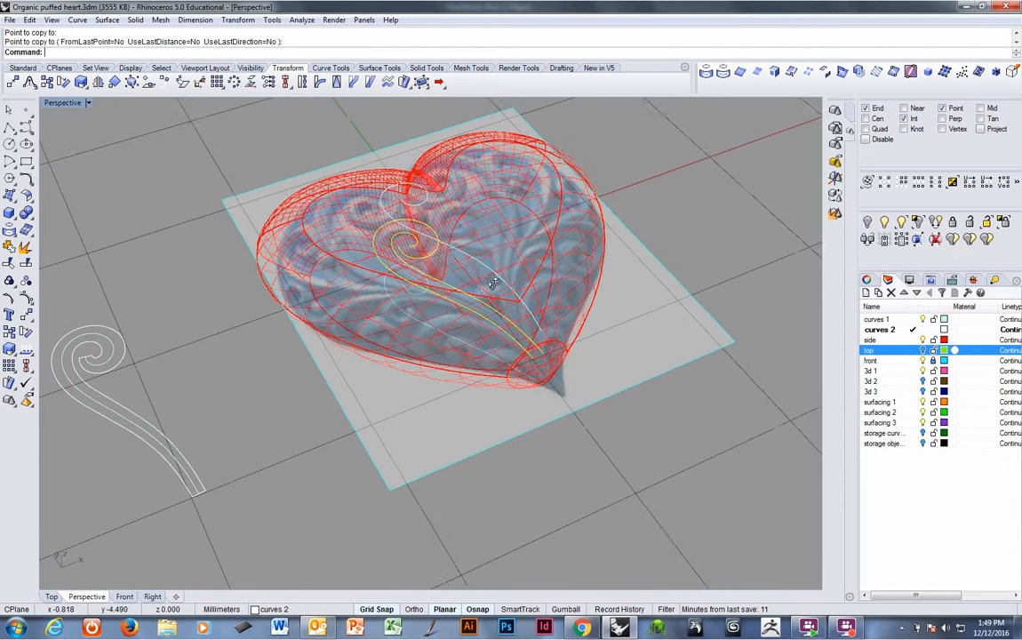
left_click(631, 612)
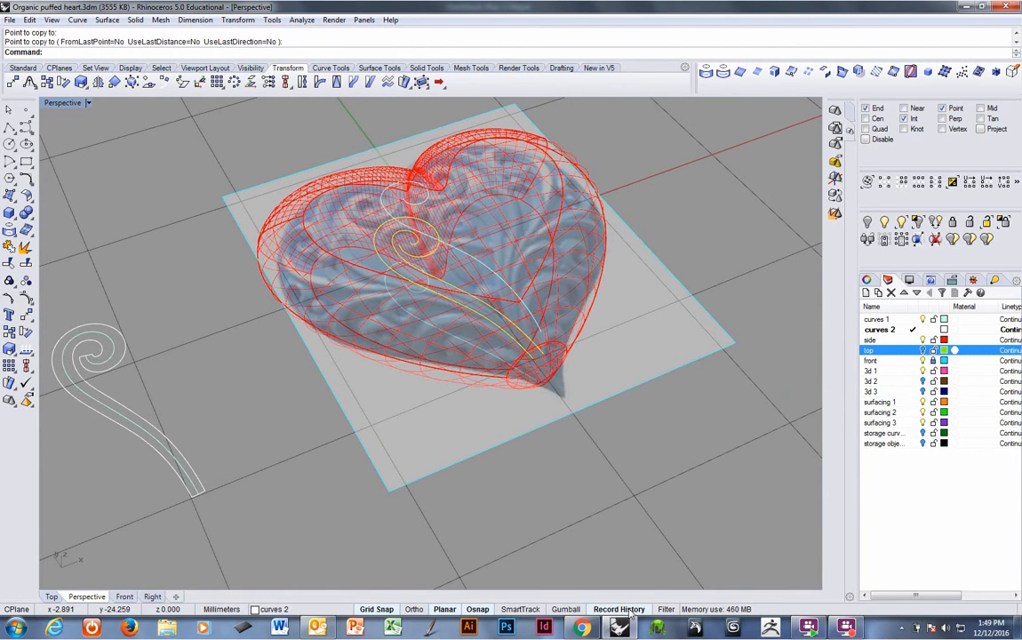
left_click(706, 72)
left_click(540, 210)
key("Return")
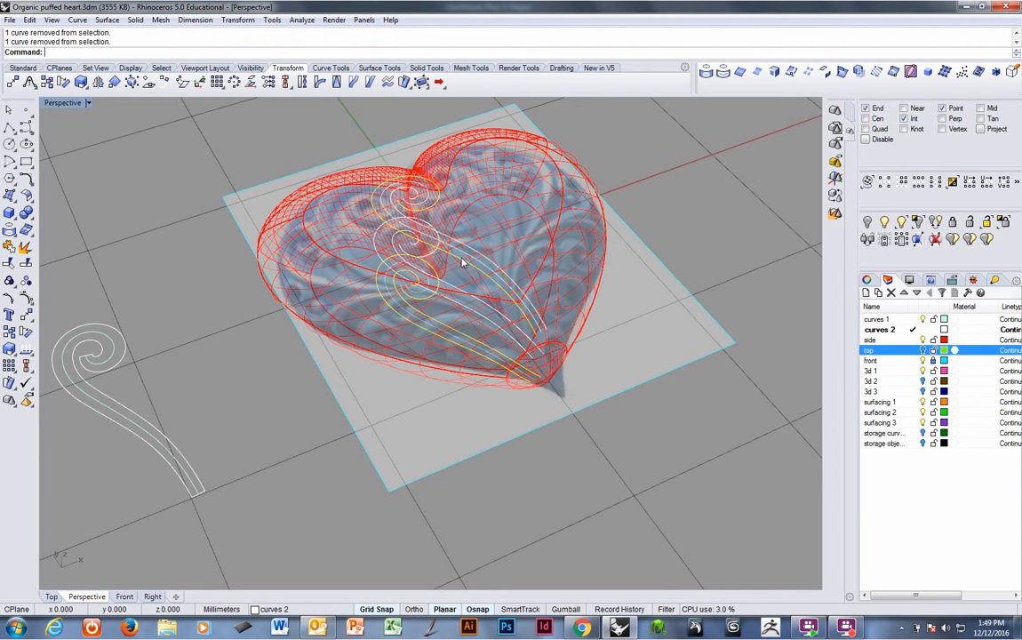
key("Delete")
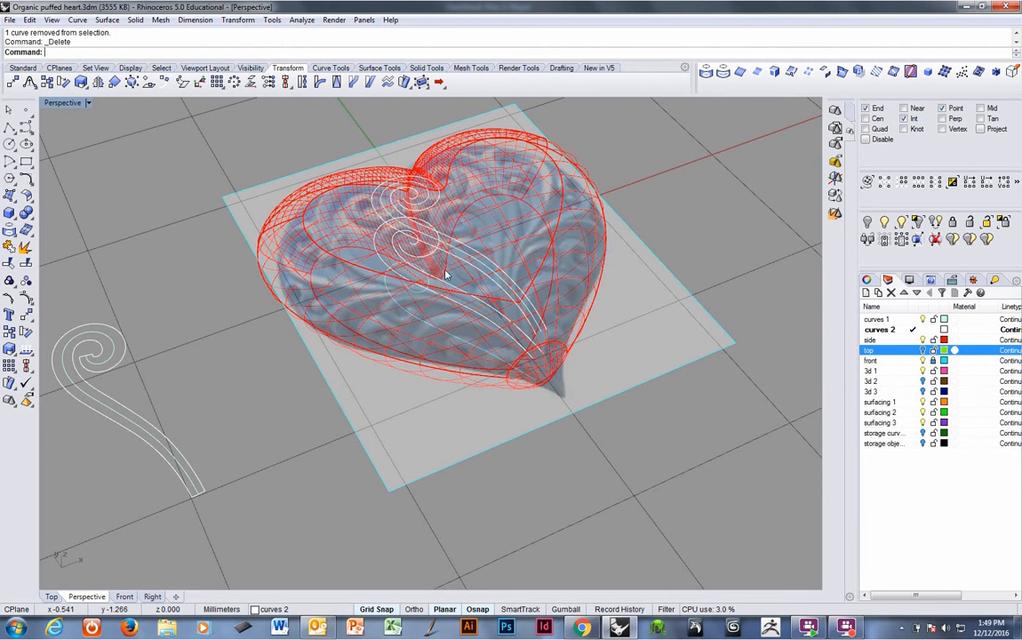
In the Top view, select one flat side curve and show its control points.
right_click_drag(450, 273, 376, 423)
right_click_drag(495, 356, 491, 374)
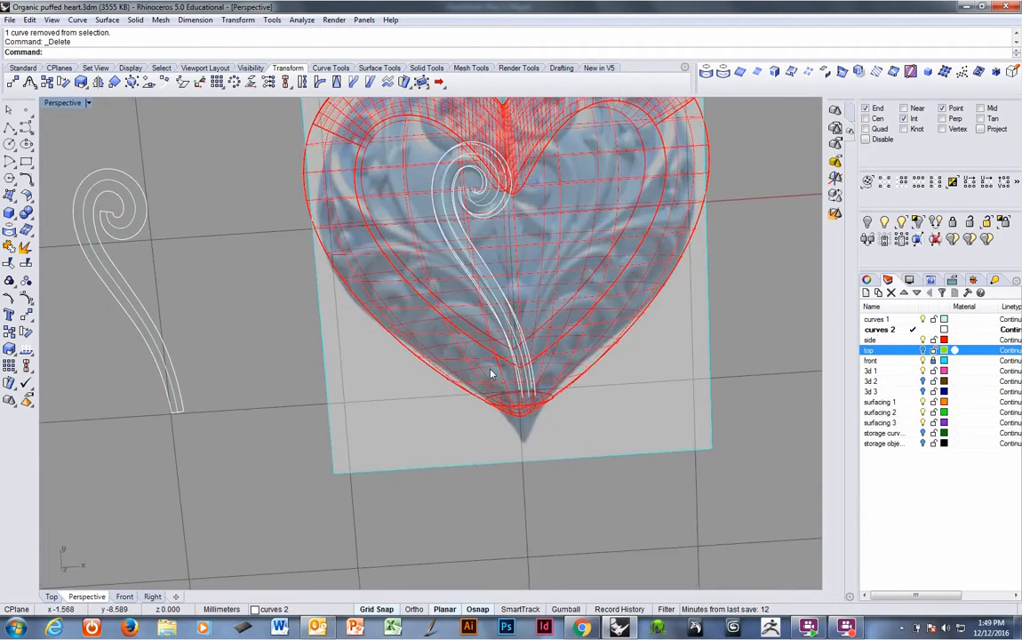
key("ctrl+F3")
key("ctrl+F1")
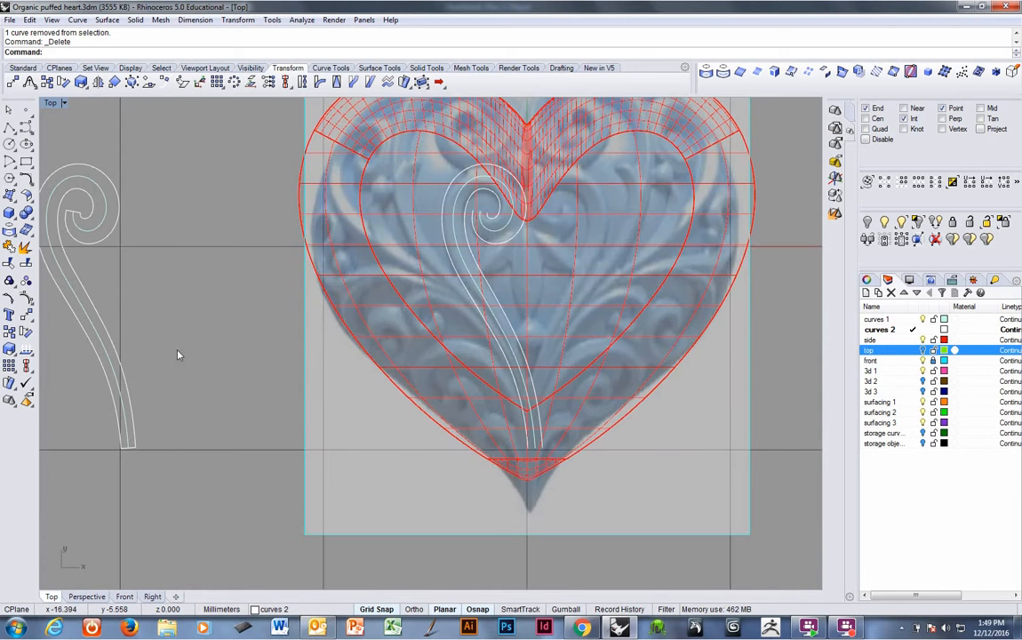
scroll(177, 354, "down", 3)
right_click_drag(137, 303, 252, 339)
scroll(303, 321, "up", 4)
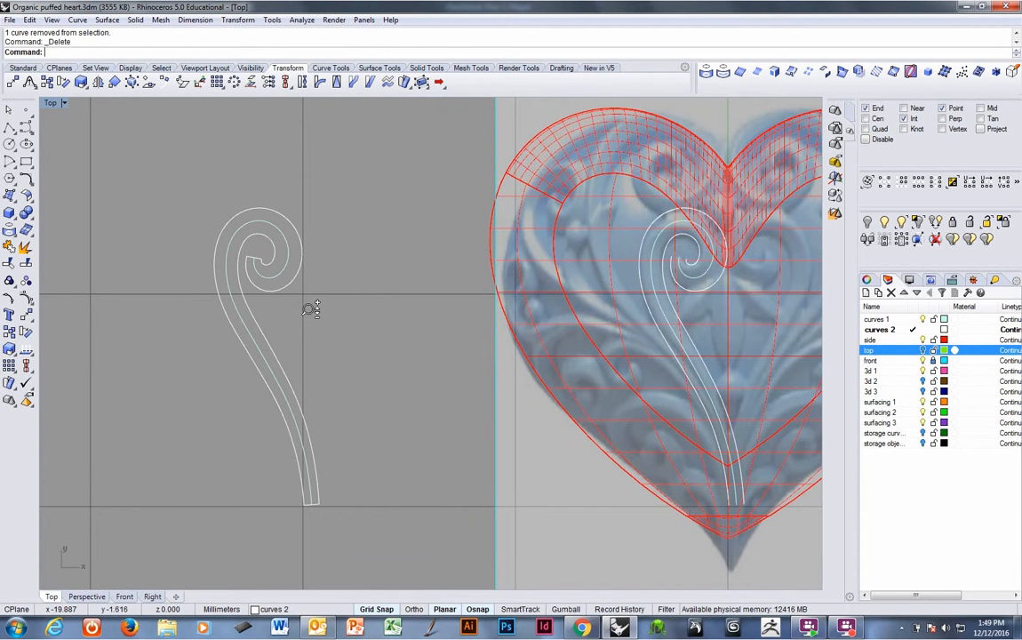
left_click(255, 331)
scroll(293, 328, "up", 1)
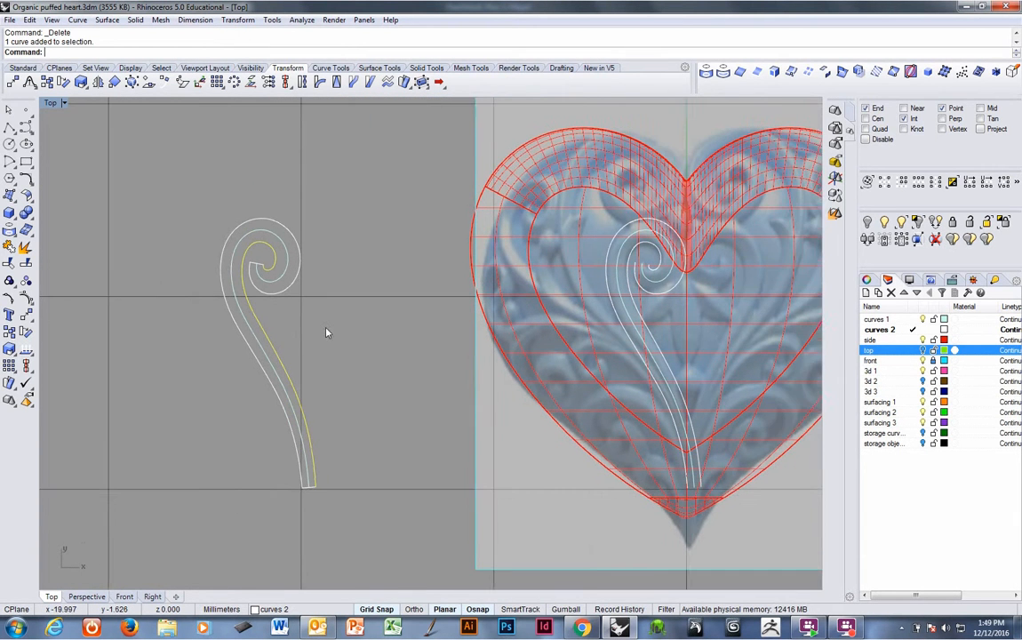
scroll(231, 330, "down", 3)
scroll(246, 324, "up", 1)
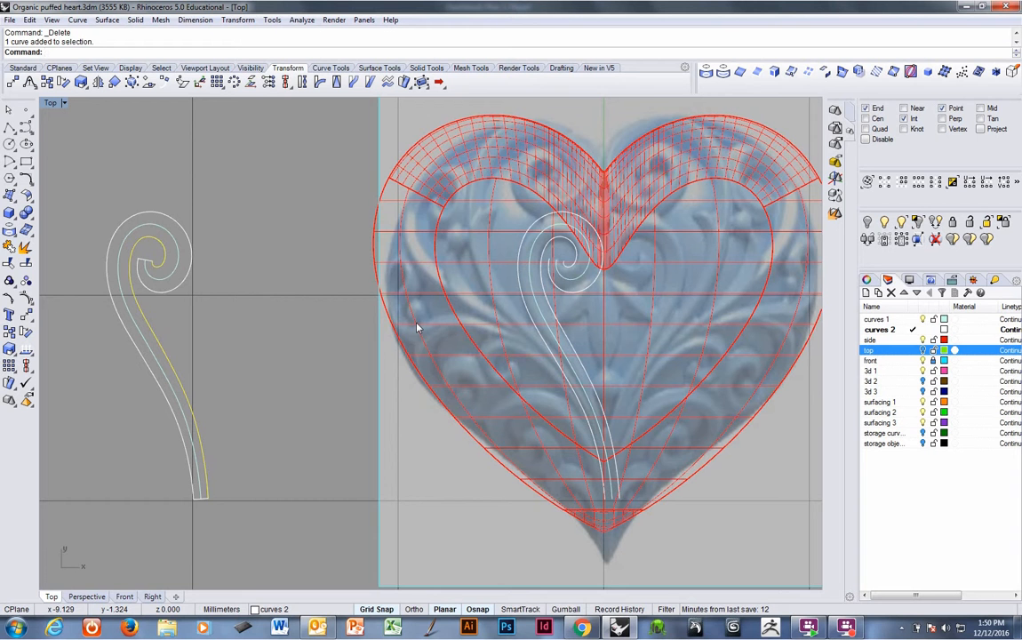
key("F10")
scroll(233, 256, "up", 3)
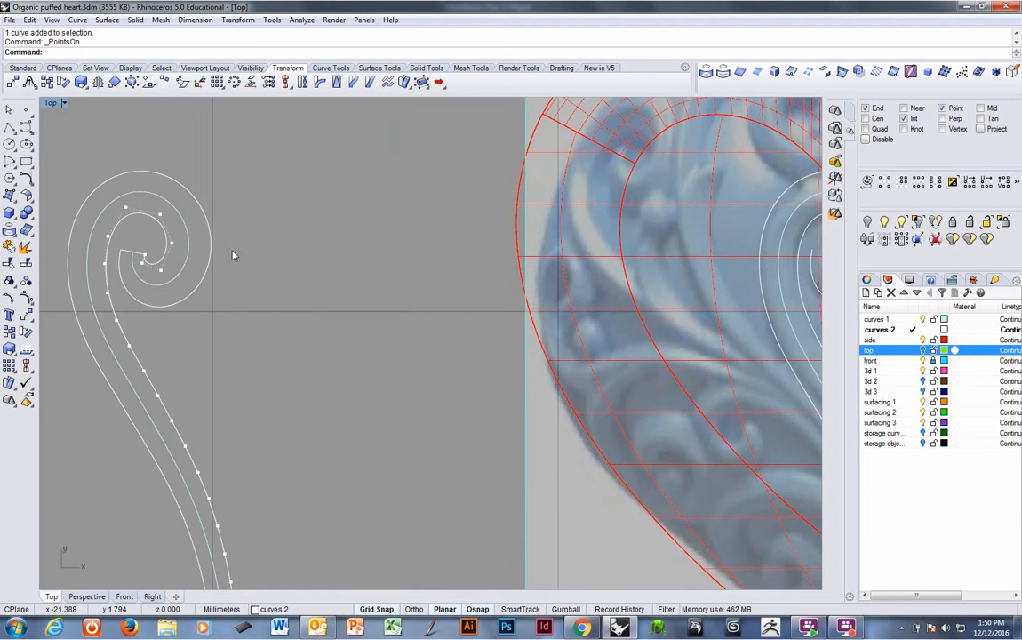
Turn off grid snap and nudge the spiral's inner-end control point very slightly.
right_click_drag(287, 289, 207, 299)
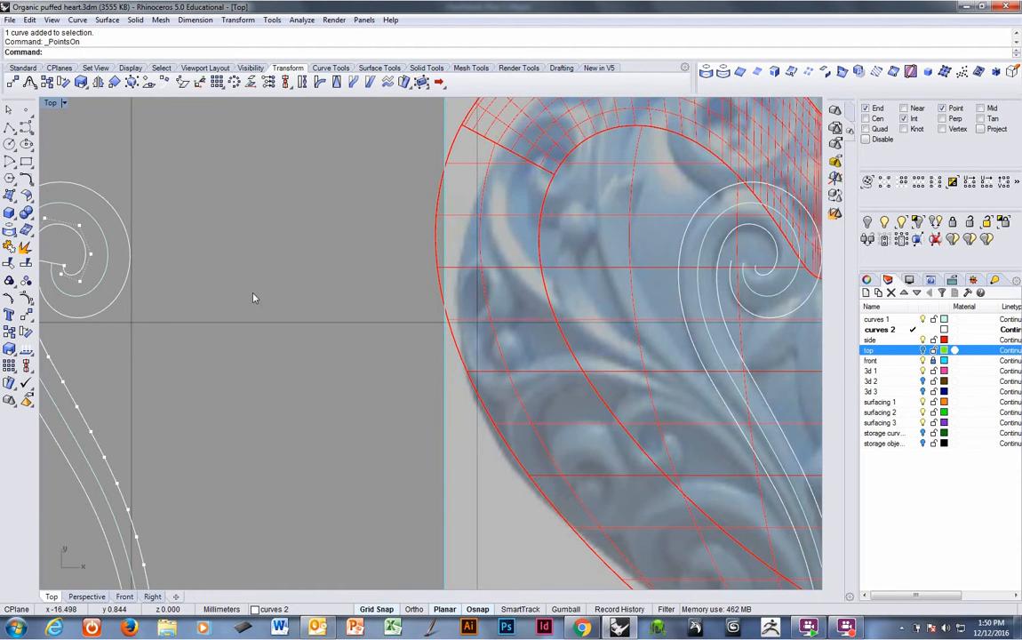
left_click(66, 268)
type("M")
key("Return")
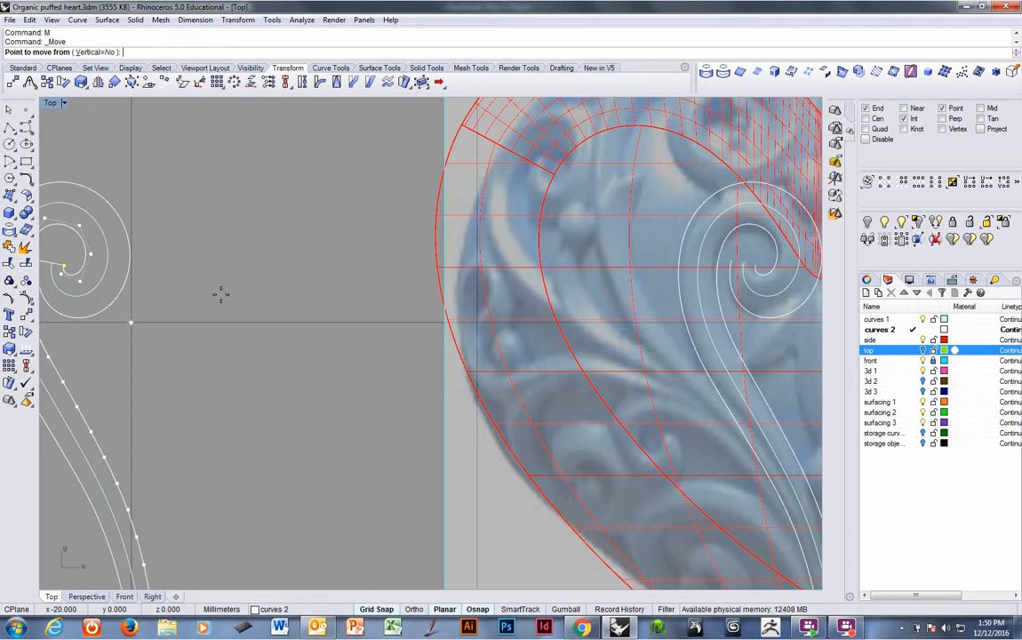
key("F9")
left_click(202, 310)
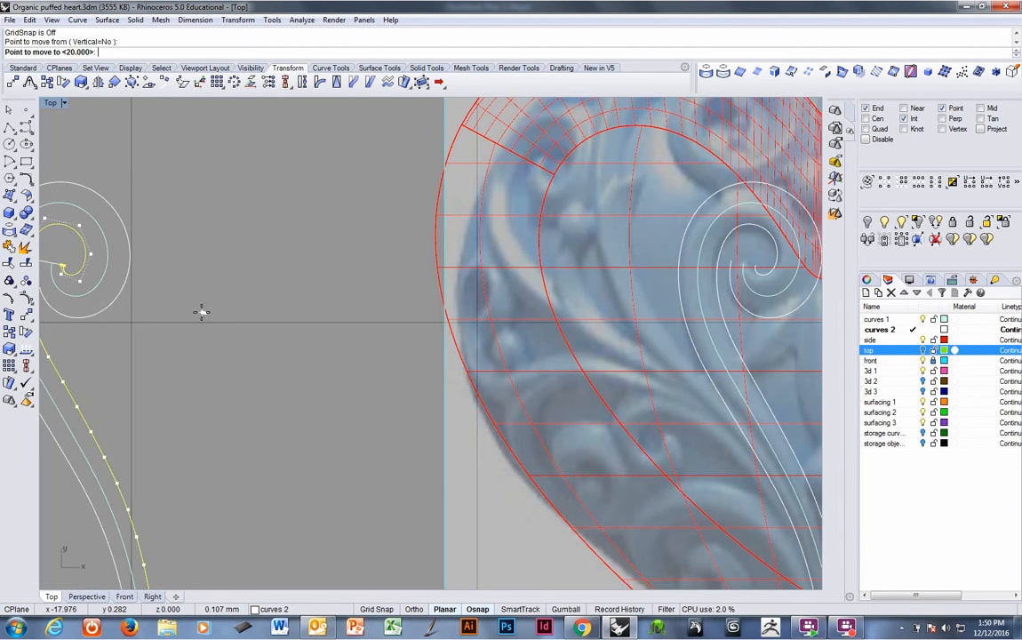
left_click(203, 314)
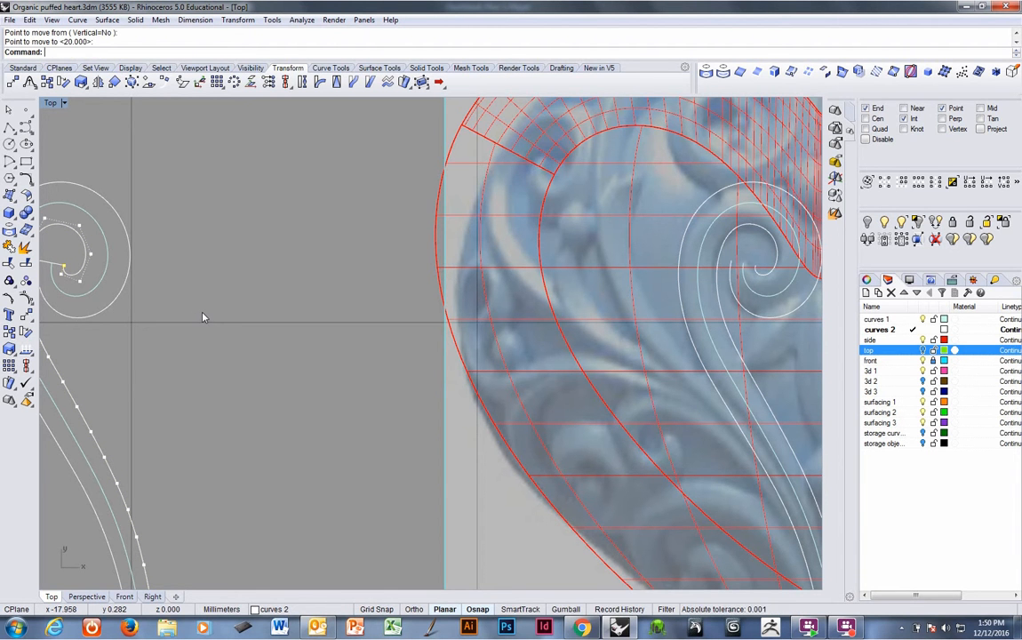
Move the spiral's inner-end control point a little further outward, updating the projected curve.
type("M")
key("Return")
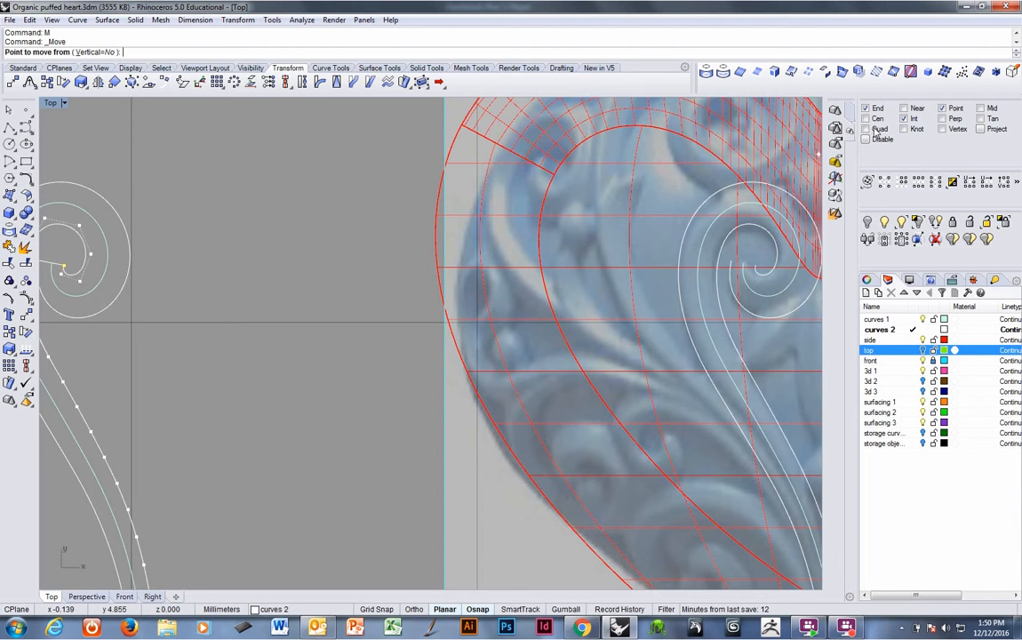
left_click(62, 267)
left_click(54, 264)
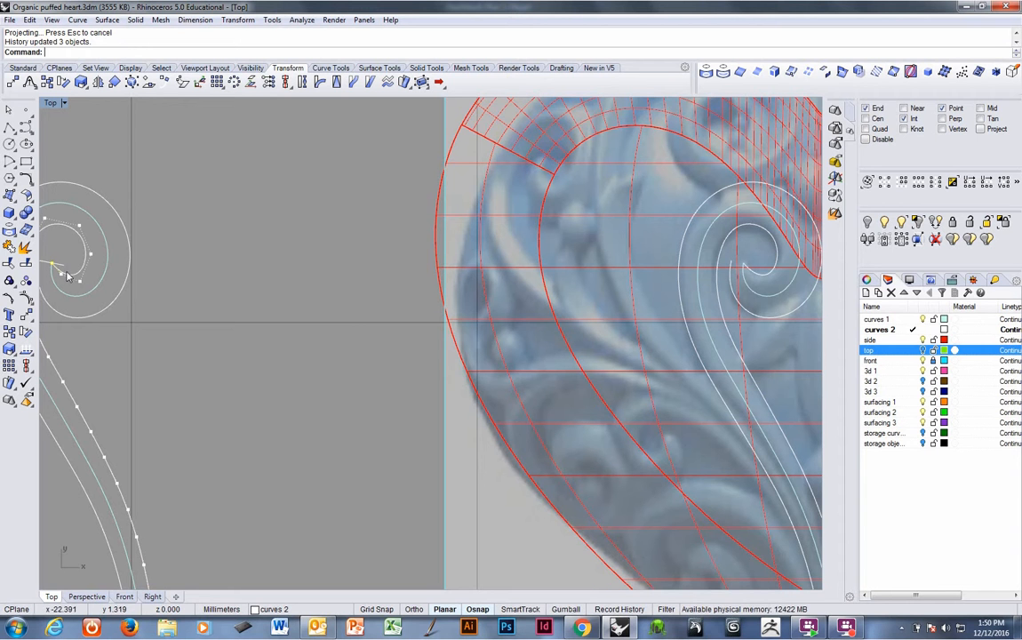
key("Return")
left_click(215, 299)
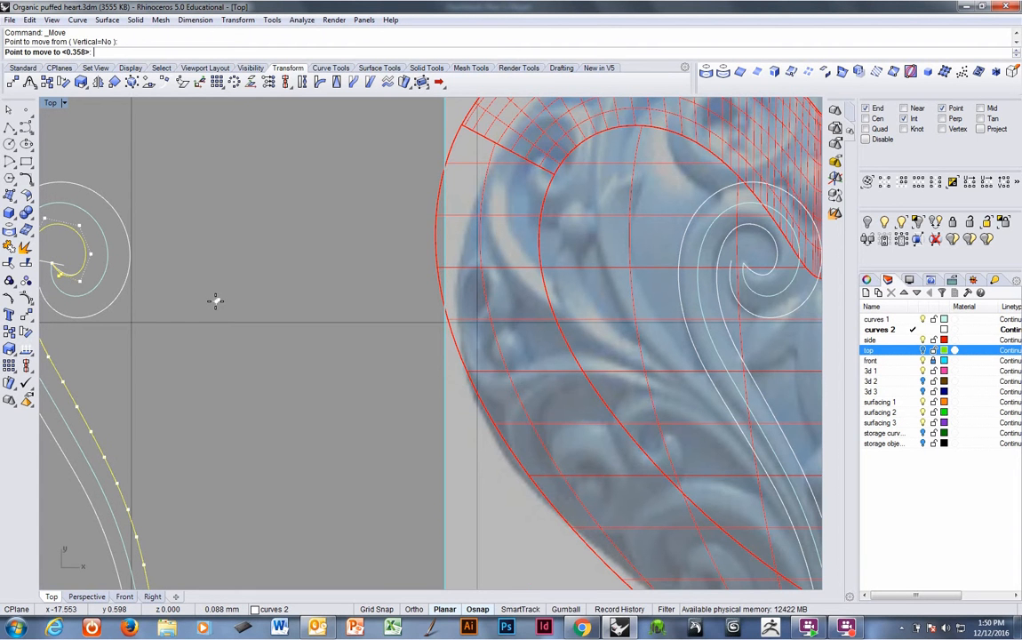
left_click(215, 299)
right_click_drag(111, 288, 240, 296)
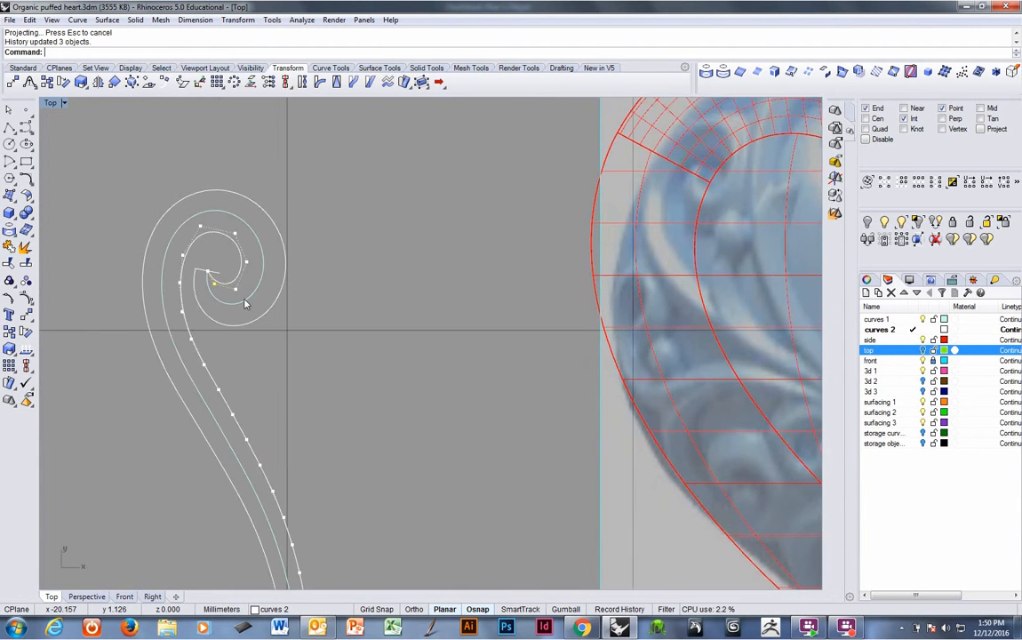
Delete the control point at the bottom end of the side curve.
scroll(238, 296, "down", 5)
scroll(257, 365, "up", 7)
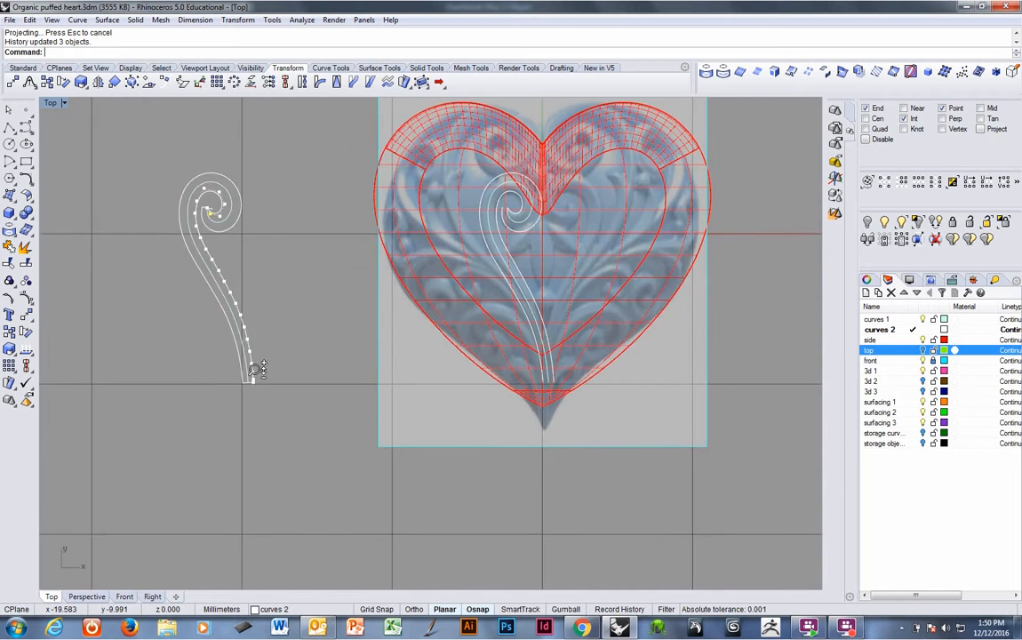
left_click(260, 375)
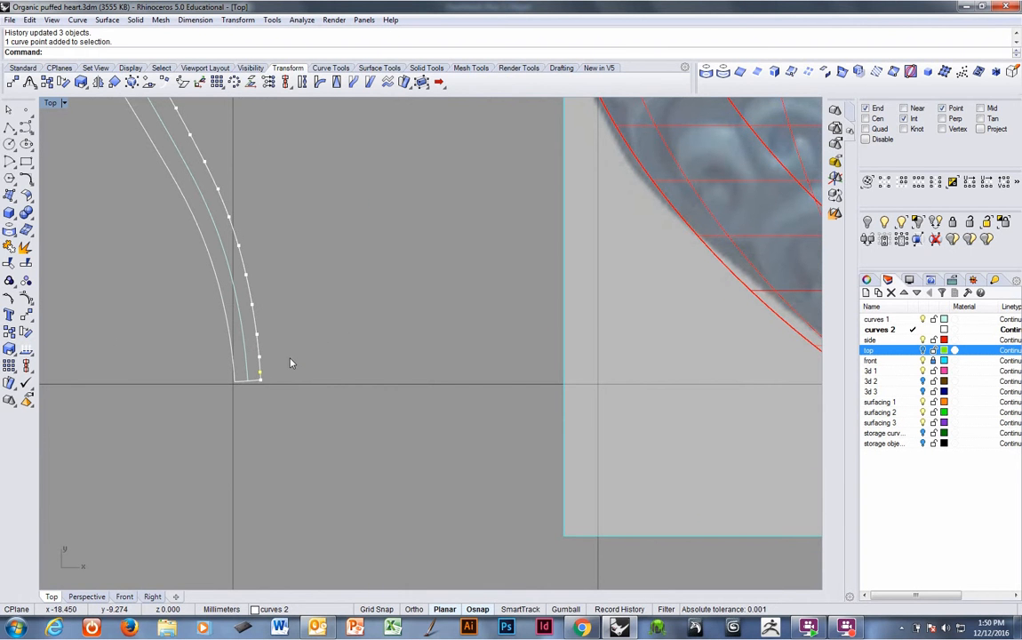
key("Delete")
right_click_drag(285, 338, 283, 388, "ctrl")
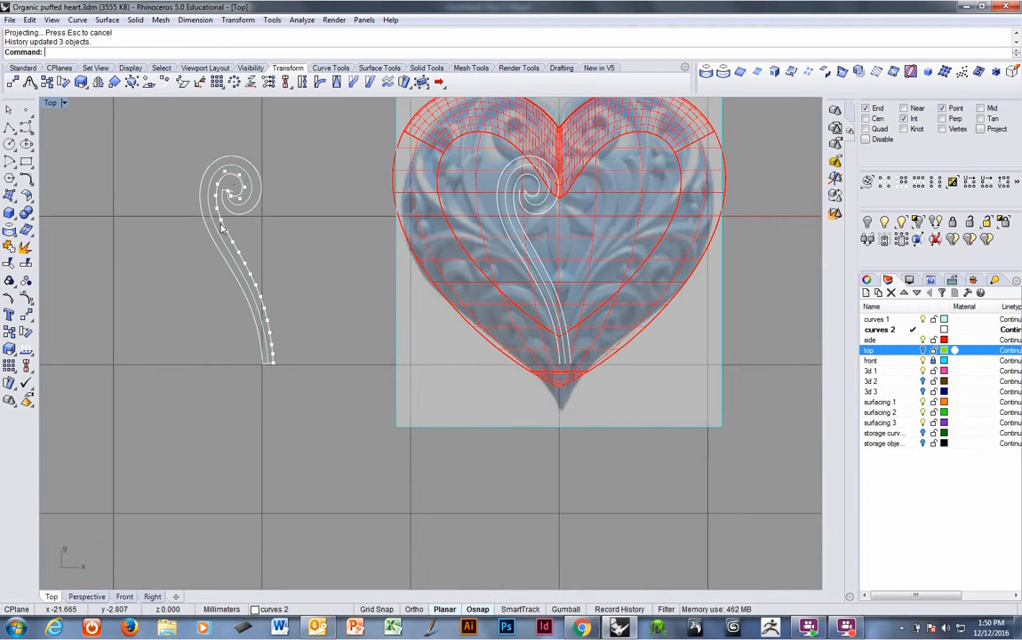
Show the outer spiral curve's control points and move its inner-end control point slightly toward the spiral's center.
right_click_drag(229, 203, 250, 162, "ctrl")
right_click_drag(242, 211, 228, 313)
right_click_drag(231, 304, 248, 274, "ctrl")
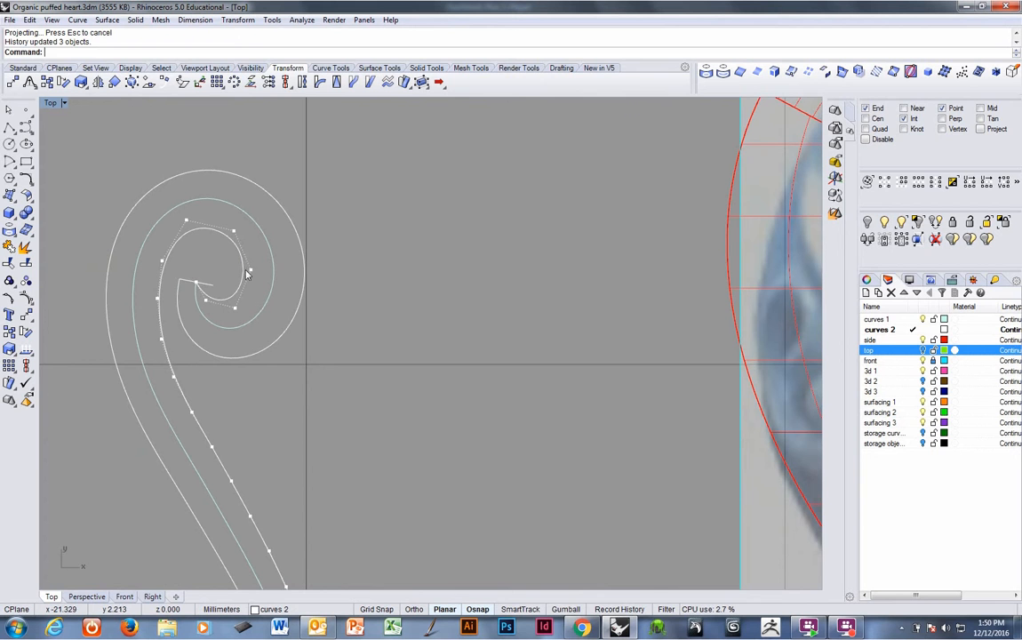
key("Escape")
left_click(187, 332)
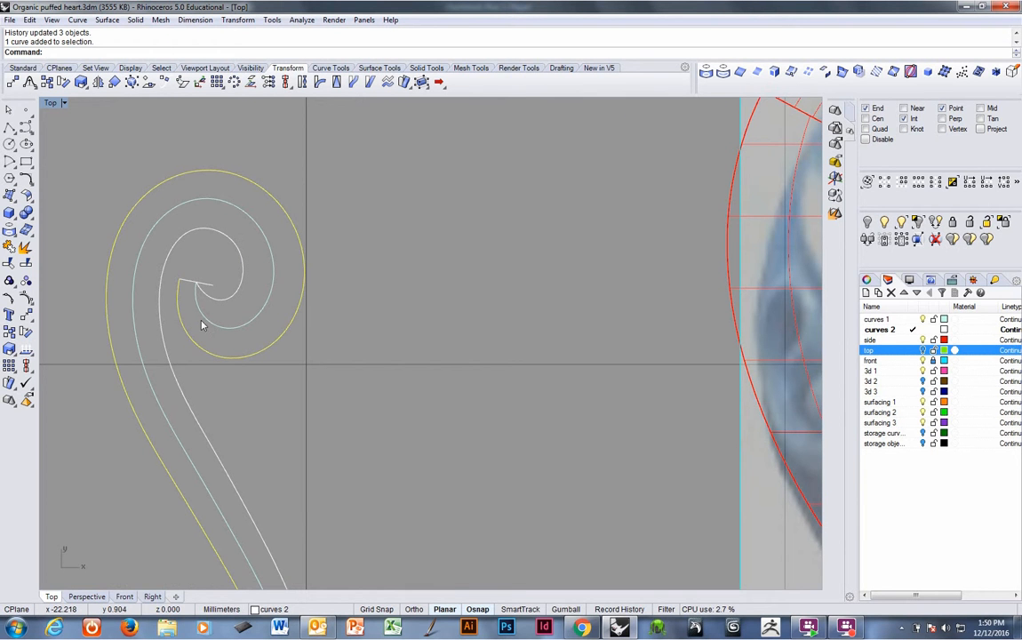
key("F10")
scroll(196, 279, "up", 2)
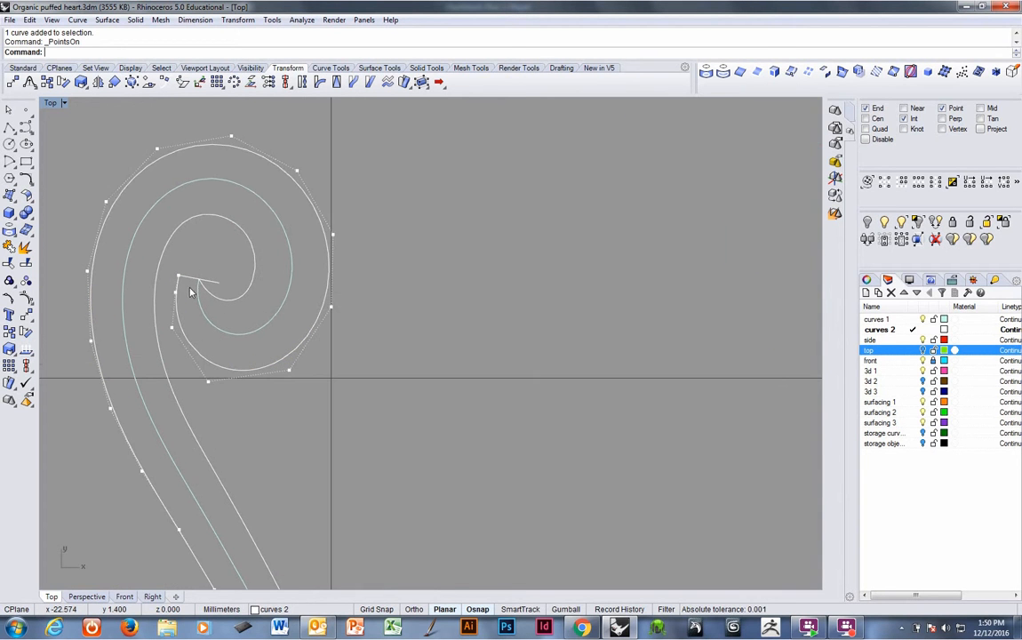
left_click(179, 278)
scroll(210, 277, "down", 1)
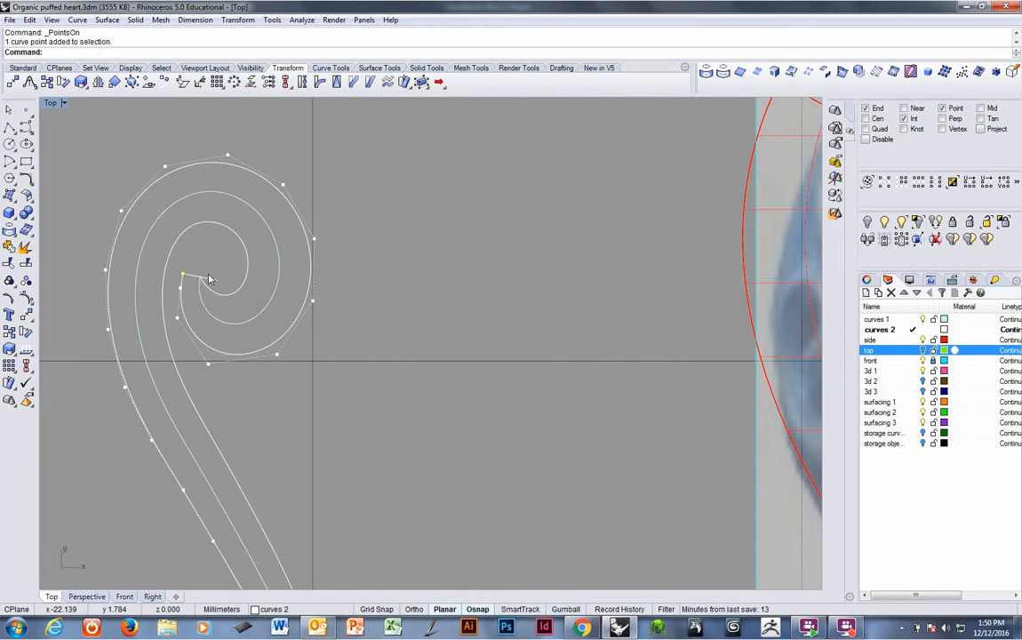
key("Return")
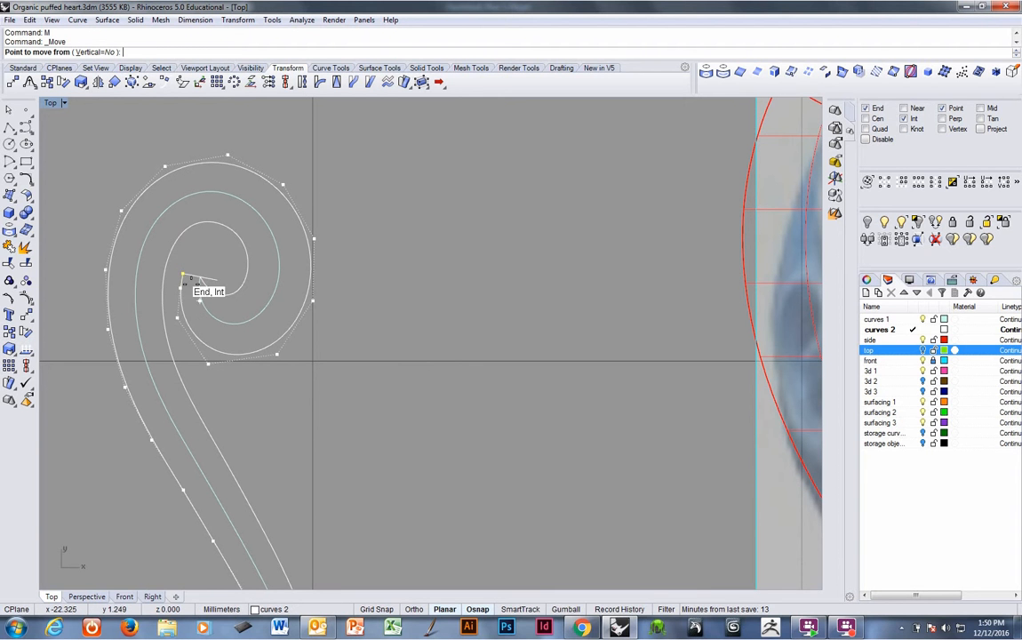
left_click(181, 275)
left_click(198, 276)
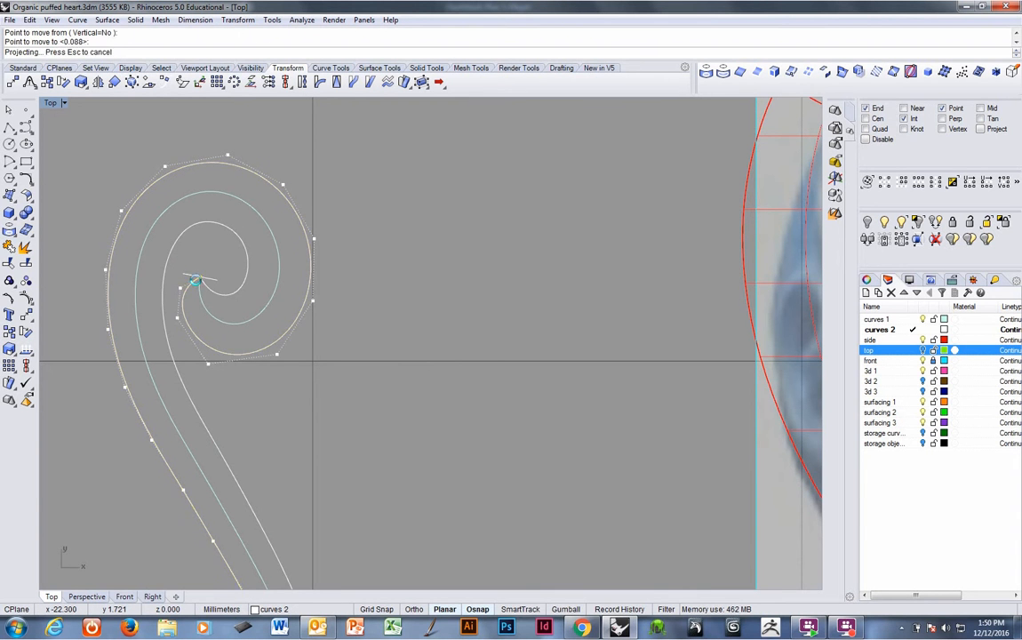
Move the outer curve's control point just below the spiral's inner end very slightly downward, updating the projected curves.
scroll(317, 311, "down", 1)
scroll(317, 311, "down", 1)
right_click_drag(326, 311, 262, 293)
scroll(153, 312, "up", 1)
scroll(152, 310, "up", 1)
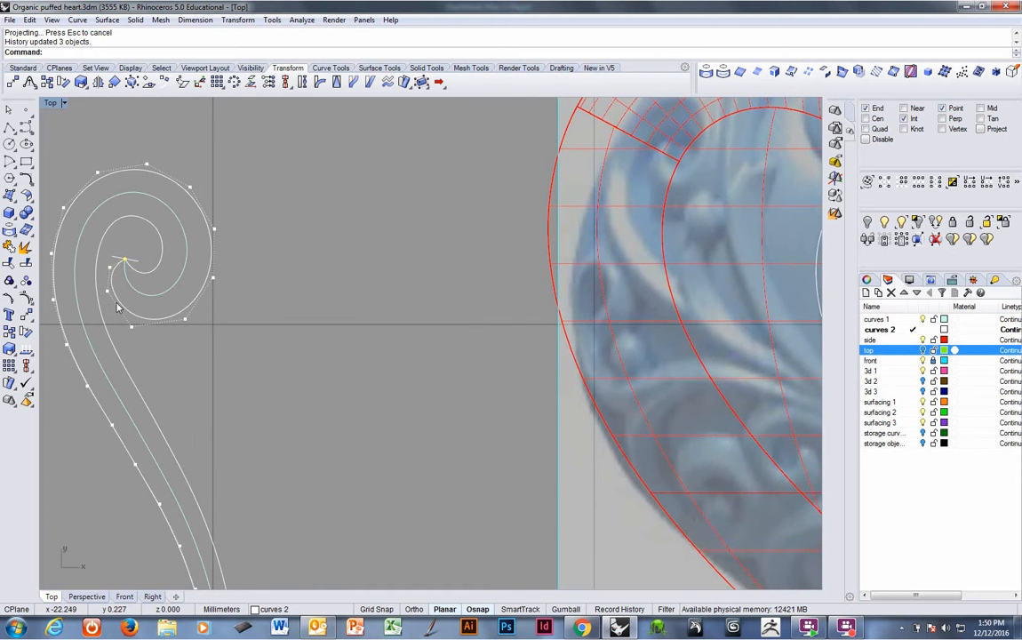
type("m")
key("Return")
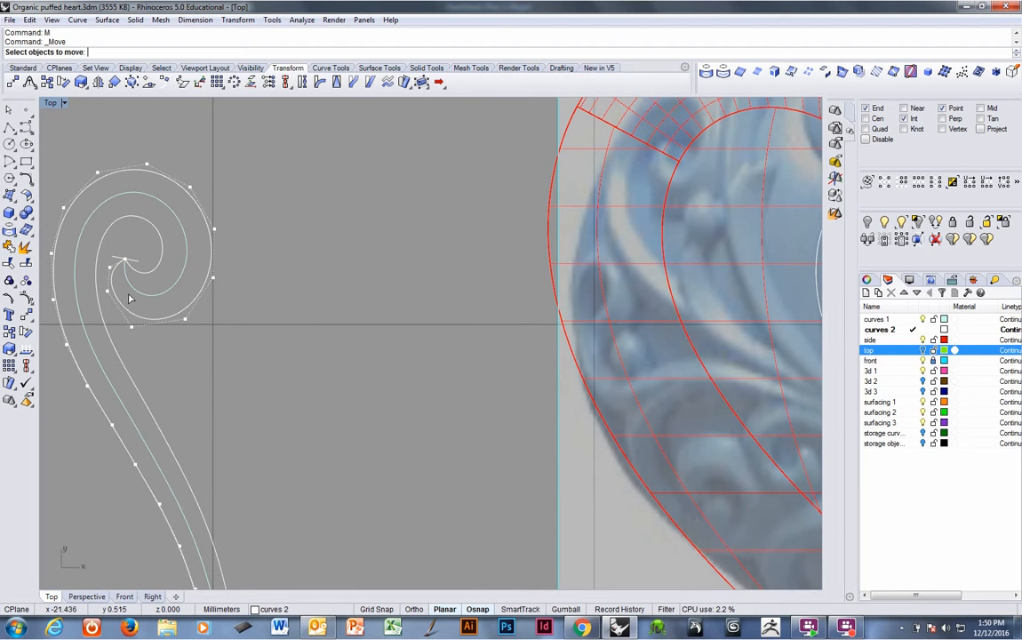
left_click(107, 292)
key("Return")
left_click(270, 309)
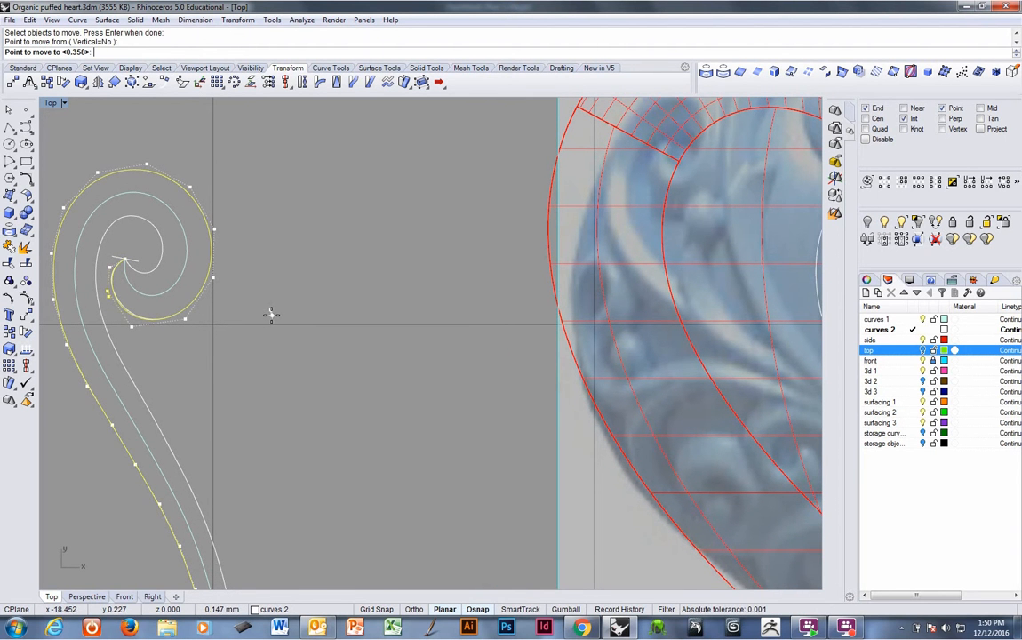
left_click(271, 312)
scroll(273, 317, "down", 3)
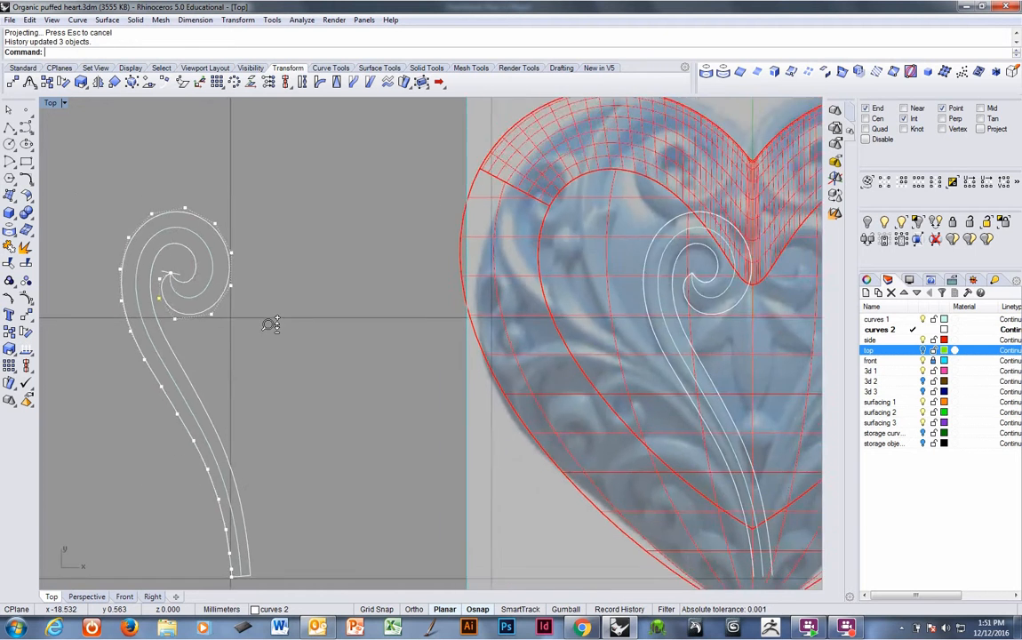
key("Escape")
Delete a leftover curve inside the flat spiral.
scroll(213, 307, "down", 2)
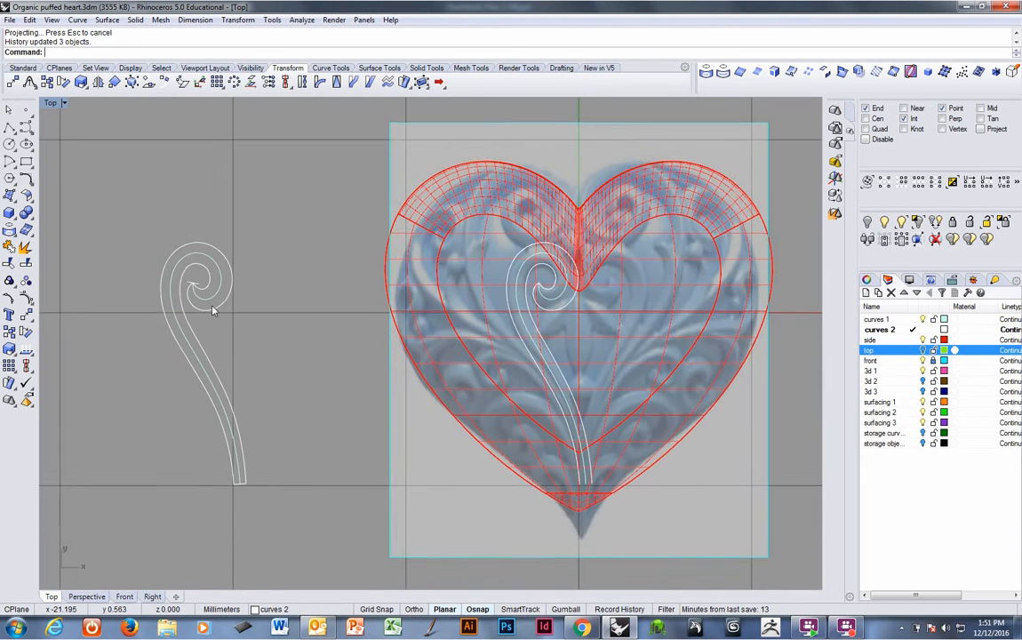
left_click(197, 286)
key("Delete")
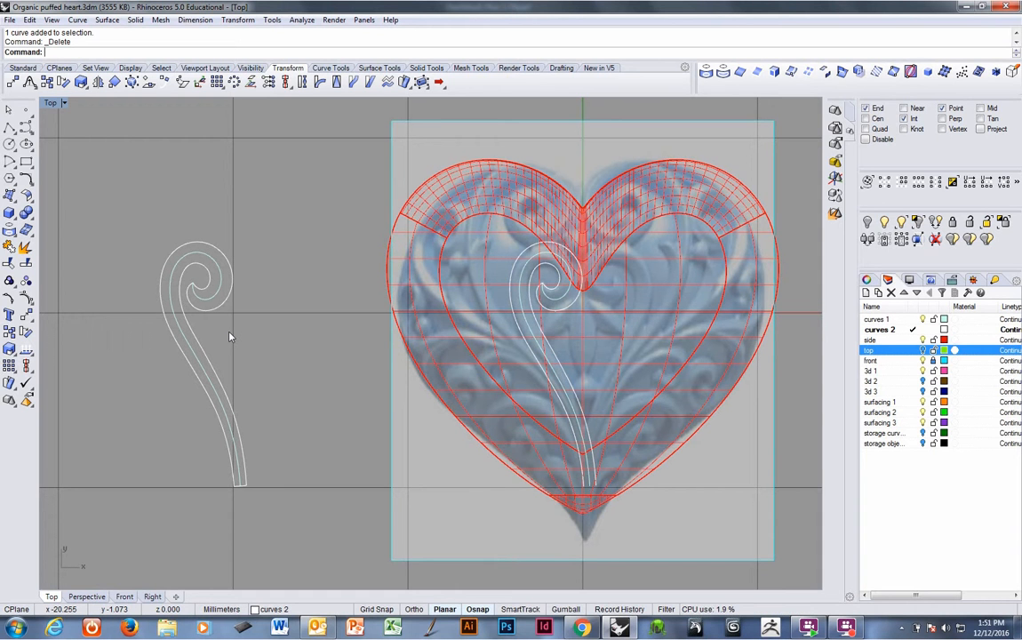
Start a perpendicular line drawn from both sides, with its middle on the spiral's curve near the inner end.
left_click(314, 69)
left_click(26, 231)
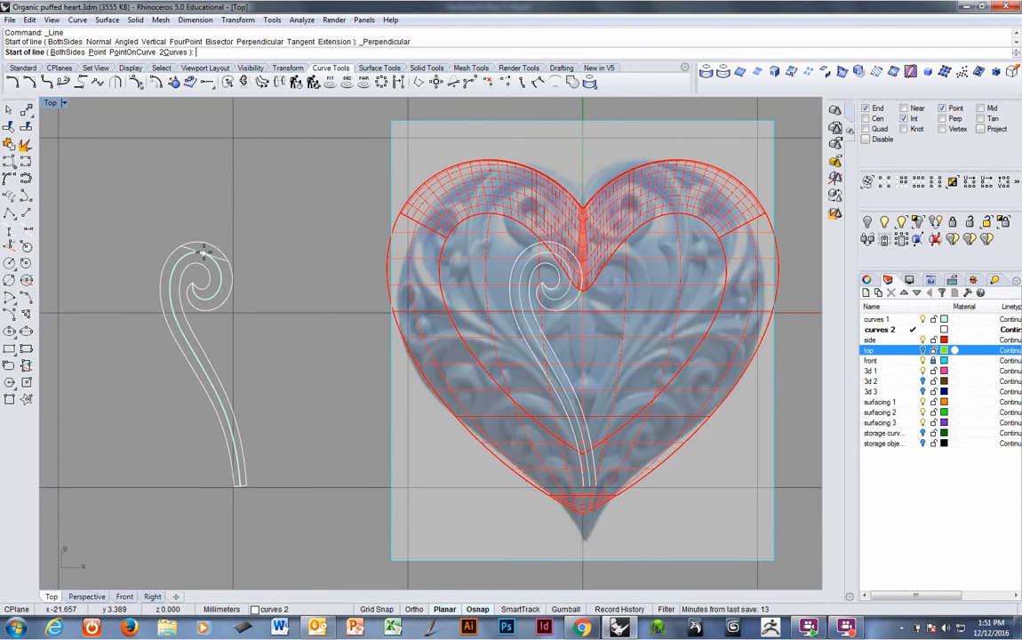
left_click(66, 51)
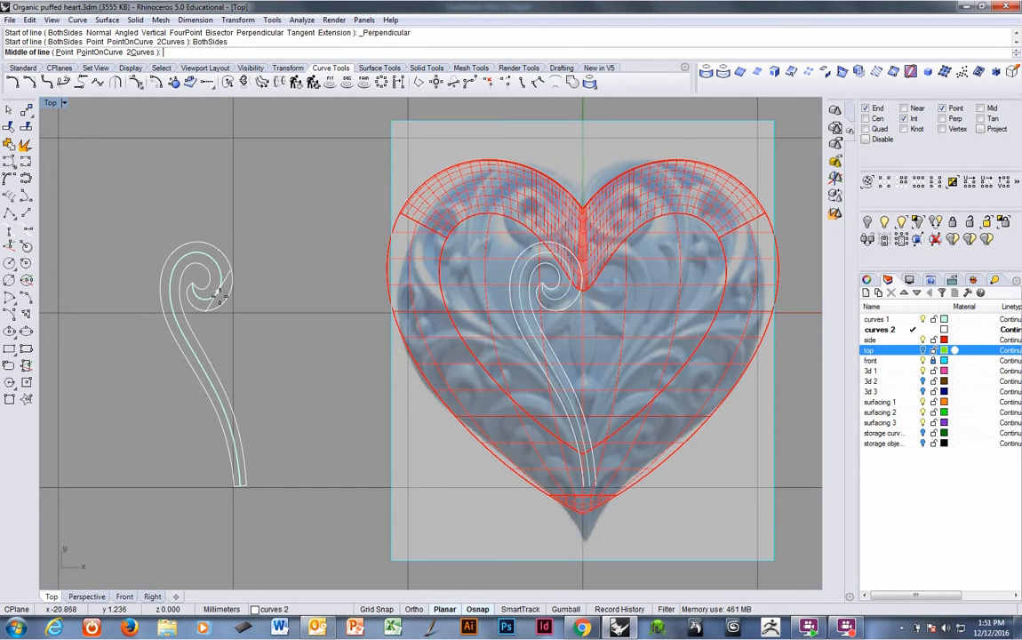
left_click(204, 302)
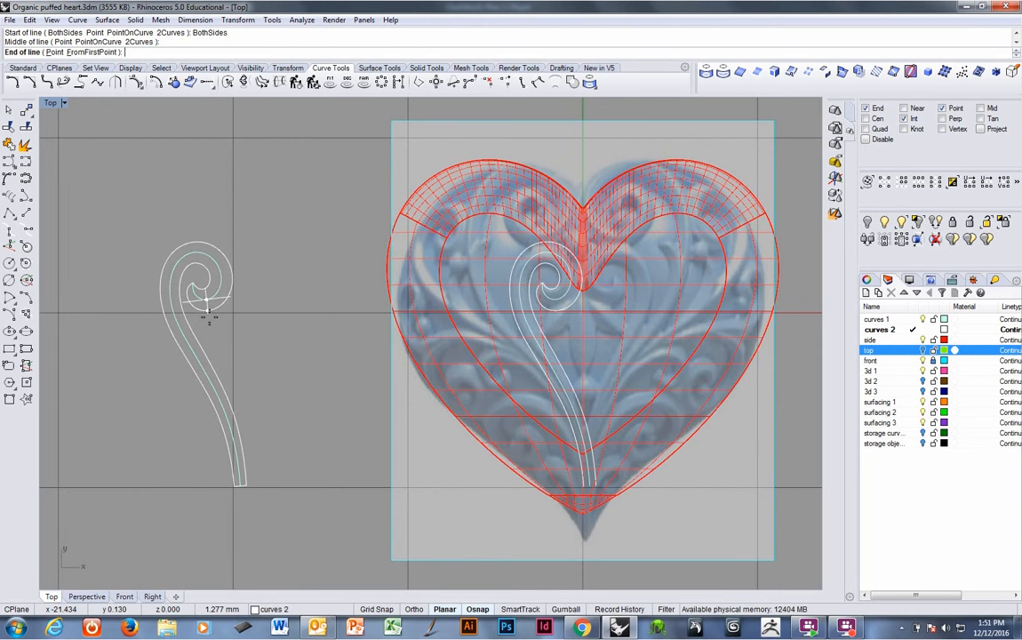
scroll(202, 286, "up", 3)
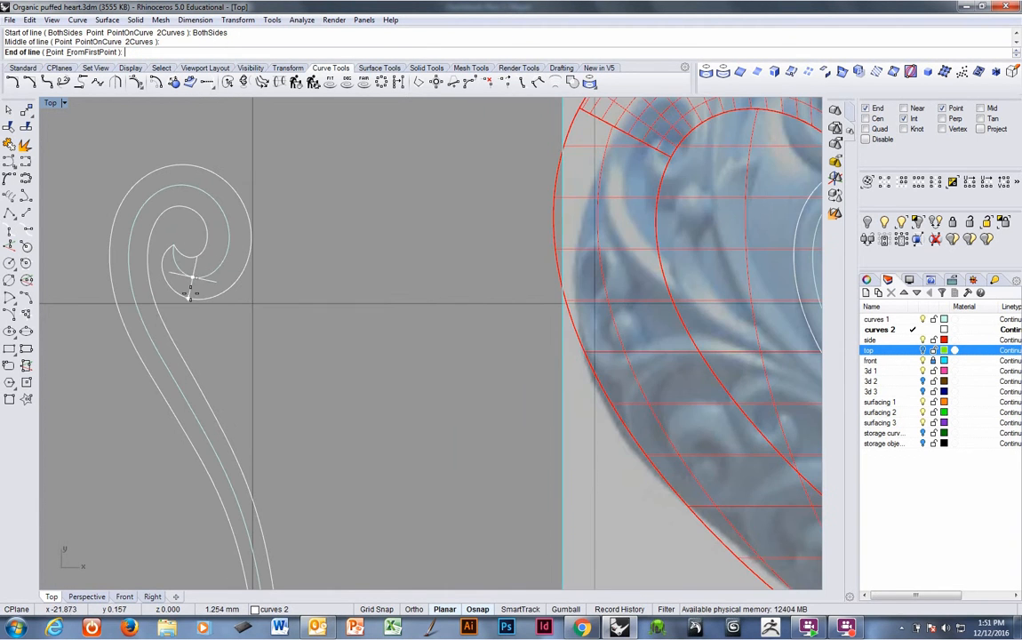
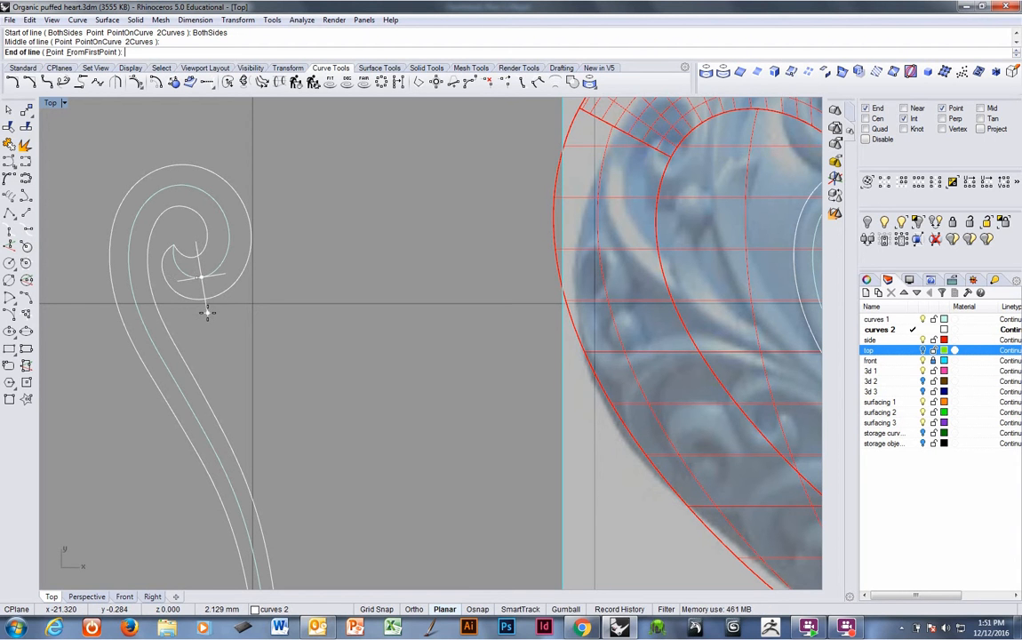
Draw perpendicular cutting lines, centred on the spiral's outer curve, across its inner end, right side and top.
left_click(209, 312)
right_click(229, 253)
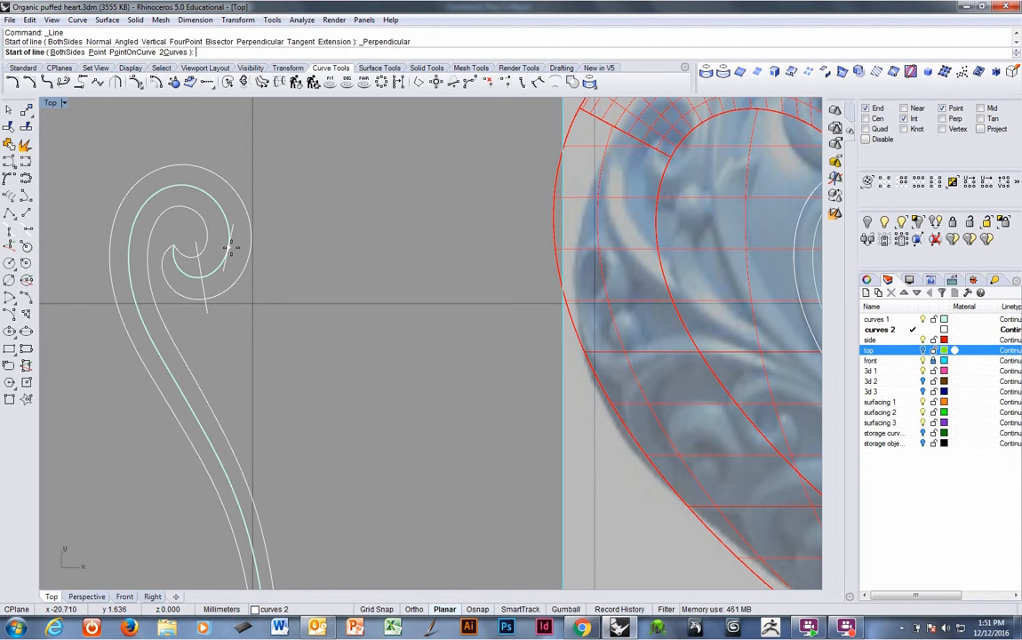
type("b")
key("Return")
left_click(229, 238)
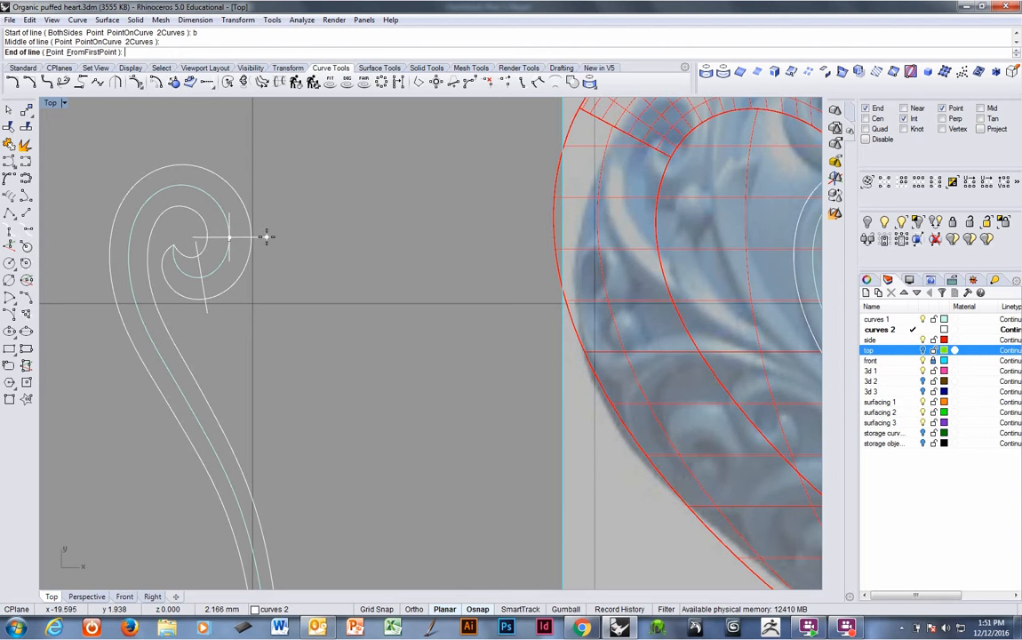
left_click(273, 238)
right_click(222, 204)
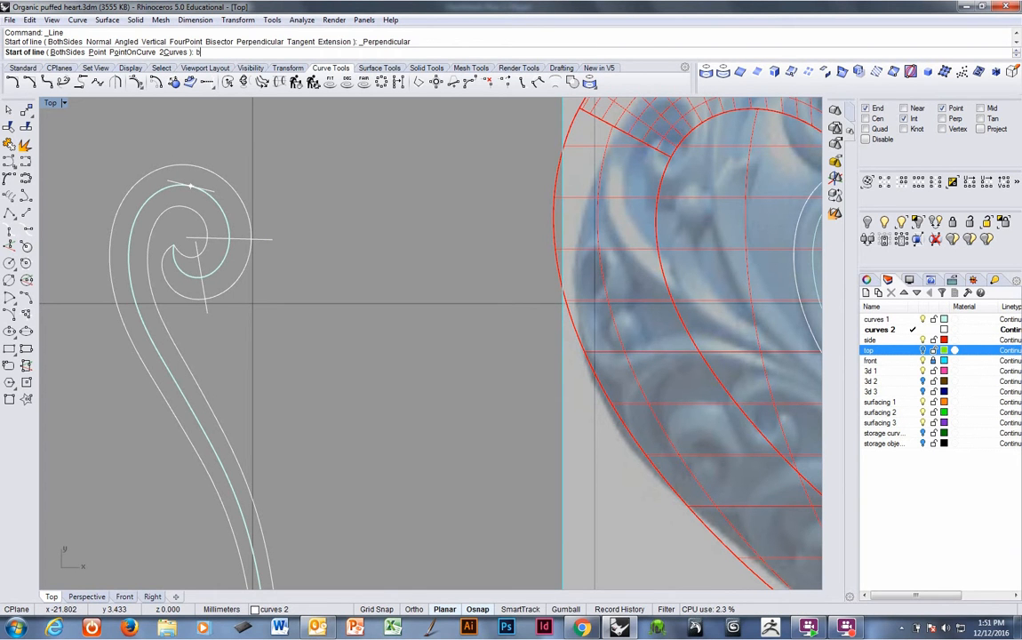
type("b")
key("Return")
left_click(200, 190)
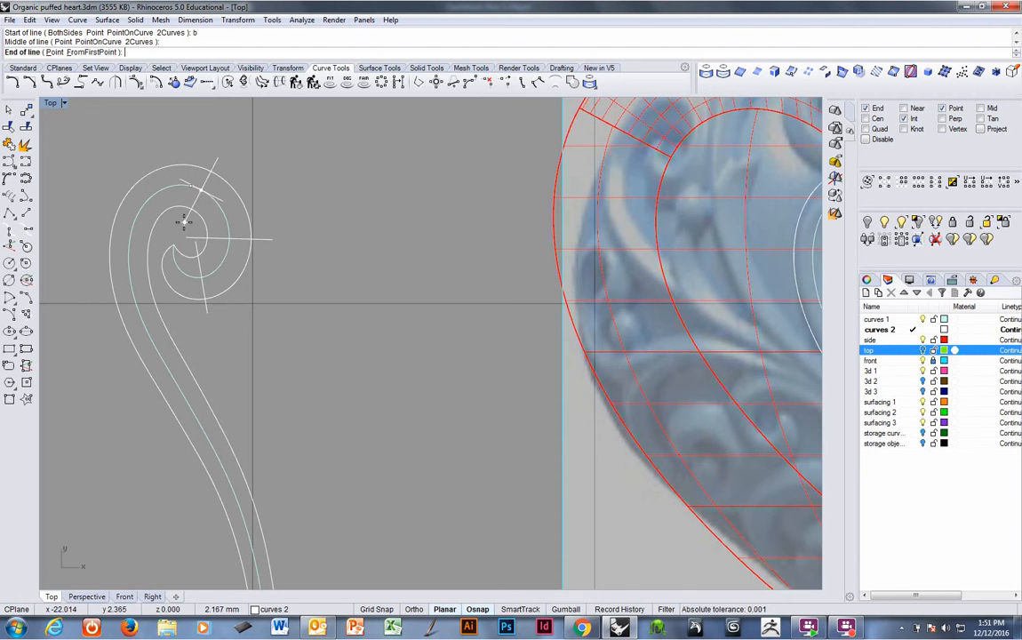
left_click(182, 225)
Draw two more perpendicular cutting lines across the outer curve's left side and across the lower stem.
right_click(181, 225)
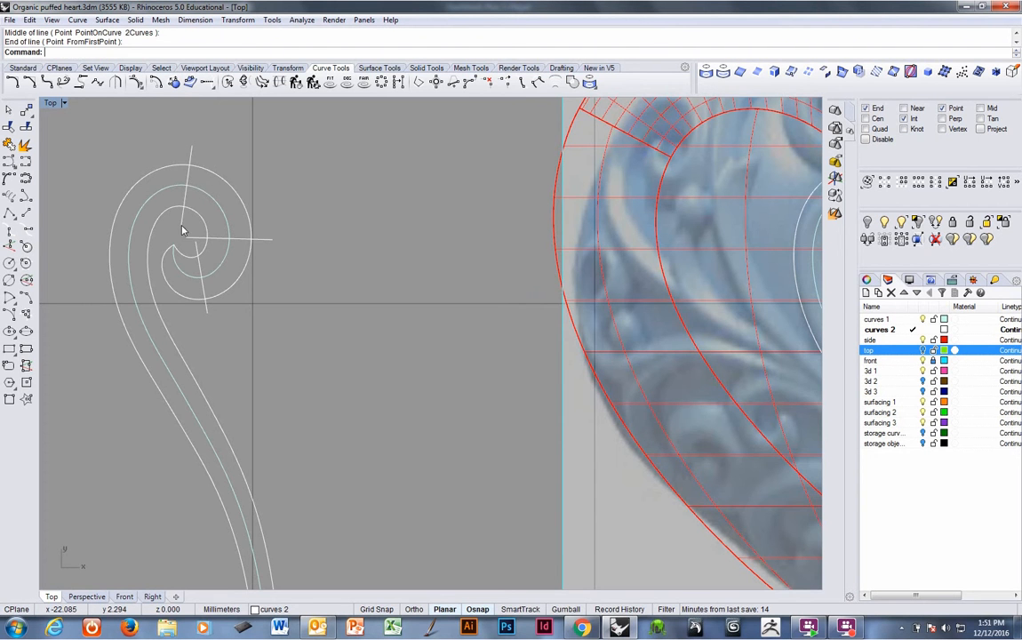
right_click_drag(181, 224, 290, 217)
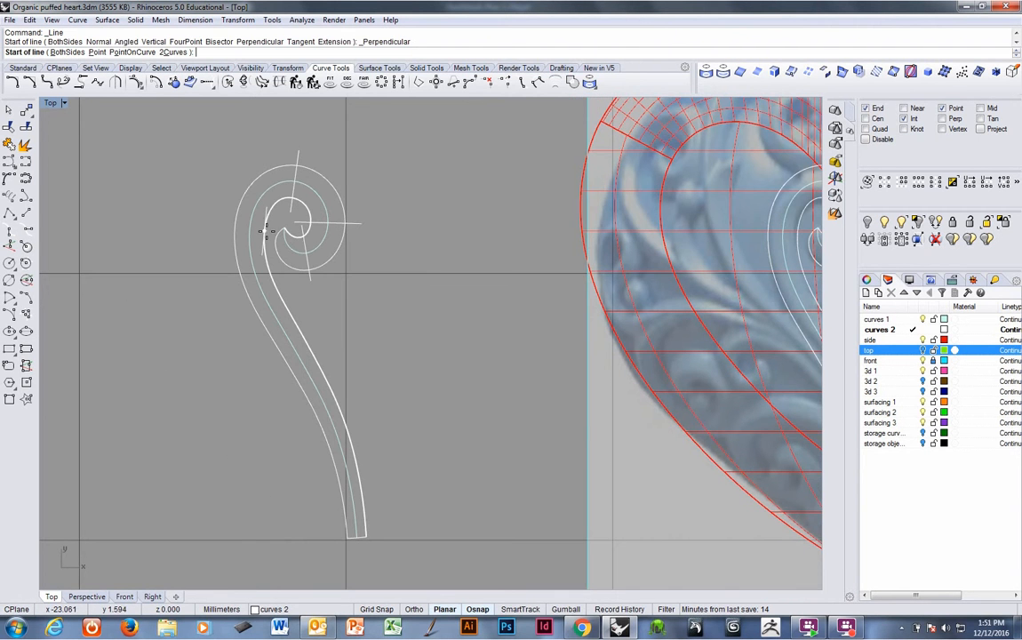
type("b")
key("Return")
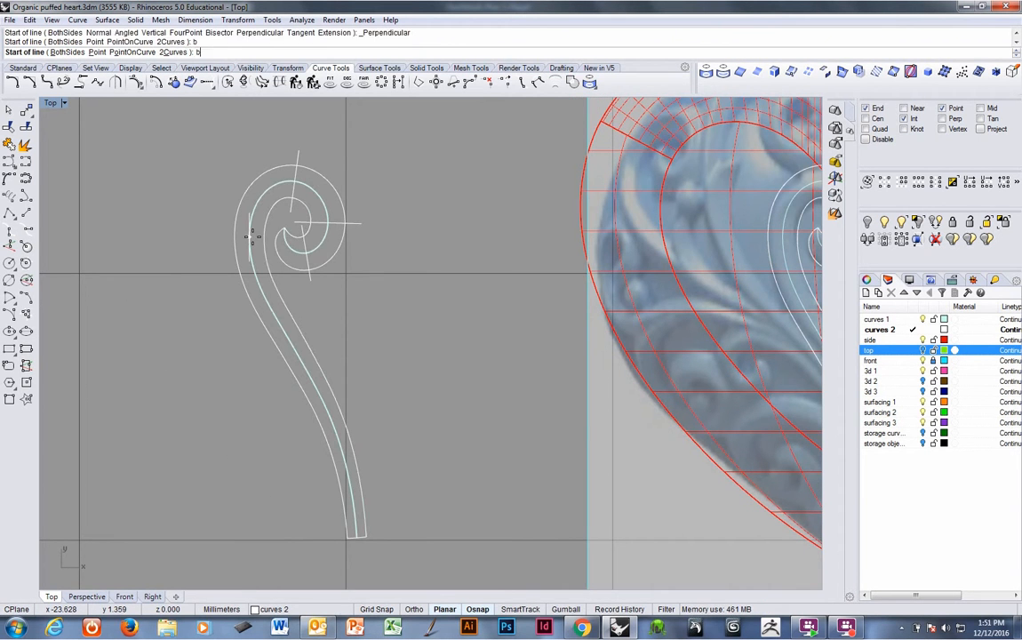
left_click(253, 234)
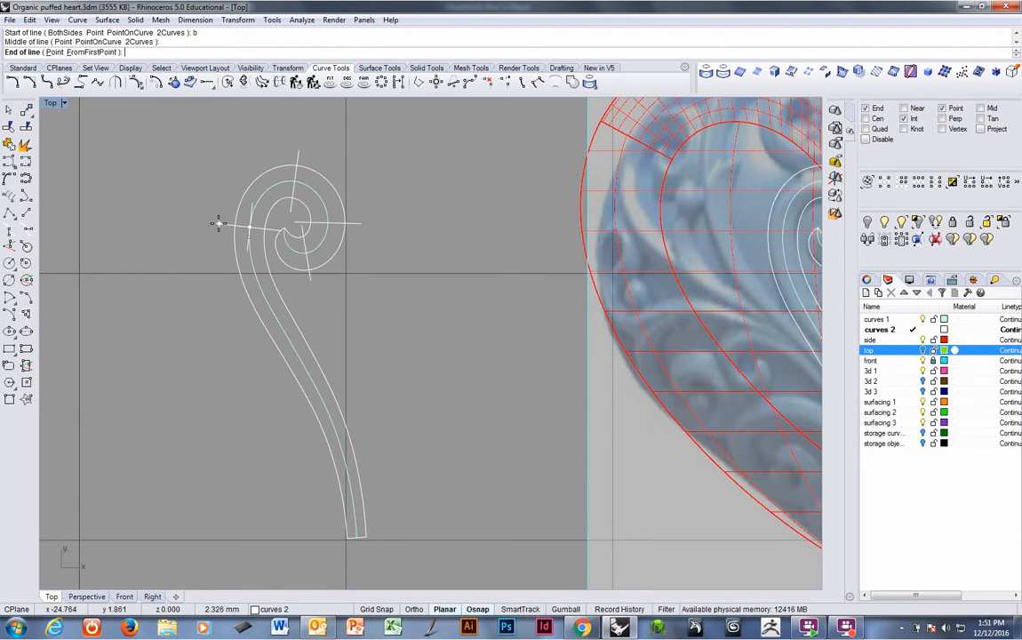
left_click(219, 224)
right_click(273, 392)
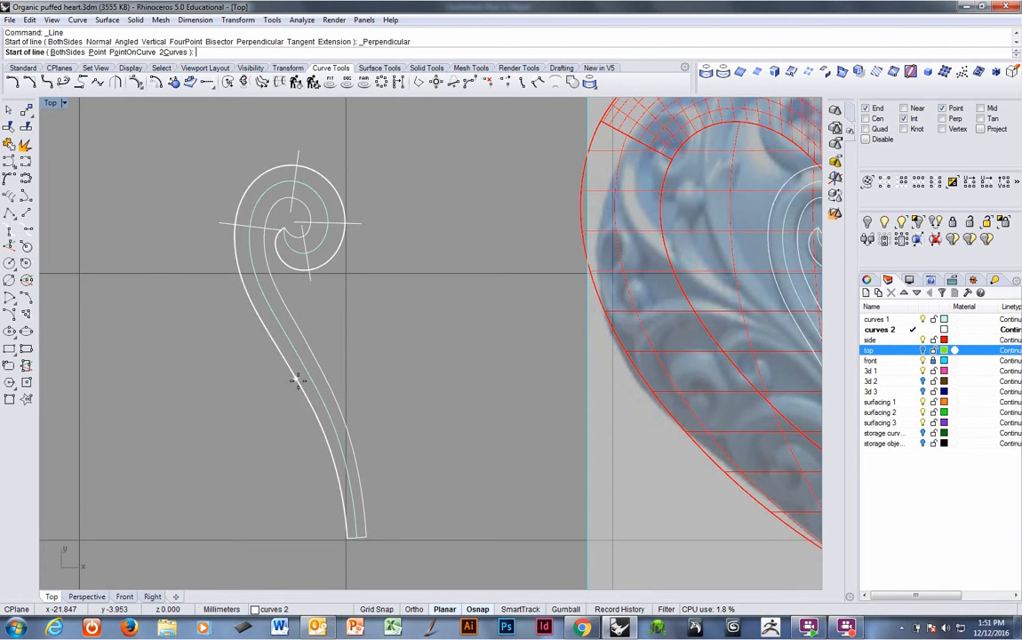
type("b")
key("Return")
left_click(318, 392)
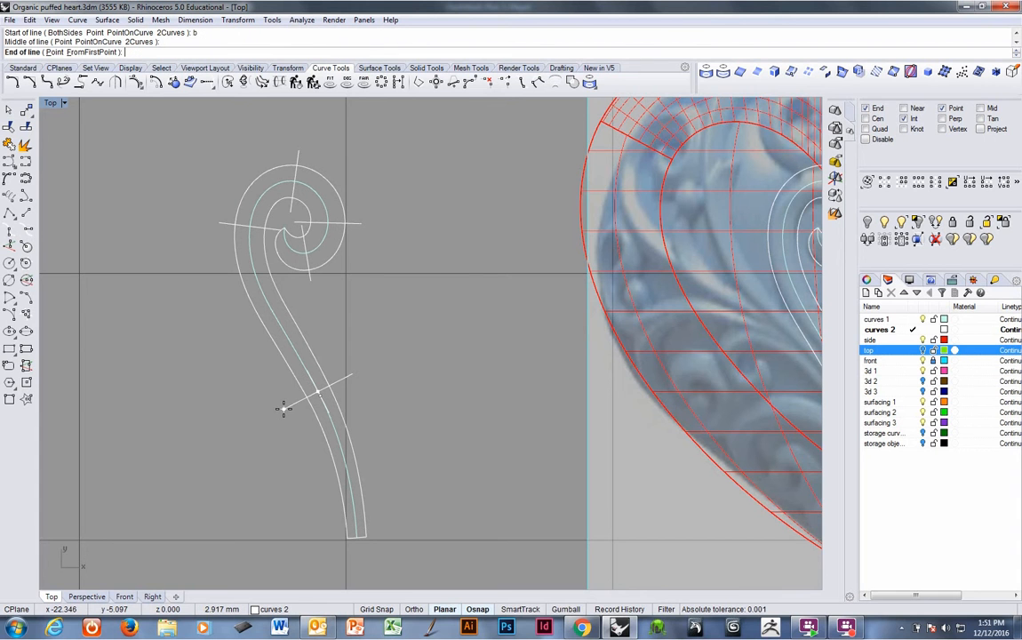
left_click(282, 411)
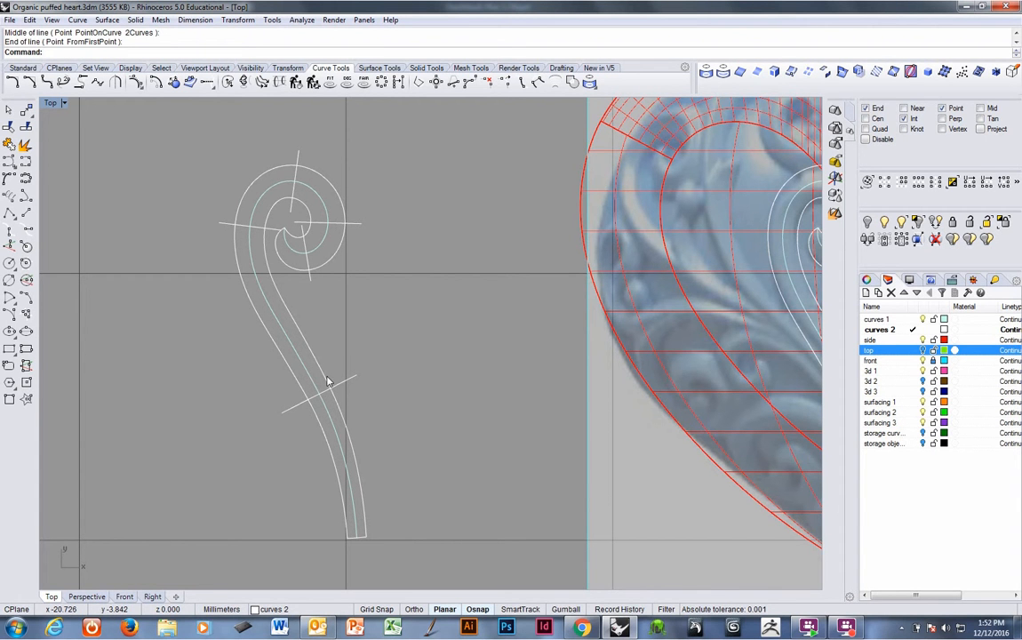
Trim the cutting lines back to the scroll's outline, removing their ends that stick out beyond it.
left_click(302, 398)
left_click(298, 391)
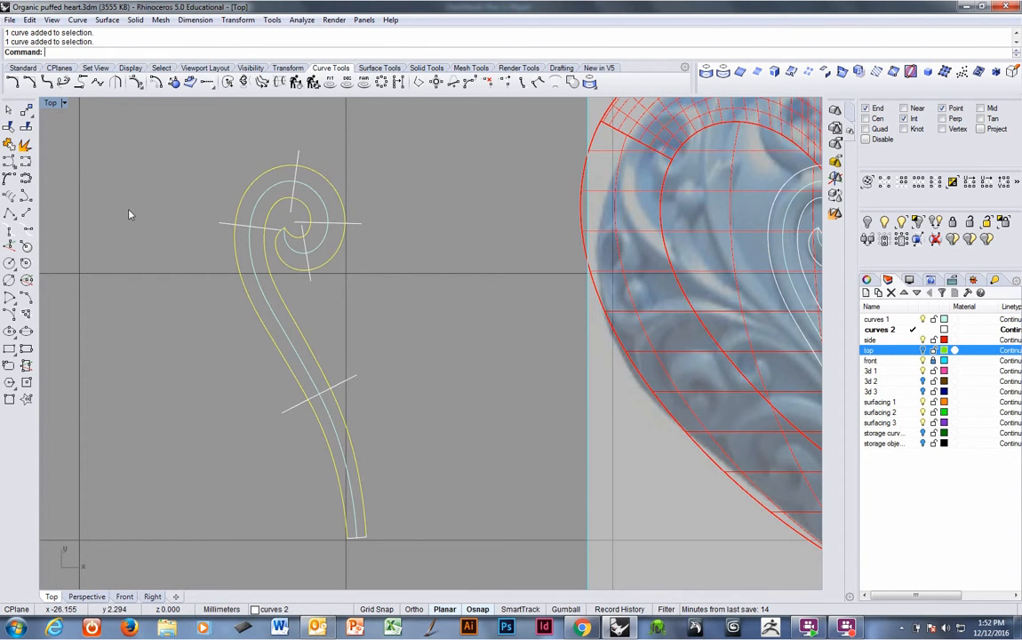
left_click(10, 128)
left_click(225, 223)
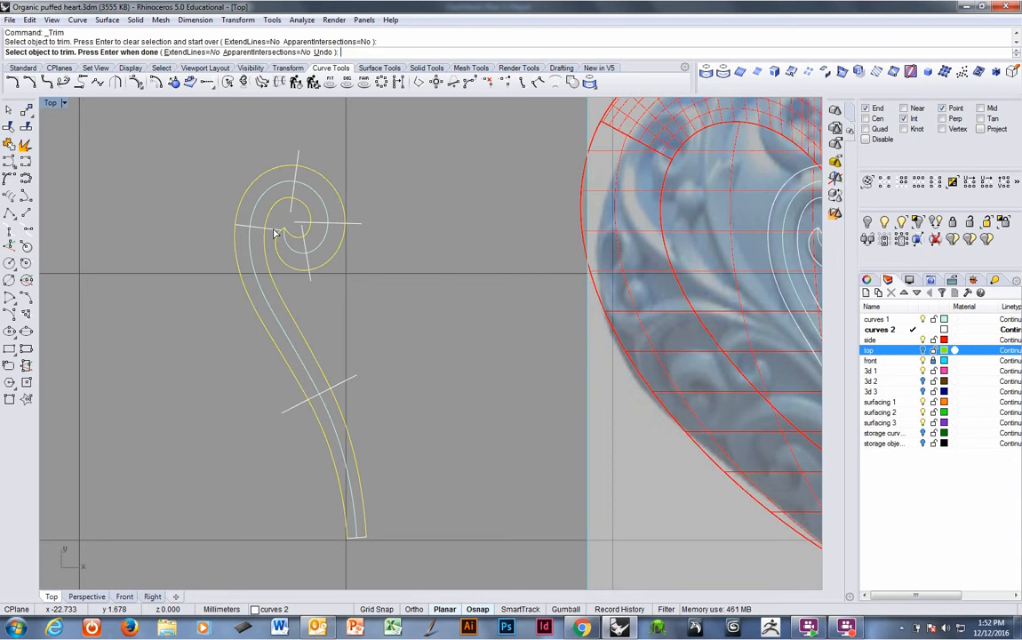
left_click(276, 228)
left_click(290, 209)
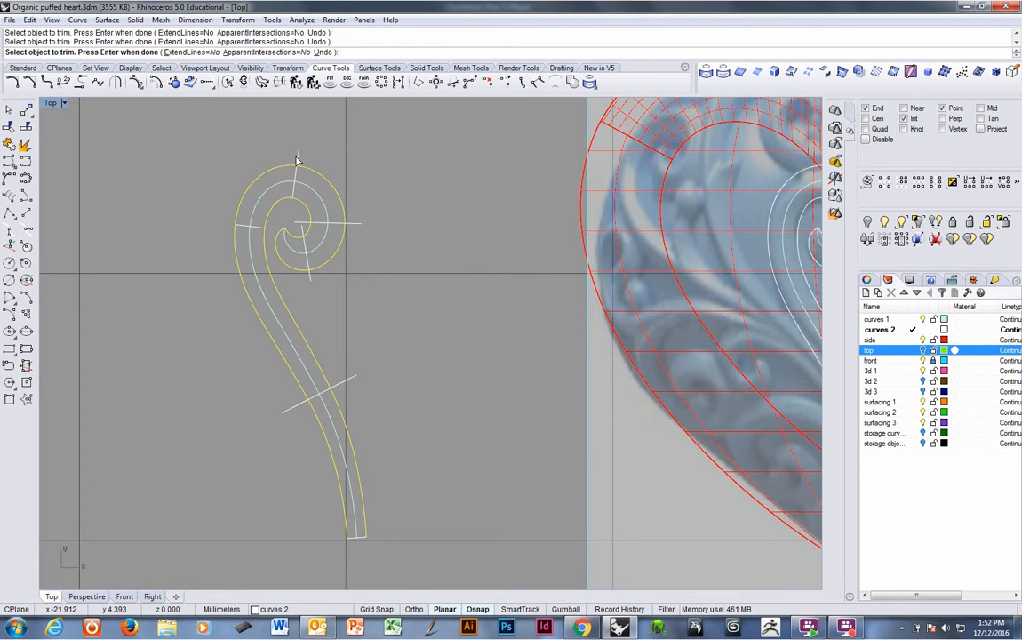
left_click(352, 228)
left_click(306, 226)
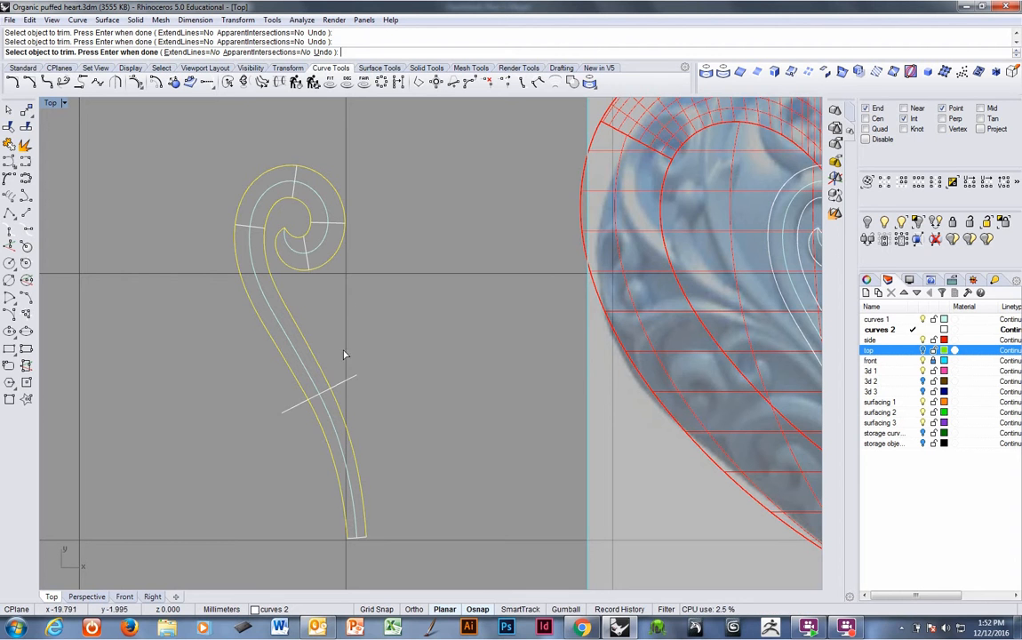
left_click(347, 381)
key("Return")
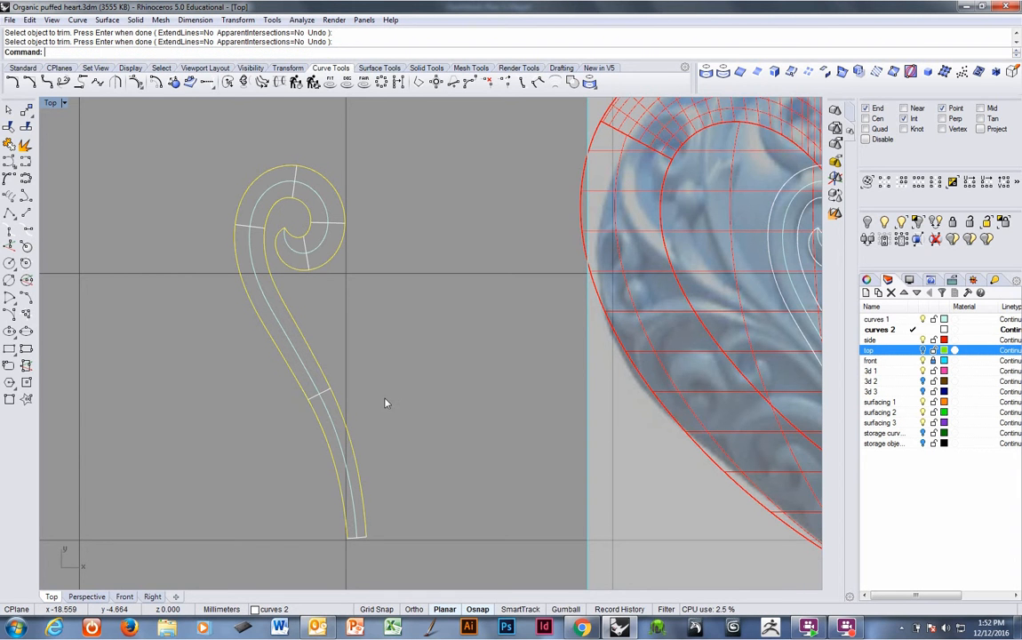
Copy the trimmed cutting lines from the stem's bottom end onto the matching spiral on the heart, with grid snap on.
scroll(345, 404, "down", 2)
left_click(350, 515)
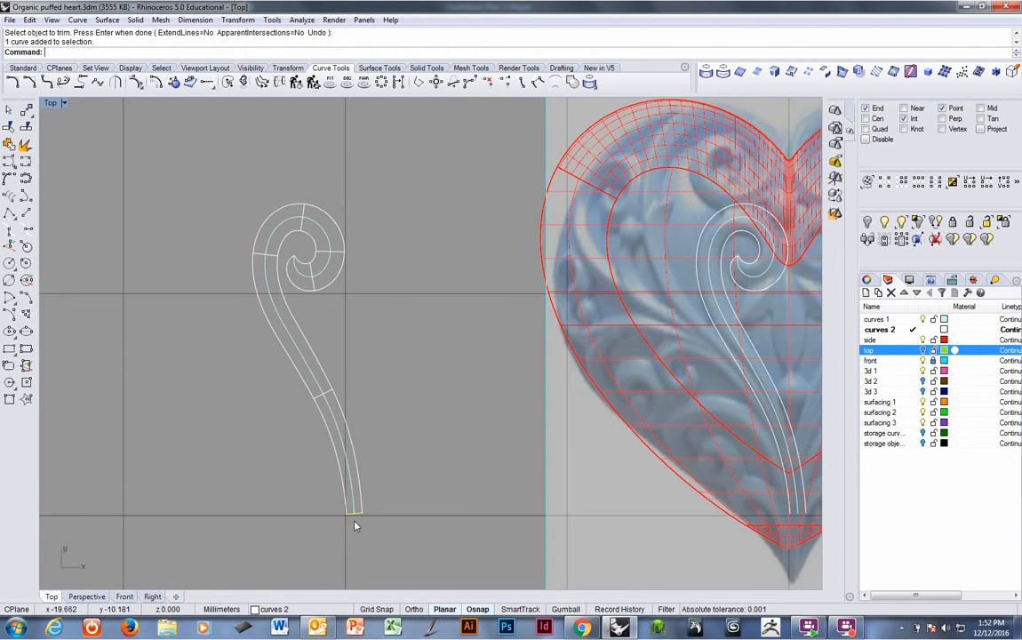
left_click(327, 399)
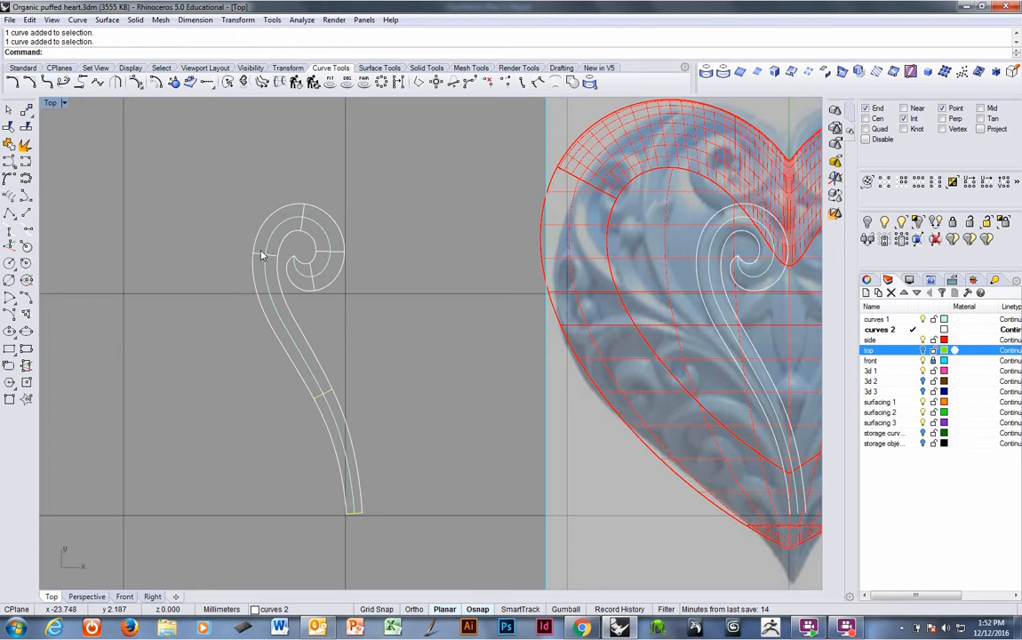
left_click(302, 215)
scroll(351, 297, "down", 3)
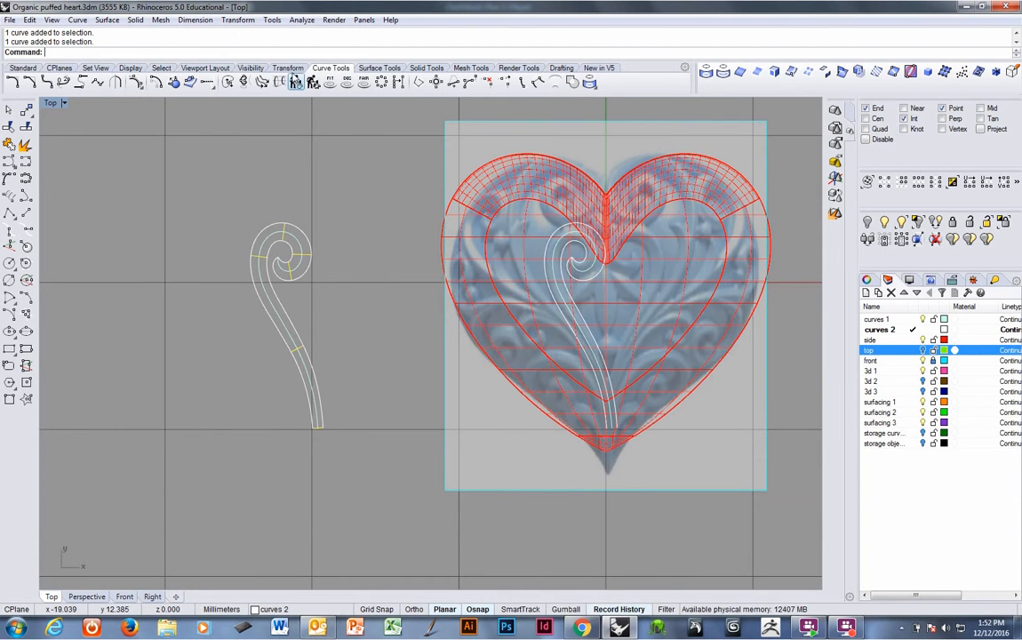
left_click(277, 69)
left_click(46, 82)
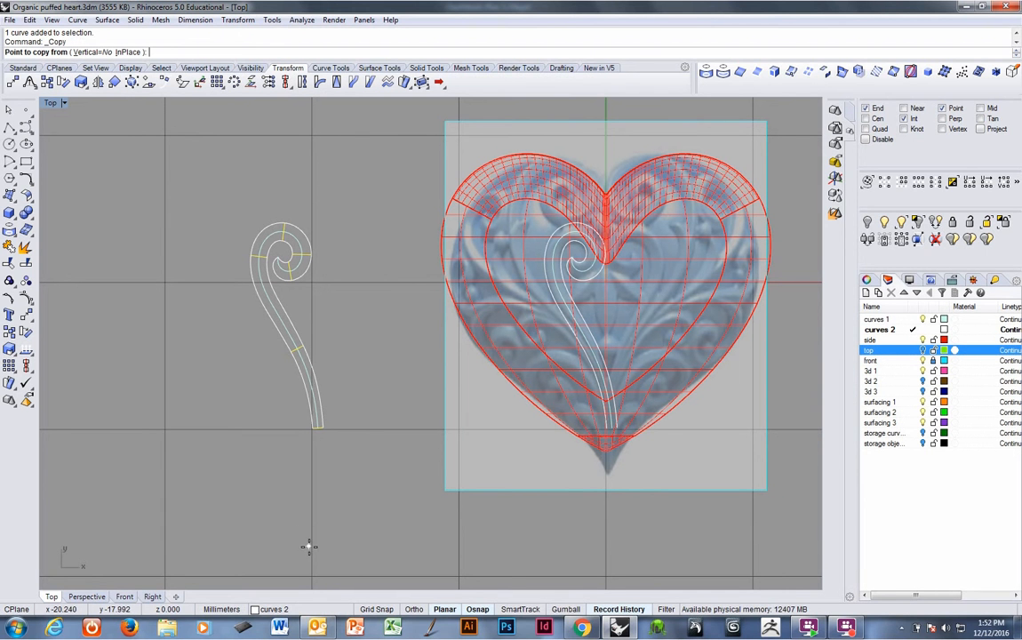
key("F9")
left_click(312, 428)
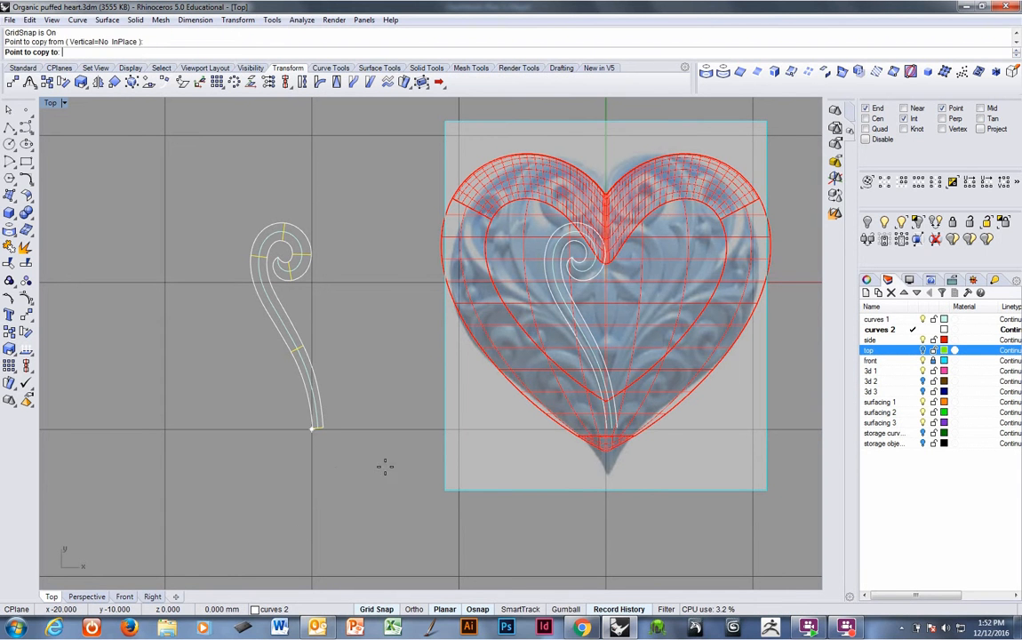
left_click(564, 456)
key("Return")
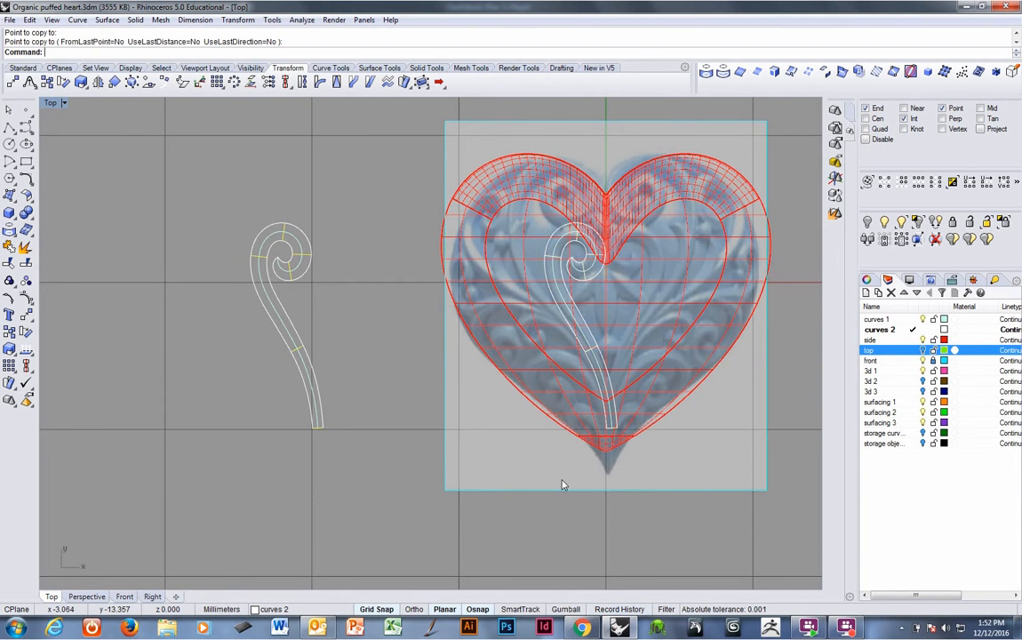
Select copied cutting lines in the maximized Perspective view and lock the side layer so the heart stays unselected.
key("ctrl+F4")
right_click_drag(572, 474, 552, 370)
left_click(553, 370)
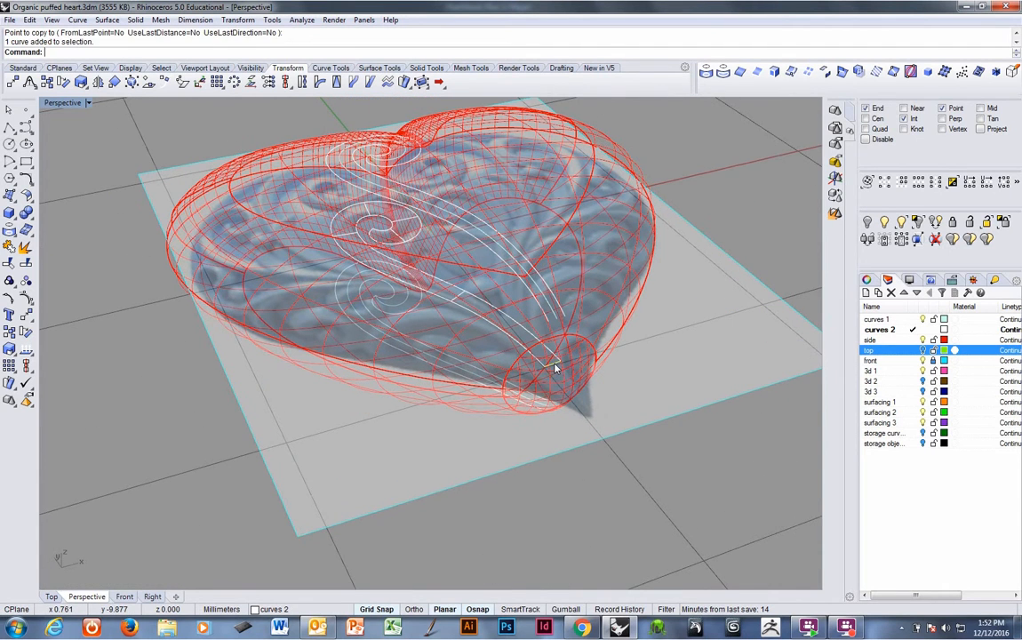
left_click(462, 300)
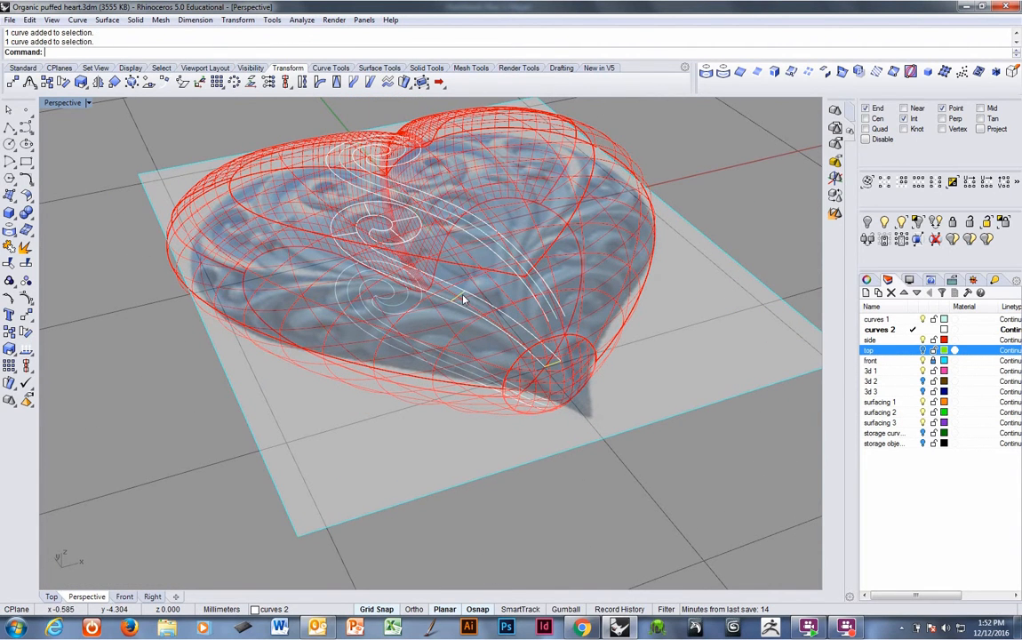
left_click(347, 236)
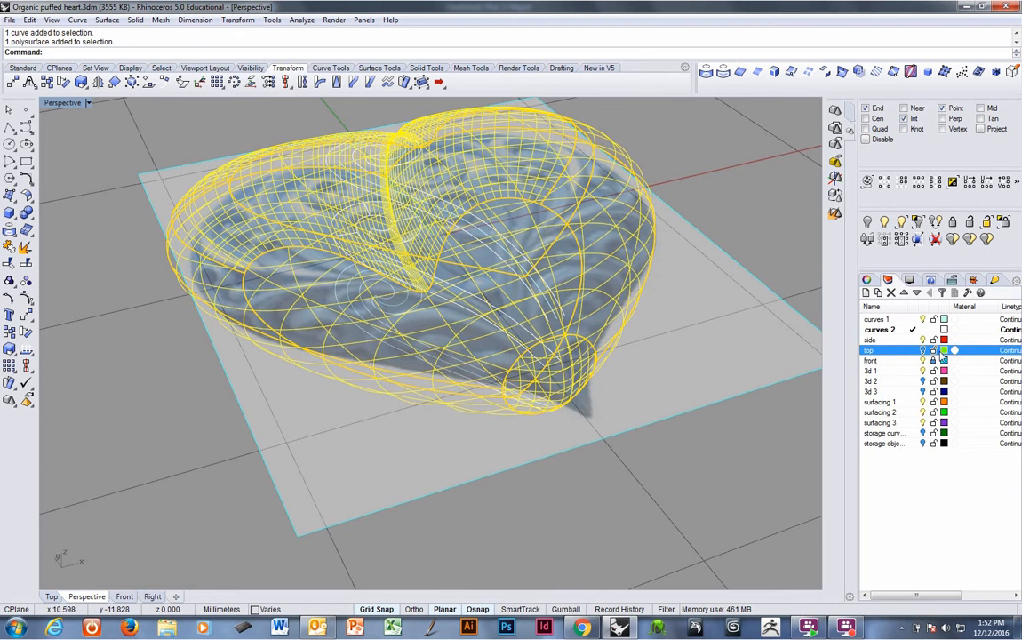
left_click(935, 343)
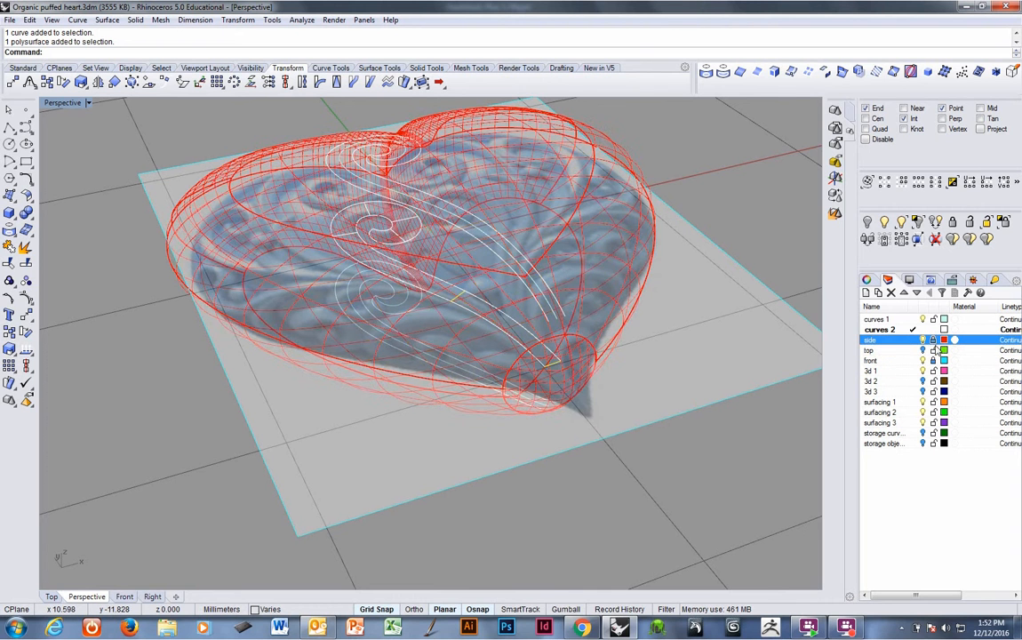
Add the remaining copied cutting lines to the selection and project them onto the heart surface.
left_click(352, 235, "shift")
left_click(370, 213, "shift")
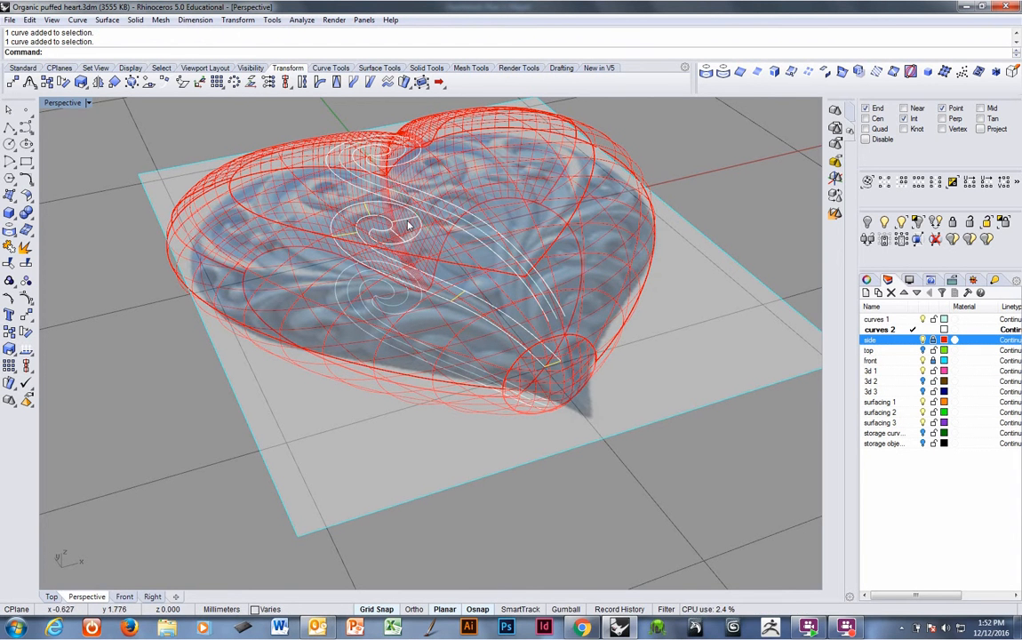
right_click_drag(460, 254, 452, 278)
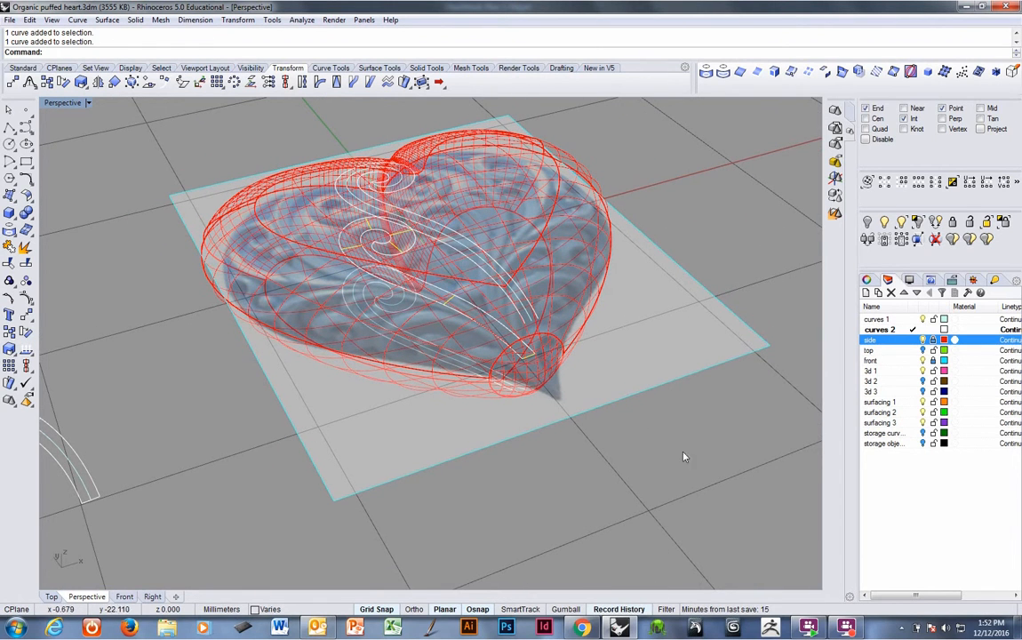
left_click(707, 73)
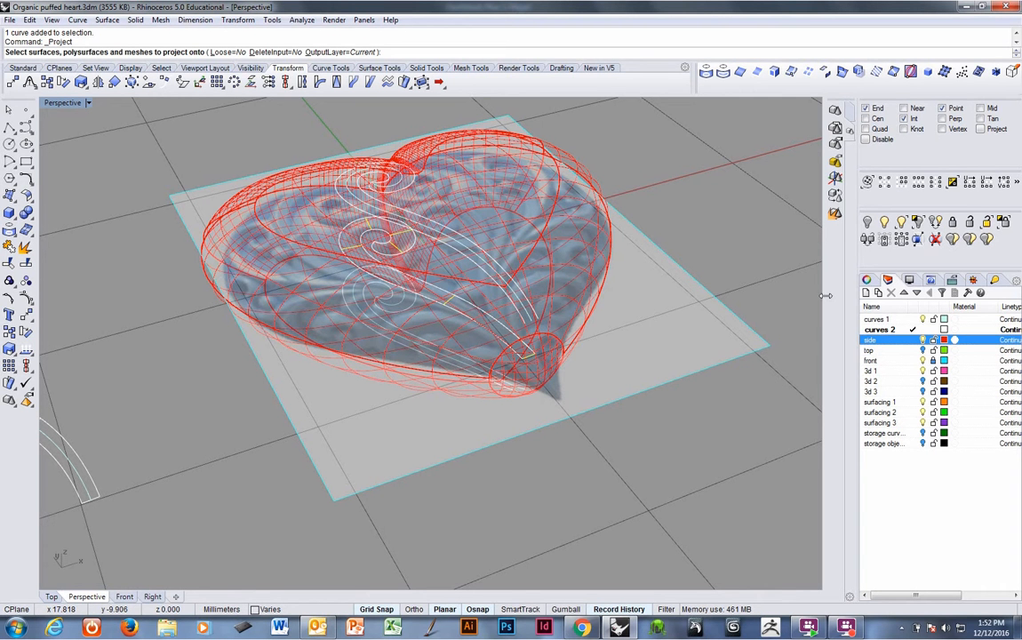
left_click(585, 207)
key("Return")
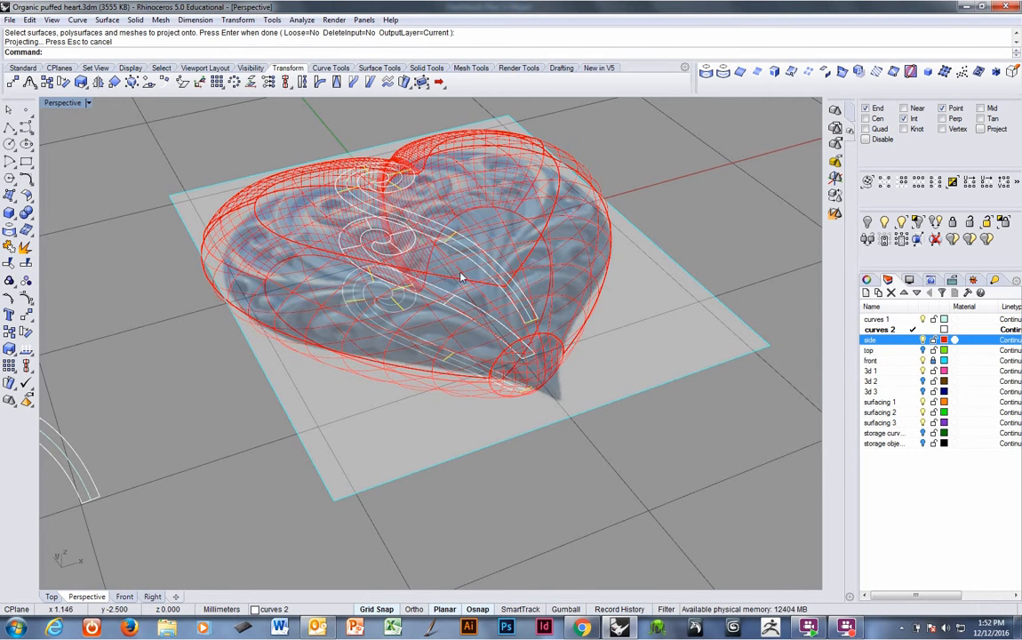
Delete the flat copied cutting lines left on the base plane under the heart.
right_click_drag(460, 276, 334, 191)
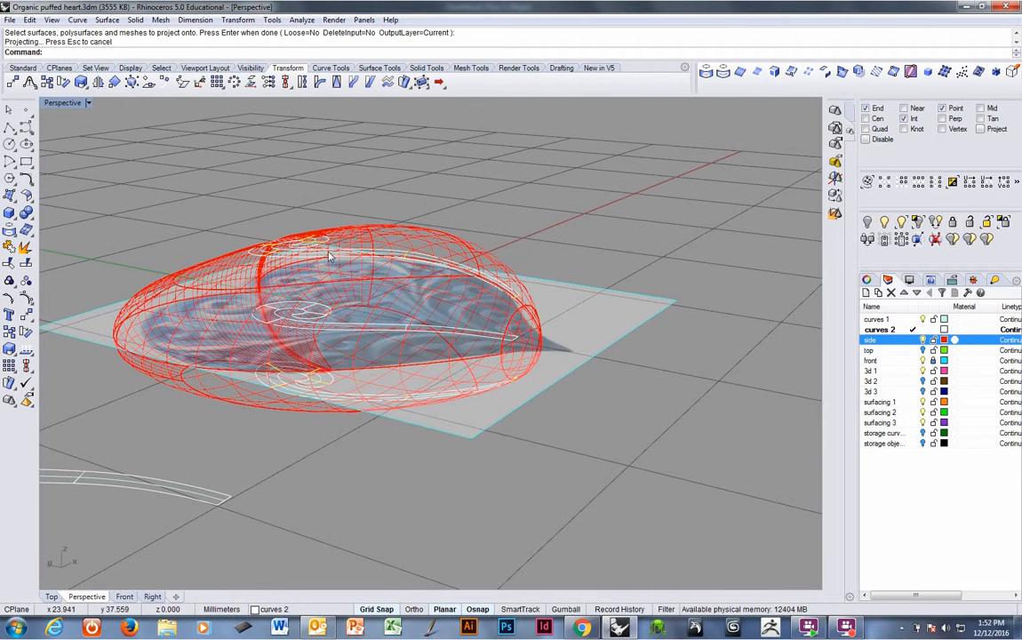
right_click_drag(560, 299, 480, 343)
key("Delete")
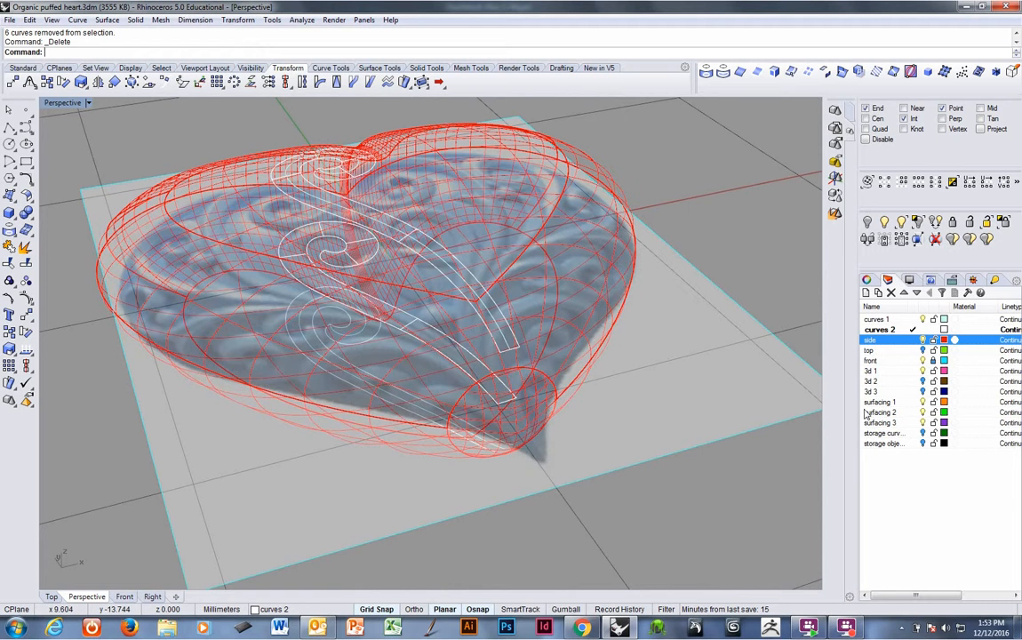
Hide the side layer and try moving the selected stem cutting lines to layer 3d 3, then undo that layer change.
left_click(922, 341)
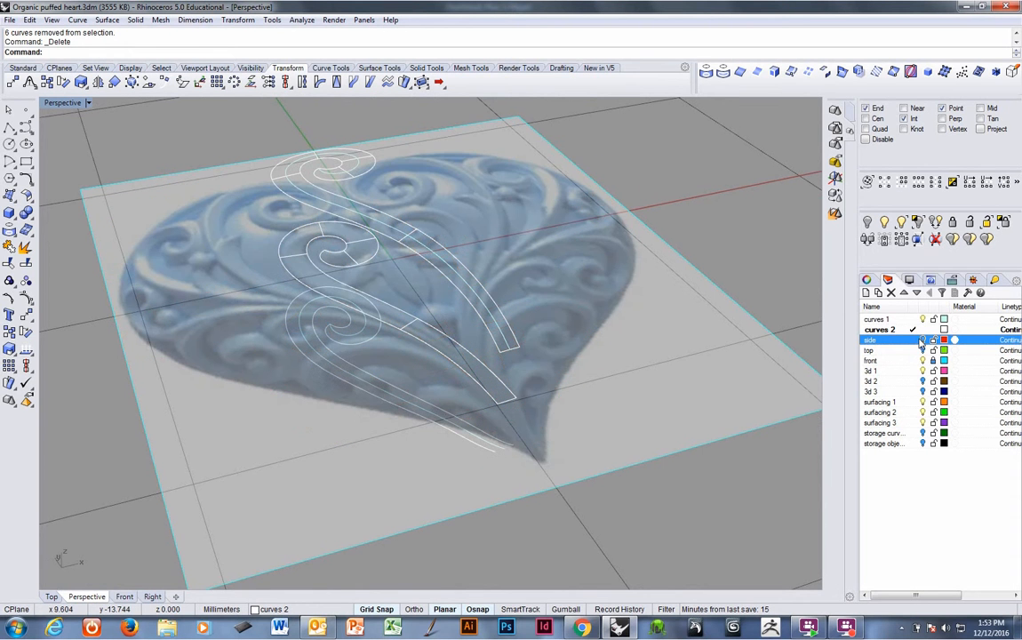
left_click(431, 347)
left_click(431, 336, "shift")
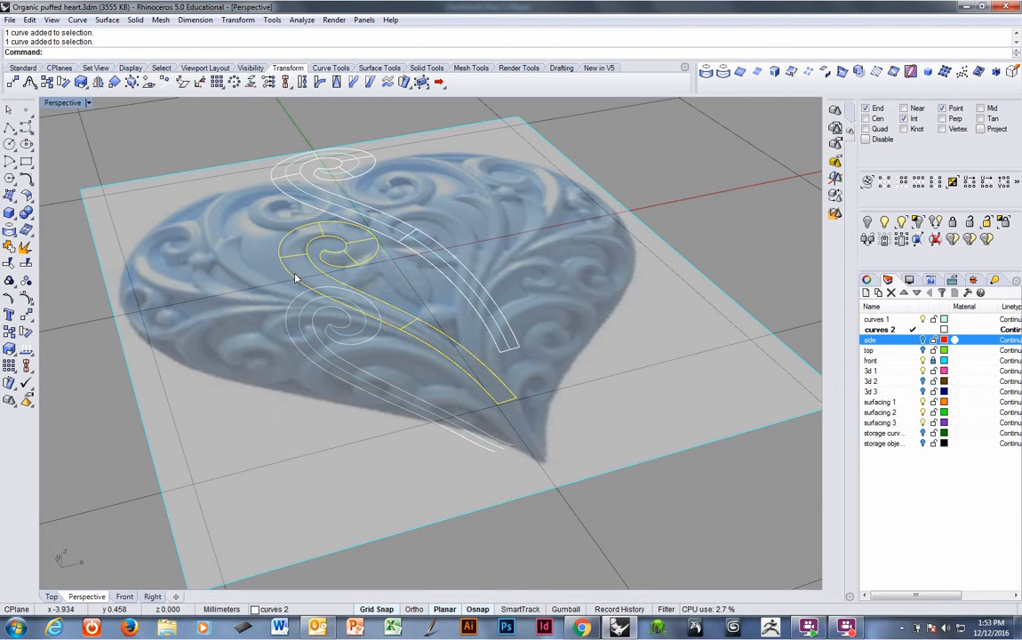
key("F4")
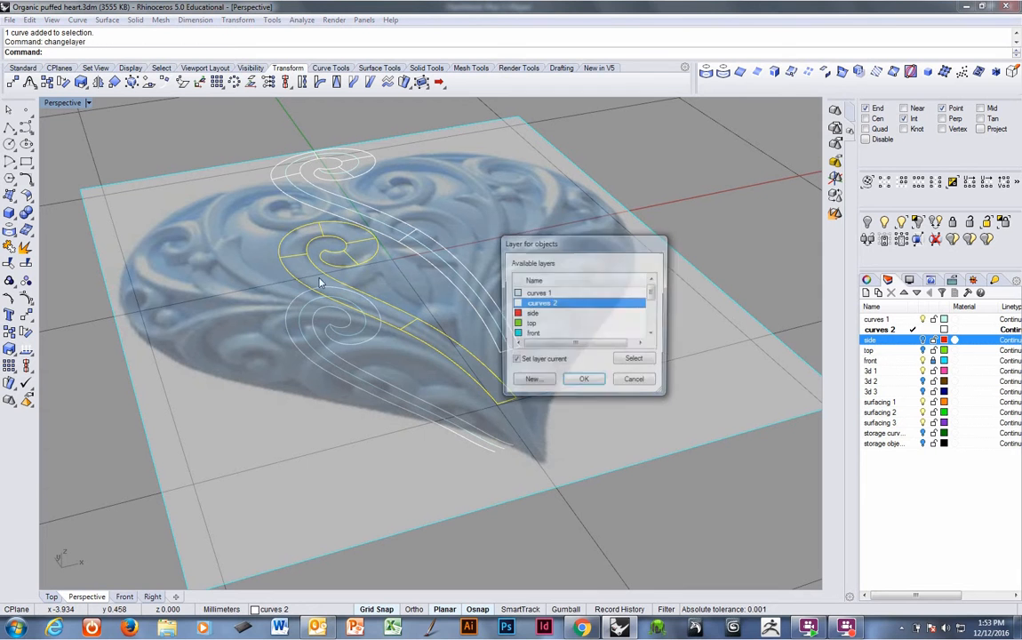
left_click_drag(653, 296, 652, 317)
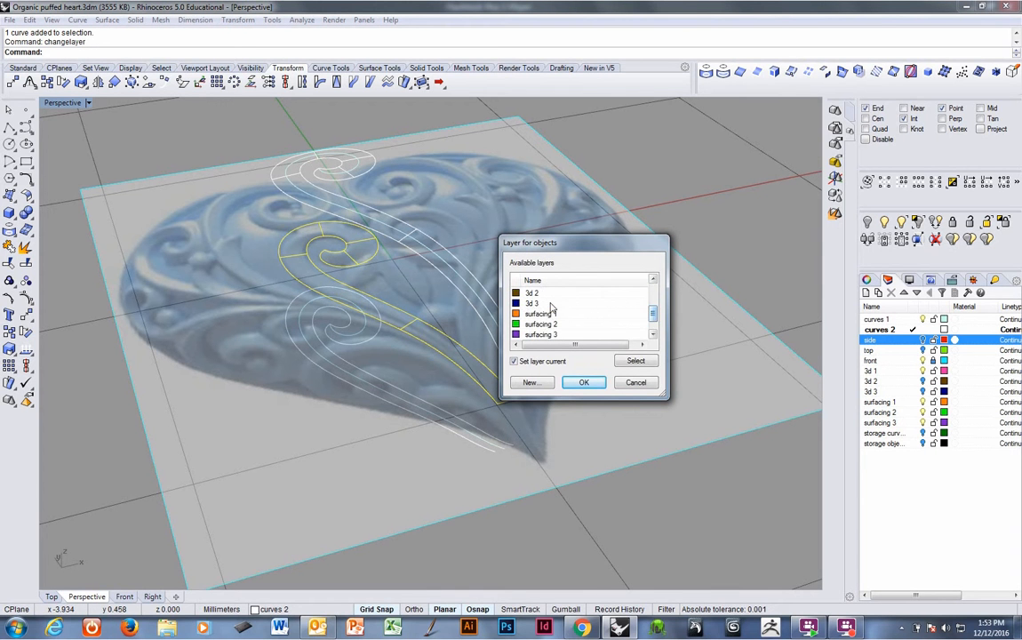
left_click(551, 304)
left_click(583, 382)
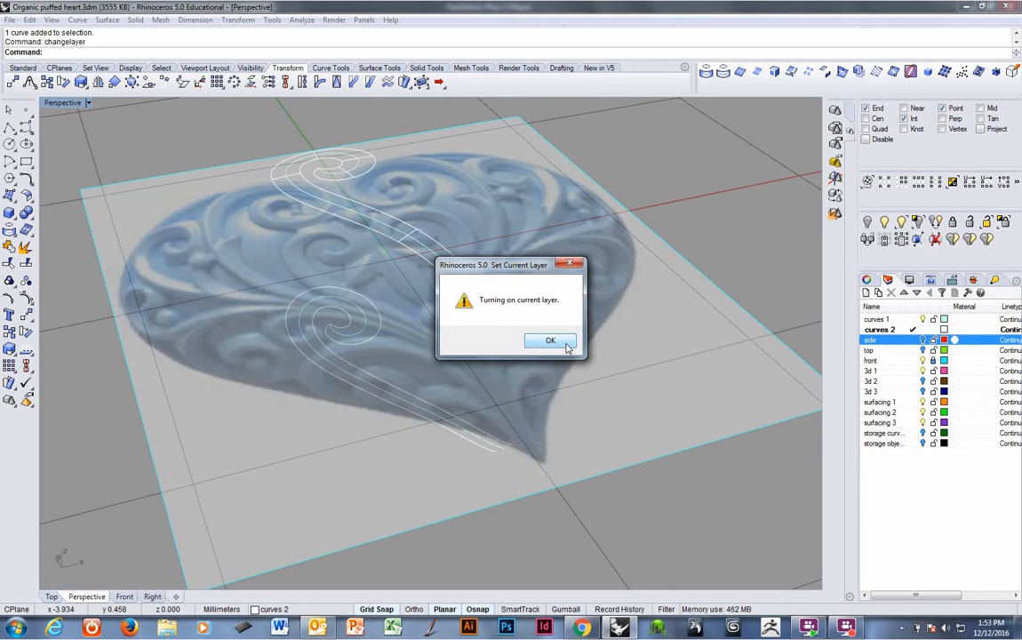
left_click(565, 345)
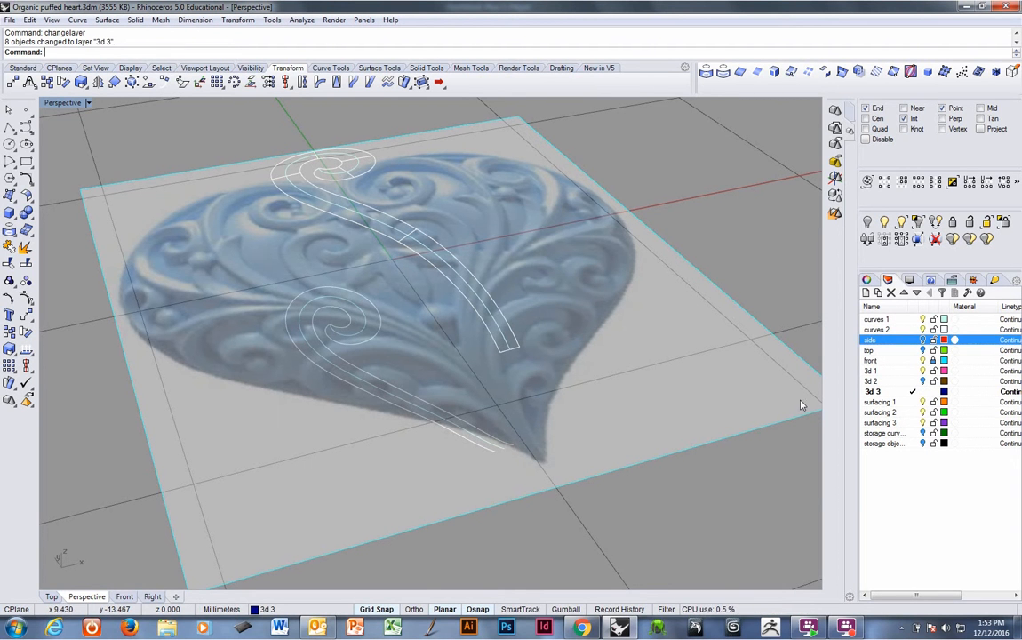
key("ctrl+z")
Select the middle spiral's projected outline curves, leaving one out, and move them to layer 3d 3.
right_click_drag(641, 380, 455, 315)
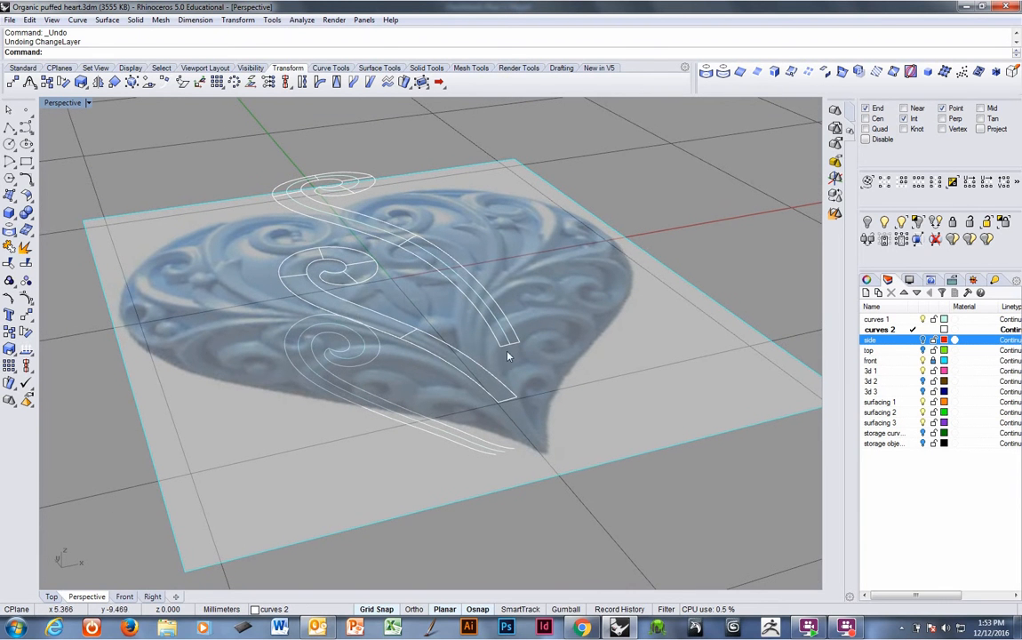
left_click_drag(408, 341, 536, 426)
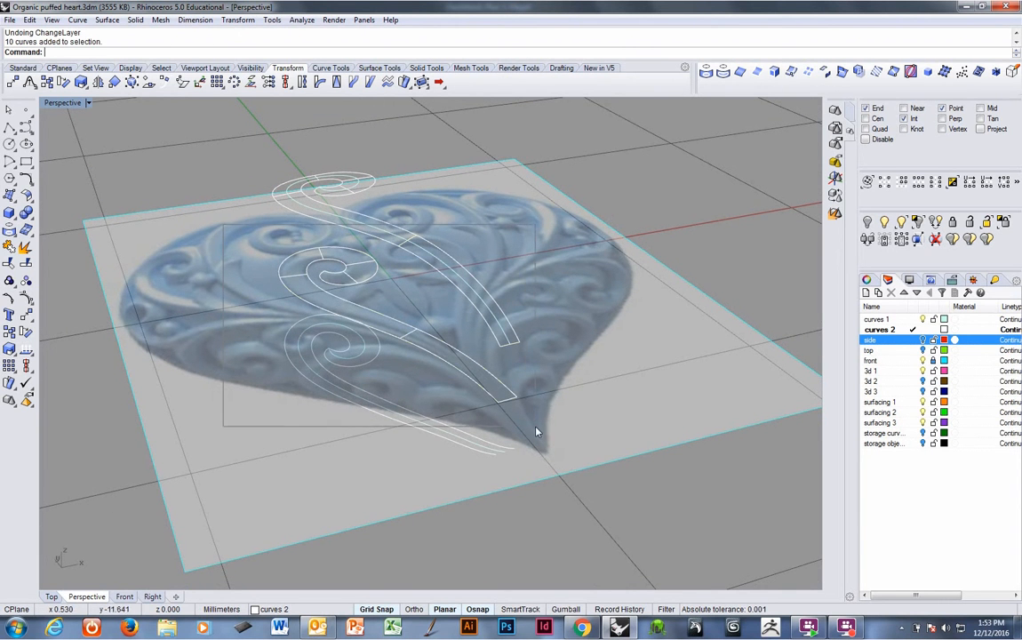
right_click_drag(514, 378, 457, 310)
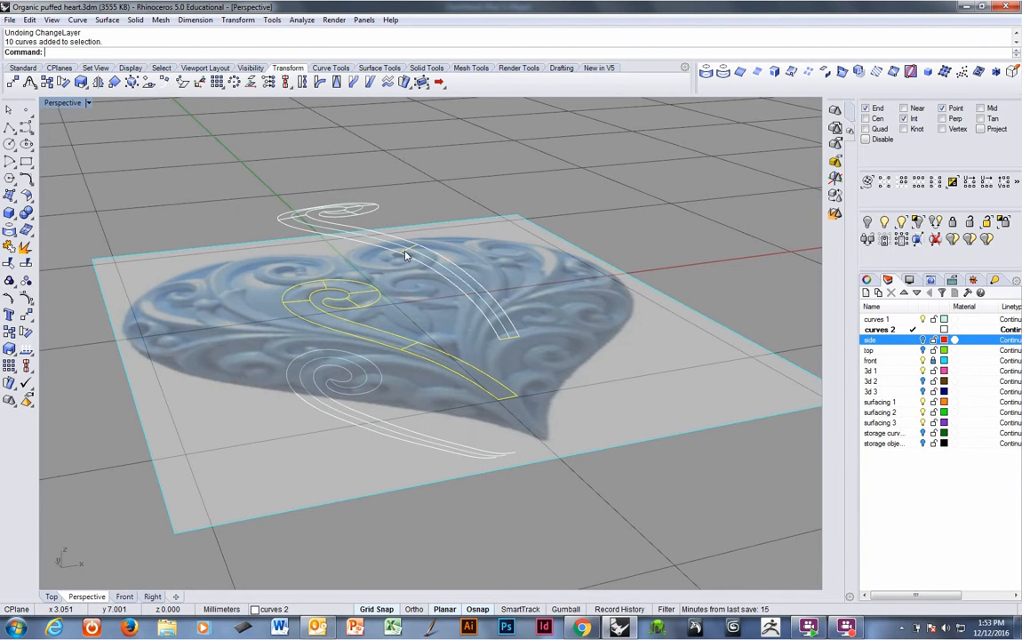
left_click(405, 252, "ctrl")
right_click(457, 267)
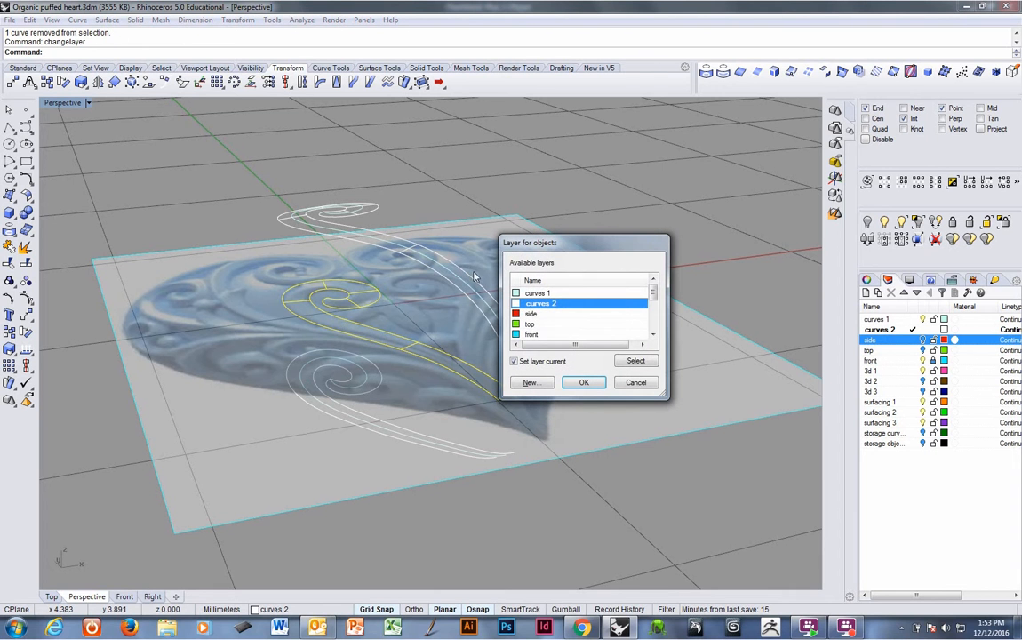
left_click_drag(654, 288, 652, 311)
left_click(546, 304)
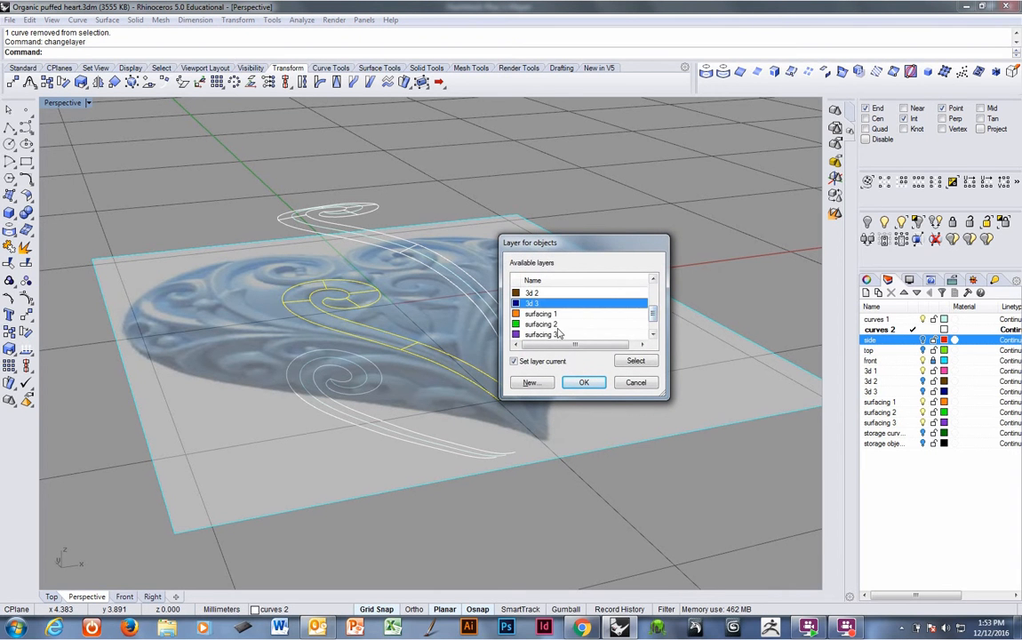
left_click(582, 382)
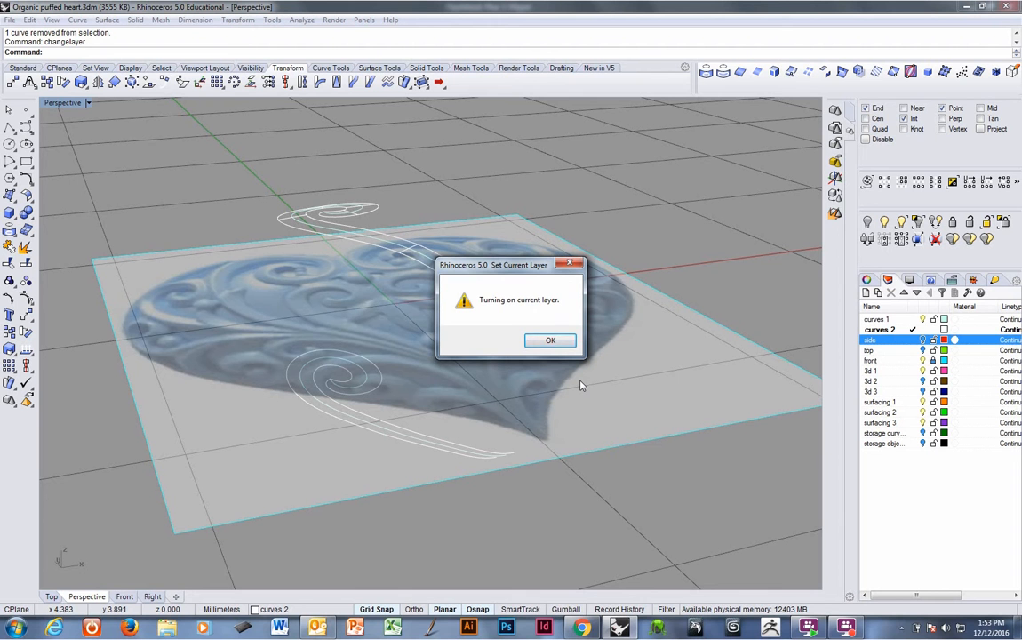
left_click(552, 343)
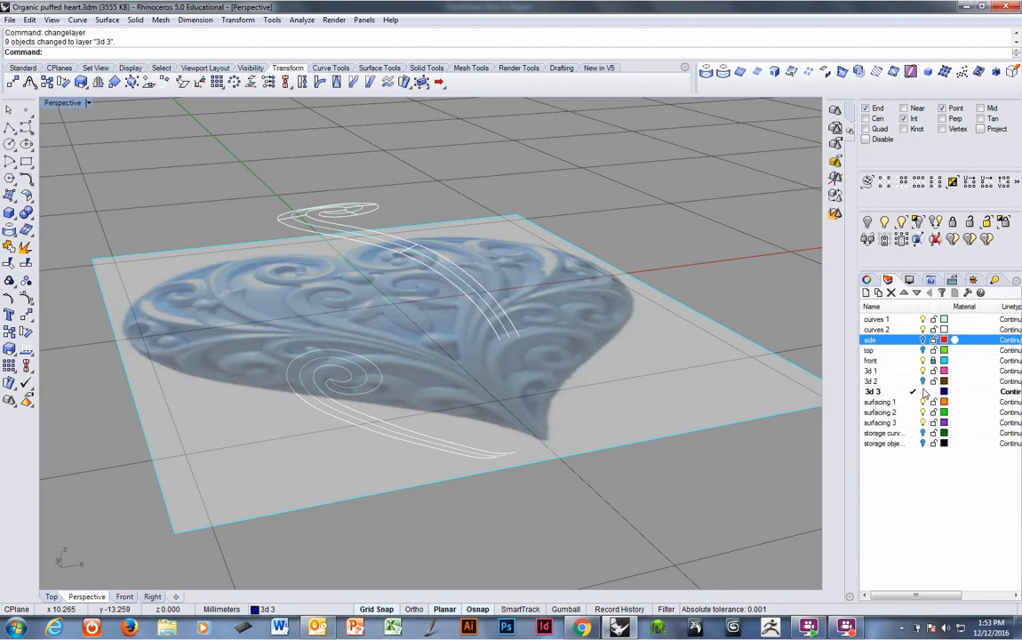
Move two stray curves at the stem's lower end back to layer curves 2.
right_click_drag(588, 388, 519, 350)
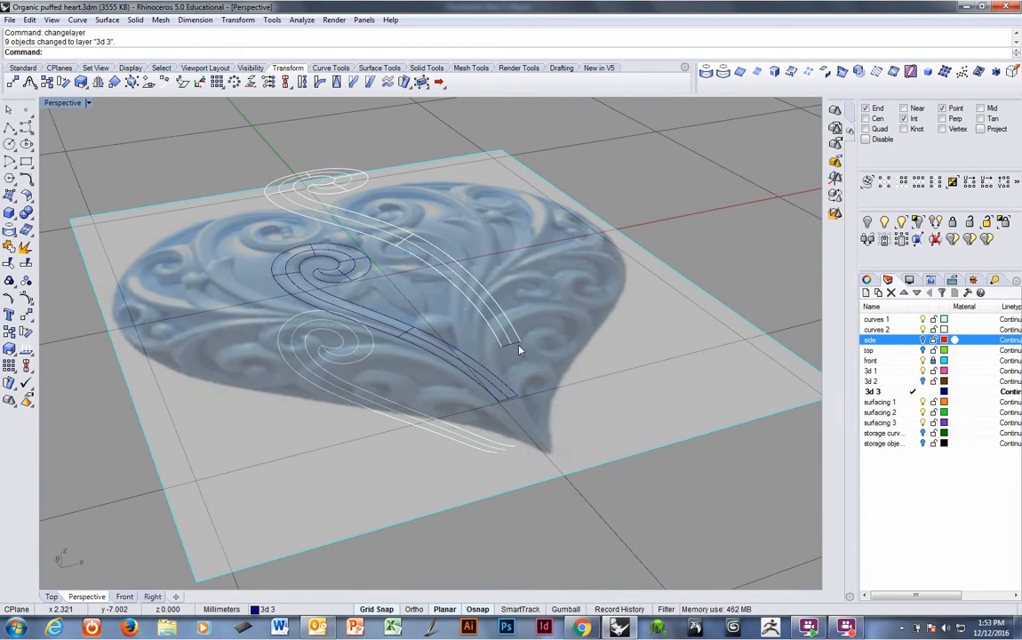
left_click(514, 345)
right_click(518, 347)
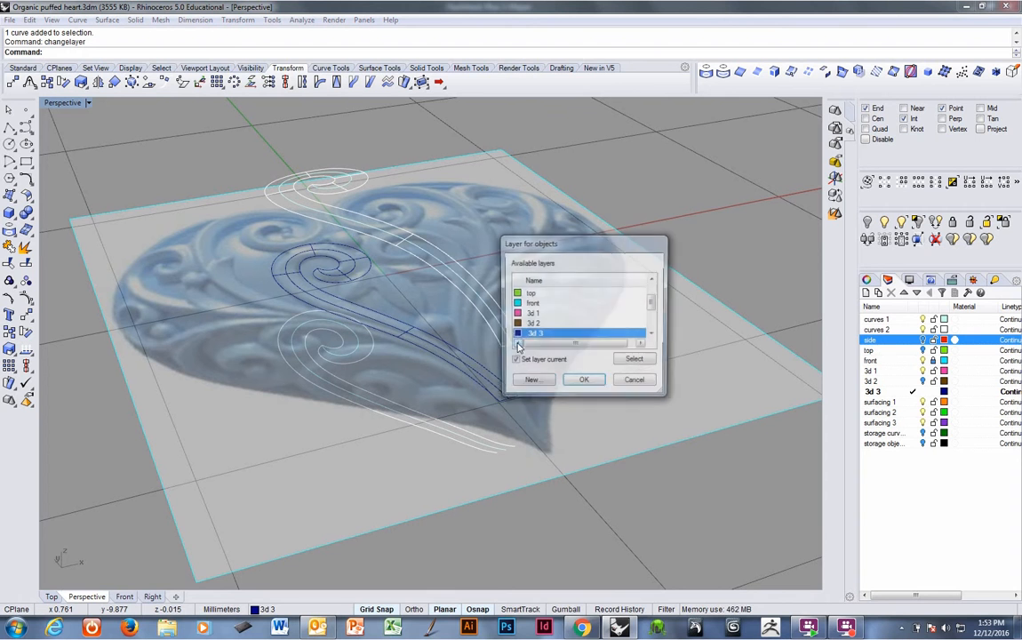
left_click_drag(652, 306, 650, 290)
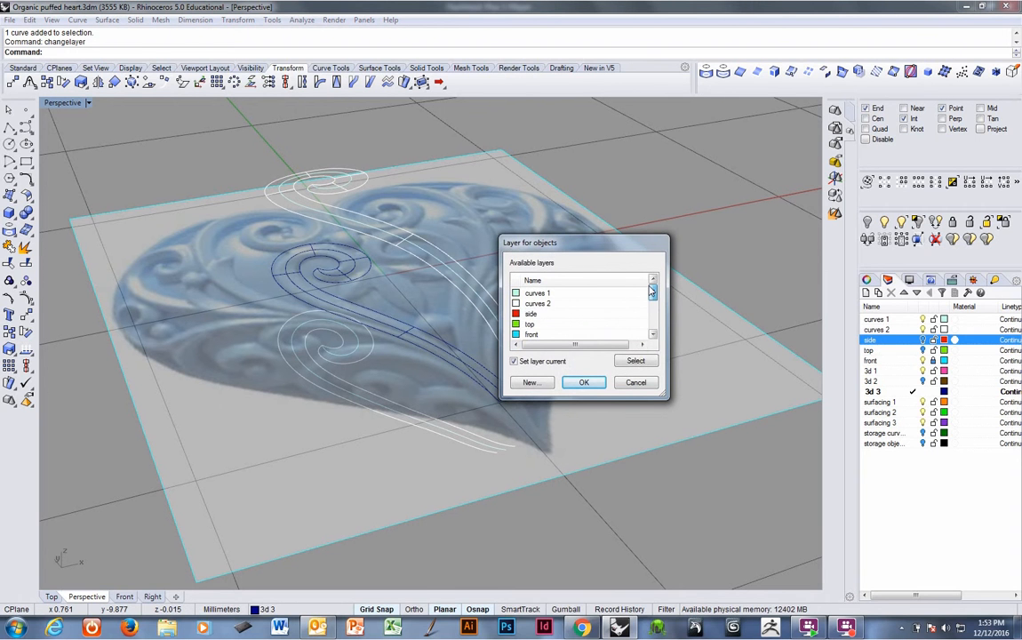
left_click(565, 303)
left_click(584, 382)
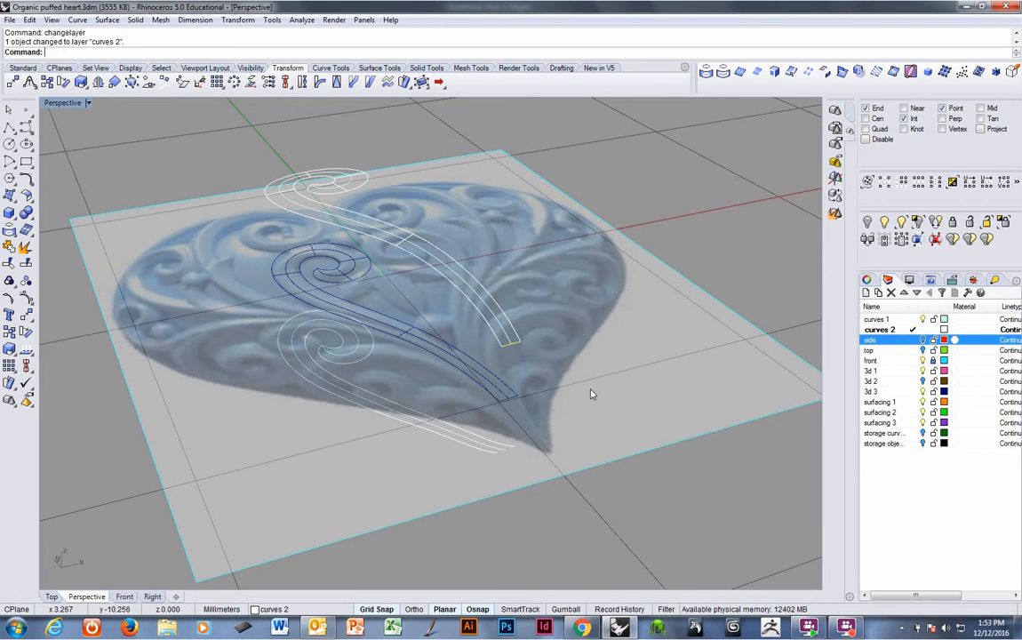
left_click(512, 395)
left_click(515, 402)
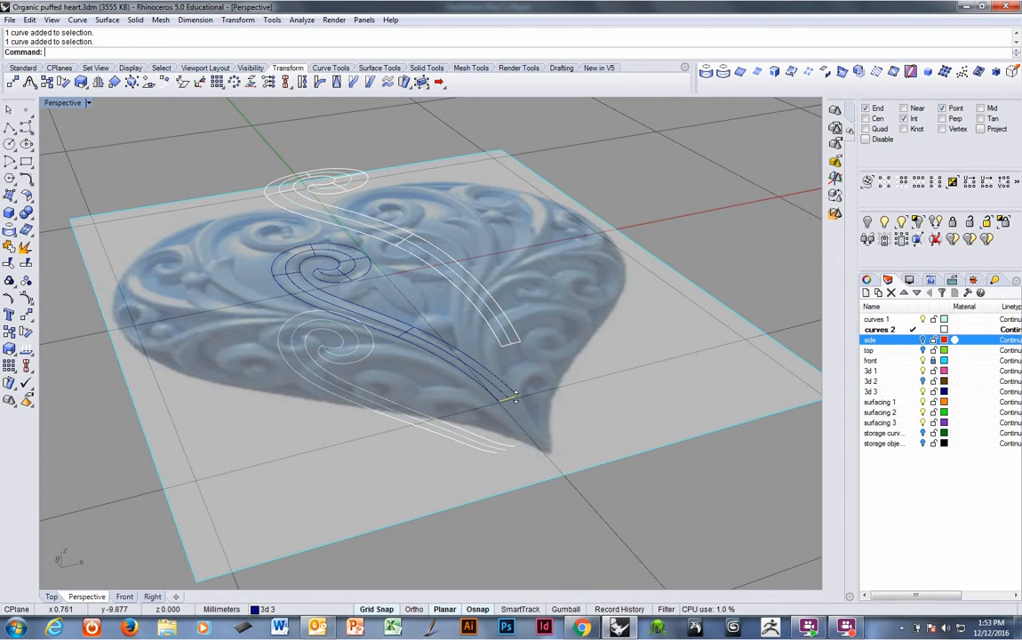
right_click(515, 402)
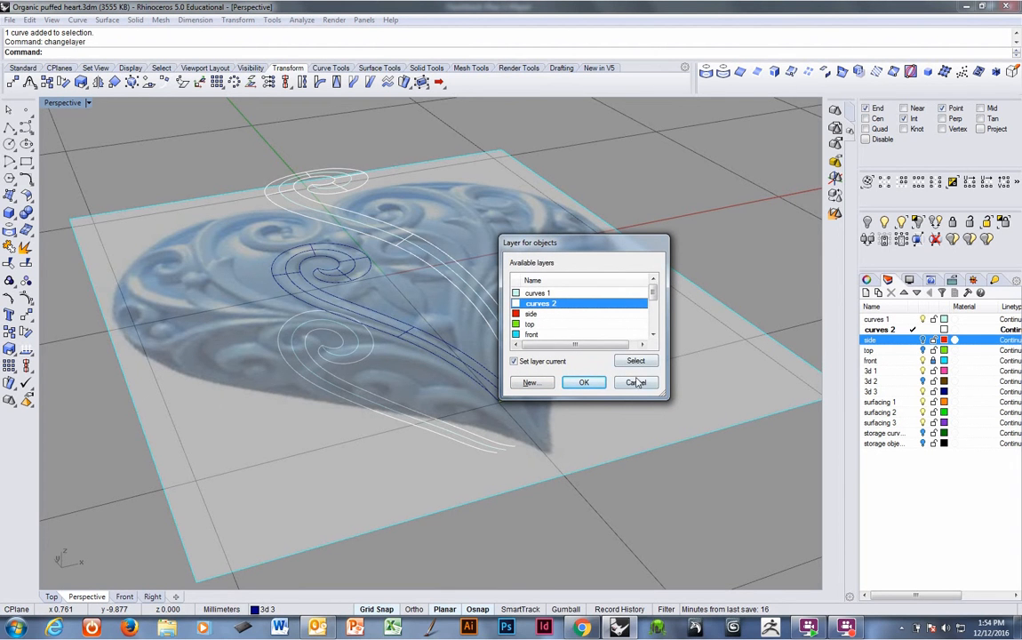
left_click(583, 382)
Hide layer 3d 3 and turn the side layer back on.
right_click_drag(546, 406, 549, 371)
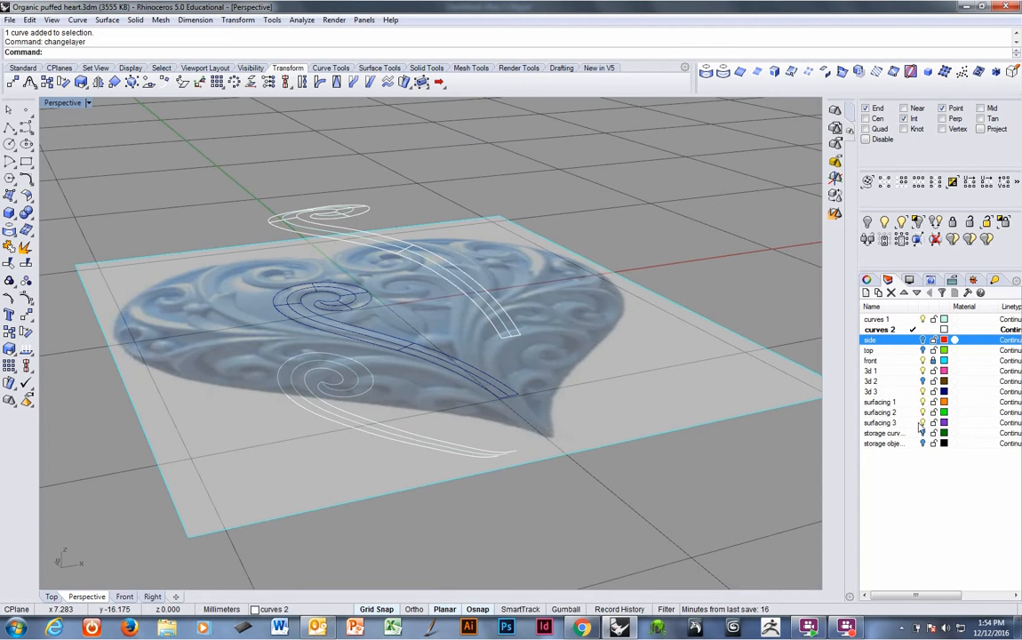
left_click(922, 392)
right_click_drag(613, 369, 543, 381)
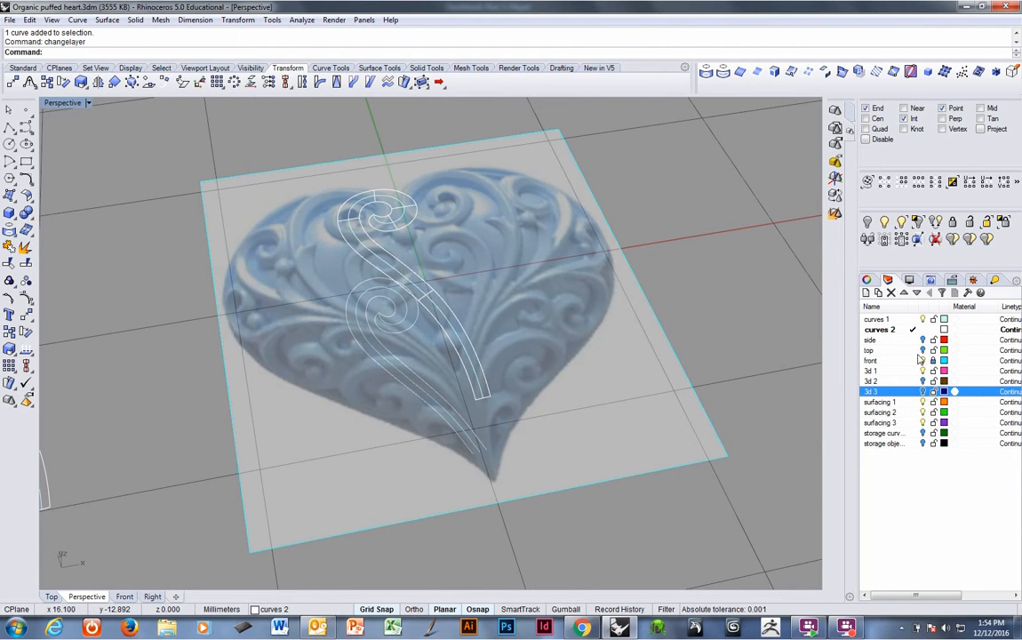
left_click(922, 340)
Try building a fin from the projected stem curve on the heart's surface with the Fin tool.
right_click_drag(461, 332, 422, 298)
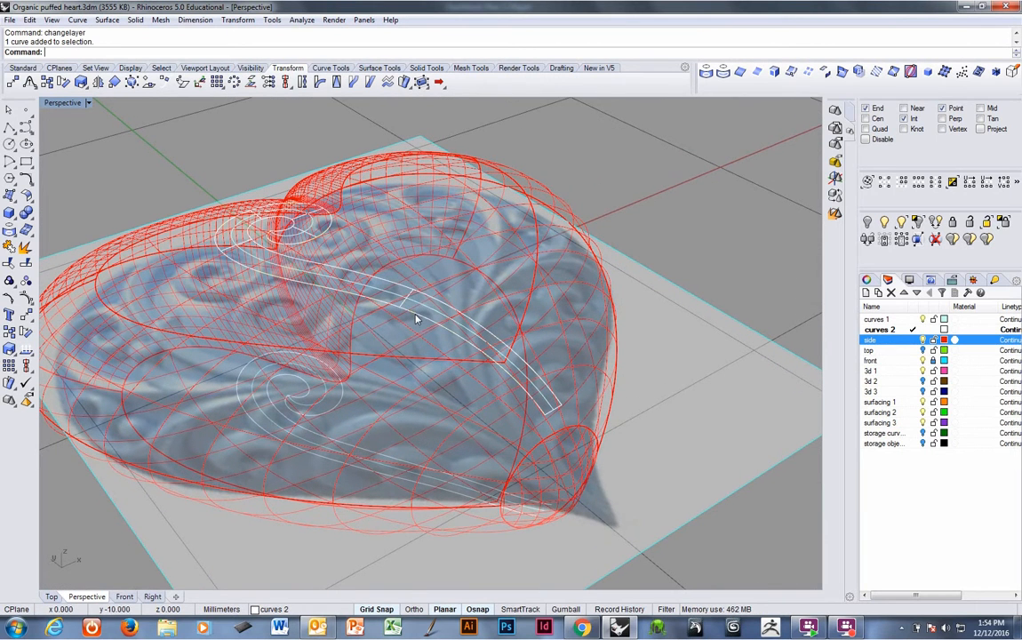
left_click(415, 318)
left_click(405, 293)
right_click_drag(405, 292, 522, 345)
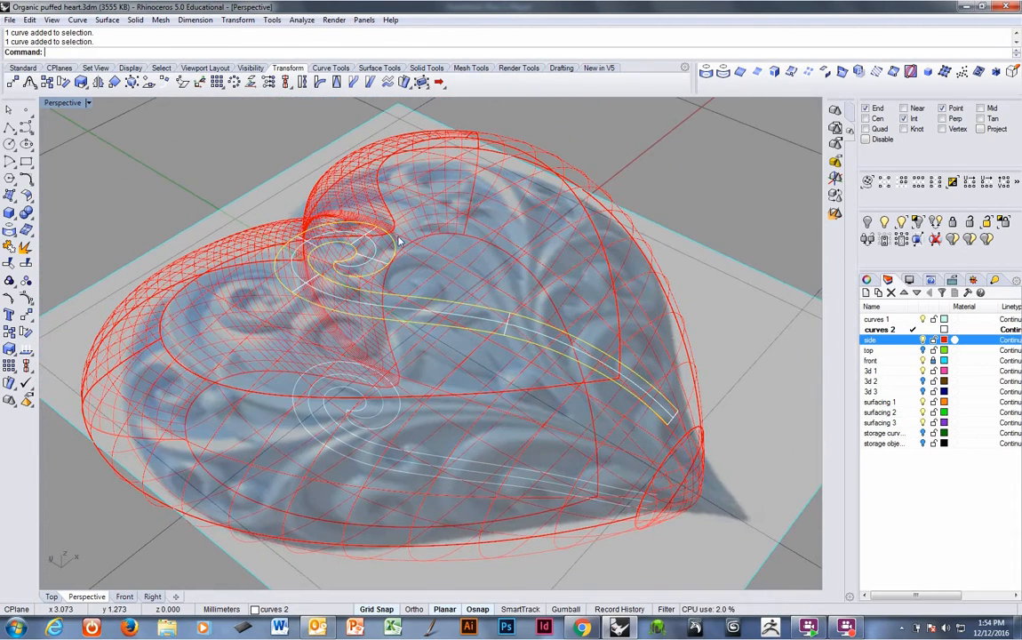
left_click(321, 68)
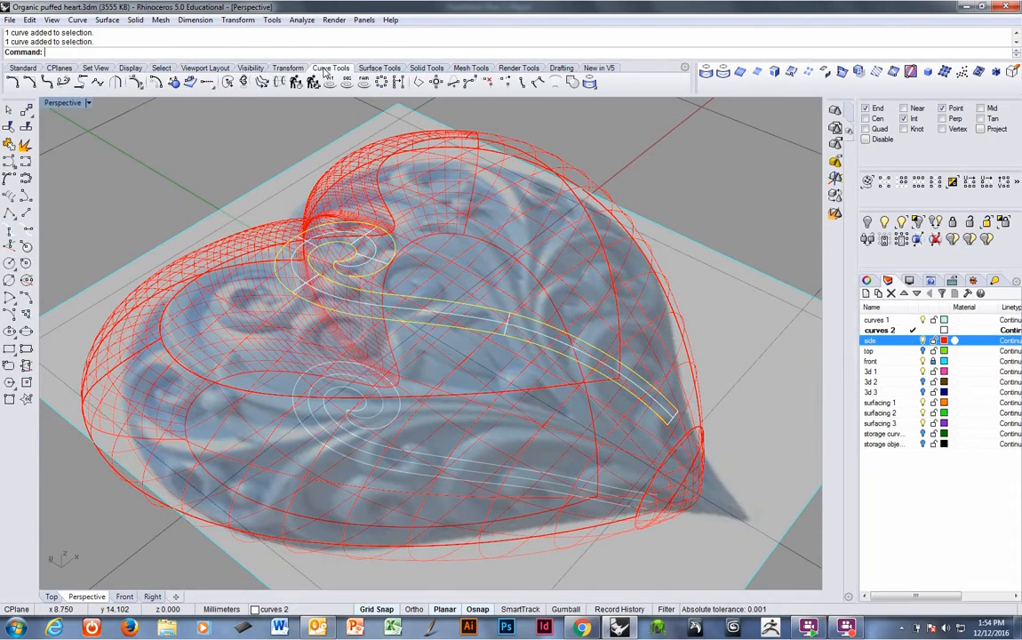
left_click(373, 68)
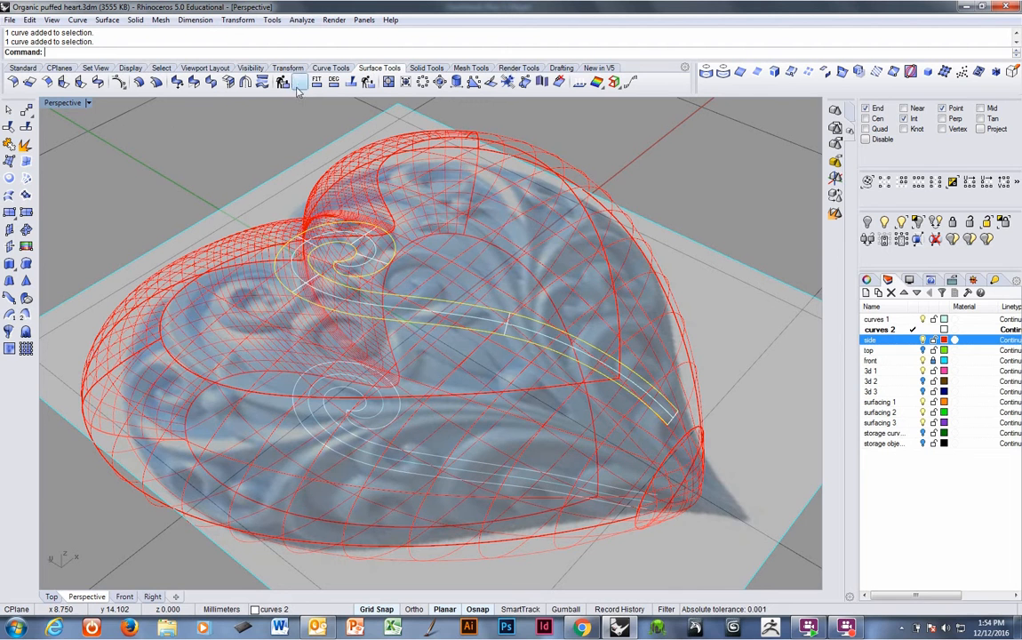
left_click(12, 265)
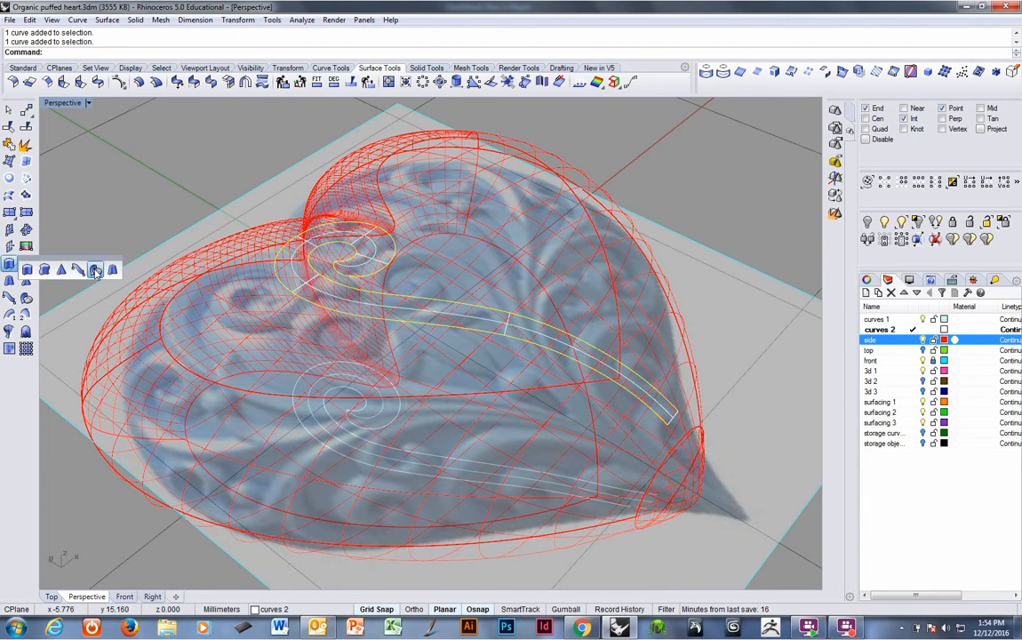
left_click(84, 242)
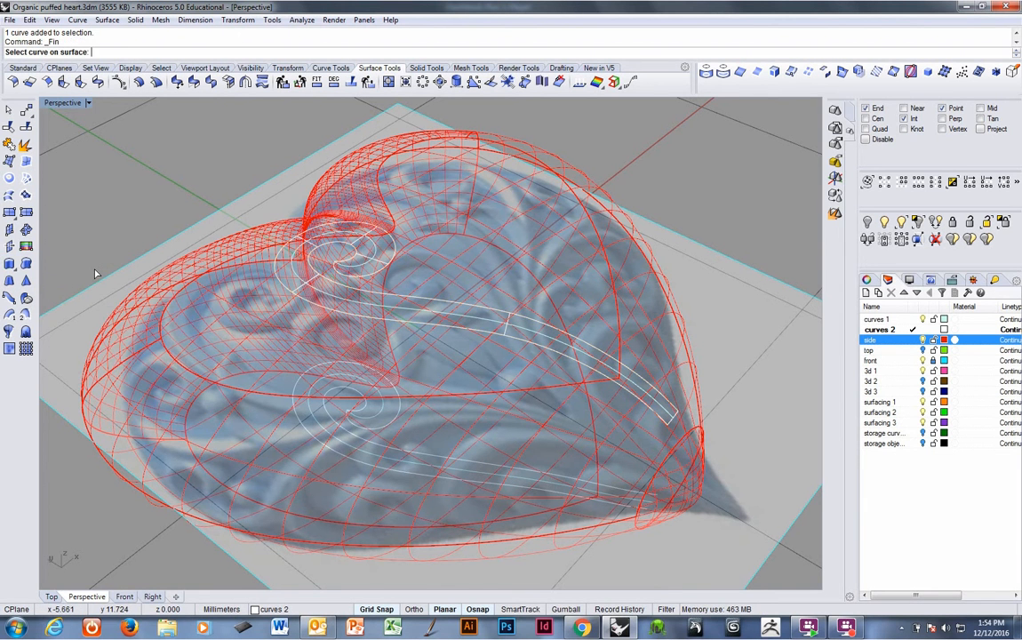
left_click(440, 306)
left_click(415, 326)
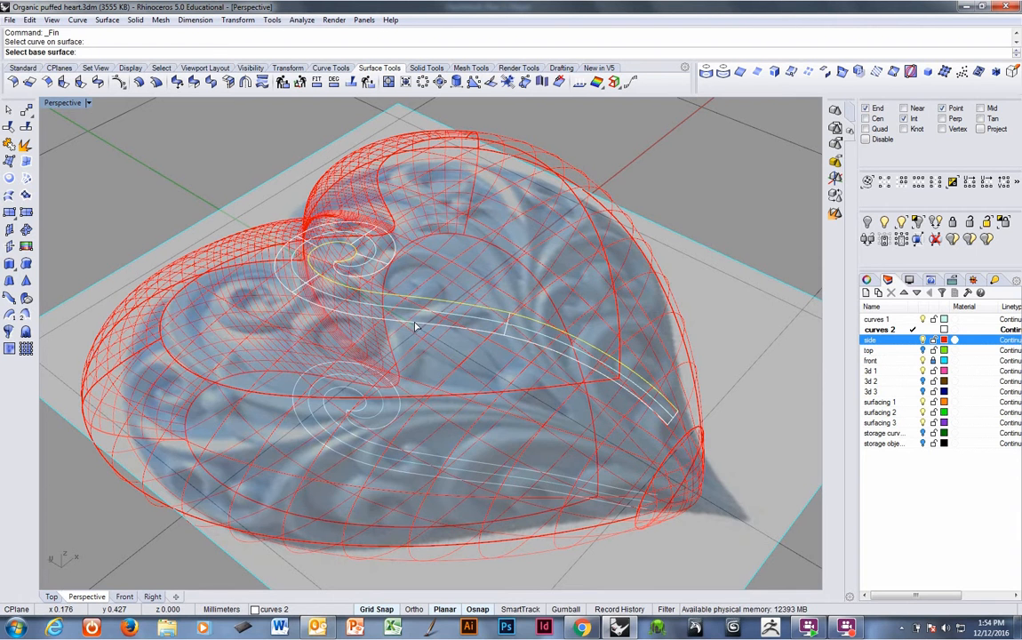
key("Escape")
right_click(418, 312)
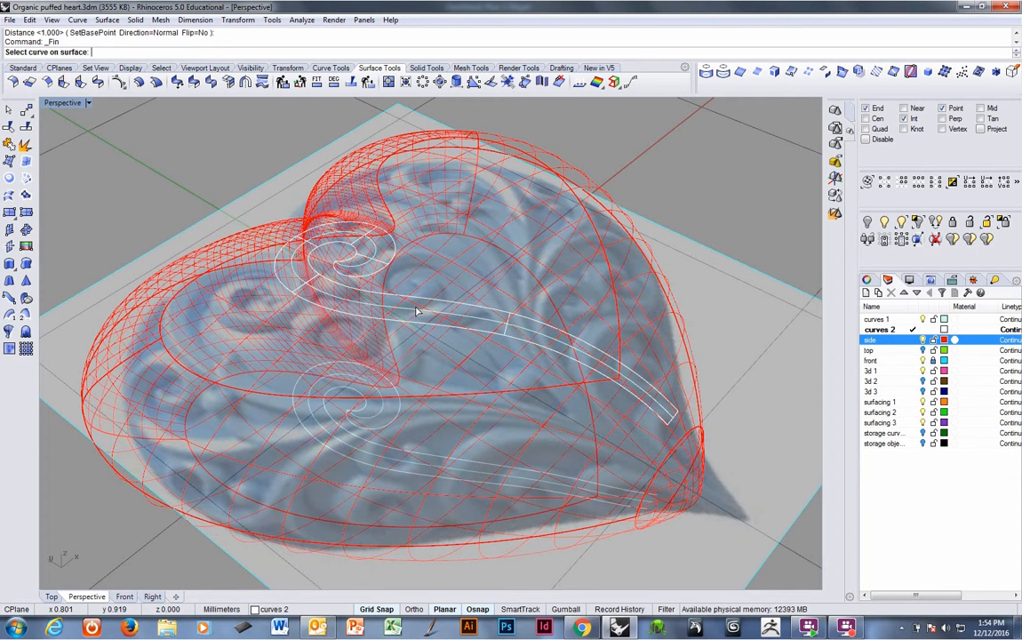
left_click(423, 304)
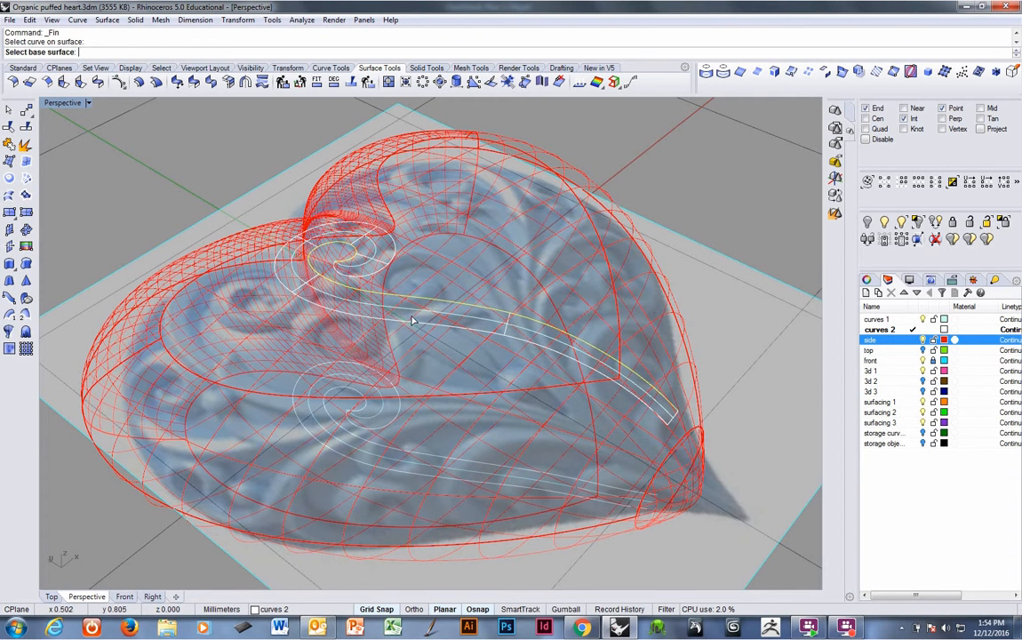
left_click(364, 289)
key("Escape")
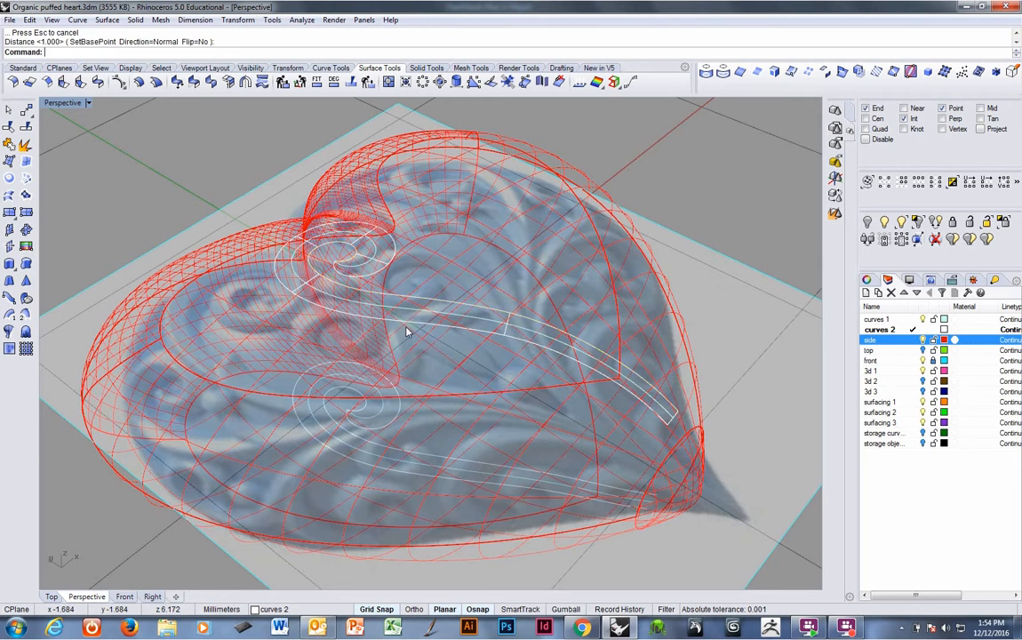
Build a fin along the stem's outer projected curve on the heart surface with a distance of -0.15.
mouse_move(407, 328)
right_mouse_down()
mouse_move(424, 302)
mouse_move(421, 312)
right_mouse_up()
right_click(421, 312)
left_click(427, 311)
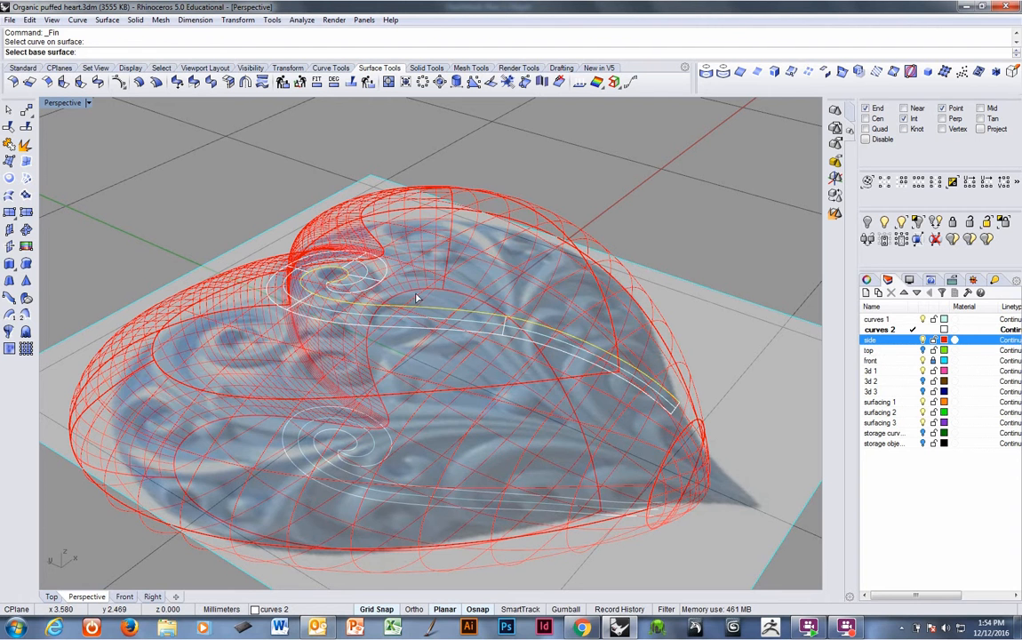
left_click(416, 296)
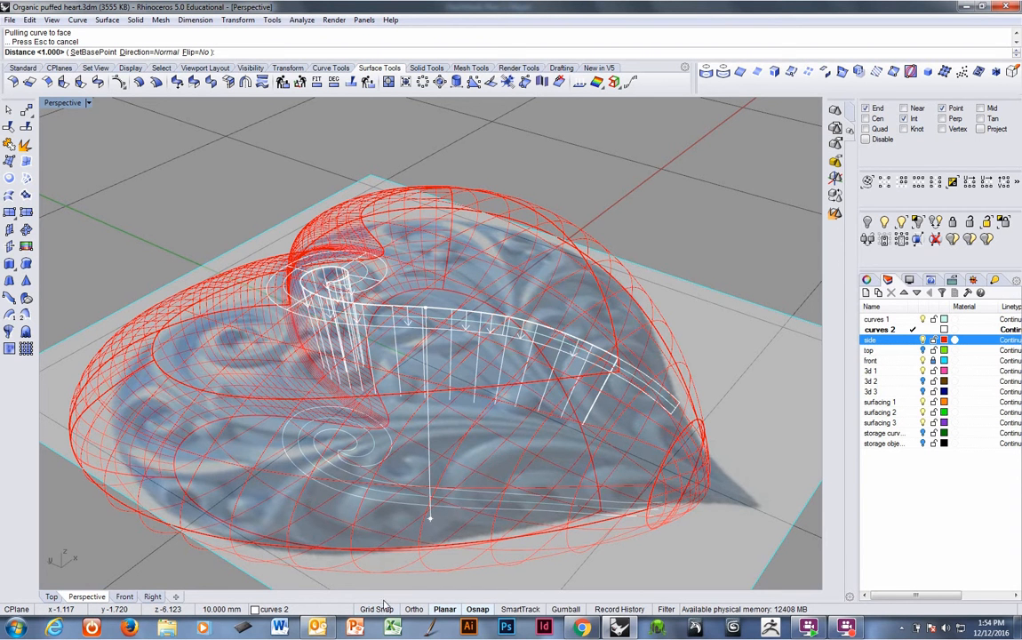
scroll(431, 291, "up", 1)
scroll(431, 291, "up", 3)
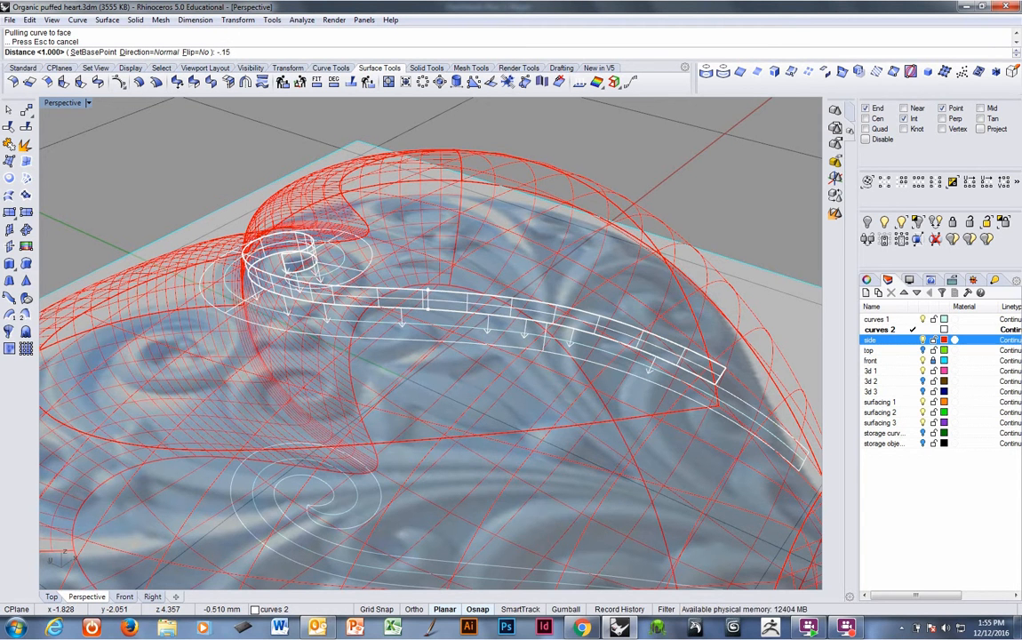
key("Return")
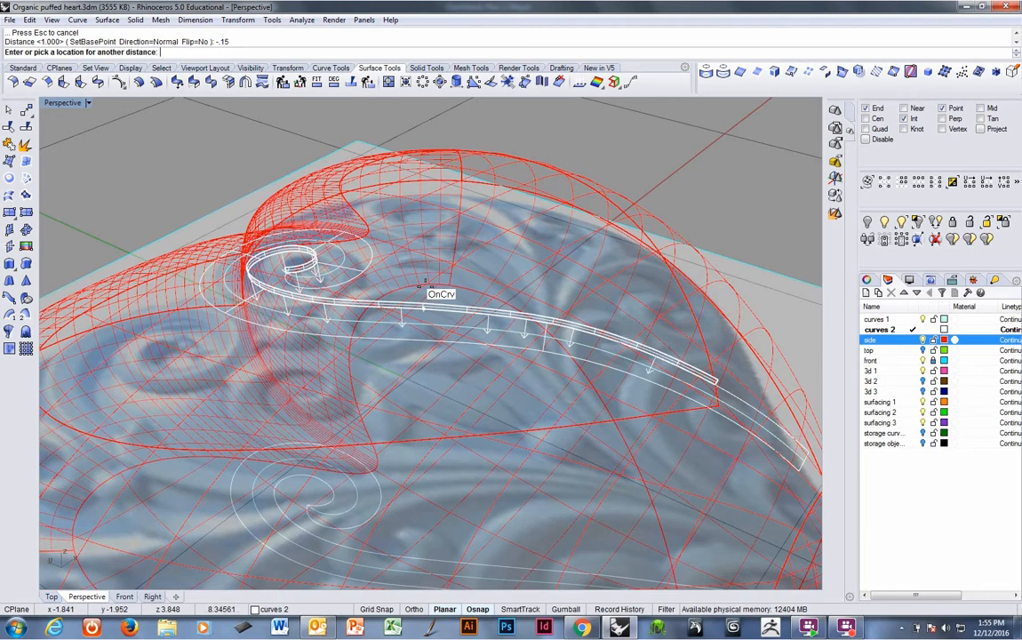
key("Return")
Add a fin along the stem's other side curve at the same -0.15 distance.
right_click_drag(380, 293, 461, 347)
left_click(403, 336)
right_click(432, 335)
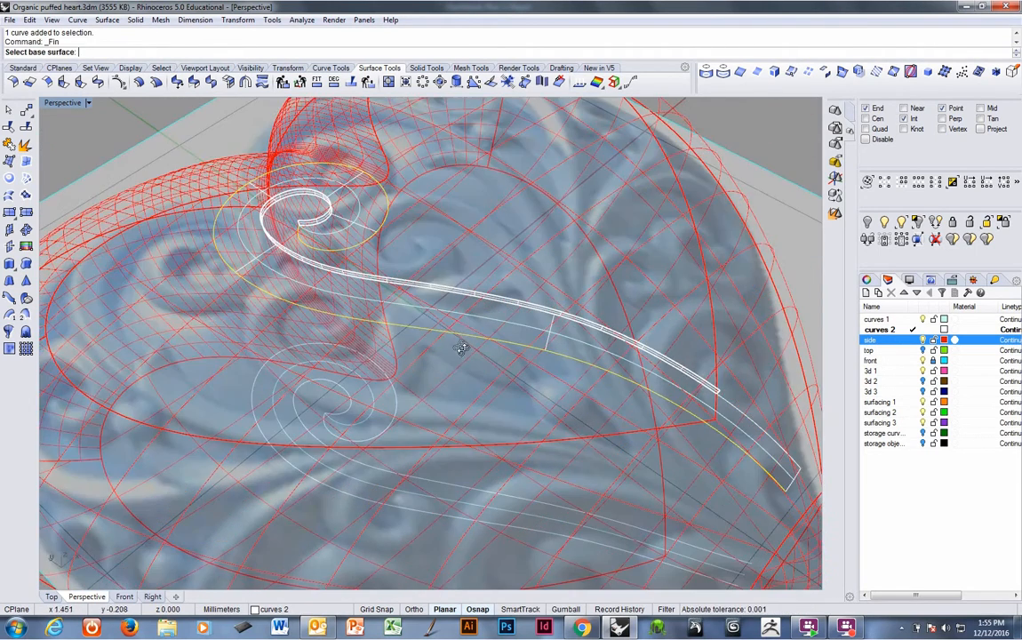
left_click(459, 322)
right_click(460, 322)
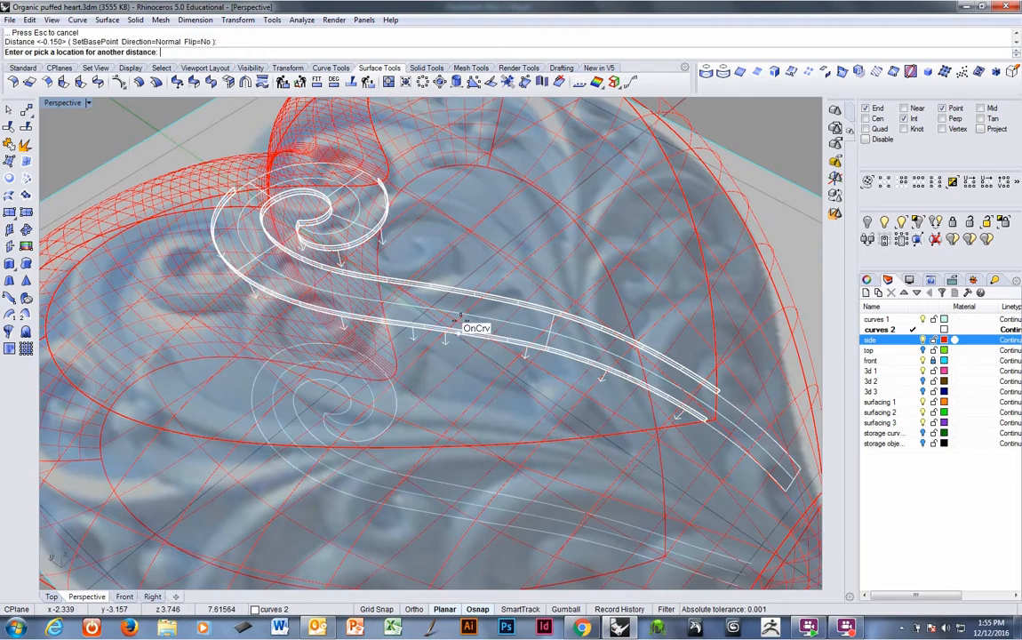
right_click_drag(304, 336, 388, 346)
right_click(200, 373)
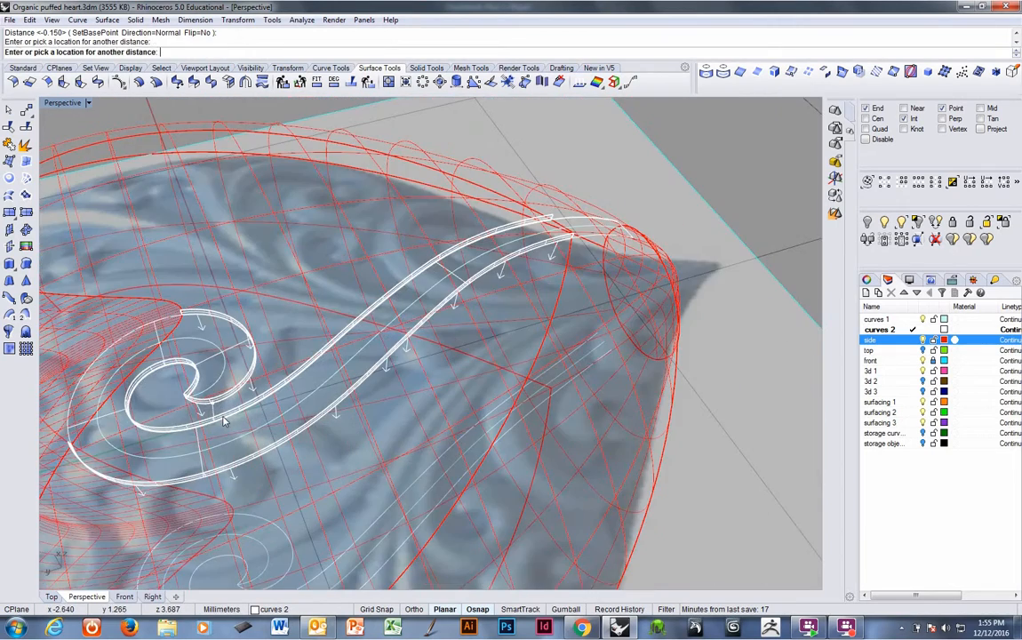
Add a -0.15 fin along the spiral's outer projected curve at the top of the stem.
right_click_drag(161, 388, 355, 414)
left_click(348, 428)
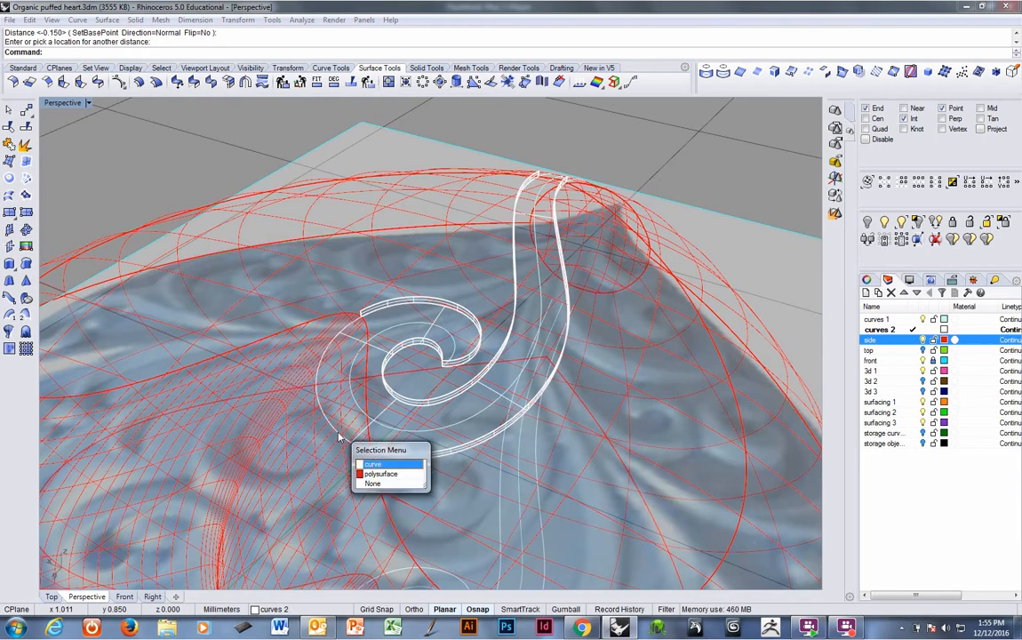
left_click(384, 467)
right_click_drag(383, 467, 438, 423)
right_click(441, 424)
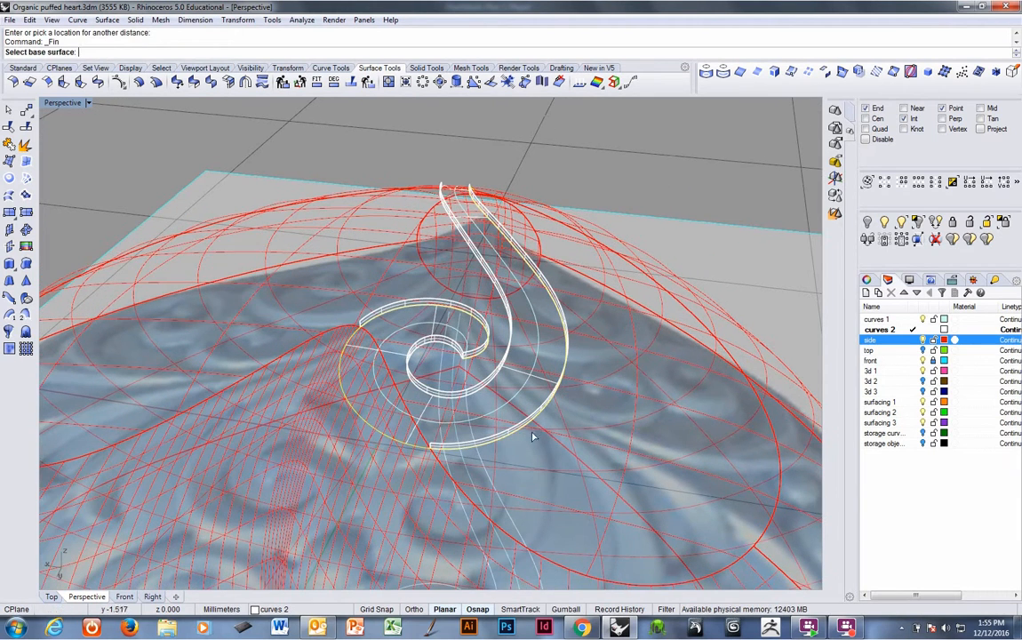
left_click(607, 449)
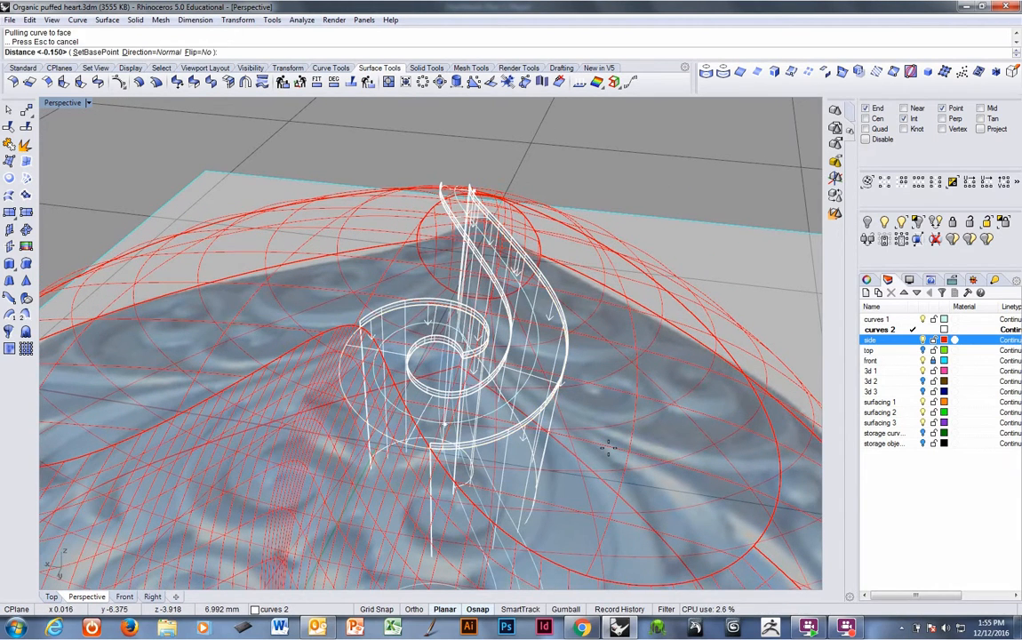
right_click(457, 425)
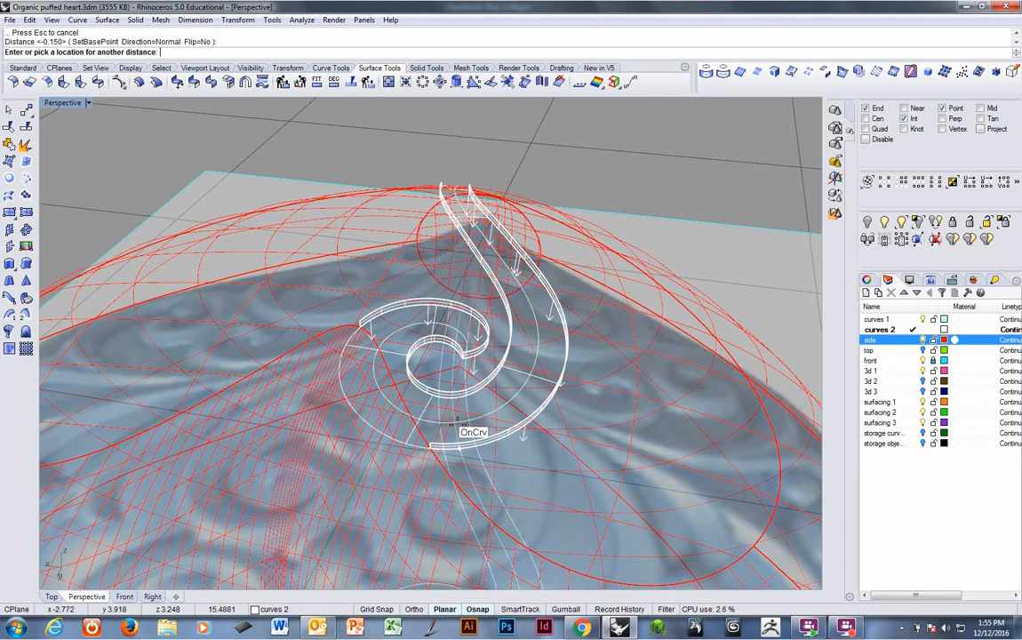
right_click(455, 427)
Add a -0.15 fin along another projected curve of the spiral.
left_click(391, 437)
right_click_drag(347, 391, 429, 475)
right_click(471, 486)
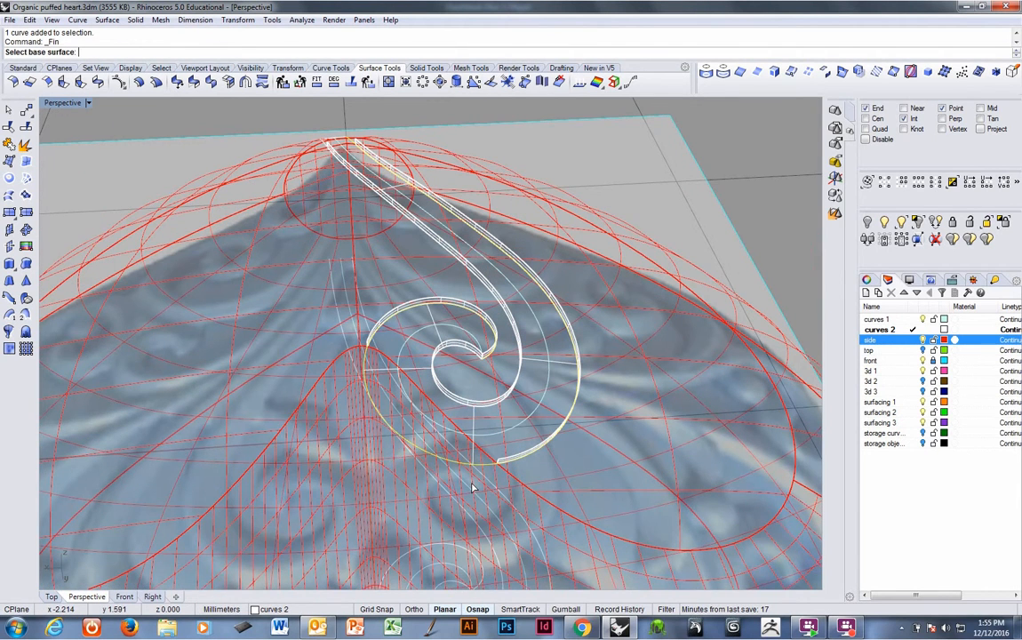
left_click(471, 483)
left_click(473, 481)
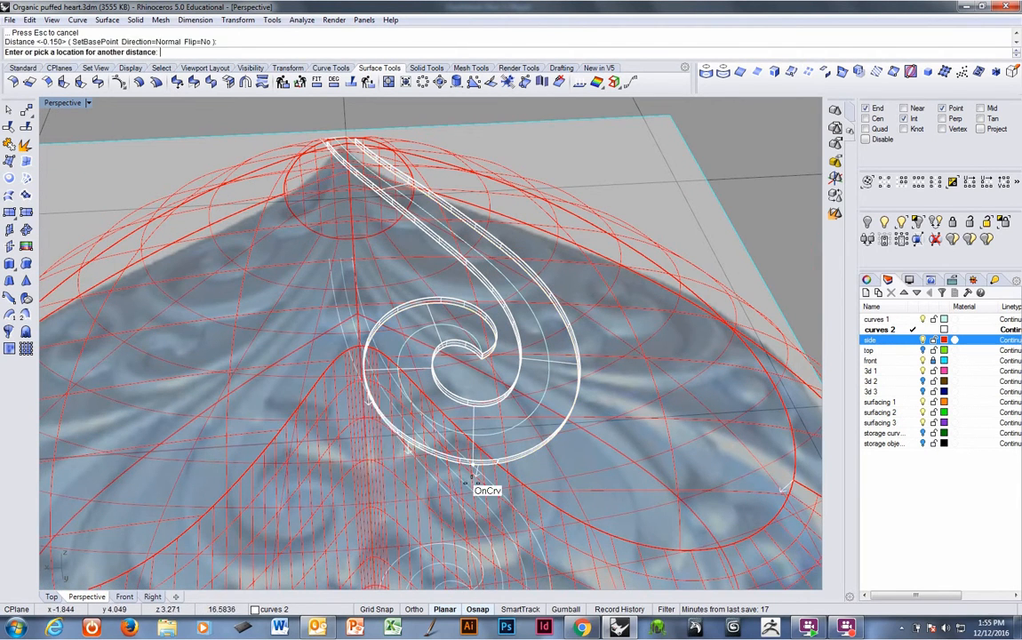
right_click(474, 480)
Add a -0.15 fin along the lower segment of one stem side curve near the heart's tip.
right_click_drag(471, 483, 475, 415)
left_click(475, 415)
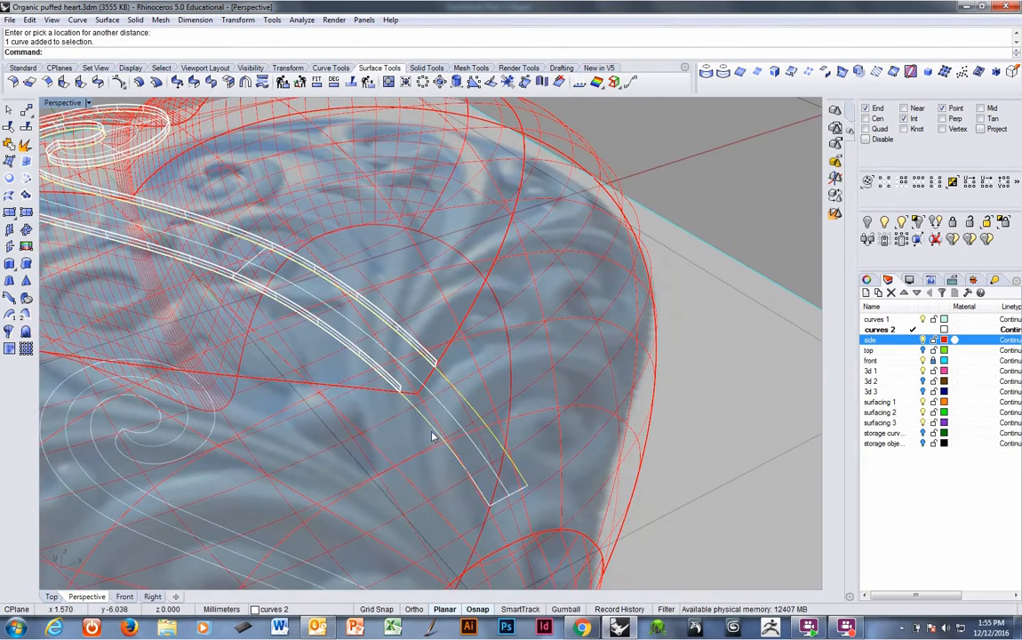
right_click(485, 410)
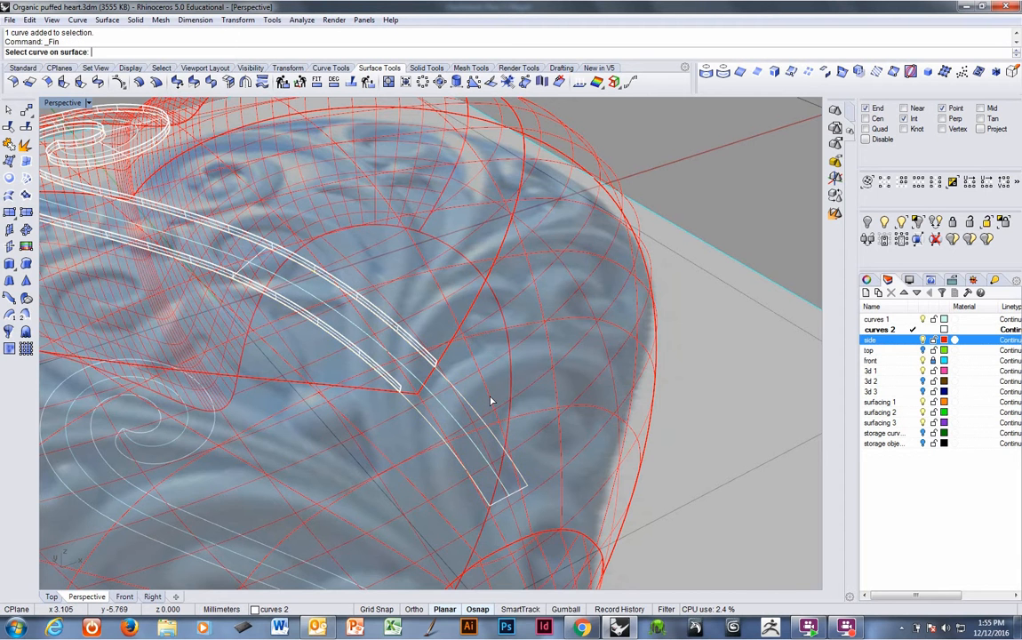
left_click(489, 405)
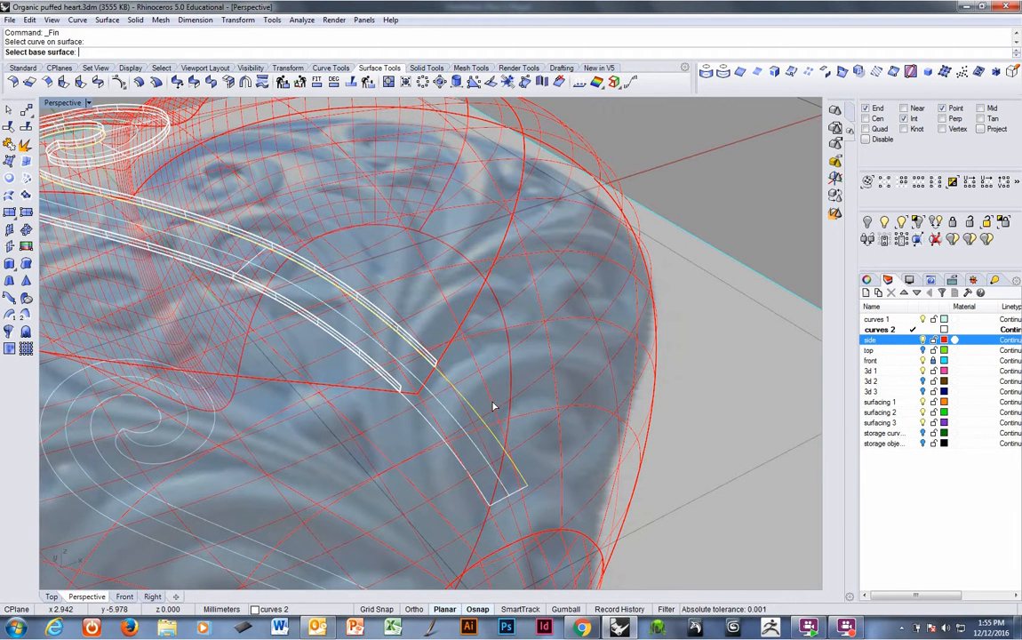
left_click(493, 405)
right_click(491, 402)
right_click(440, 435)
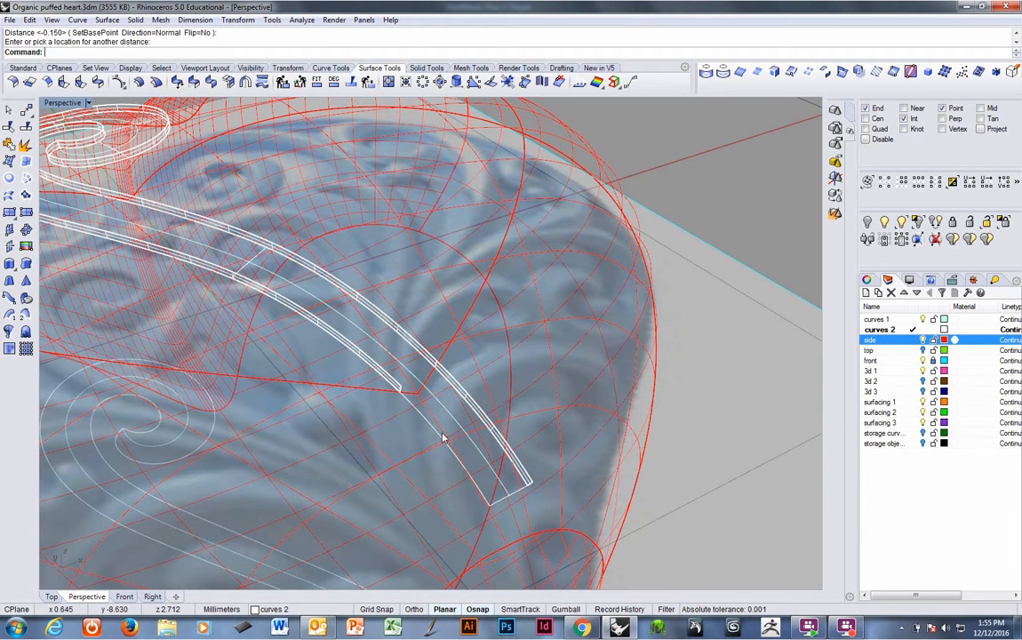
Add a -0.15 fin along the lower segment of the other stem side curve.
left_click(442, 436)
right_click(441, 436)
left_click(440, 435)
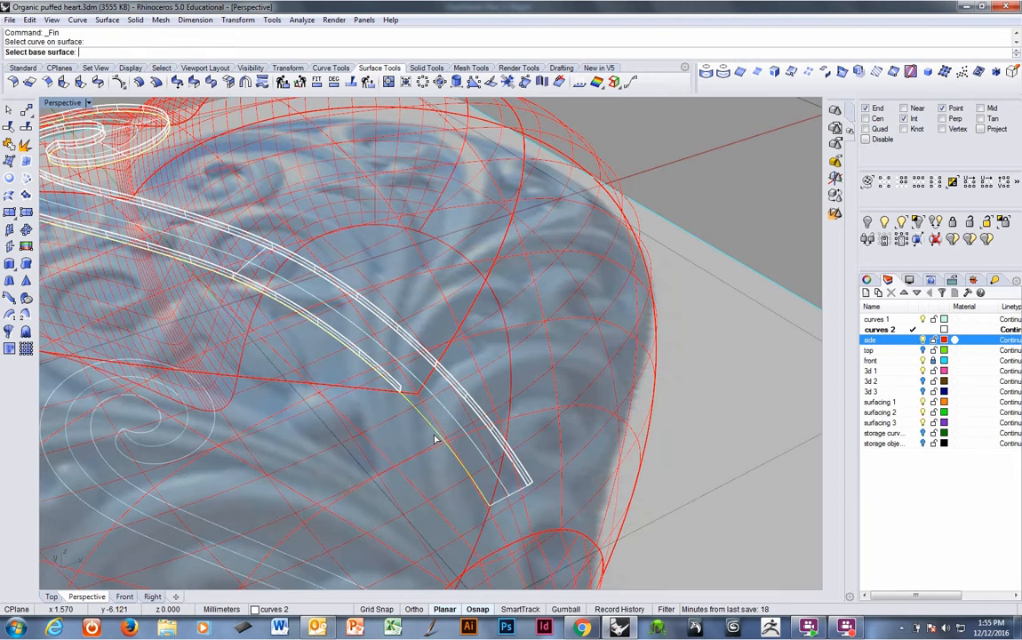
left_click(369, 440)
right_click(369, 439)
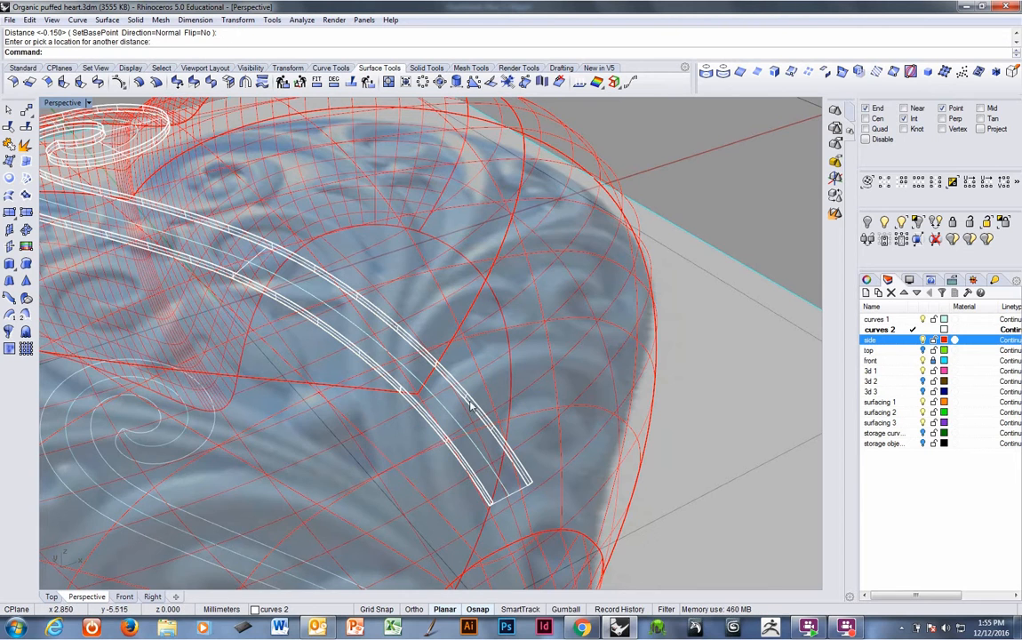
scroll(467, 416, "down", 3)
mouse_move(460, 427)
right_mouse_down()
mouse_move(441, 449)
mouse_move(431, 439)
mouse_move(531, 413)
mouse_move(603, 370)
mouse_move(440, 365)
mouse_move(371, 423)
mouse_move(378, 365)
mouse_move(315, 333)
mouse_move(343, 420)
mouse_move(367, 424)
mouse_move(376, 447)
mouse_move(409, 410)
mouse_move(399, 439)
mouse_move(410, 465)
mouse_move(406, 420)
right_mouse_up()
Switch the viewport to shaded display and turn on the top layer.
key("ctrl+alt+s")
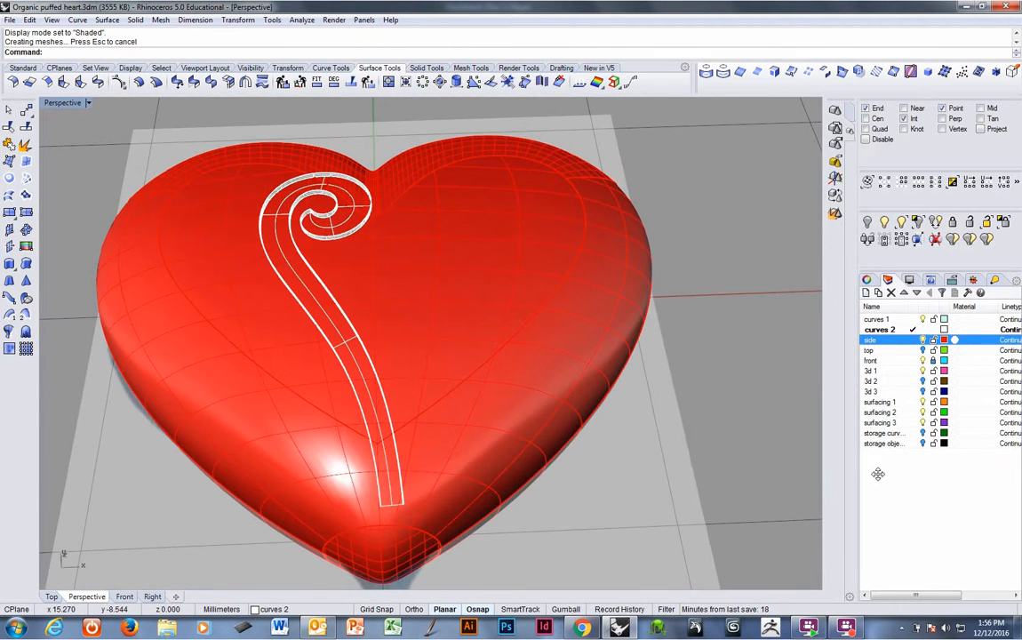
left_click(926, 354)
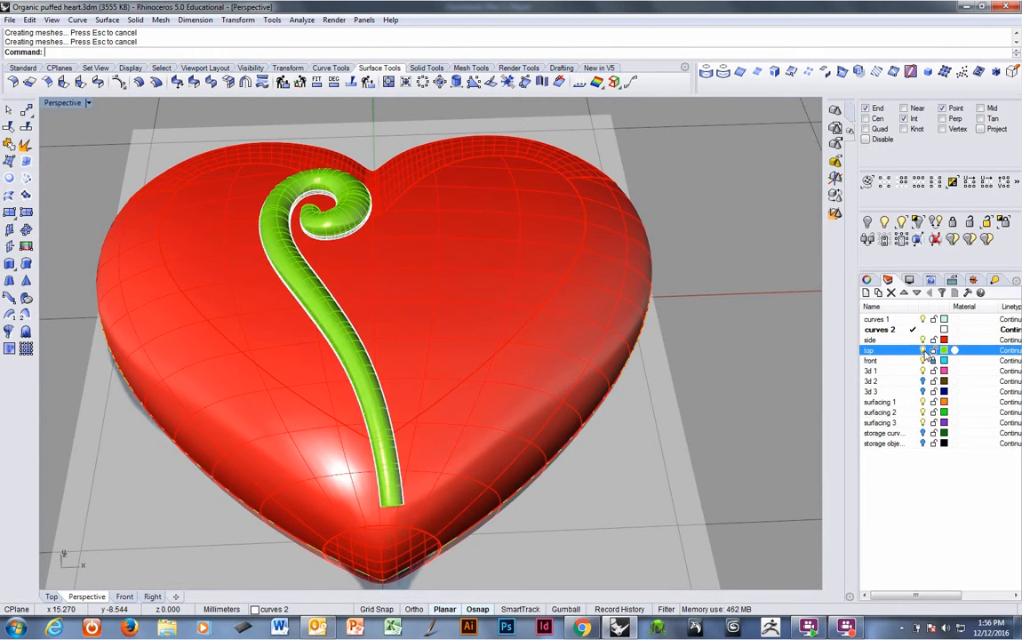
right_click_drag(586, 403, 468, 354)
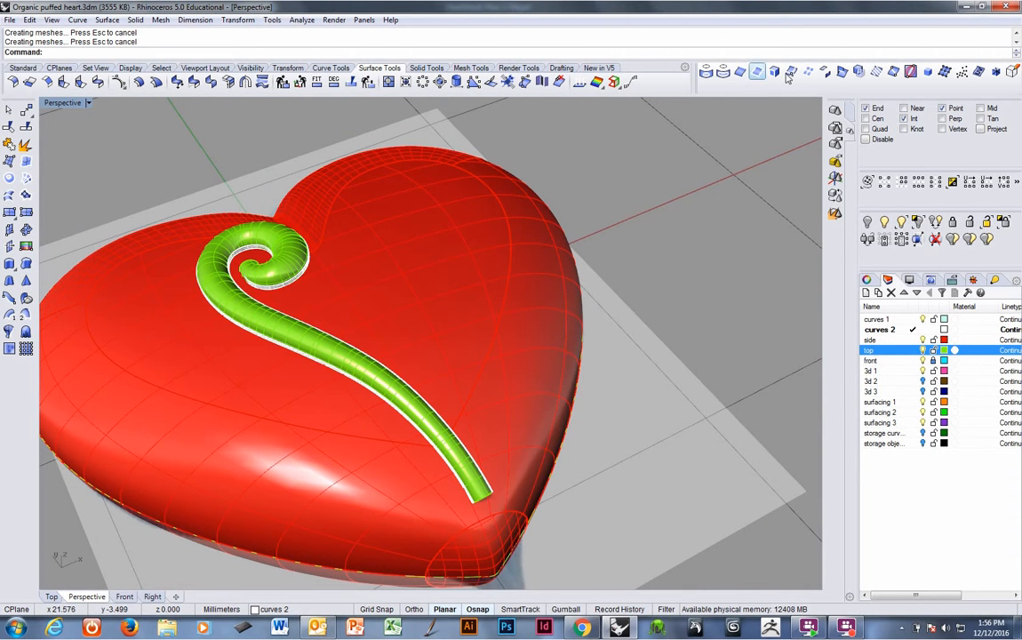
Extract an isocurve from the green stem pipe near the start of the spiral.
left_click(719, 71)
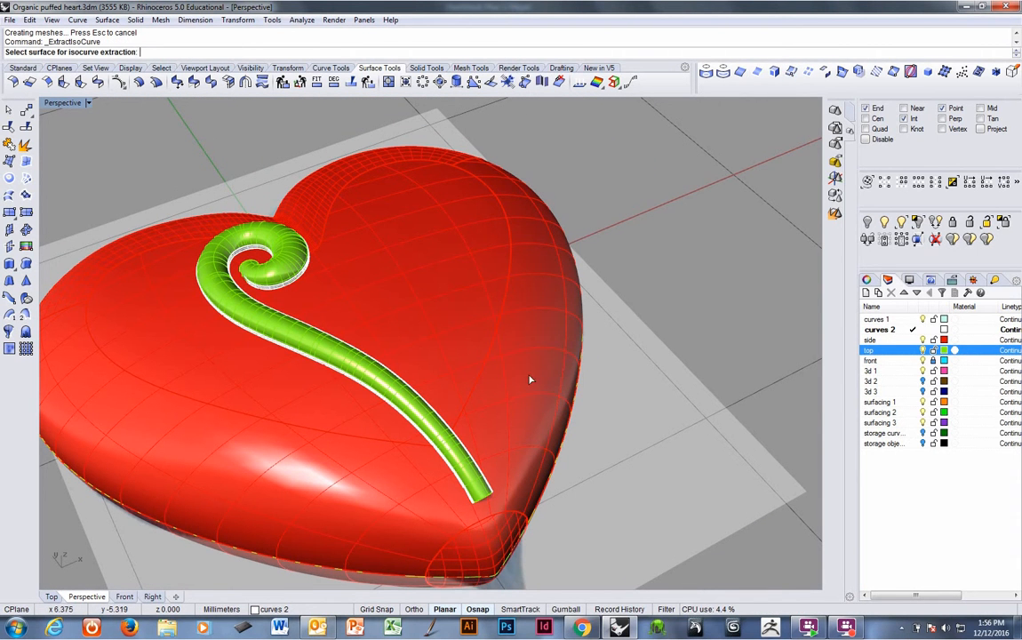
left_click(414, 411)
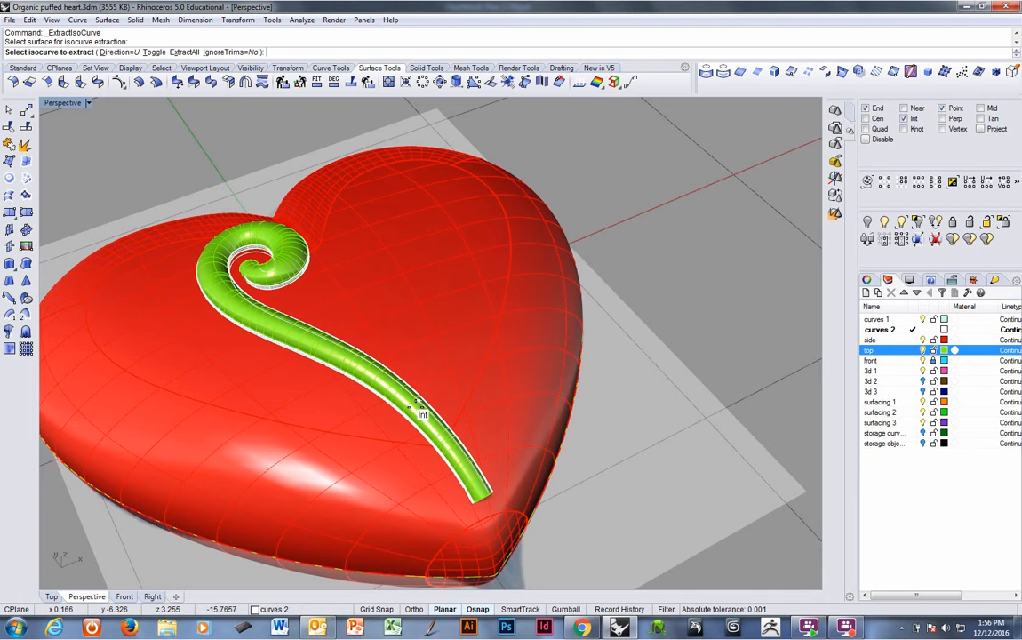
right_click_drag(402, 422, 374, 391)
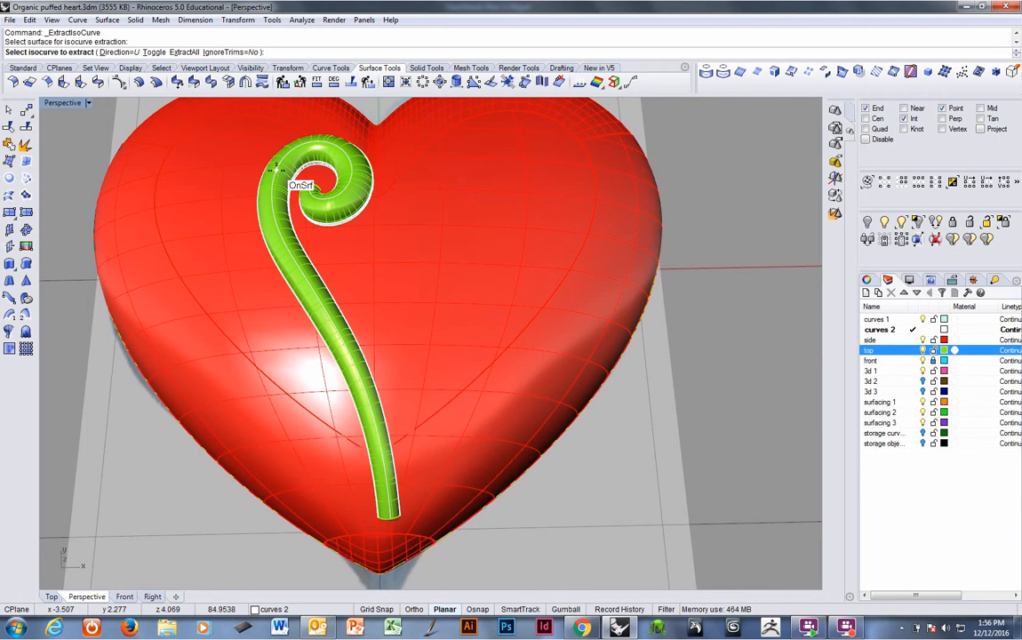
left_click(276, 168)
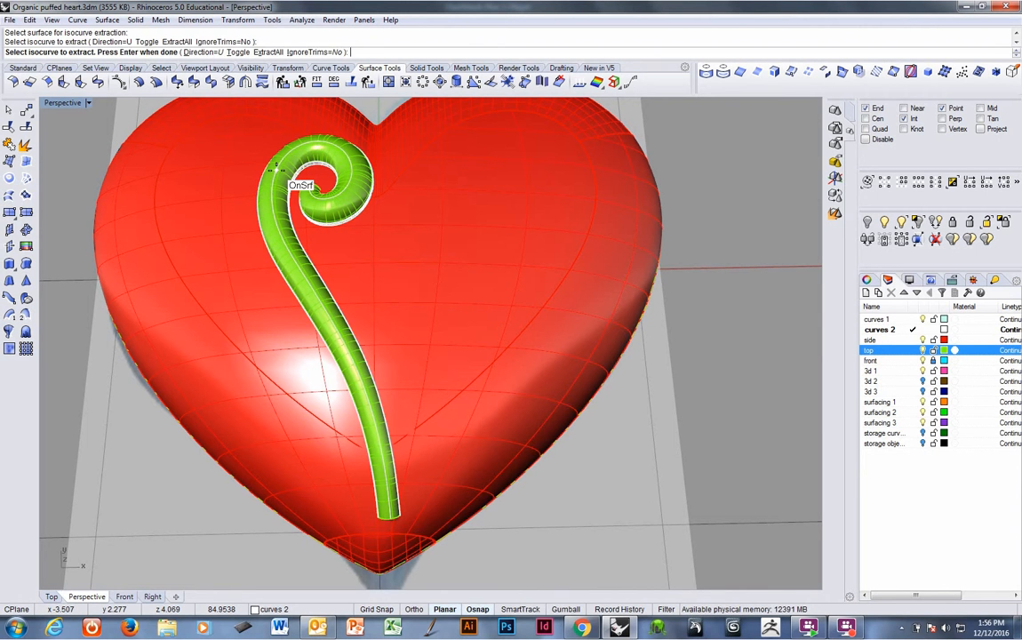
key("Return")
Hide the top layer holding the green stem pipe.
right_click_drag(348, 315, 336, 346)
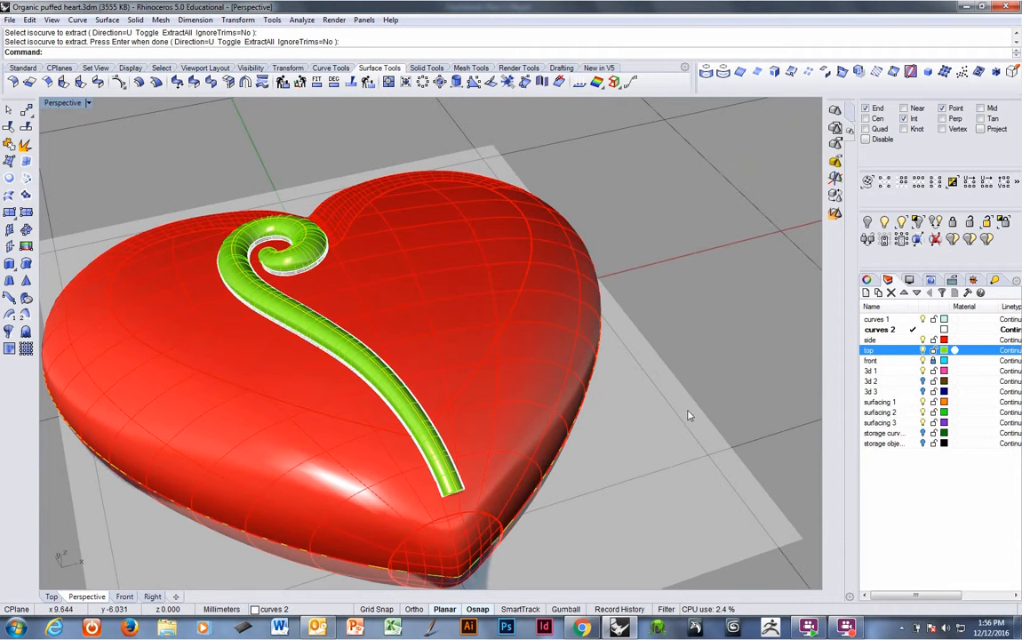
left_click(334, 347)
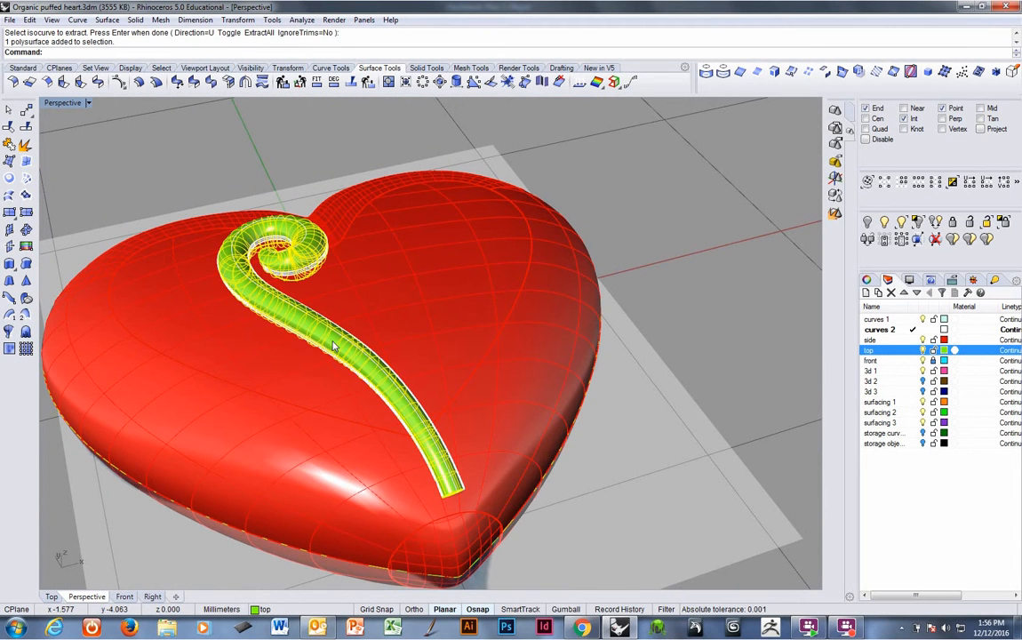
left_click(923, 351)
Build a fin from the extracted isocurve at the spiral's centre on the heart surface.
right_click_drag(312, 332, 462, 273)
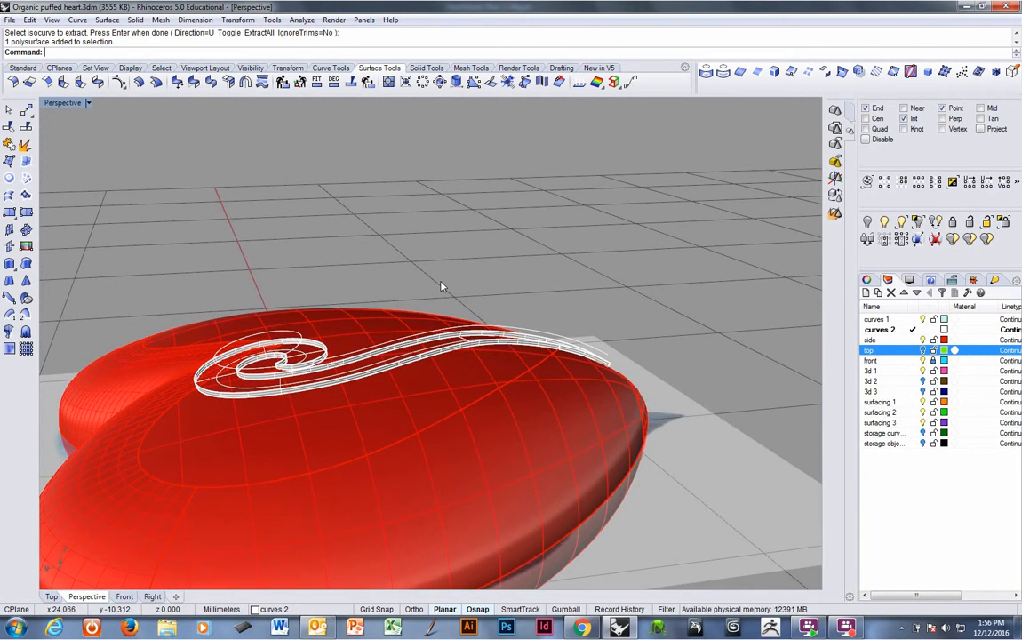
right_click_drag(439, 284, 421, 306)
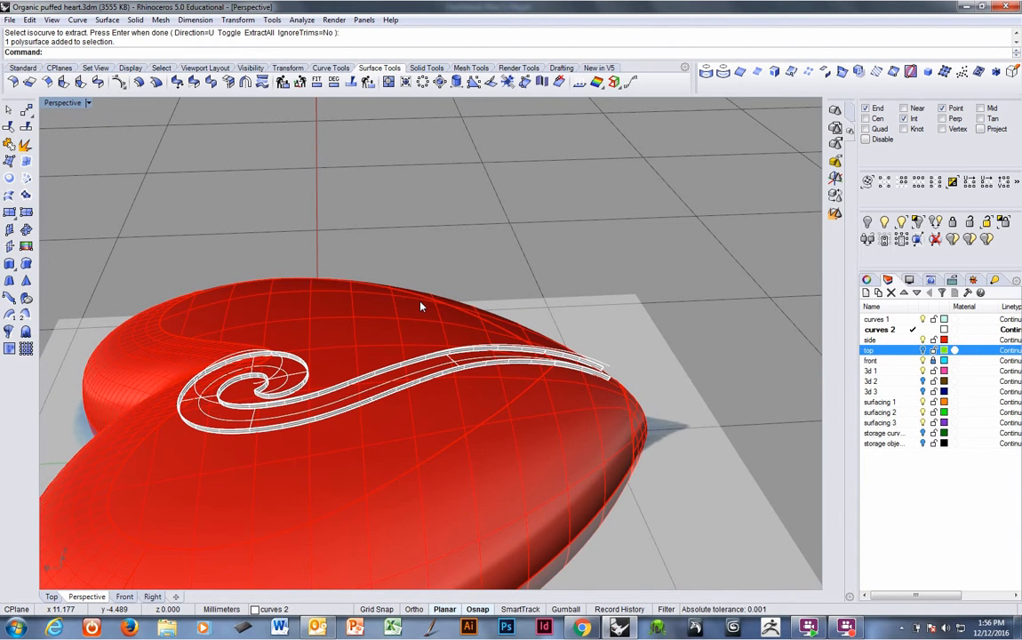
right_click_drag(421, 307, 312, 286)
scroll(278, 329, "up", 6)
left_click(306, 268)
left_click(329, 293)
left_click(314, 289)
left_click(353, 251)
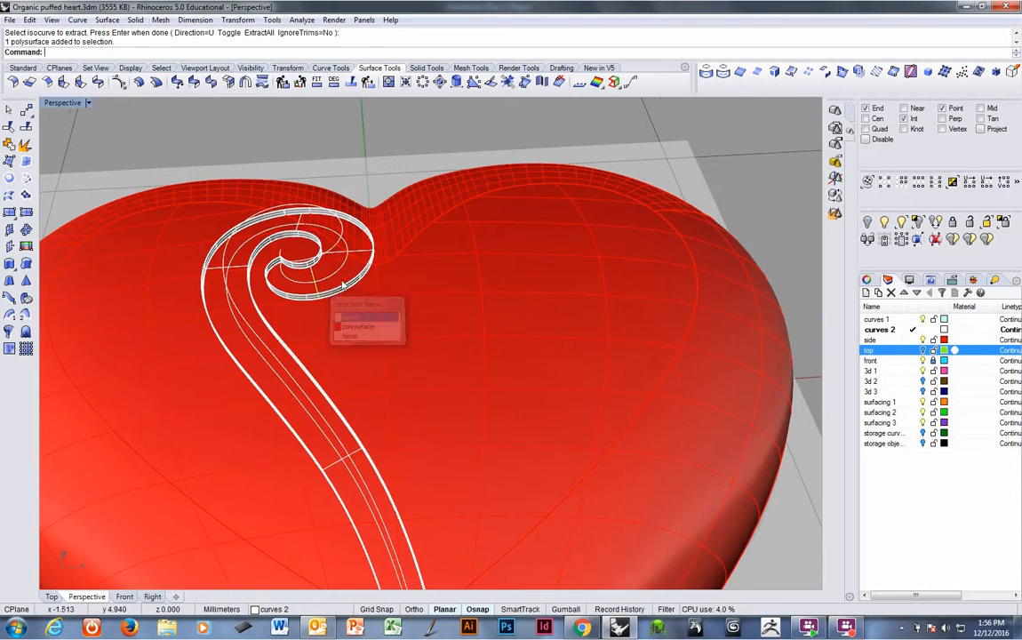
right_click_drag(354, 258, 322, 293)
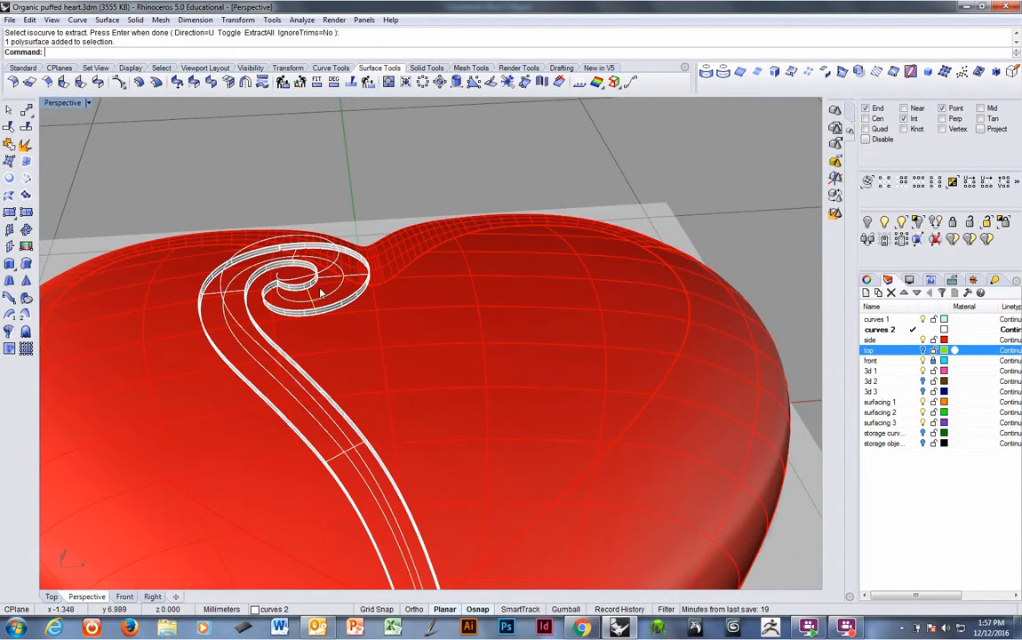
right_click(284, 56)
left_click(332, 181)
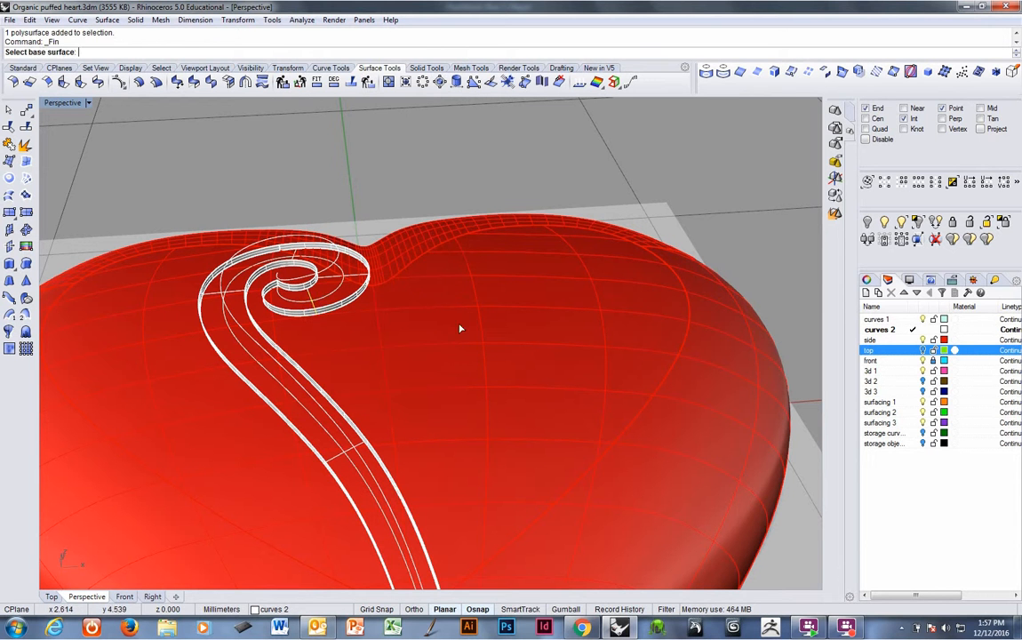
left_click(459, 299)
left_click(304, 210)
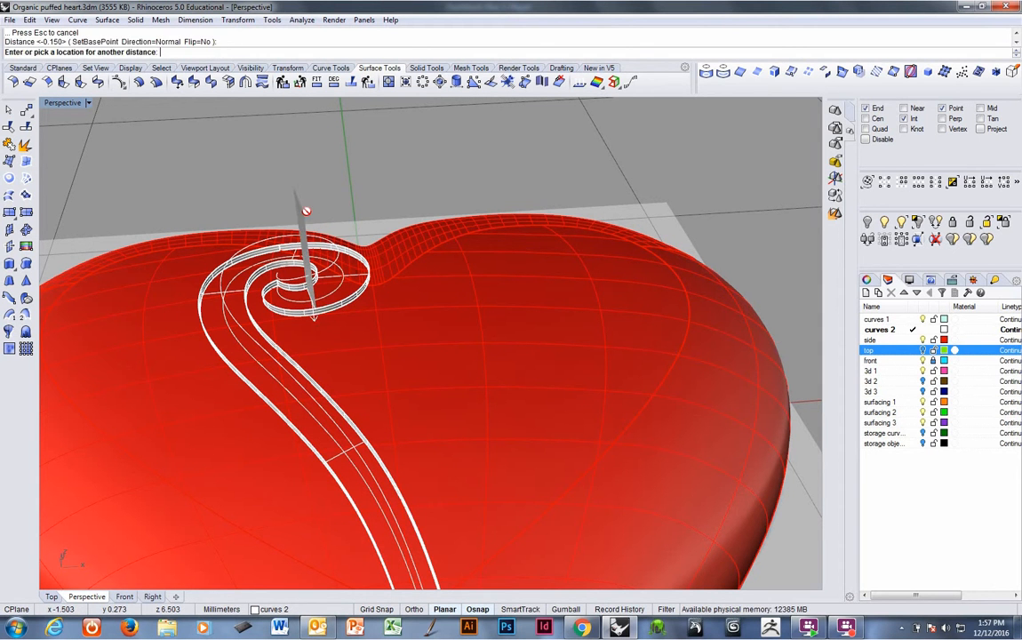
right_click(304, 211)
Finish setting the fin's height, then rebuild the fin surface with a point count of 24 and degree 4.
left_click(305, 227)
left_click(299, 285)
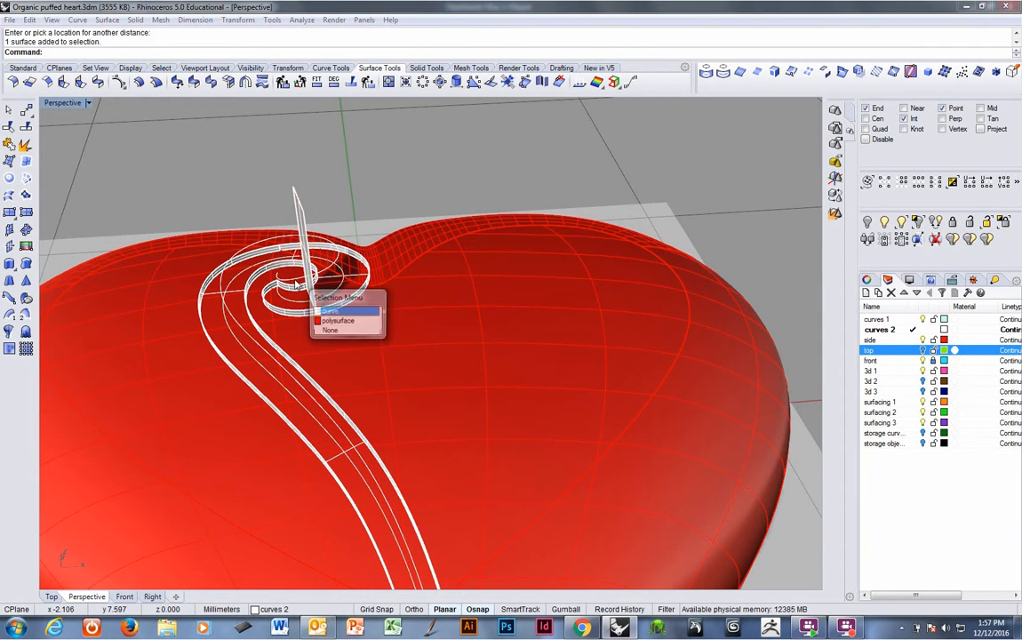
left_click(319, 309)
mouse_move(304, 293)
right_mouse_down()
mouse_move(309, 310)
mouse_move(313, 289)
right_mouse_up()
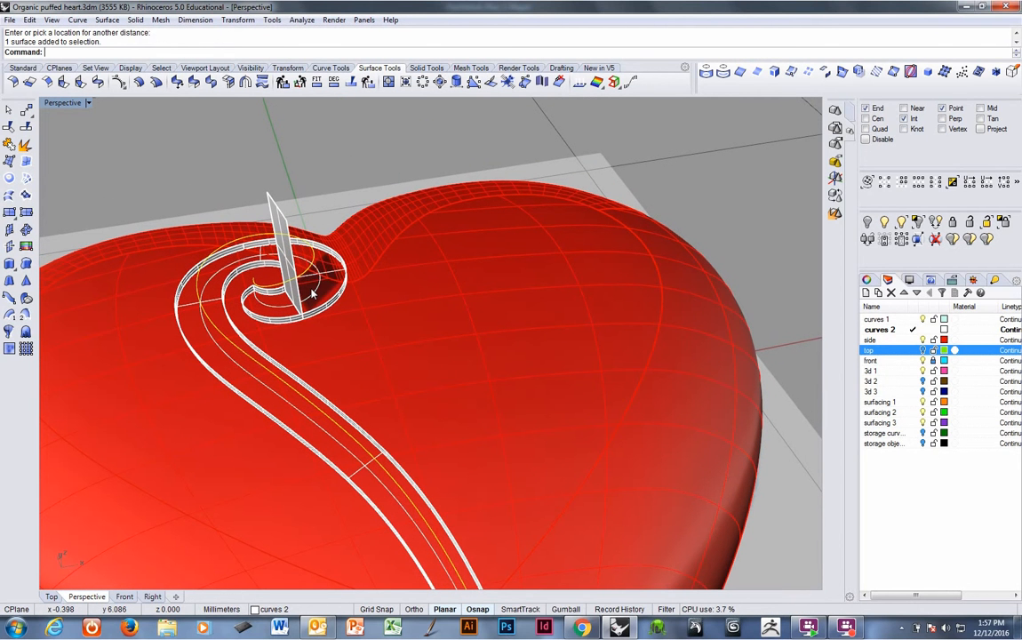
type("rebuild")
key("Return")
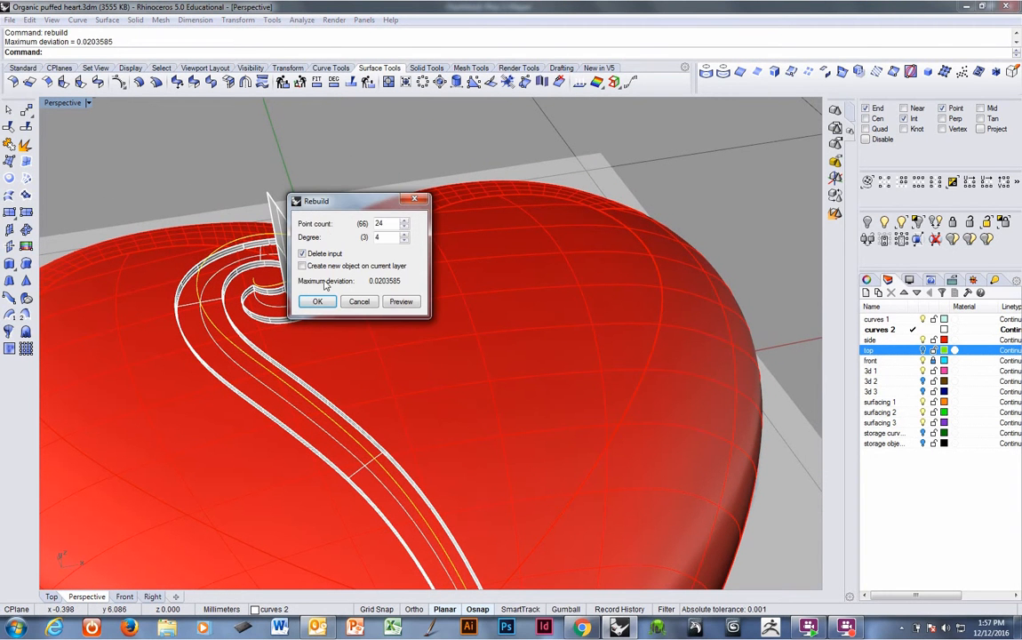
left_click(317, 300)
Split the yellow isocurve with the fin, then delete the fin.
right_click_drag(318, 301, 337, 285)
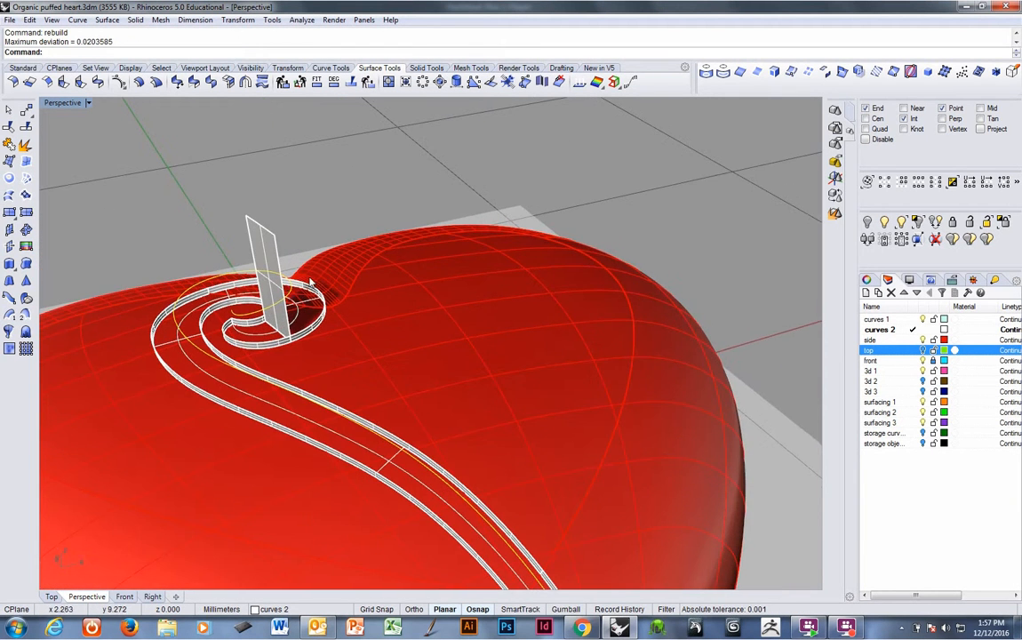
left_click(27, 128)
left_click(253, 227)
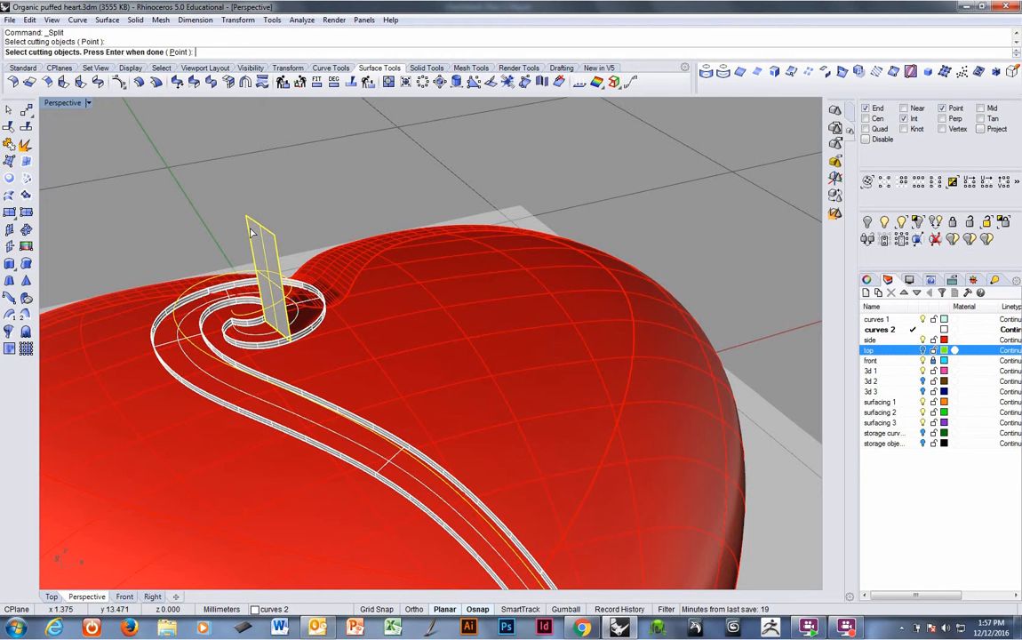
key("Return")
key("Delete")
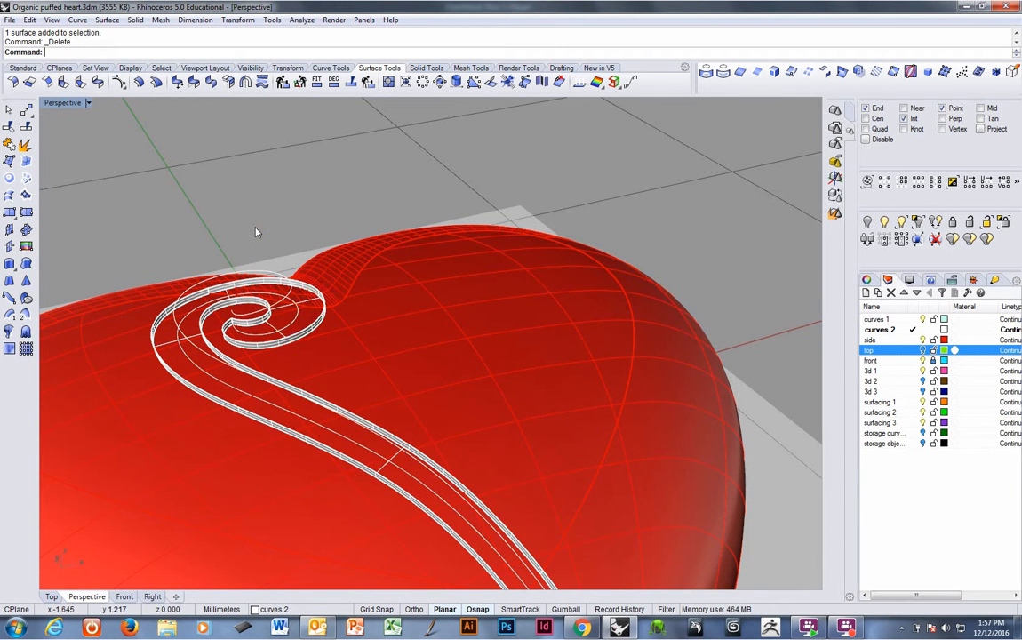
Extend the split curve by an arc to a point at the inner end of the spiral pipe.
right_click_drag(255, 233, 363, 308)
left_click(258, 309)
left_click(284, 337)
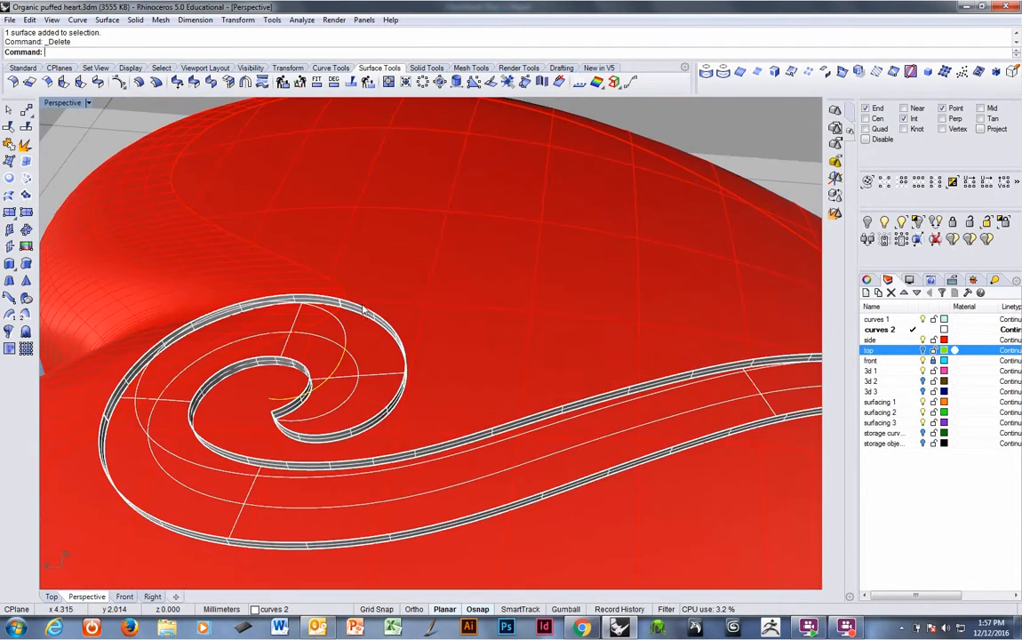
left_click(76, 20)
mouse_move(106, 251)
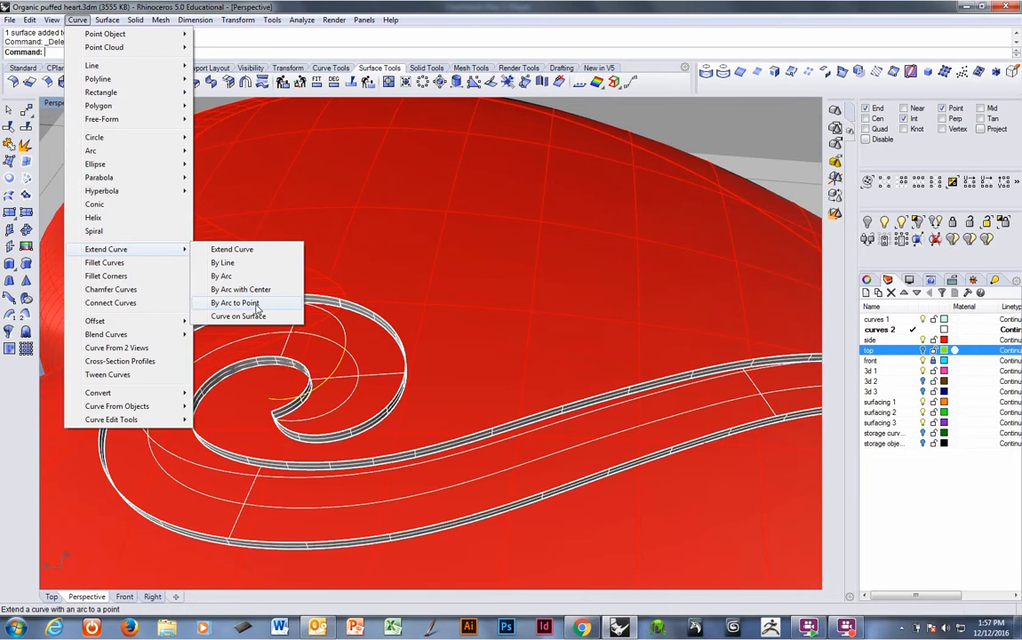
left_click(256, 307)
left_click(314, 303)
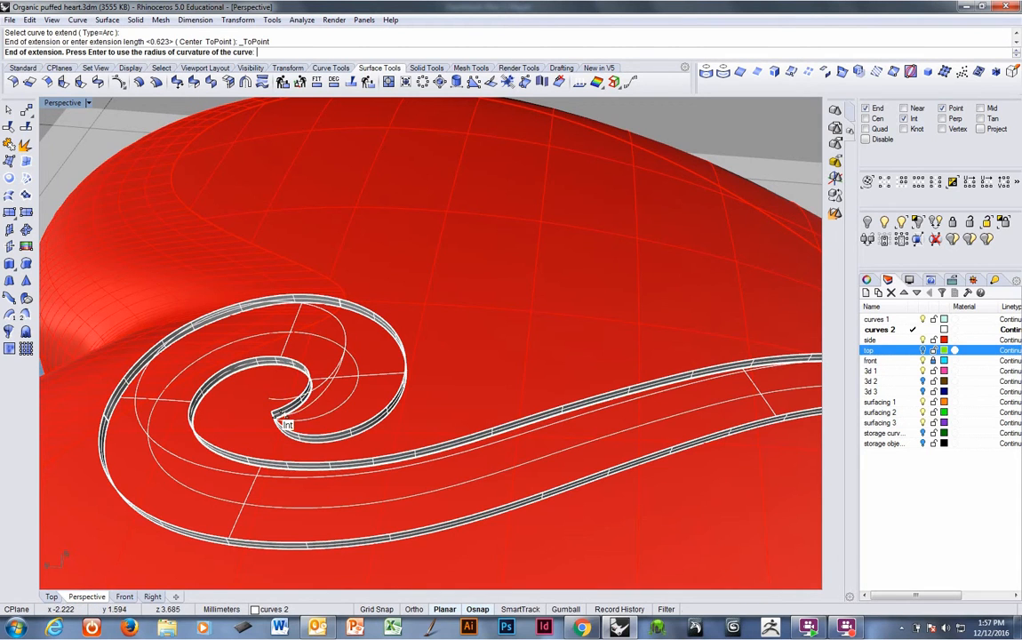
left_click(283, 422)
right_click_drag(283, 422, 482, 321)
Delete the leftover curve segment near the spiral's centre.
right_click(315, 382)
left_click(313, 393)
key("Delete")
Turn on the side layer to show the reference image beneath the scroll.
right_click_drag(365, 398, 392, 403)
left_click(383, 401)
left_click(384, 393)
scroll(383, 391, "down", 2)
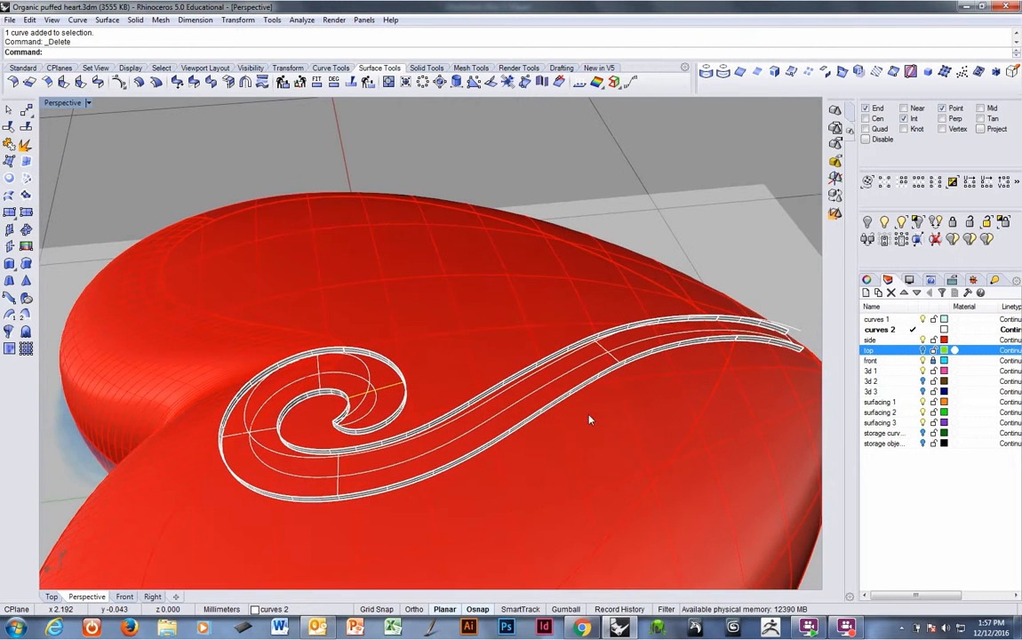
left_click(922, 340)
Select the inner spiral pipe surface and create a cut plane along the line from the spiral's end to its centre.
right_click_drag(441, 348, 391, 406)
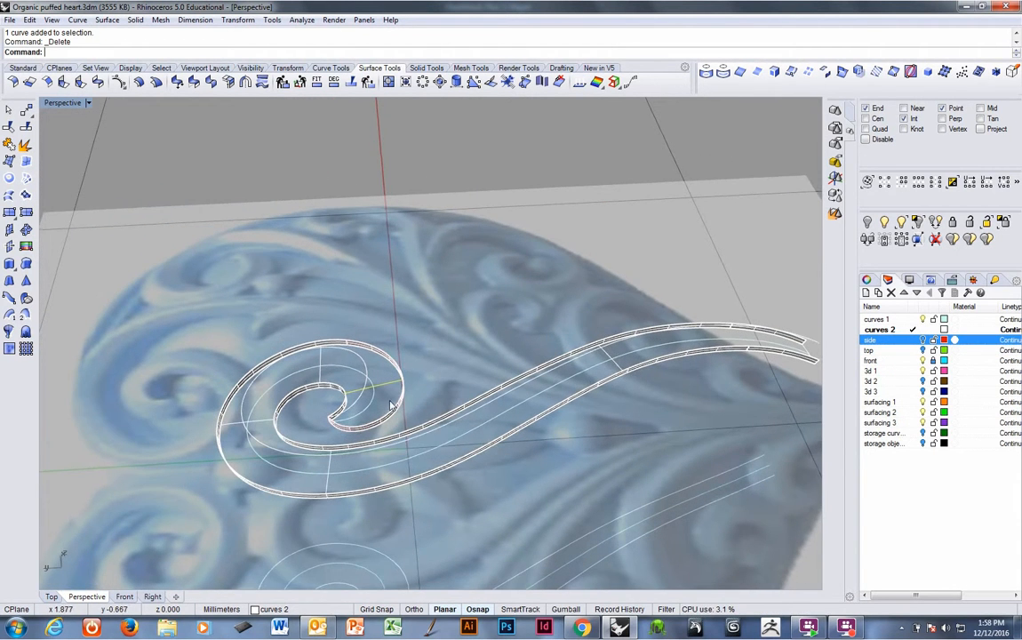
left_click(392, 408)
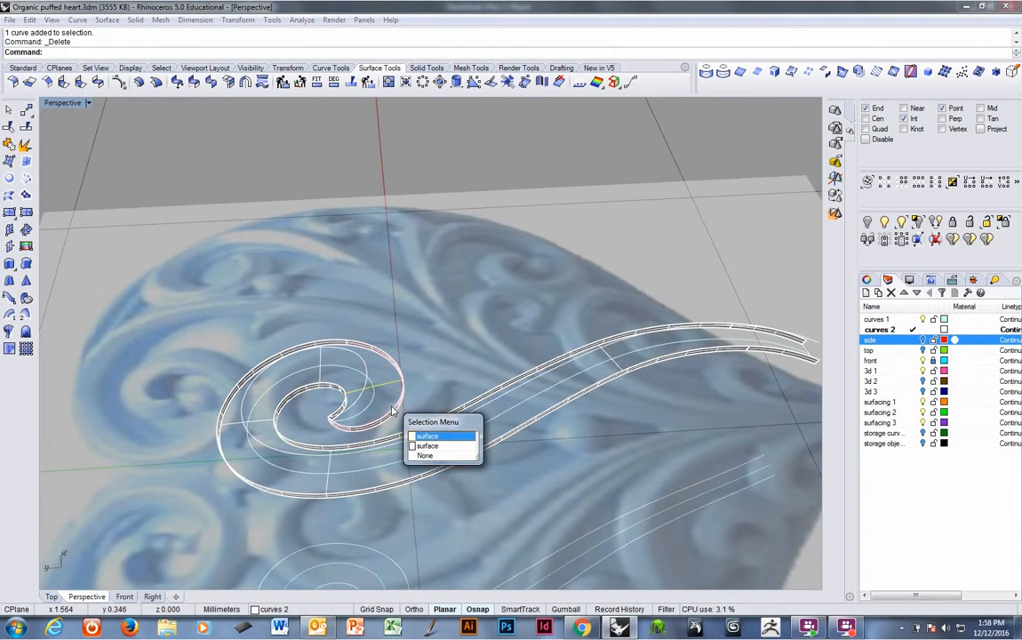
left_click(427, 445)
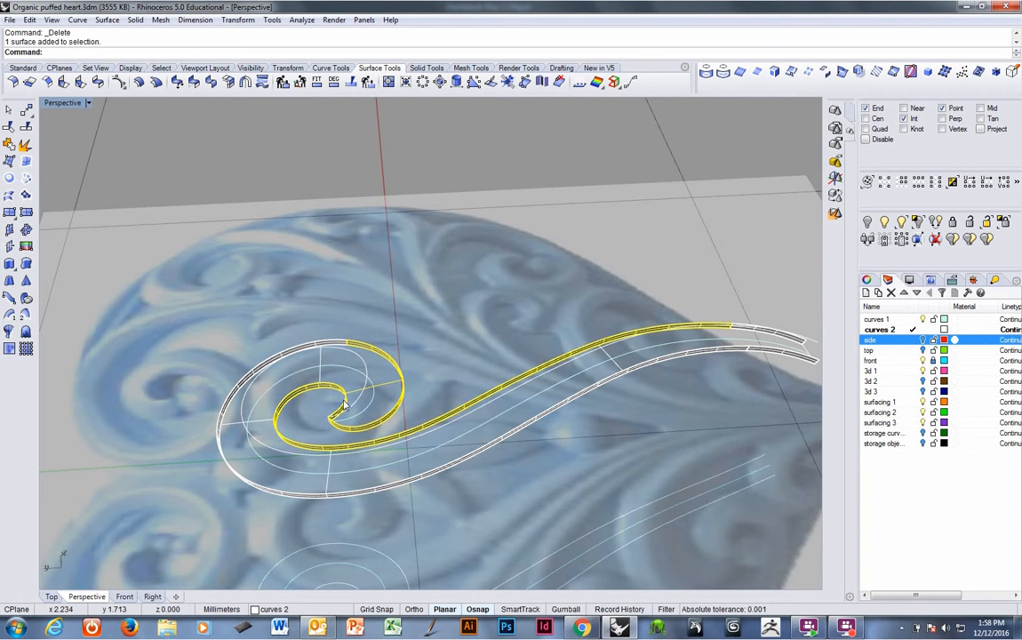
right_click_drag(345, 404, 333, 384)
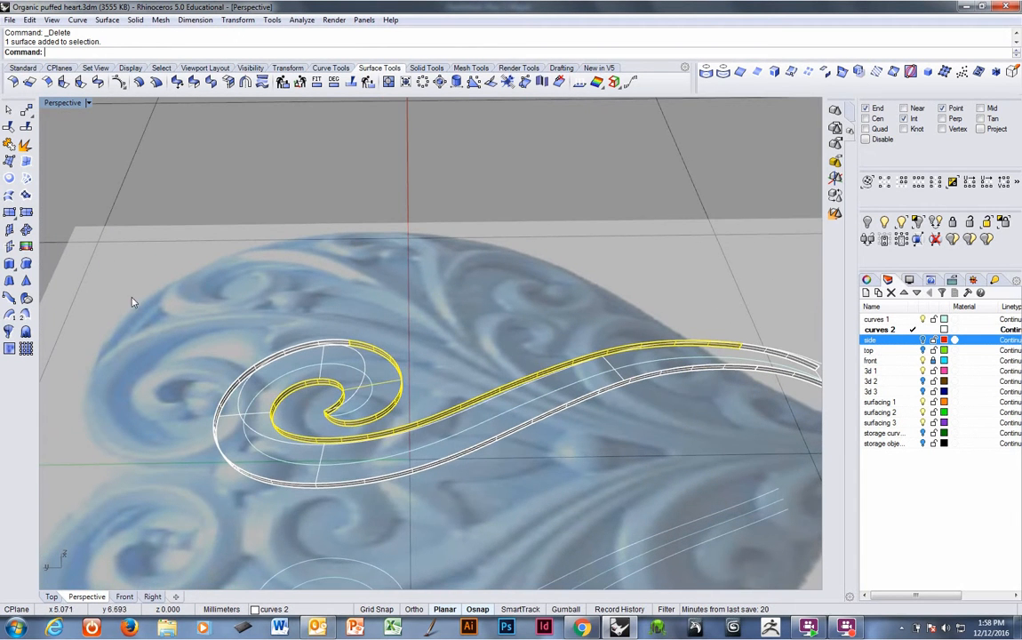
left_click(9, 246)
left_click(405, 377)
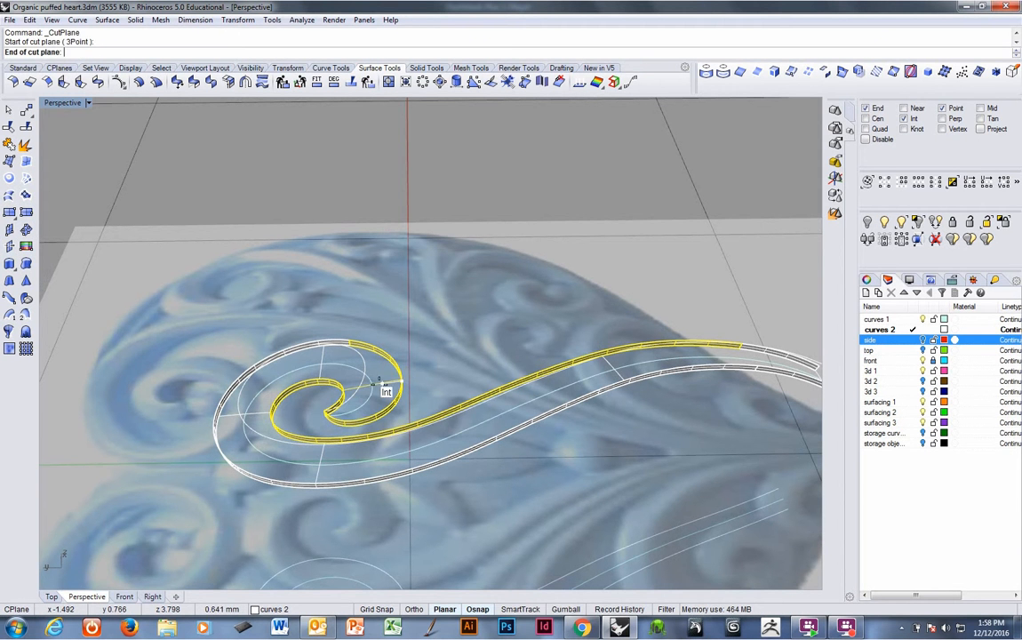
key("Escape")
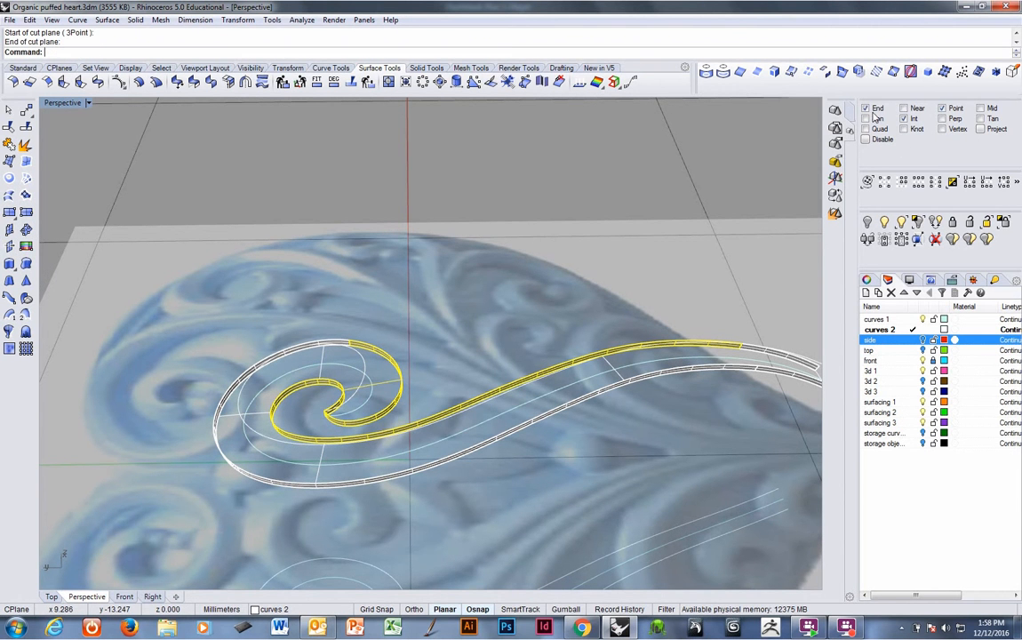
scroll(377, 380, "up", 3)
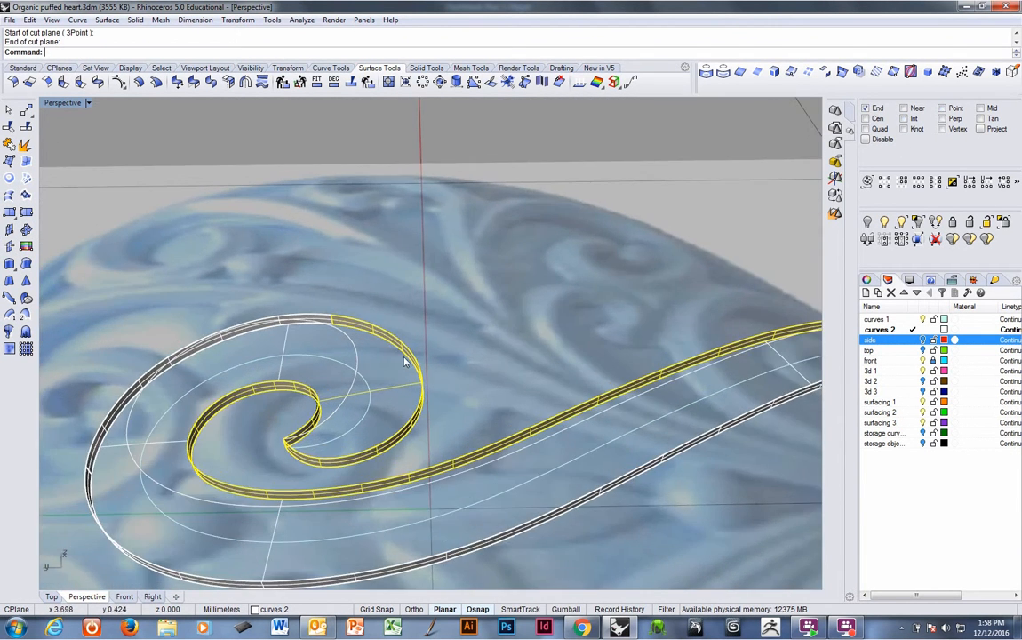
key("Return")
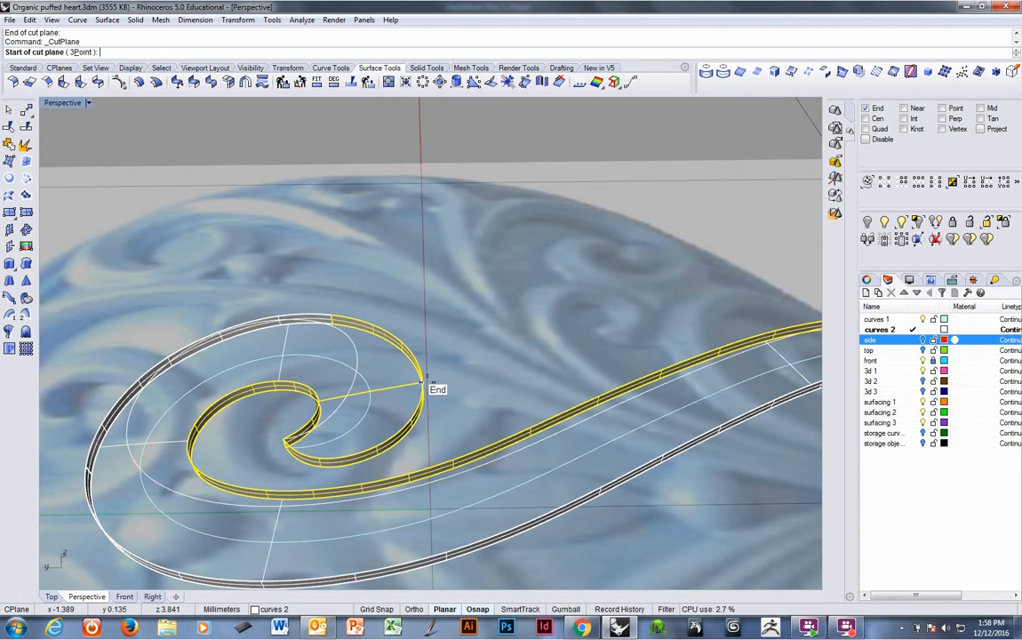
left_click(423, 382)
left_click(321, 397)
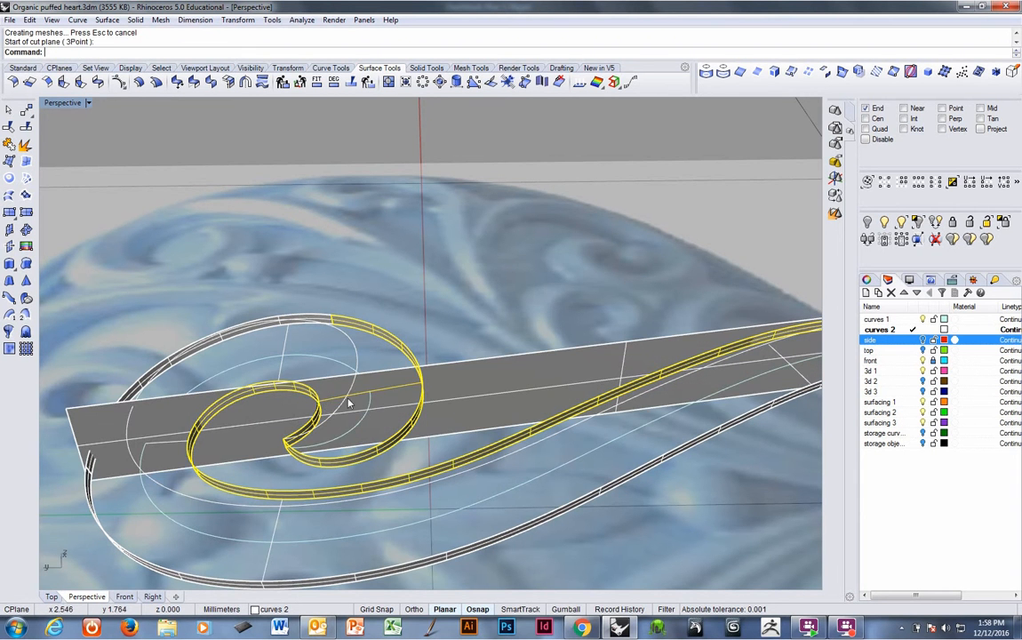
Make curves 1 the current layer and intersect the cut plane with the spiral pipe and curve.
right_click_drag(315, 363, 449, 365)
left_click(366, 369, "shift")
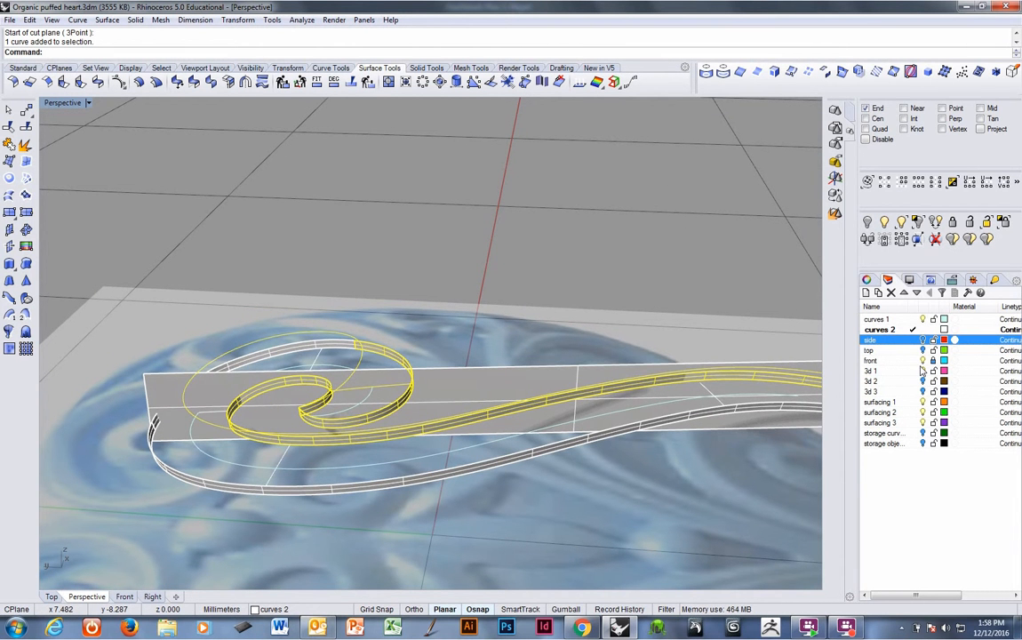
left_click(912, 320)
right_click_drag(405, 334, 428, 367)
left_click(435, 378, "shift")
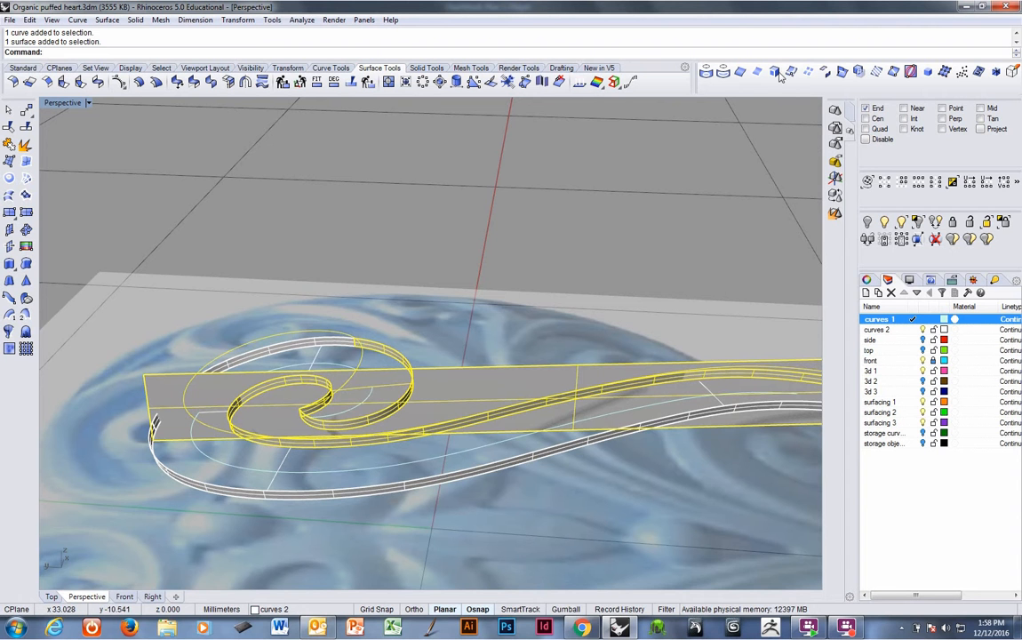
left_click(846, 77)
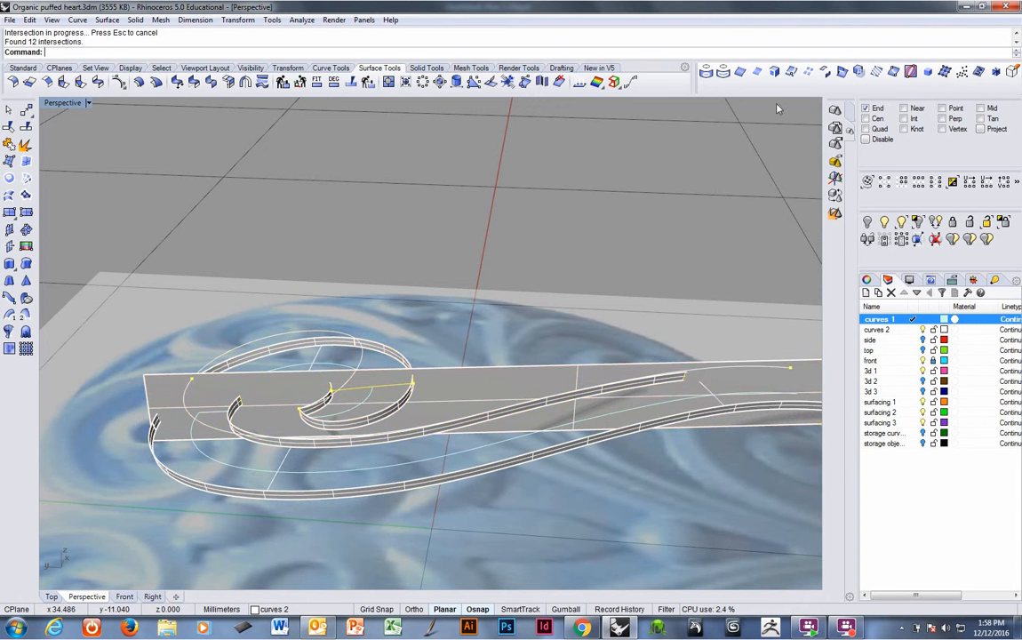
Set the construction plane to the cut plane object.
right_click_drag(467, 282, 402, 350)
left_click(402, 350)
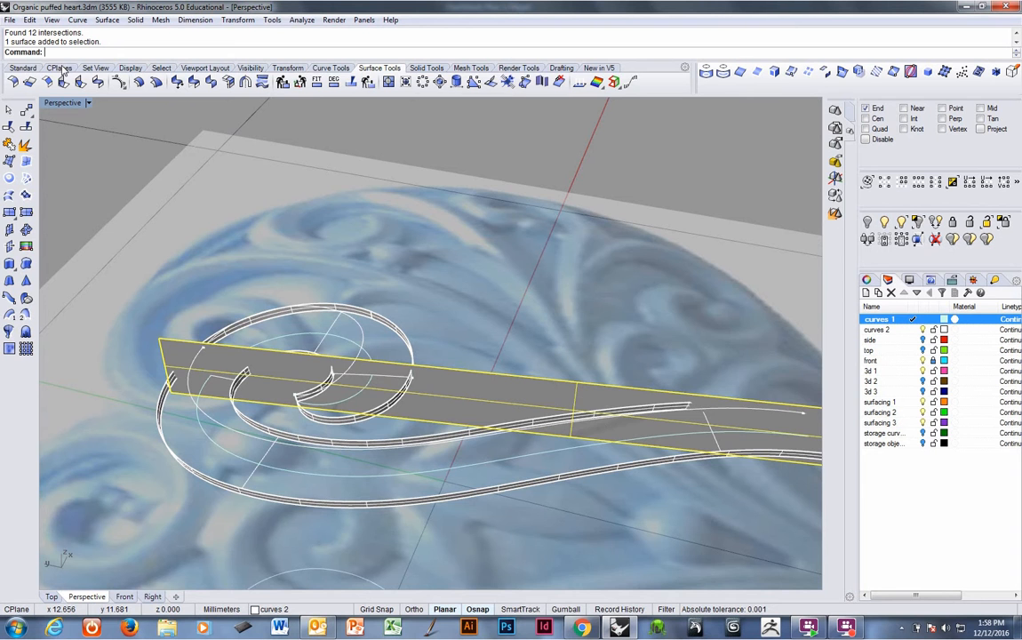
left_click(59, 68)
right_click_drag(312, 308, 462, 418)
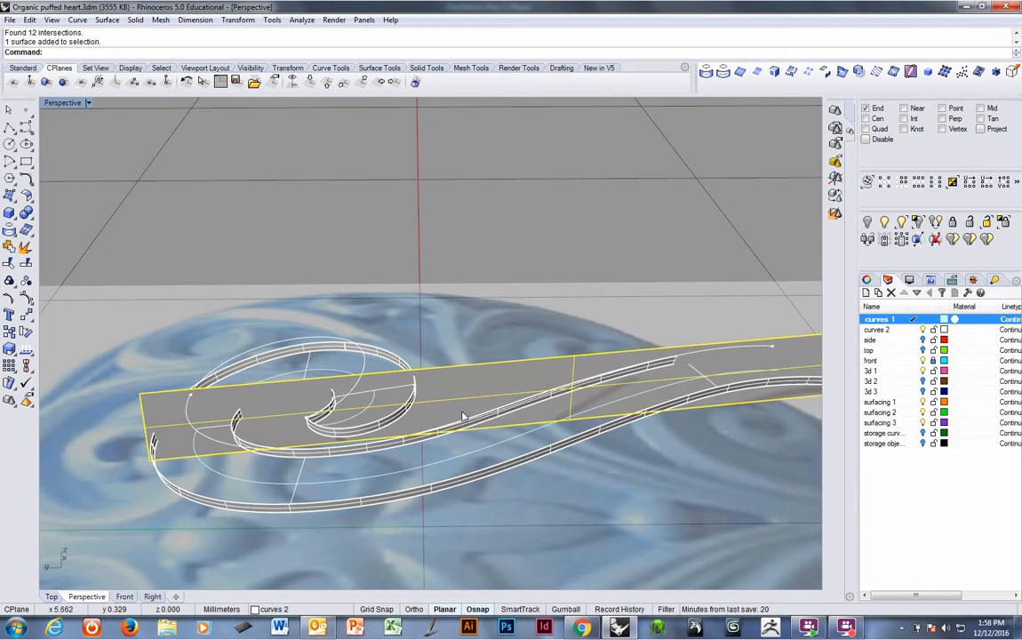
left_click(45, 82)
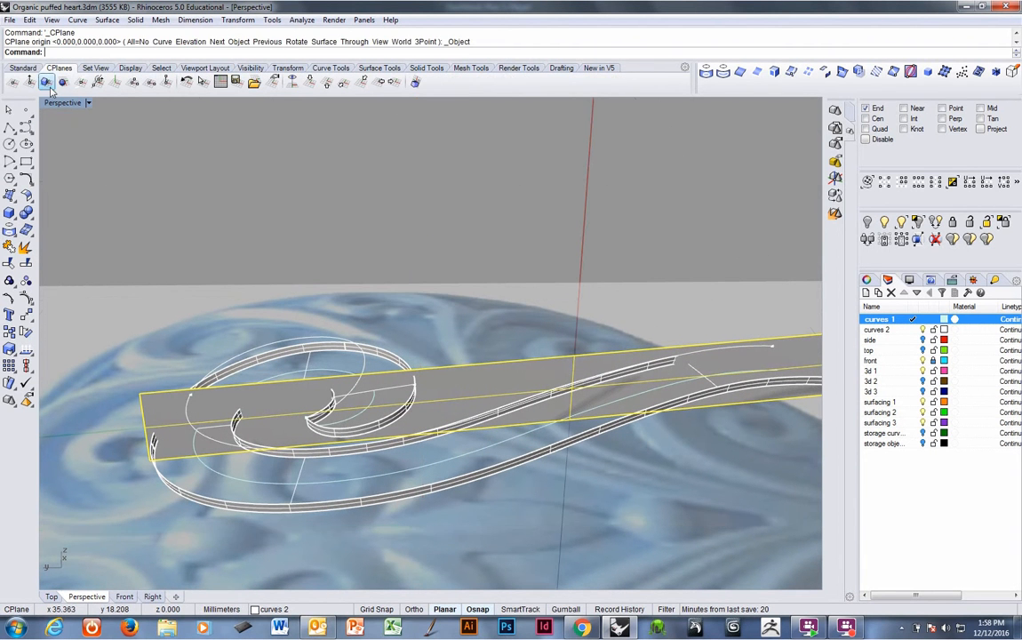